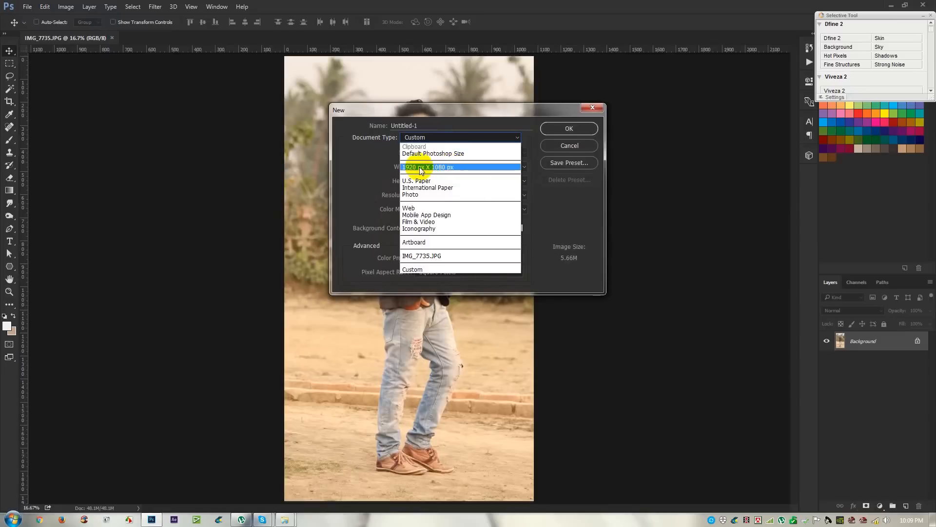
Create a new document from the 1920 px X 1080 px preset with a resolution of 72 pixels/inch
left_click(458, 168)
left_click(441, 167)
double_click(436, 167)
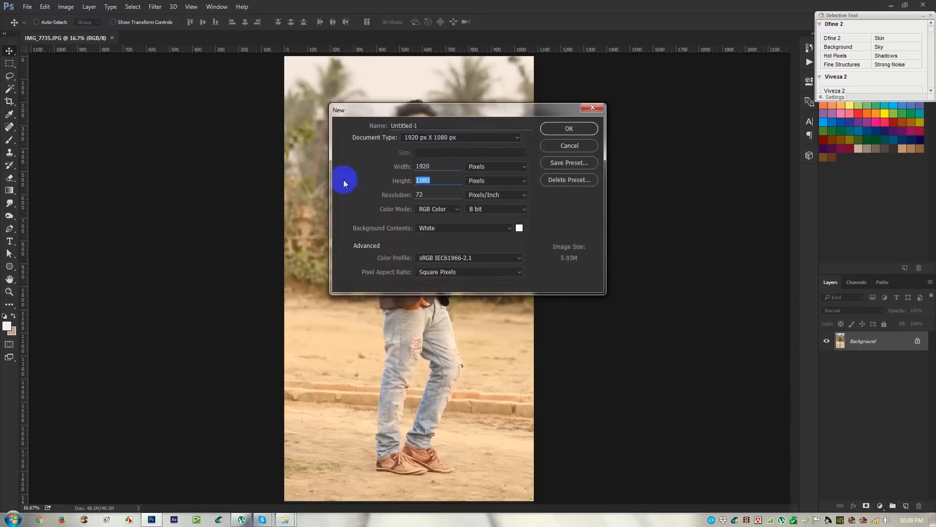
double_click(419, 195)
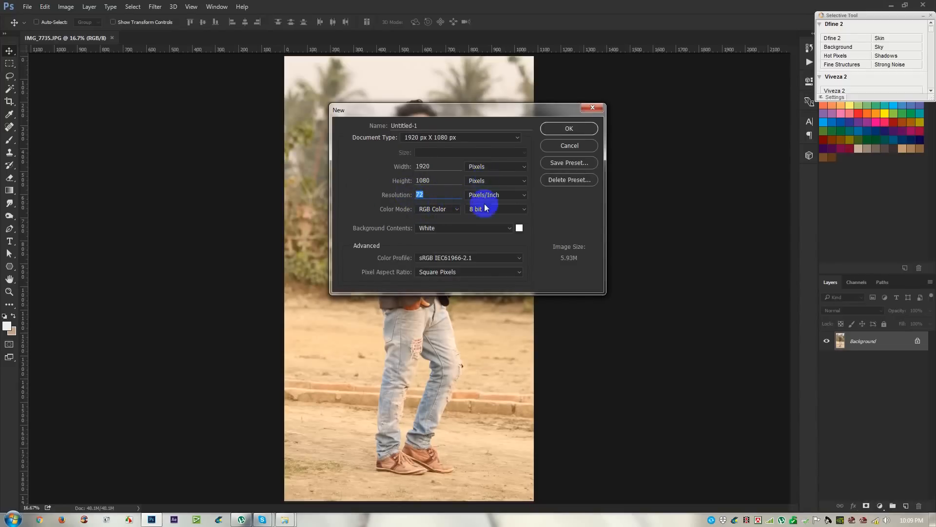
left_click(569, 128)
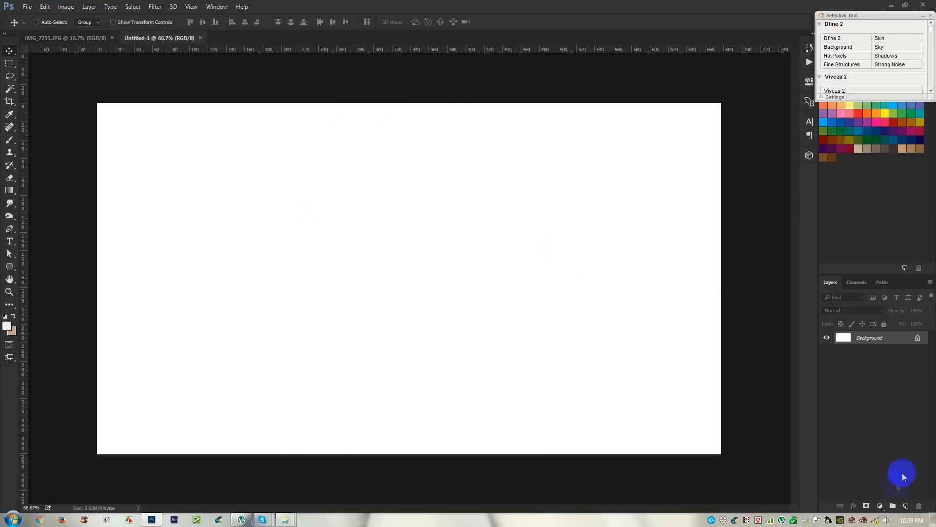
Add a Gradient Fill layer above the white background
left_click(881, 506)
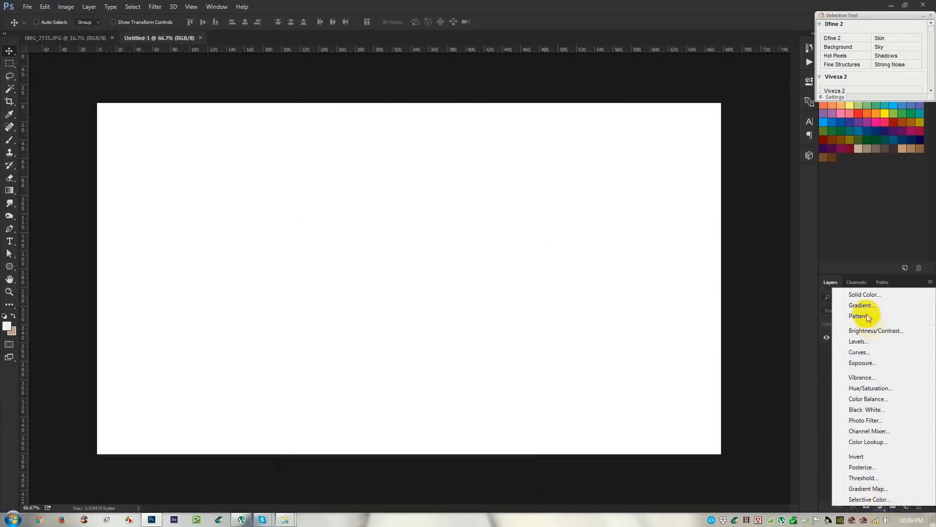
left_click(785, 452)
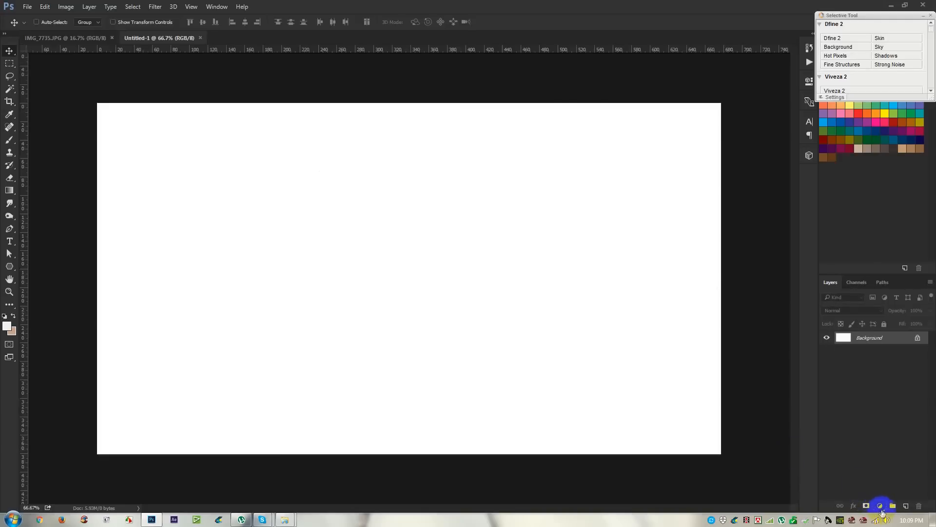
left_click(881, 506)
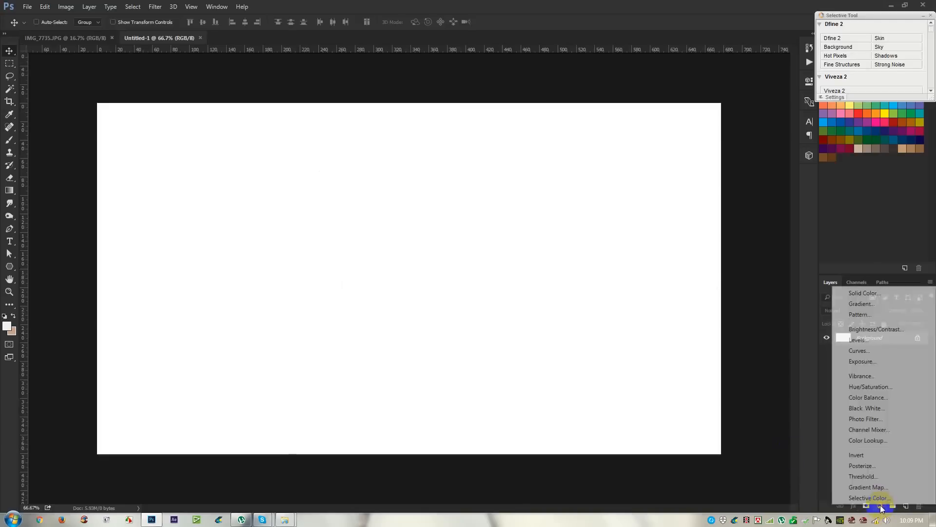
left_click(868, 306)
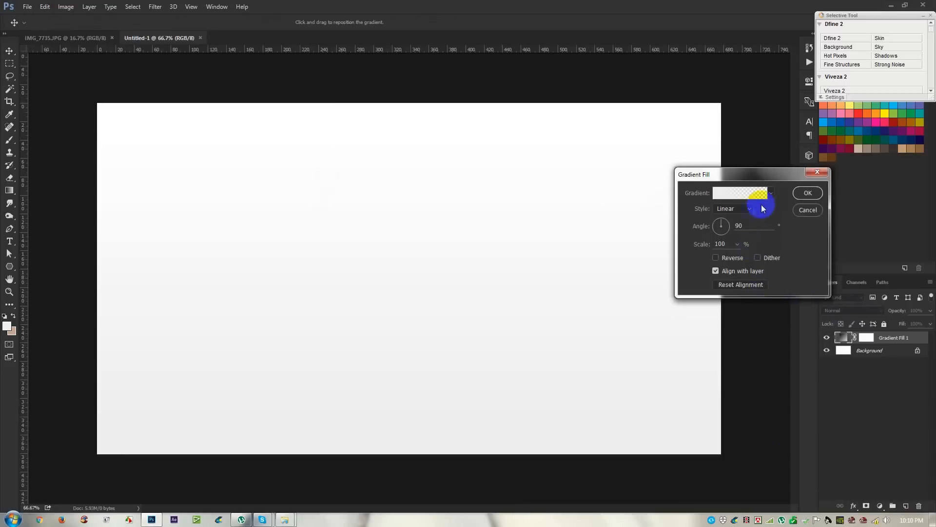
left_click_drag(728, 182, 412, 207)
Reset the gradient presets to the defaults and choose the Foreground to Background gradient for the fill
left_click(433, 218)
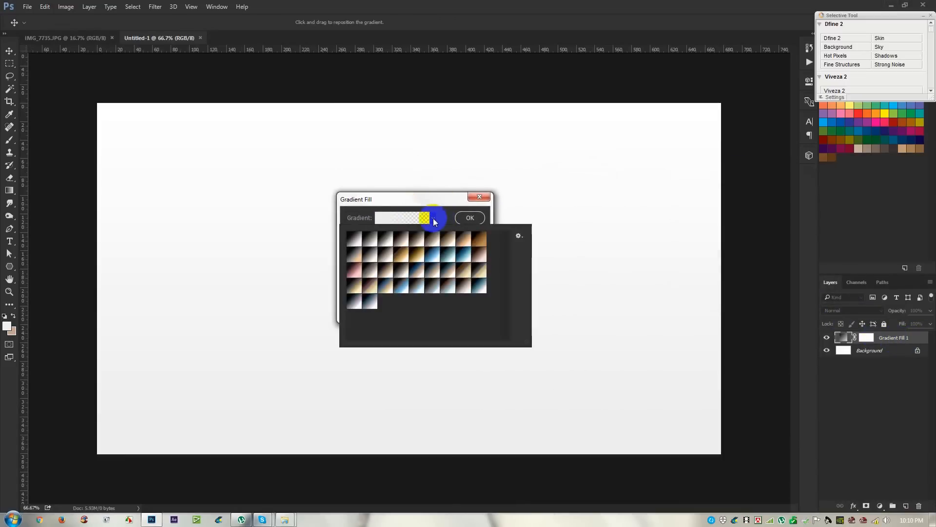
left_click(519, 236)
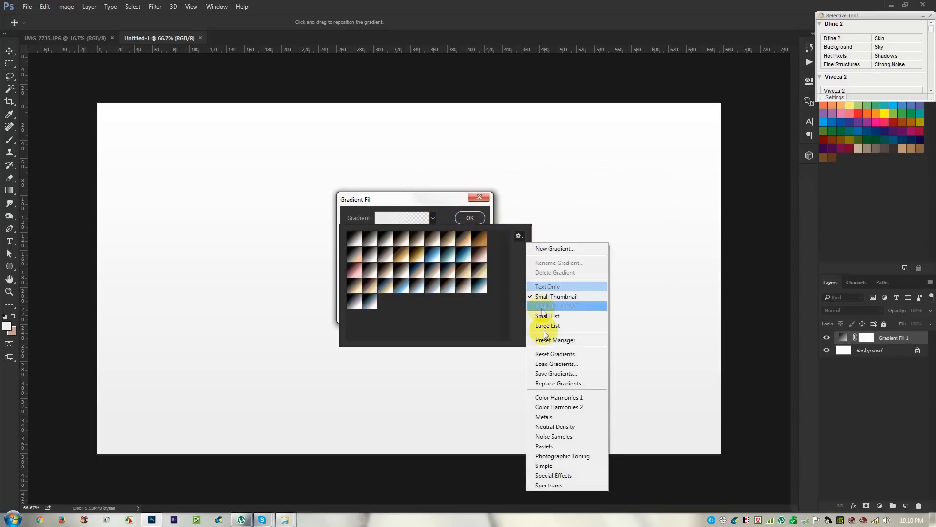
left_click(555, 355)
left_click(432, 194)
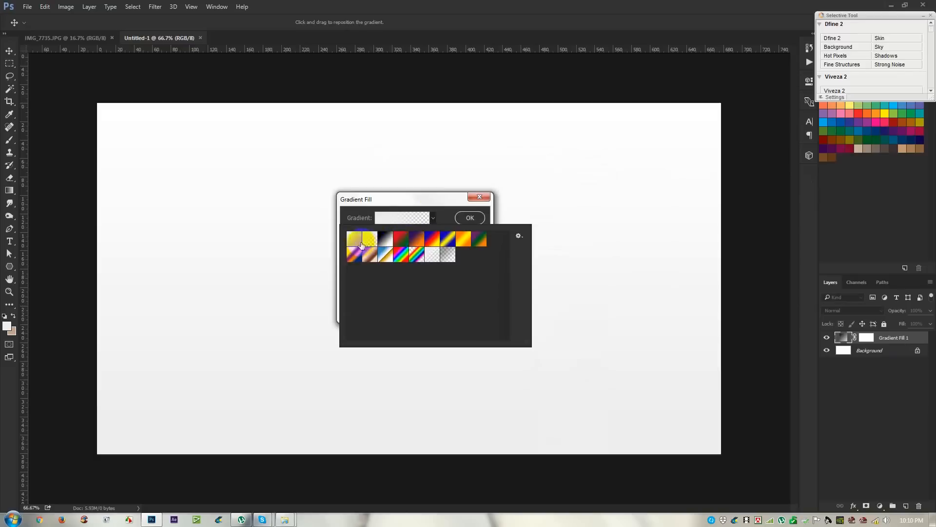
left_click(354, 239)
left_click(403, 223)
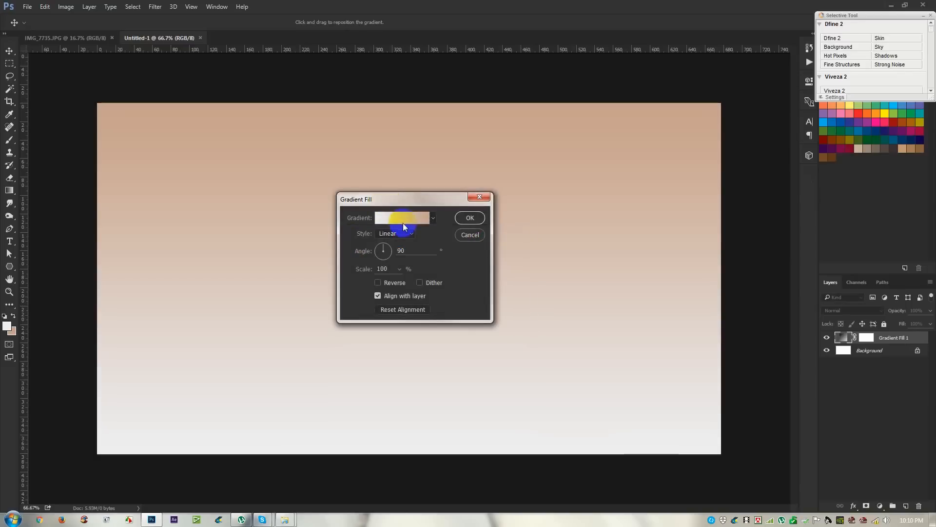
Edit the gradient and set its starting colour stop to dark blue 4b527a
left_click(412, 223)
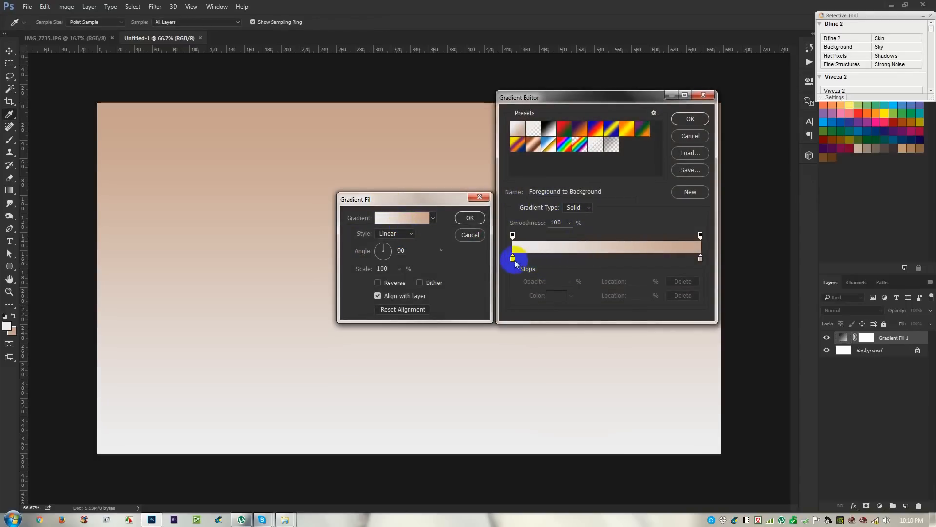
double_click(513, 260)
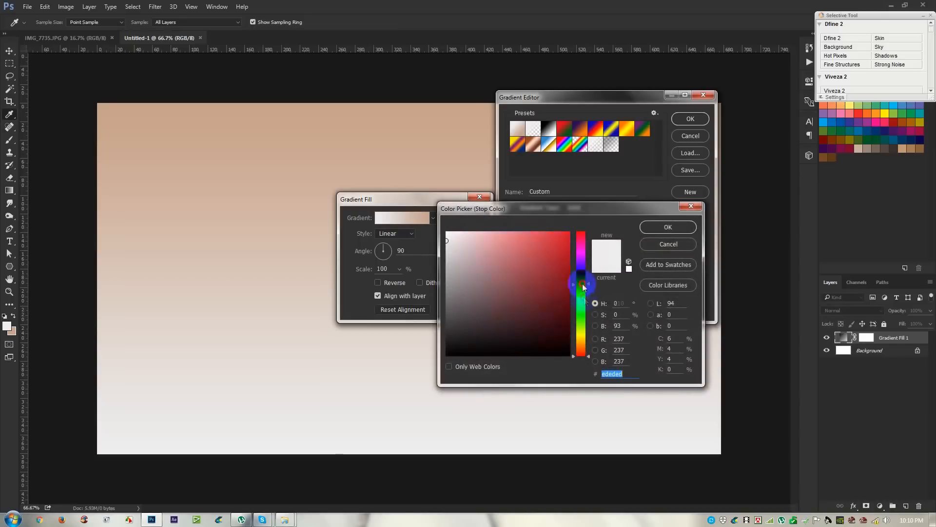
left_click(584, 319)
mouse_move(583, 319)
left_mouse_down()
mouse_move(580, 274)
mouse_move(582, 309)
mouse_move(580, 292)
left_mouse_up()
left_click(745, 521)
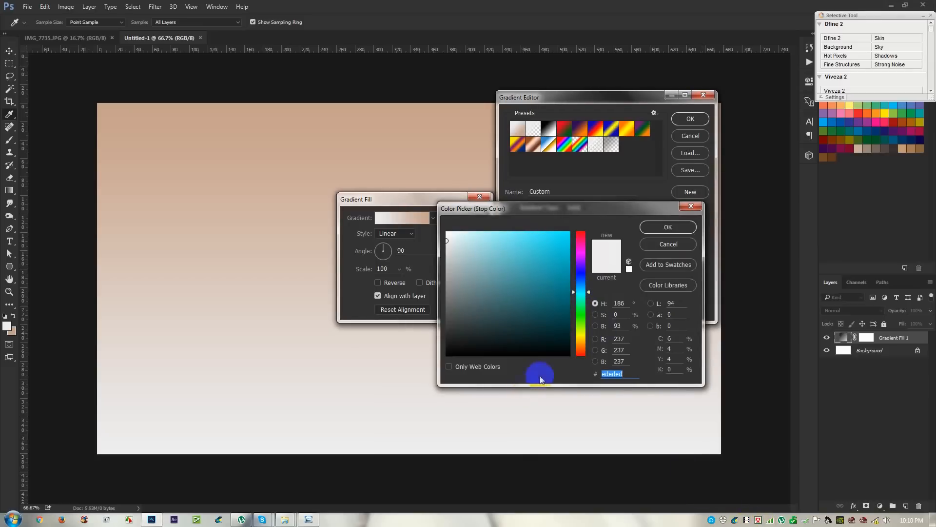
left_click_drag(588, 293, 590, 276)
left_click(500, 304)
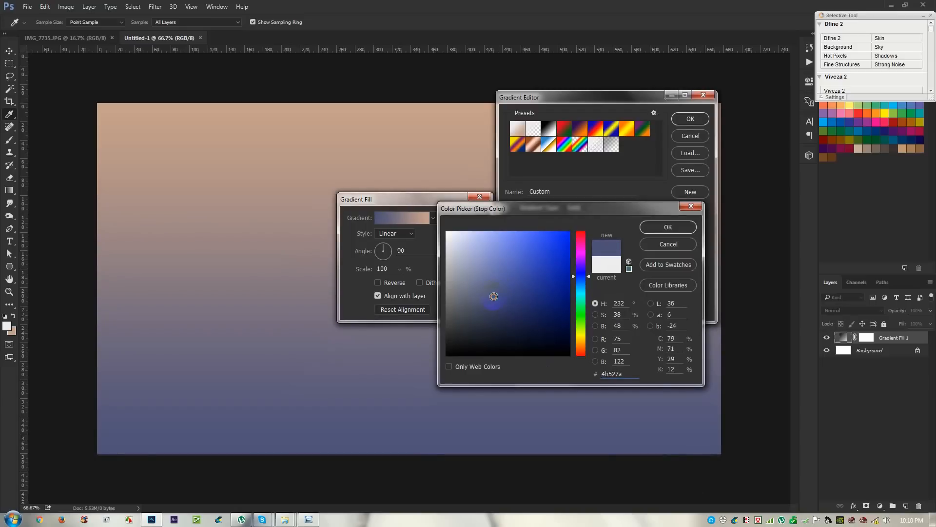
left_click(670, 229)
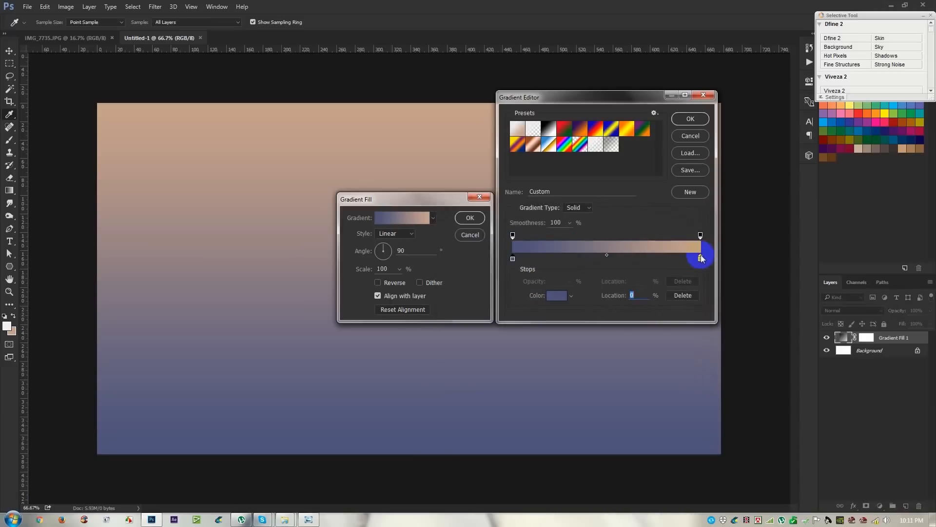
Set the gradient's end colour stop to light blue 9098c6 and accept the edited gradient
double_click(700, 258)
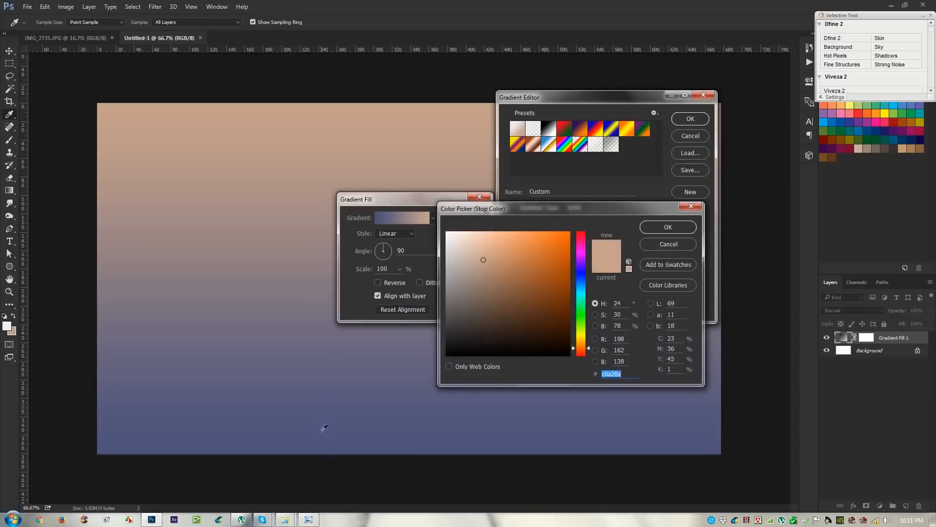
left_click(323, 450)
mouse_move(497, 266)
left_mouse_down()
mouse_move(495, 256)
mouse_move(480, 258)
left_mouse_up()
left_click(668, 227)
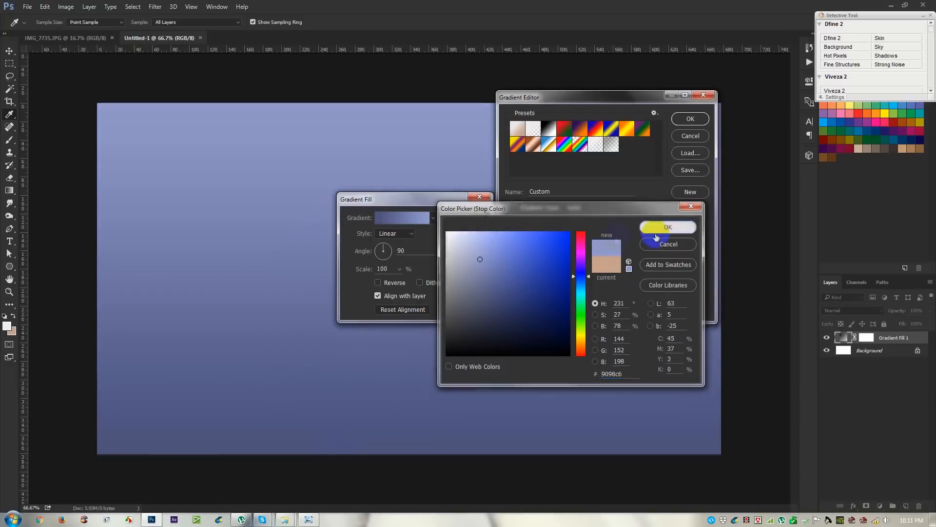
left_click(690, 119)
Change the gradient fill's style to Radial and reverse its colours
left_click_drag(455, 199, 627, 205)
left_click(563, 240)
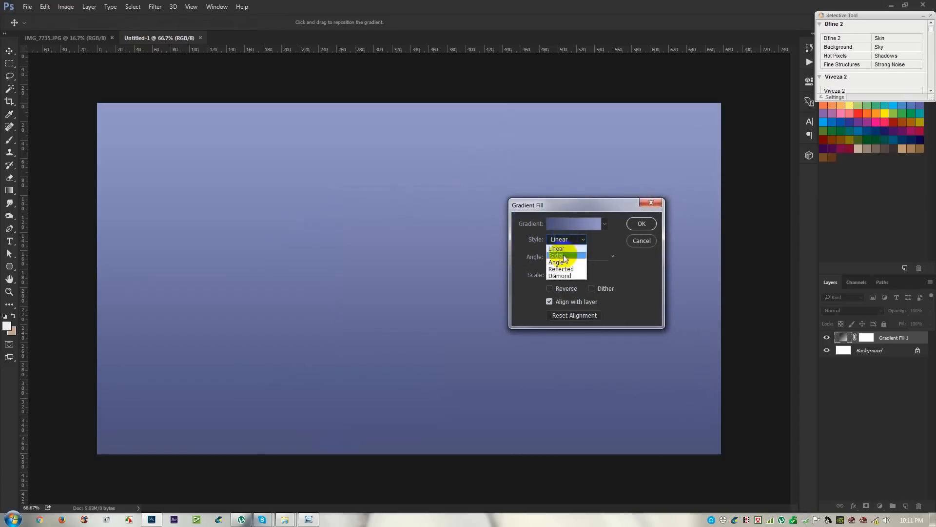
left_click(561, 255)
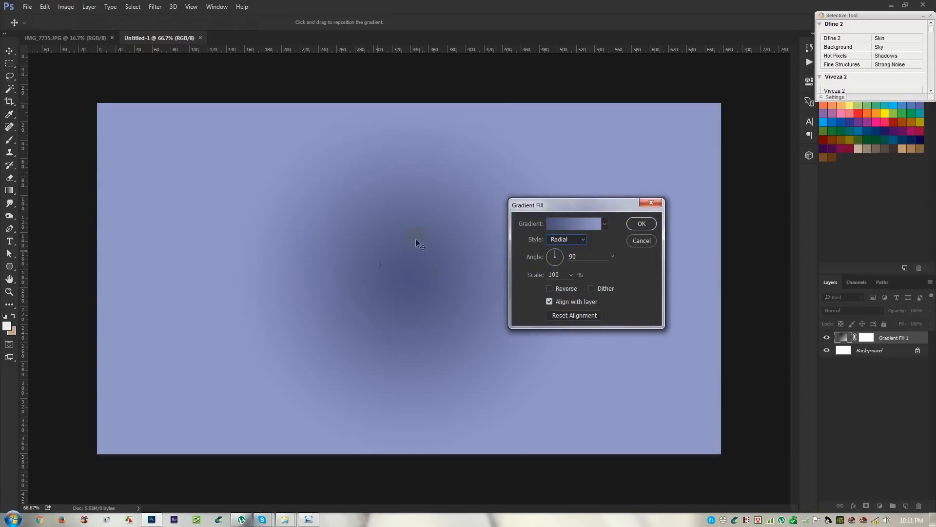
left_click(681, 147)
key("Escape")
key("Escape")
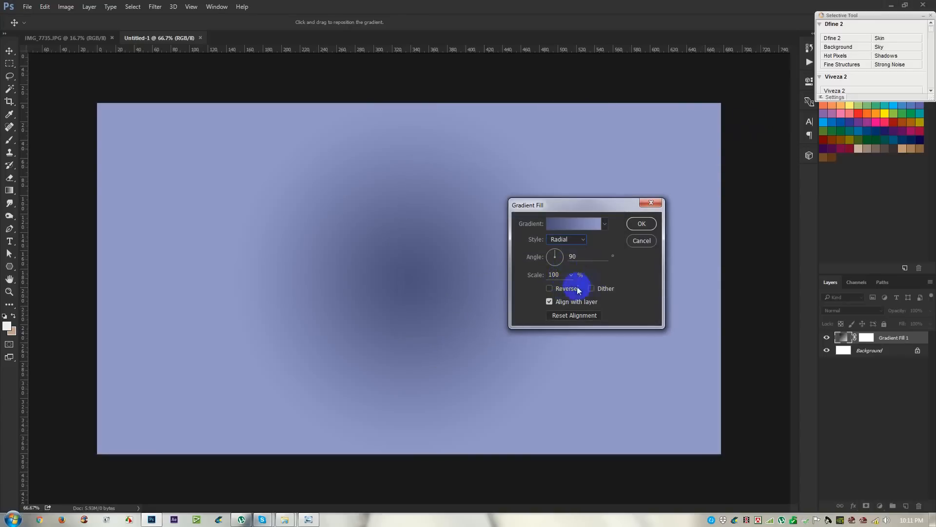
left_click(550, 288)
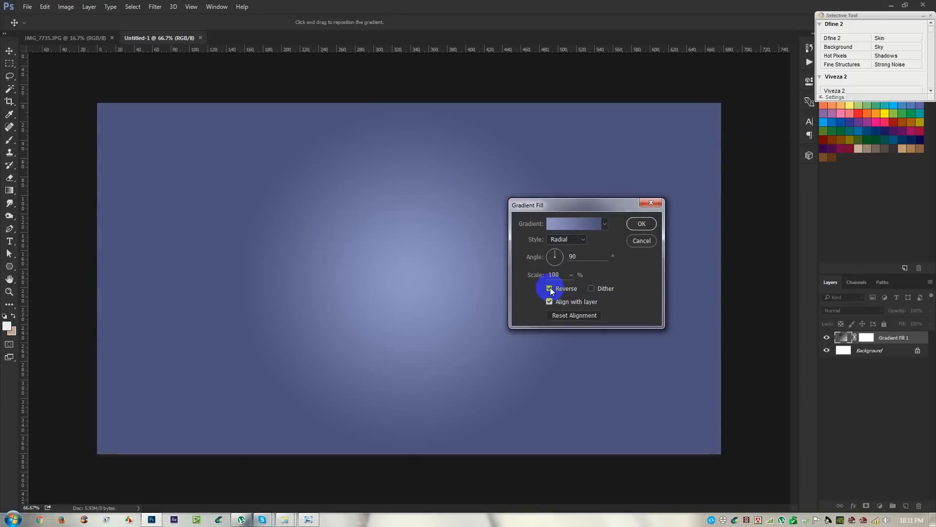
Set the gradient fill's angle to 0 and scale to 150% with Dither enabled, and apply the fill
left_click(563, 257)
left_click_drag(460, 265, 481, 276)
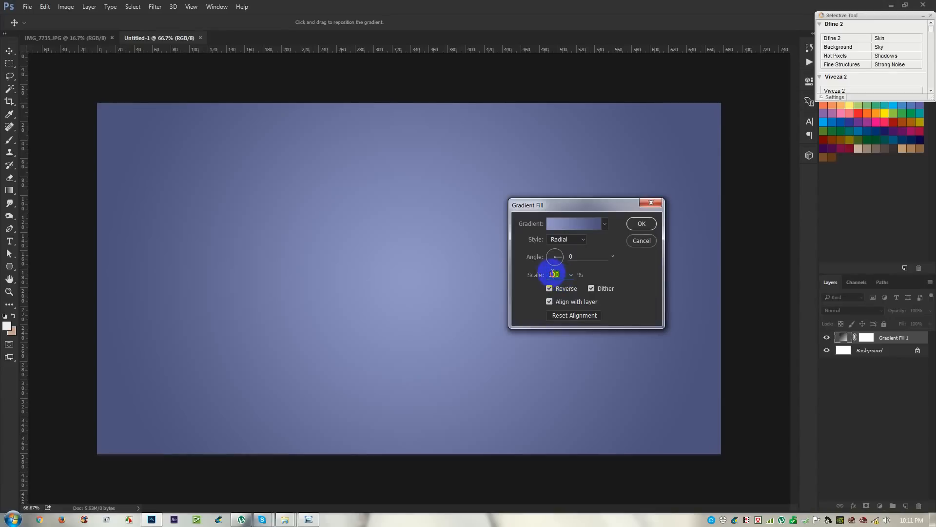
type("150")
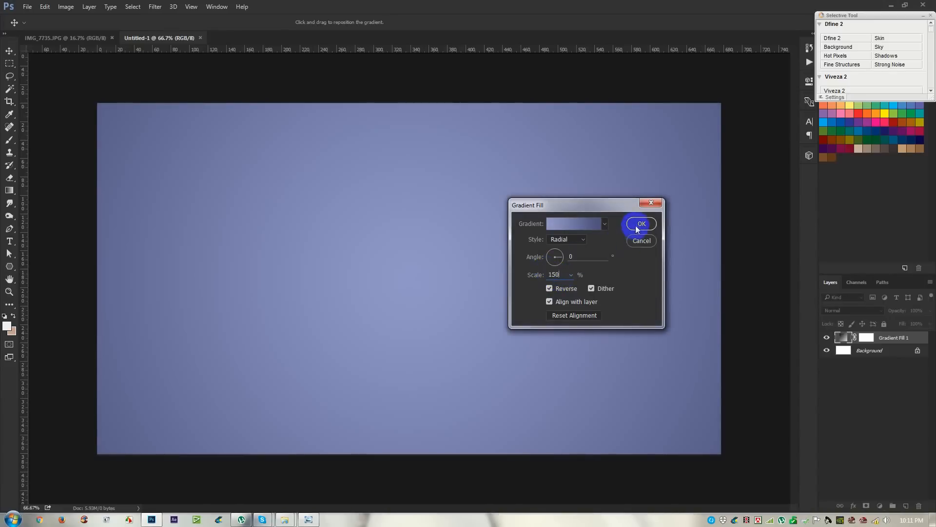
left_click(639, 224)
scroll(415, 294, "up", 3)
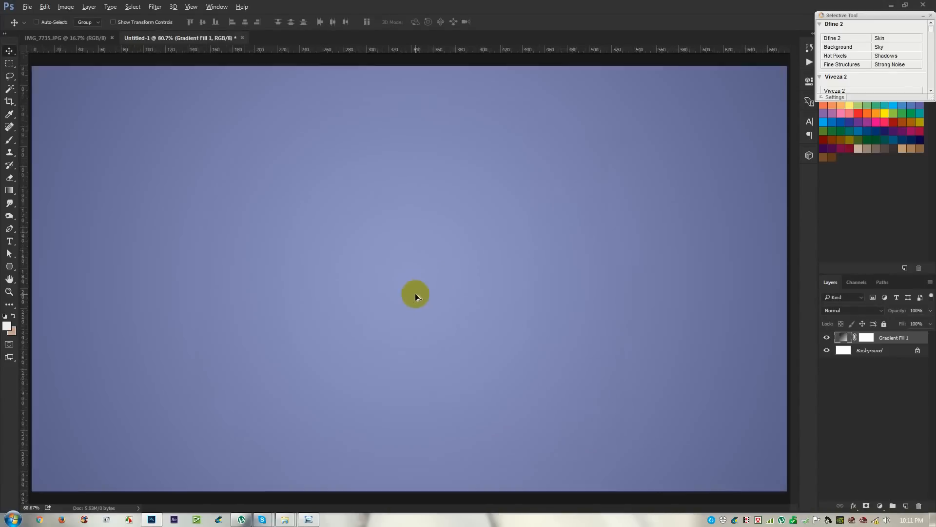
scroll(415, 294, "down", 2)
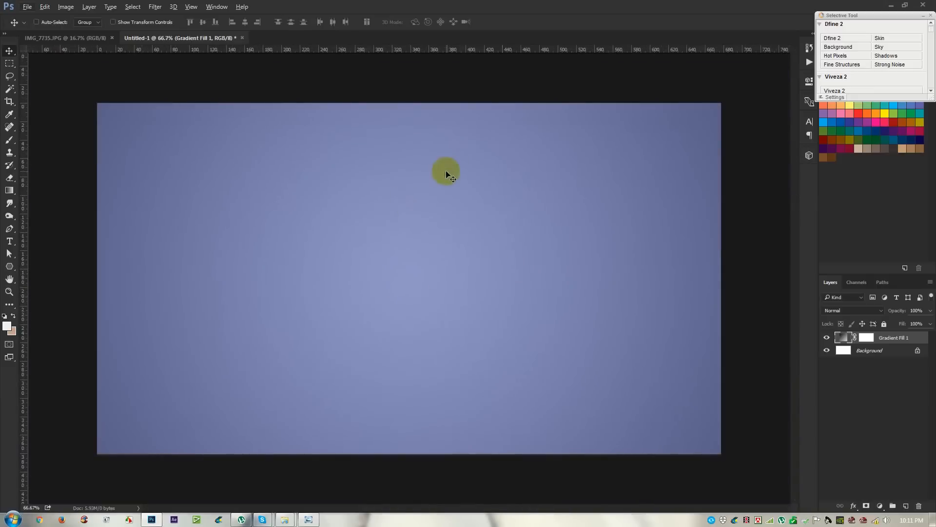
Switch to the IMG_7735.JPG photo and open it in the Camera Raw filter
left_click(65, 39)
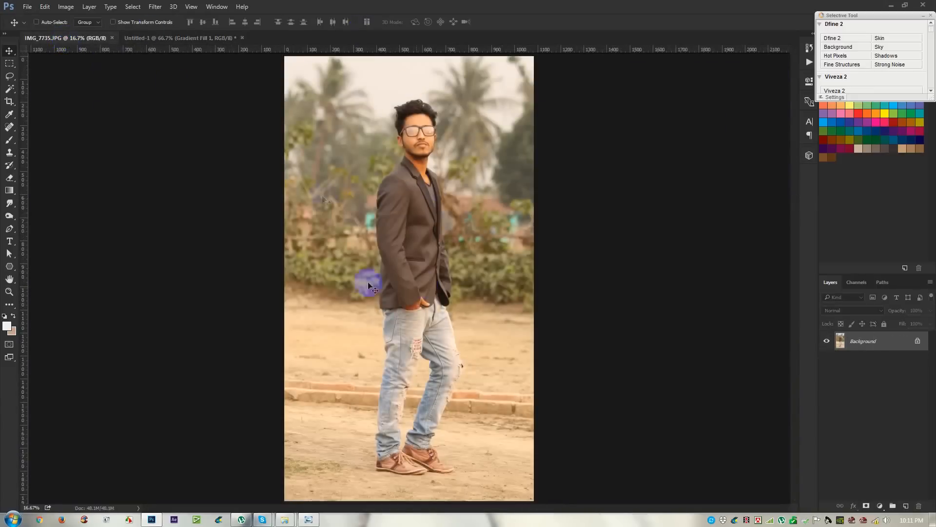
scroll(431, 350, "down", 1)
scroll(431, 350, "up", 1)
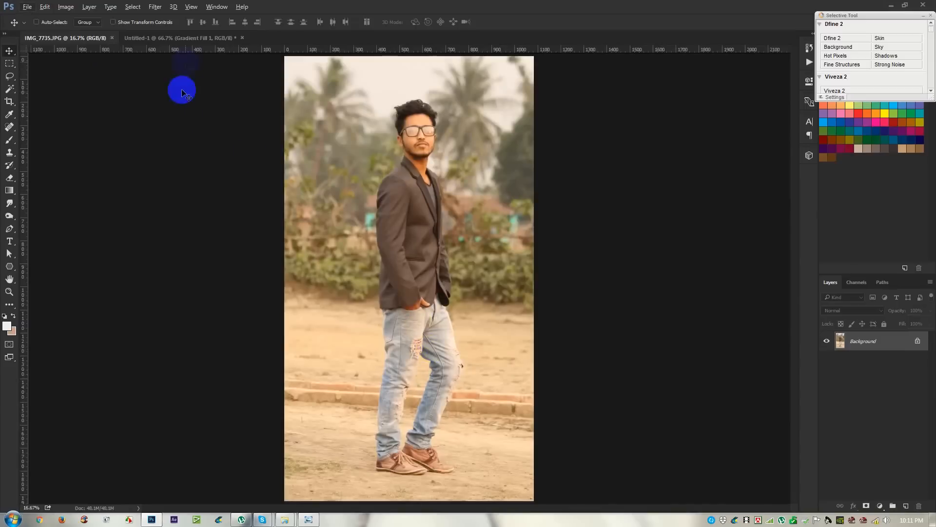
left_click(161, 6)
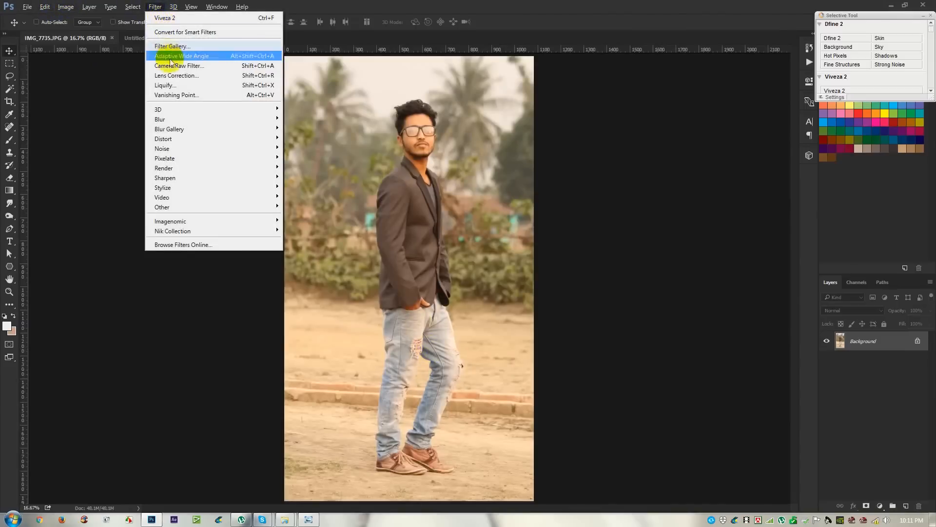
left_click(185, 65)
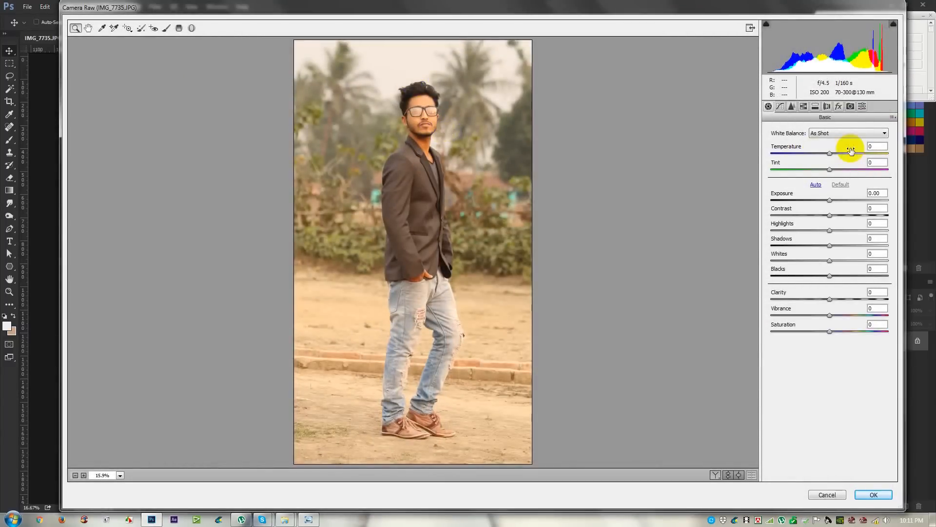
Try the Auto white balance on the photo and return it to As Shot for comparison
left_click(844, 133)
left_click(826, 150)
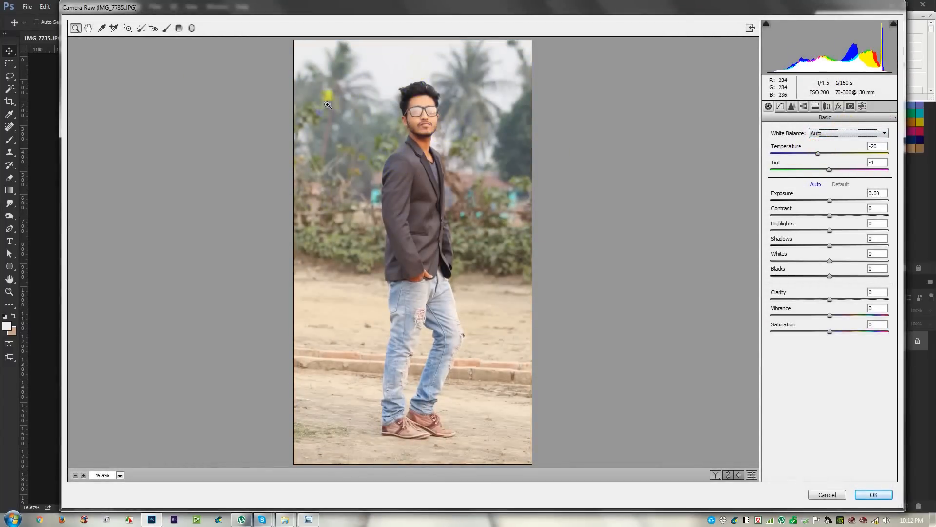
left_click(832, 134)
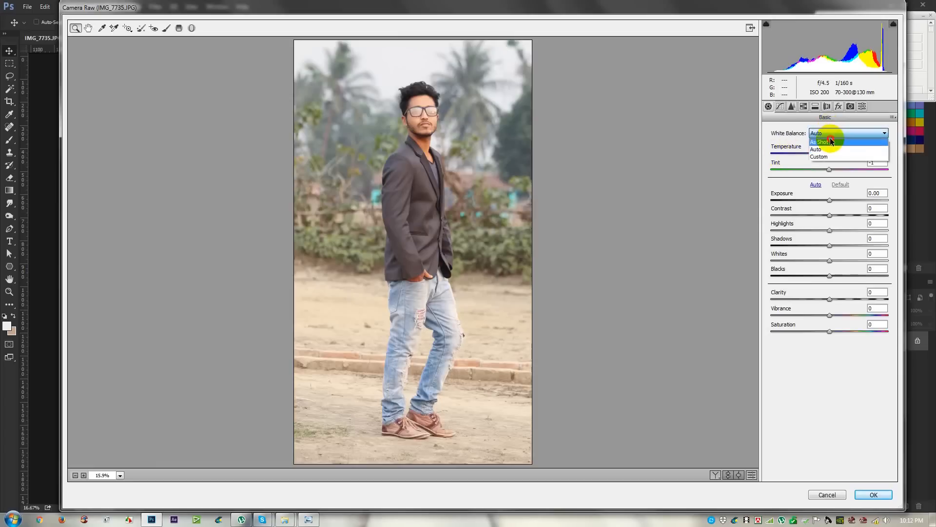
left_click(827, 141)
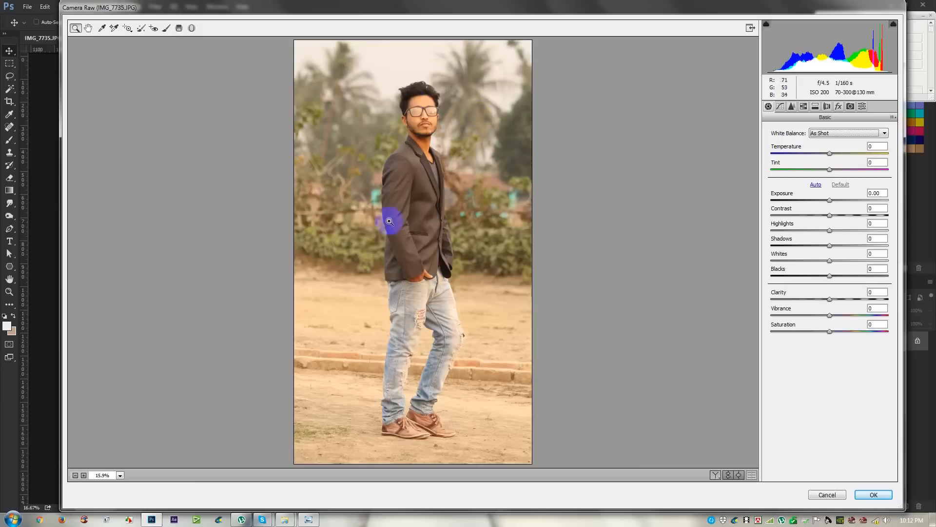
Set the photo's white balance to Auto and apply the Camera Raw filter
left_click(827, 133)
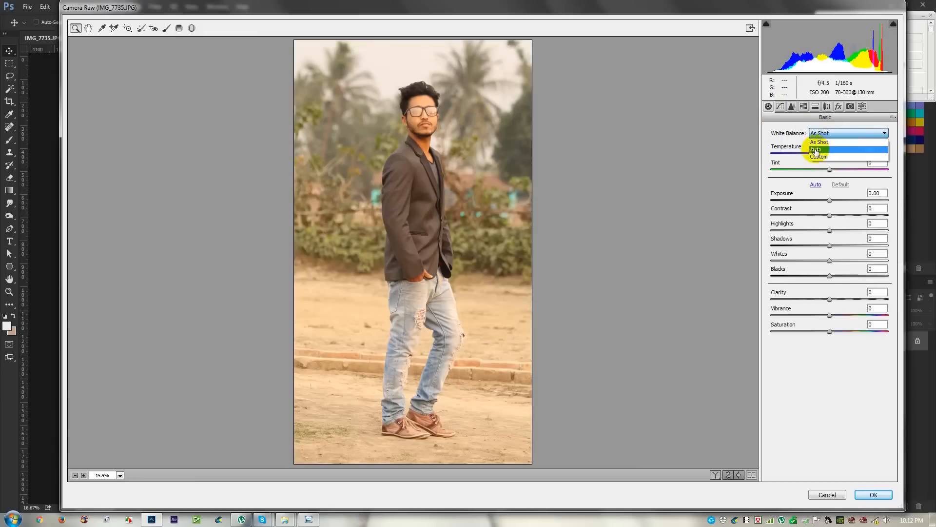
left_click(816, 150)
left_click(874, 495)
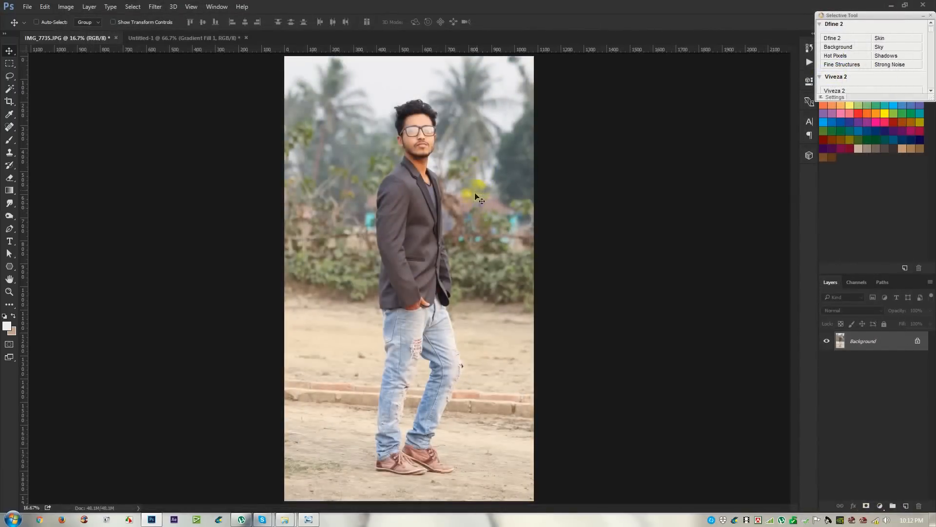
Start a Pen tool path at the front shoe's toe and trace along its sole and heel to the jeans cuff
left_click(404, 443, "ctrl")
left_click_drag(404, 445, 420, 327)
scroll(421, 327, "up", 7)
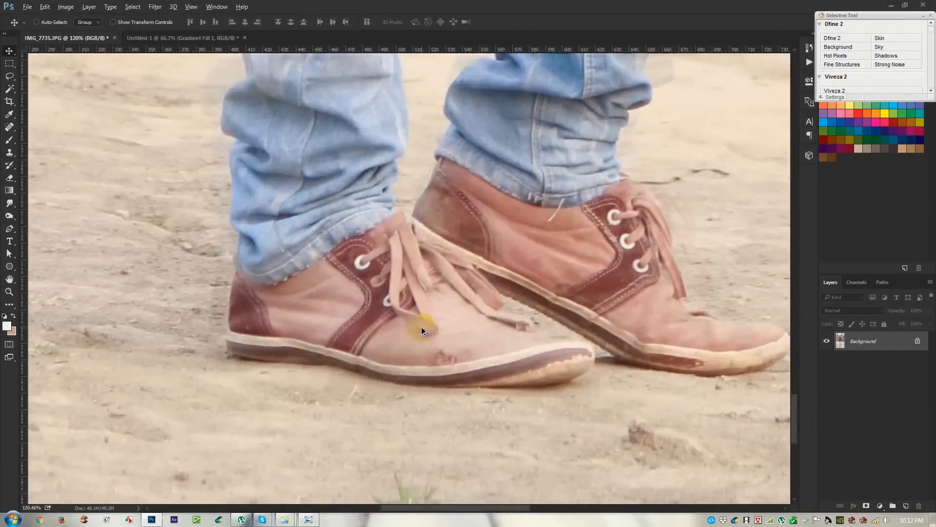
left_click_drag(477, 338, 436, 308)
left_click(9, 228)
left_click_drag(591, 339, 588, 363)
left_click_drag(483, 369, 419, 372)
left_click_drag(291, 347, 211, 323)
left_click_drag(146, 319, 142, 305)
left_click_drag(159, 213, 159, 195)
left_click_drag(151, 158, 151, 148)
Continue the path up the back edge of the jeans from the cuff to about knee height
left_click_drag(160, 73, 148, 175)
left_click(130, 164)
left_click(130, 119)
left_click_drag(167, 93, 276, 311)
left_click(250, 150)
left_click_drag(269, 109, 264, 299)
left_click(282, 80)
left_click_drag(285, 68, 289, 297)
left_click(289, 261)
left_click_drag(301, 229, 302, 223)
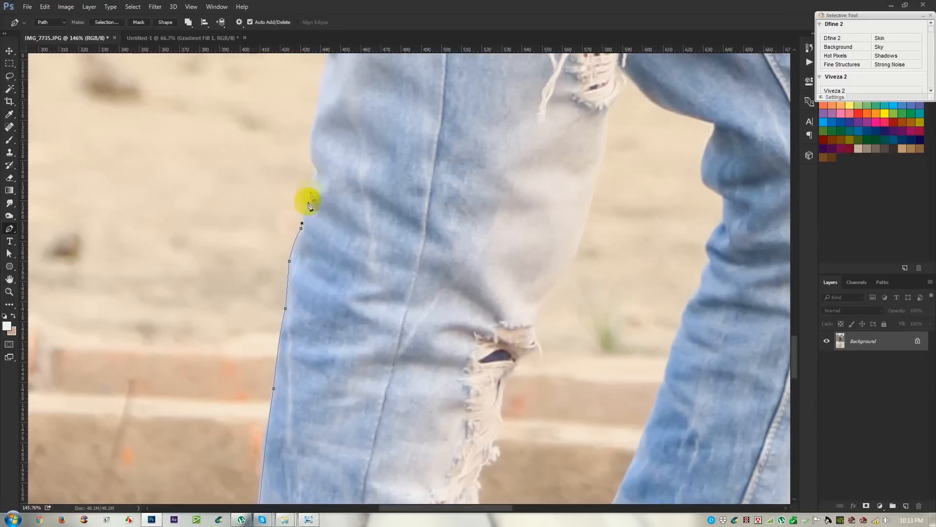
Extend the path along the back of the thigh up to the jacket's rear hem corner
left_click(315, 170)
left_click(336, 57)
left_click_drag(337, 61, 331, 246)
left_click_drag(298, 216, 308, 201)
left_click(297, 157)
left_click_drag(300, 147, 244, 320)
left_click_drag(243, 139, 273, 334)
left_click_drag(236, 250, 236, 237)
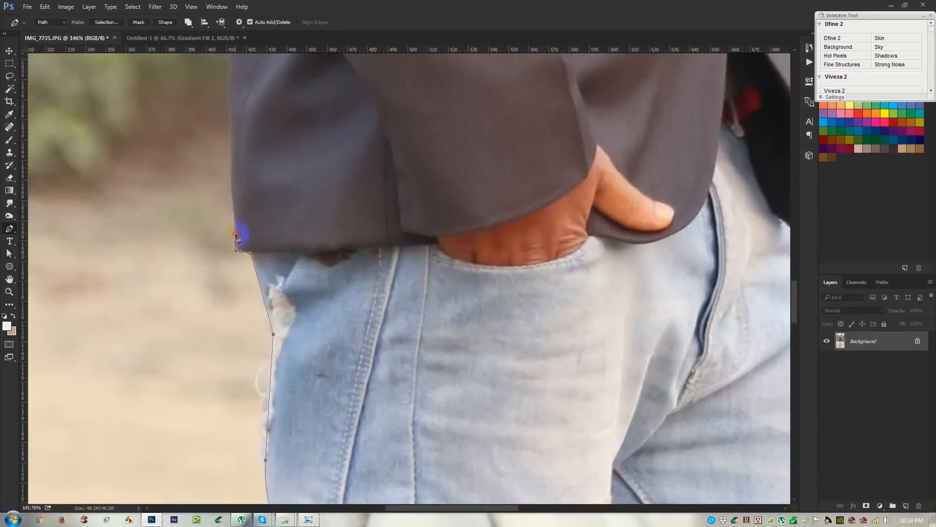
Trace the path up the back of the jacket and along the folds of the upper sleeve
left_click_drag(239, 146, 273, 380)
left_click(294, 268)
left_click_drag(295, 270, 278, 384)
left_click(234, 141)
left_click_drag(234, 140, 287, 296)
left_click(295, 115)
left_click_drag(297, 115, 295, 324)
left_click_drag(292, 228, 304, 218)
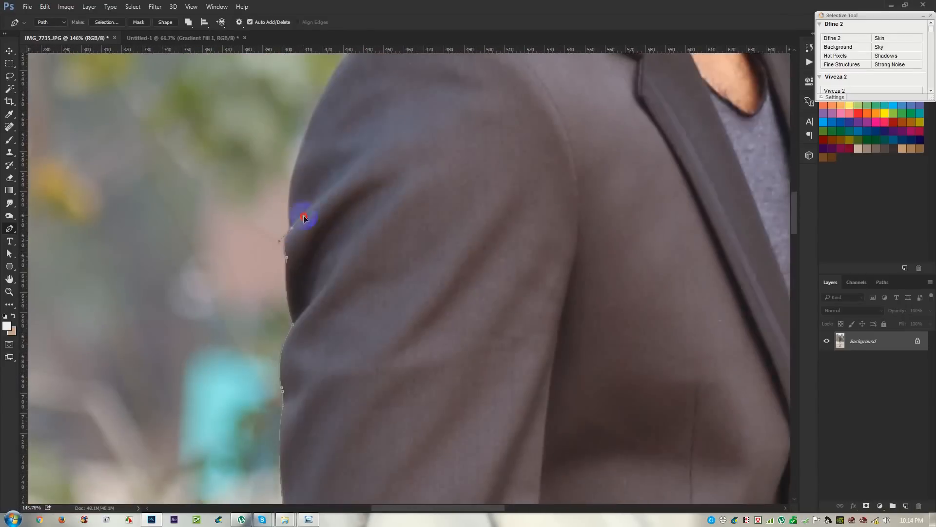
Continue the path over the shoulder, around the collar and along the neck to the top of the ear
left_click_drag(306, 128, 298, 267)
left_click(388, 154)
left_click(463, 90)
left_click_drag(463, 89, 332, 322)
left_click_drag(368, 278, 382, 249)
left_click(389, 226)
left_click_drag(378, 188, 480, 398)
left_click(478, 360)
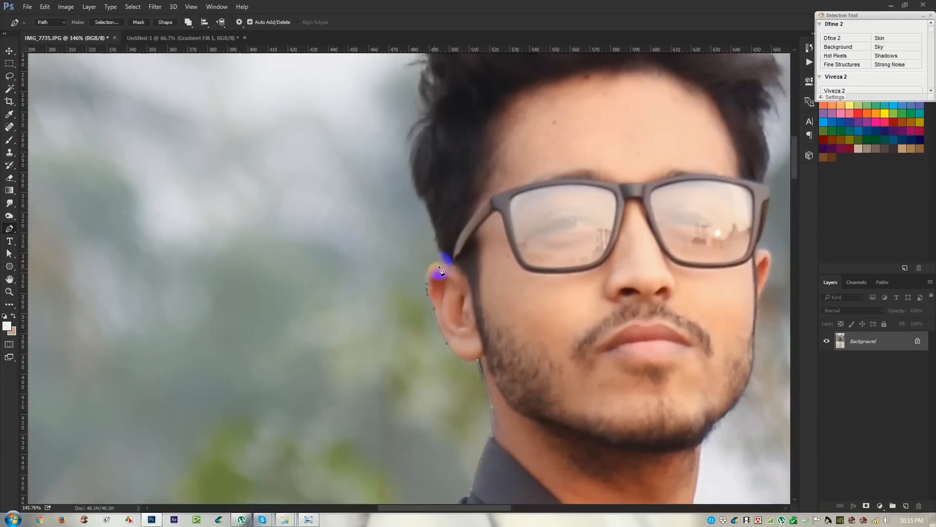
Outline the hair with the path, from above the ear over the top of the head to its far side
left_click(424, 198)
left_click_drag(423, 198, 290, 444)
left_click(294, 308)
left_click(278, 268)
left_click(322, 252)
left_click(404, 208)
left_click(474, 192)
left_click(602, 275)
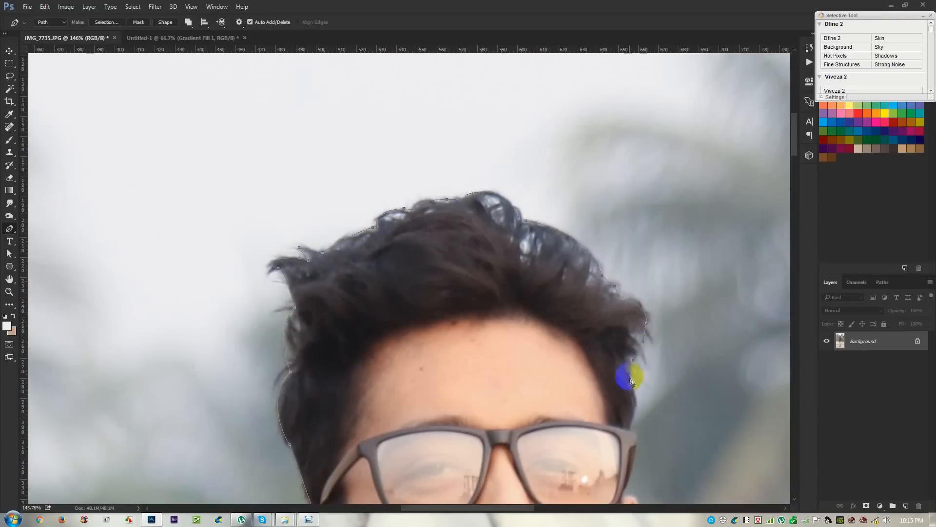
Trace the path down the far side of the face, past the ear, cheek and jaw
left_click_drag(633, 416, 481, 214)
left_click_drag(484, 242, 477, 256)
scroll(472, 290, "up", 4)
left_click_drag(492, 312, 483, 329)
left_click(471, 373)
scroll(472, 375, "down", 3)
left_click_drag(463, 373, 459, 392)
Continue the path down the jacket's front edge to where the far sleeve emerges
left_click_drag(407, 449, 398, 246)
left_click(392, 474)
left_click(384, 393)
left_click_drag(386, 396, 208, 90)
left_click(389, 471)
left_click_drag(389, 473, 352, 117)
left_click(362, 295)
left_click_drag(367, 275, 372, 297)
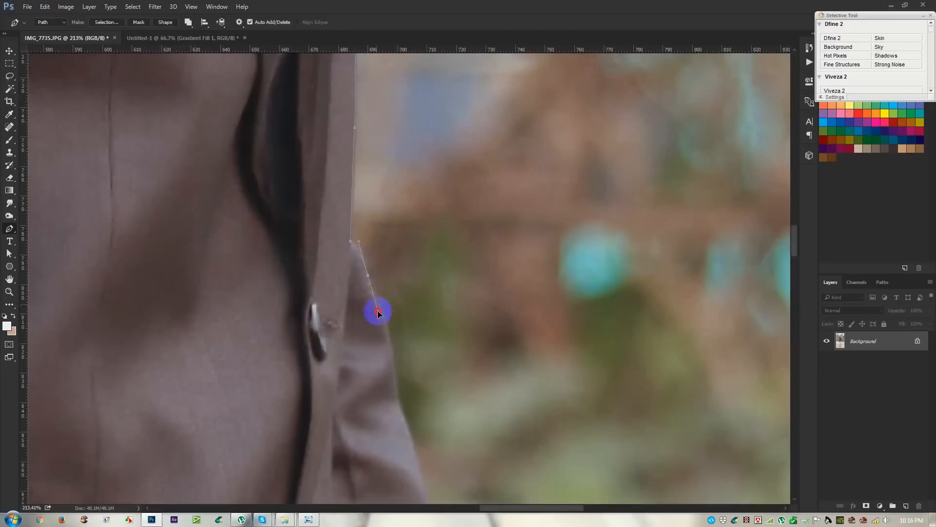
Trace the path down the far sleeve and around the rounded lower corner of the jacket
left_click_drag(394, 361, 401, 394)
left_click_drag(401, 394, 355, 145)
left_click_drag(378, 253, 388, 309)
scroll(390, 317, "down", 3)
left_click_drag(409, 385, 365, 129)
left_click(373, 403)
left_click(342, 429)
left_click_drag(352, 412, 341, 440)
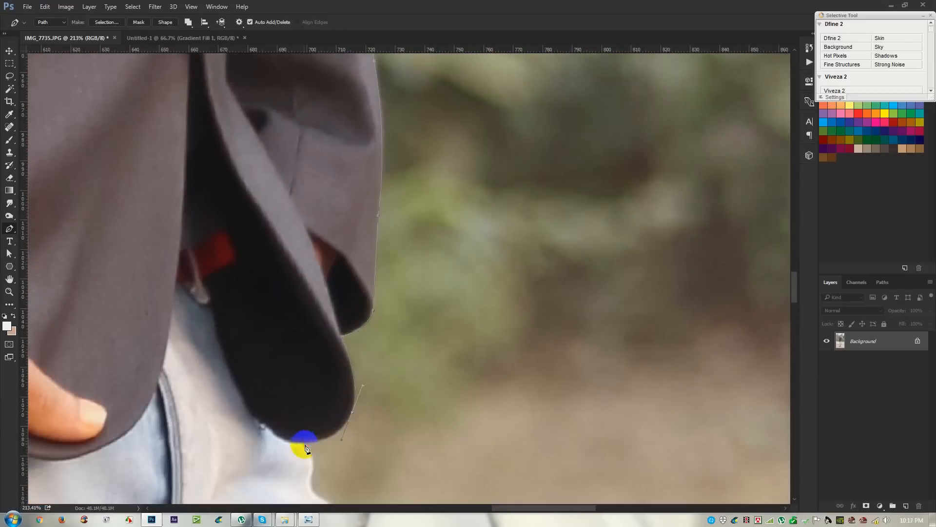
left_click(308, 442)
Extend the path down the front of the thigh and around the torn fabric at the knee
left_click_drag(313, 480, 325, 306)
left_click_drag(359, 380, 288, 62)
left_click_drag(359, 374, 318, 152)
left_click_drag(382, 341, 387, 377)
left_click_drag(417, 436, 368, 284)
left_click_drag(363, 288, 363, 325)
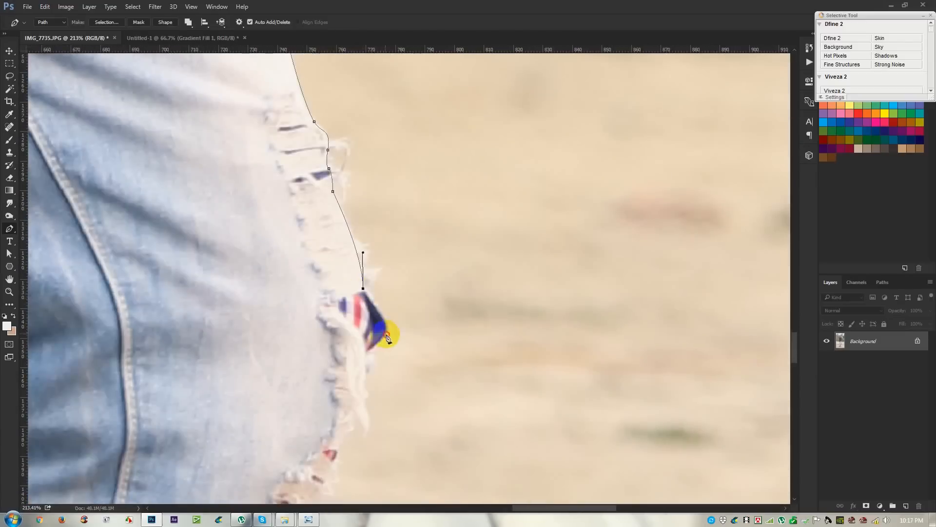
left_click(384, 334)
left_click_drag(373, 400, 390, 276)
Trace the path down the front of the rear leg's shin towards the gathered denim at the ankle
left_click_drag(319, 416, 409, 171)
left_click_drag(397, 211, 372, 283)
left_click(343, 373)
left_click_drag(320, 410, 476, 154)
left_click_drag(377, 308, 451, 171)
left_click_drag(426, 234, 416, 265)
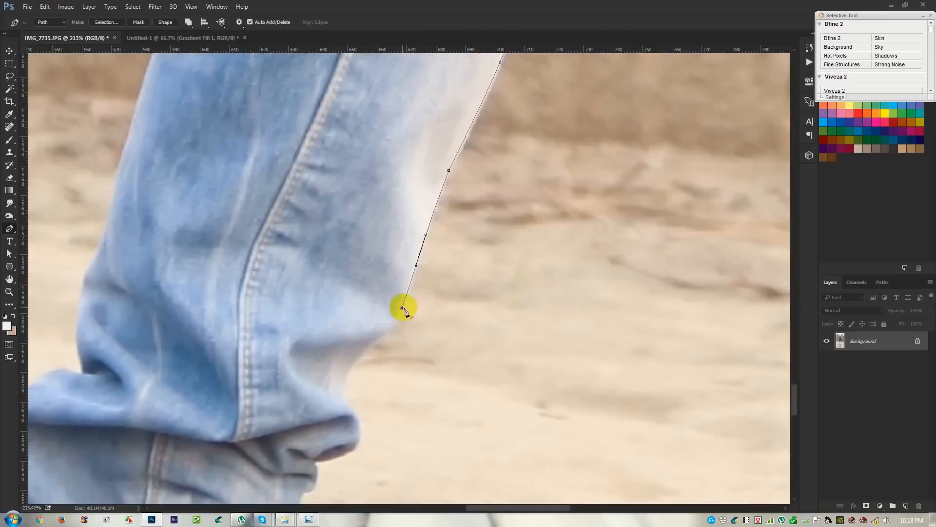
Follow the folds of the rear leg's gathered jeans cuff with the path down to the shoe
left_click_drag(402, 307, 398, 319)
left_click_drag(386, 331, 377, 340)
left_click_drag(346, 379, 344, 394)
left_click_drag(346, 406, 351, 412)
left_click_drag(351, 417, 375, 254)
left_click_drag(382, 275, 376, 299)
left_click_drag(339, 324, 328, 330)
left_click_drag(320, 356, 317, 366)
left_click_drag(326, 425, 334, 277)
Trace the path around the rear shoe, complete the outline and turn it into a layer mask isolating the man
left_click_drag(357, 292, 358, 304)
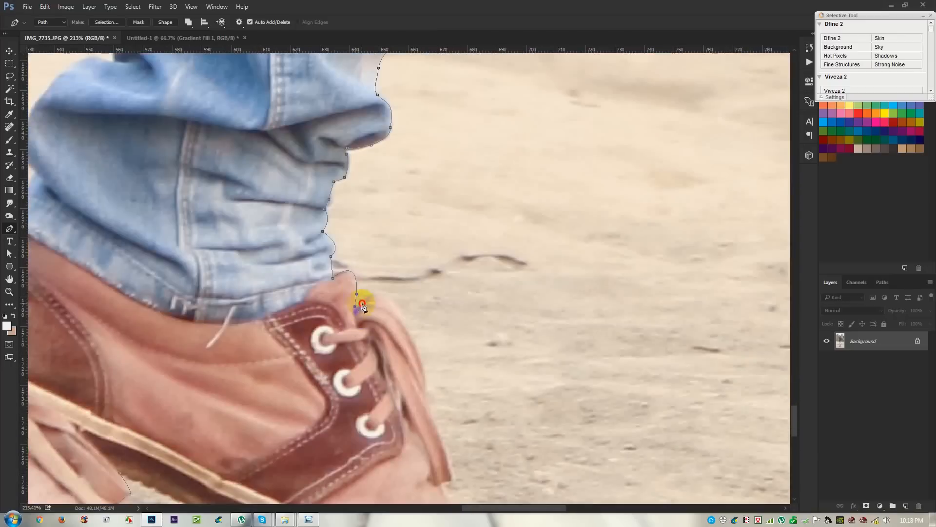
left_click_drag(425, 388, 428, 407)
left_click_drag(442, 456, 401, 278)
left_click(413, 328)
left_click_drag(471, 341, 499, 365)
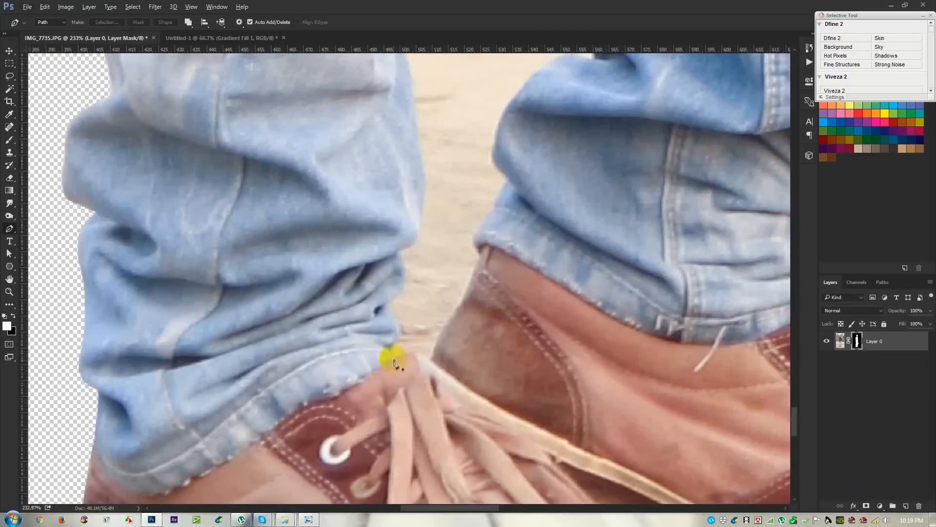
Begin a second path for the gap between the legs, tracing the front leg's inner edge up from the shoe
left_click_drag(396, 320, 404, 267)
left_click_drag(418, 237, 423, 225)
left_click_drag(420, 153, 418, 389)
left_click_drag(377, 262, 378, 246)
left_click_drag(397, 188, 402, 175)
left_click_drag(428, 117, 437, 107)
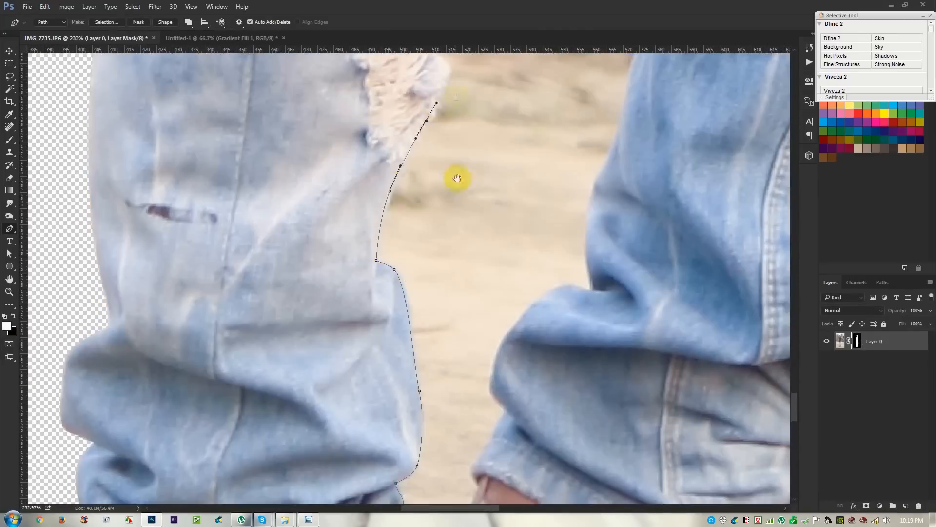
Continue the gap path up the front leg's inner edge past the ripped denim towards the crotch
left_click_drag(447, 270, 447, 265)
left_click_drag(489, 231, 540, 473)
left_click(554, 273)
left_click(575, 239)
left_click_drag(569, 196, 572, 186)
Take the gap path across the crotch and down the inner edge of the rear leg
left_click_drag(624, 257, 652, 278)
left_click(726, 294)
left_click(721, 401)
left_click_drag(737, 453, 657, 254)
left_click(631, 347)
left_click_drag(601, 418, 598, 433)
left_click_drag(560, 303, 558, 318)
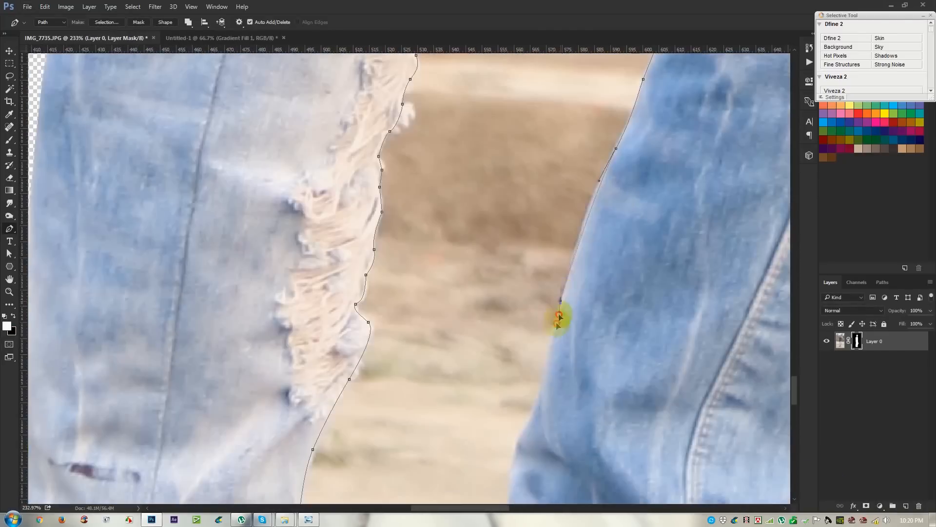
Trace the gap path down past the rear leg's ankle and shoe and close it at its starting point
left_click_drag(546, 432, 524, 207)
left_click(522, 280)
left_click_drag(486, 279, 472, 290)
left_click_drag(421, 361, 414, 401)
left_click(433, 401)
left_click_drag(412, 465, 530, 241)
left_click(522, 237)
left_click(502, 297)
left_click(451, 347)
Convert the gap path to a selection, fill it with black on the layer mask and deselect
key("ctrl+Return")
scroll(437, 349, "down", 10)
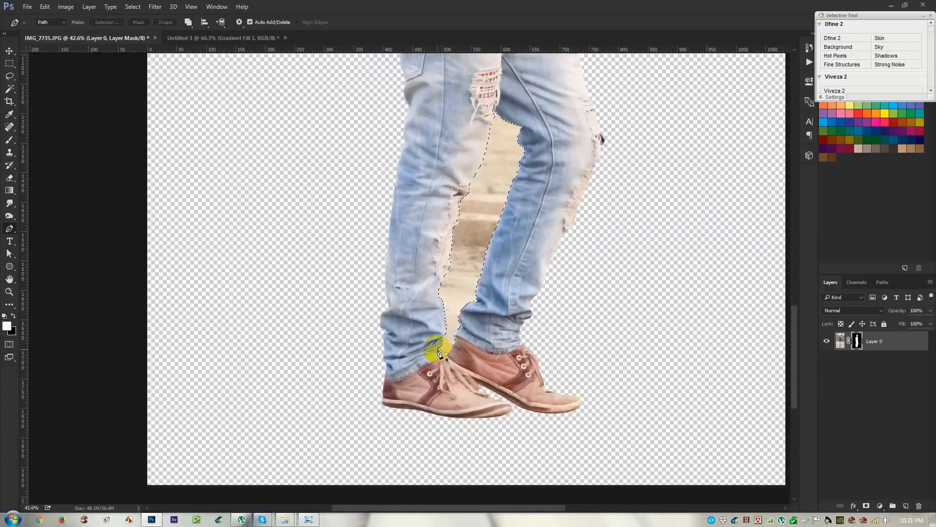
key("ctrl+BackSpace")
key("ctrl+d")
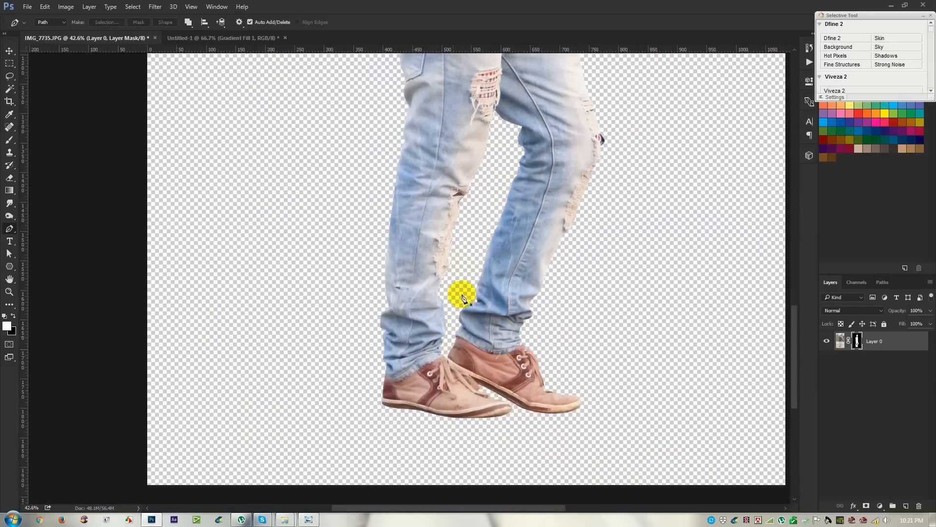
Open Refine Mask for the mask of Layer 0
scroll(465, 293, "down", 5)
scroll(467, 298, "down", 3)
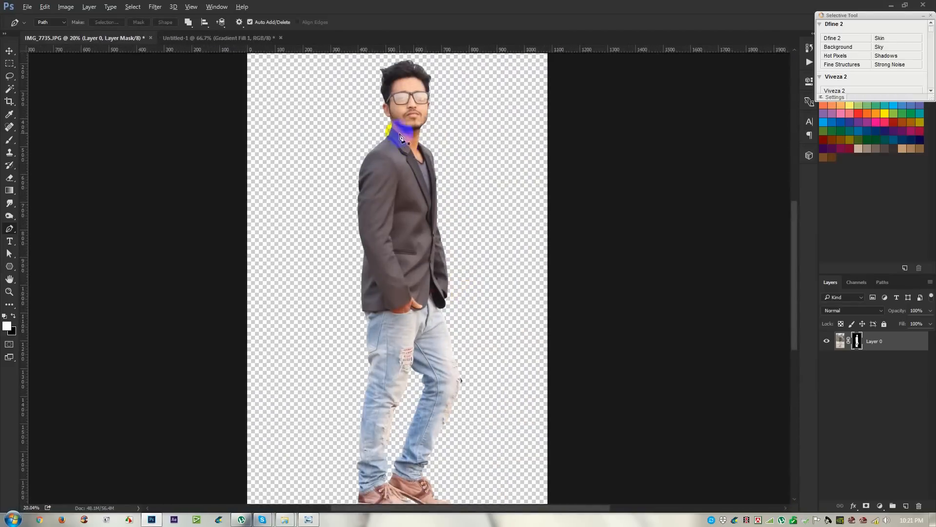
scroll(401, 138, "down", 2)
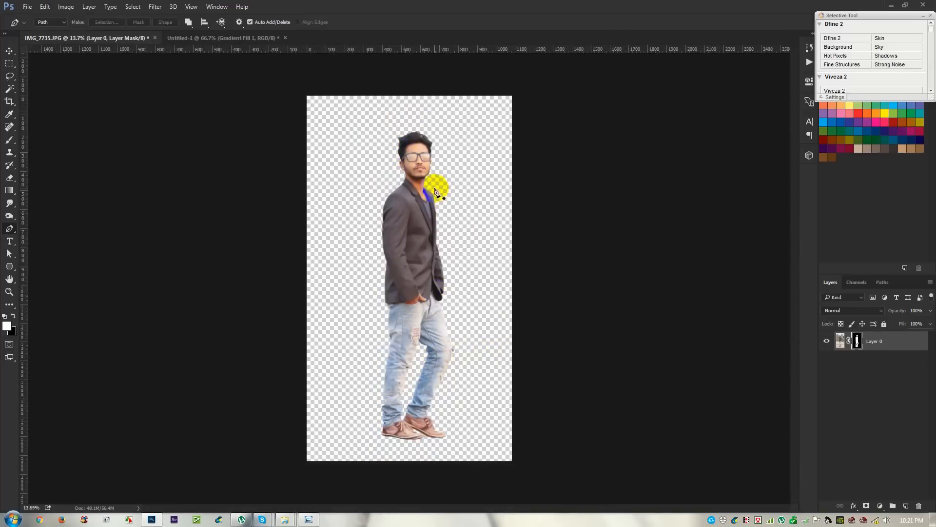
scroll(436, 191, "up", 6)
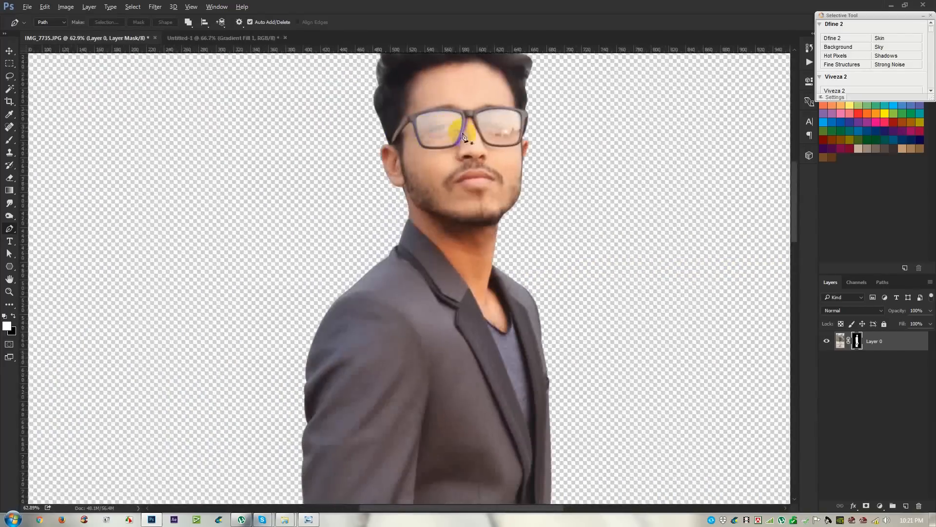
scroll(494, 259, "up", 4)
scroll(485, 225, "up", 2)
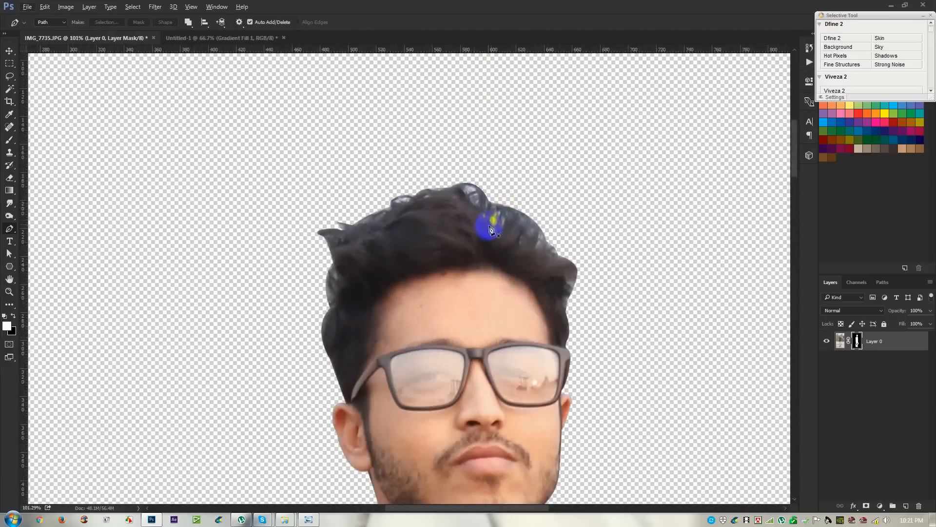
left_click_drag(490, 229, 490, 185)
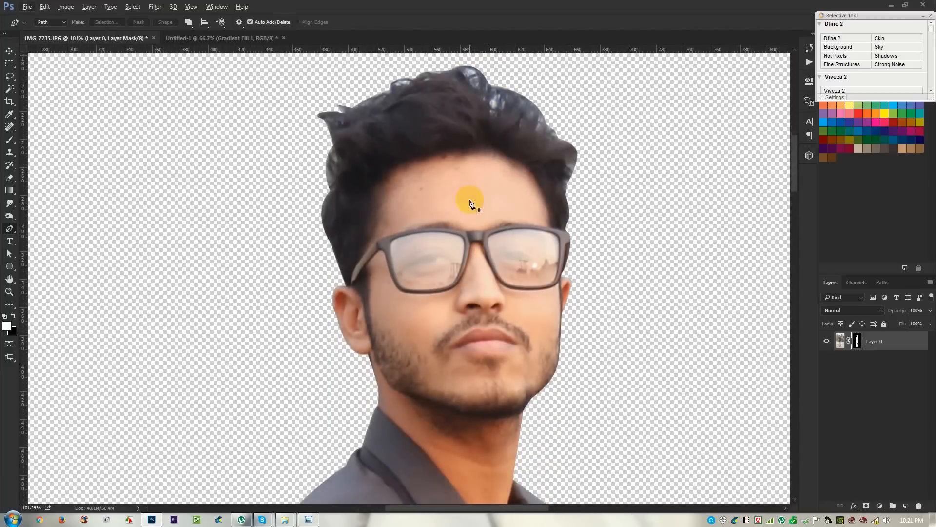
left_click(858, 341)
right_click(857, 340)
left_click(879, 332)
right_click(857, 341)
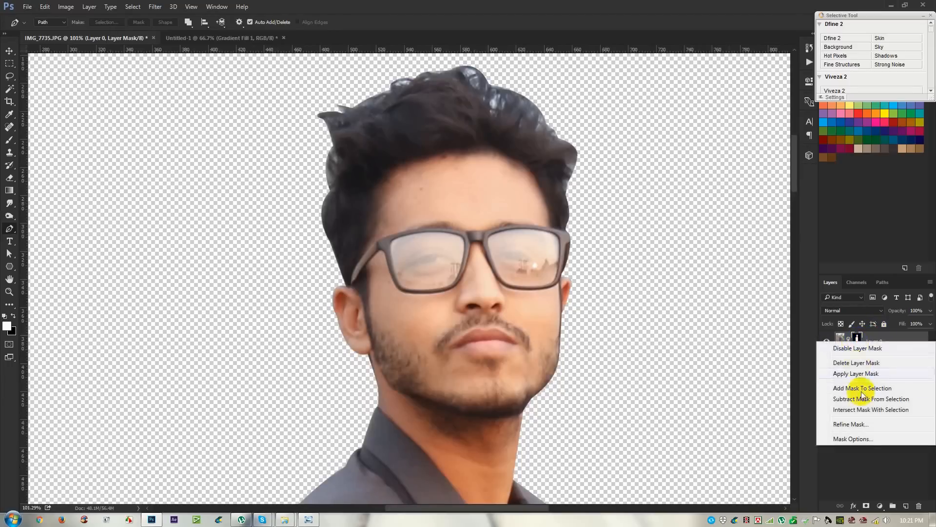
left_click(861, 426)
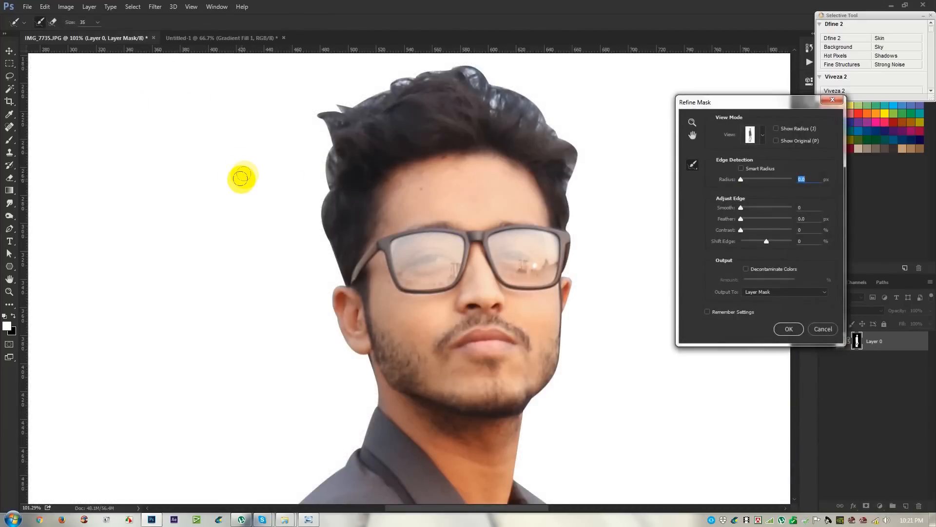
Brush over the hair outline, far cheek and neck edges with the size 35 Refine Radius brush
mouse_move(332, 176)
left_mouse_down()
mouse_move(349, 242)
mouse_move(338, 280)
mouse_move(321, 220)
mouse_move(328, 146)
mouse_move(311, 116)
mouse_move(339, 116)
mouse_move(334, 105)
mouse_move(430, 69)
mouse_move(460, 64)
mouse_move(478, 85)
mouse_move(481, 70)
mouse_move(495, 99)
mouse_move(500, 91)
mouse_move(499, 110)
mouse_move(494, 104)
mouse_move(526, 96)
mouse_move(514, 100)
mouse_move(543, 117)
mouse_move(548, 128)
mouse_move(541, 130)
mouse_move(572, 151)
mouse_move(569, 140)
mouse_move(581, 163)
mouse_move(568, 185)
mouse_move(568, 228)
mouse_move(618, 261)
left_mouse_up()
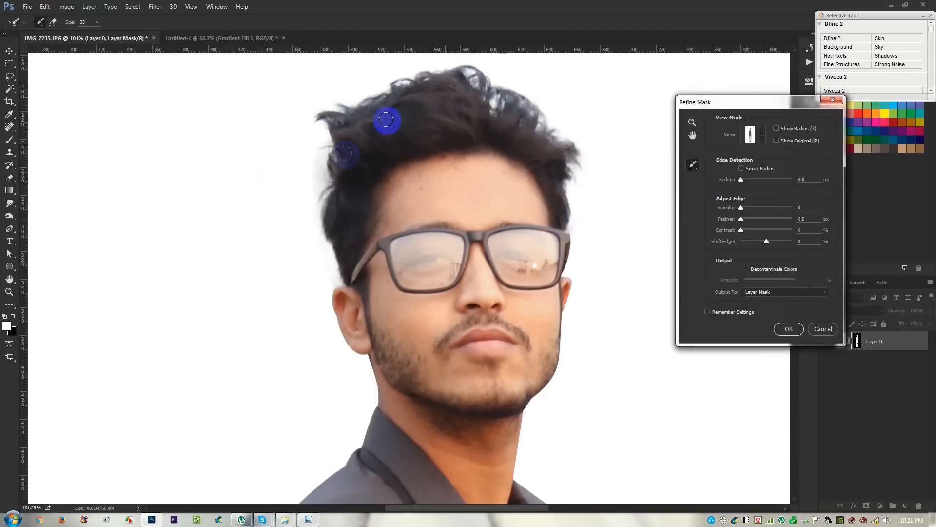
scroll(345, 184, "down", 3)
mouse_move(532, 278)
left_mouse_down()
mouse_move(559, 243)
mouse_move(569, 184)
left_mouse_up()
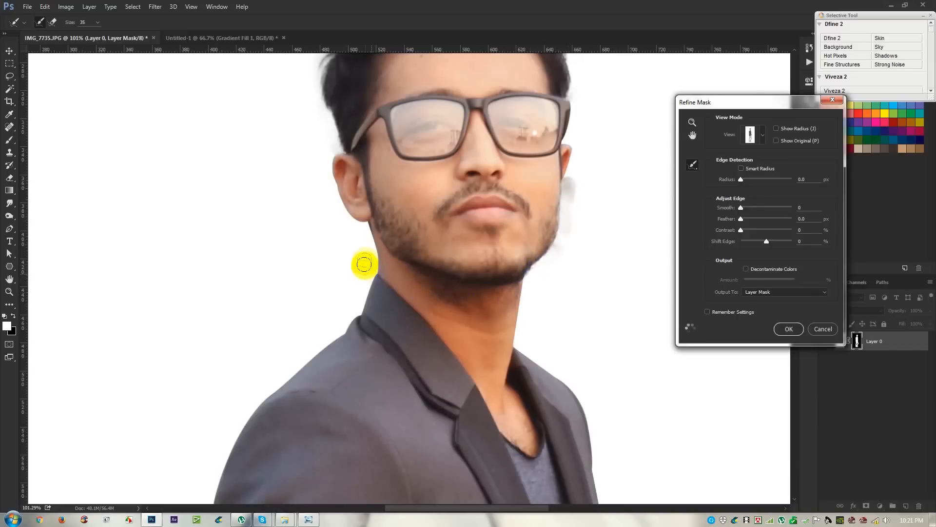
mouse_move(368, 239)
left_mouse_down()
mouse_move(365, 230)
mouse_move(367, 272)
mouse_move(362, 236)
mouse_move(368, 249)
left_mouse_up()
left_click(371, 313)
Set the mask's Shift Edge to -16% and Contrast to 30%, and apply the refinement to the layer mask
scroll(369, 309, "down", 3)
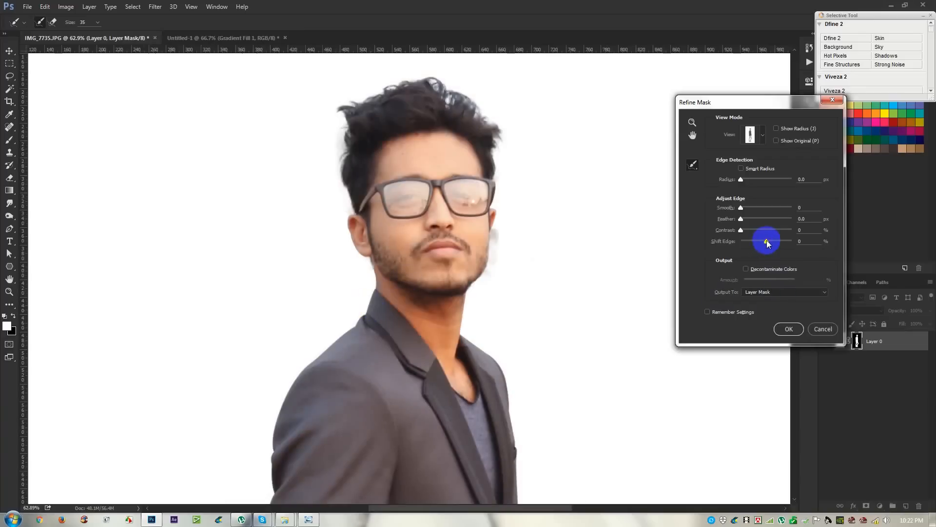
left_click_drag(767, 240, 767, 240)
left_click_drag(739, 230, 757, 234)
left_click(789, 328)
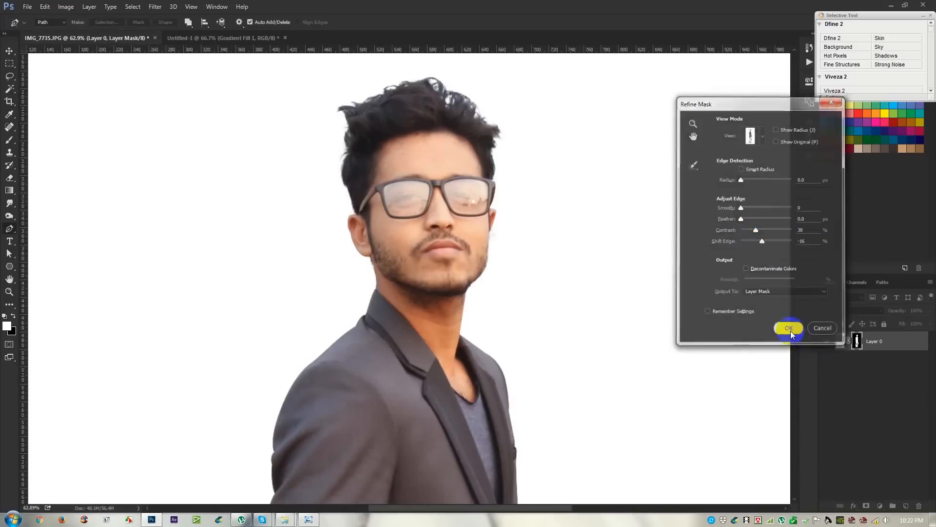
scroll(510, 310, "down", 5)
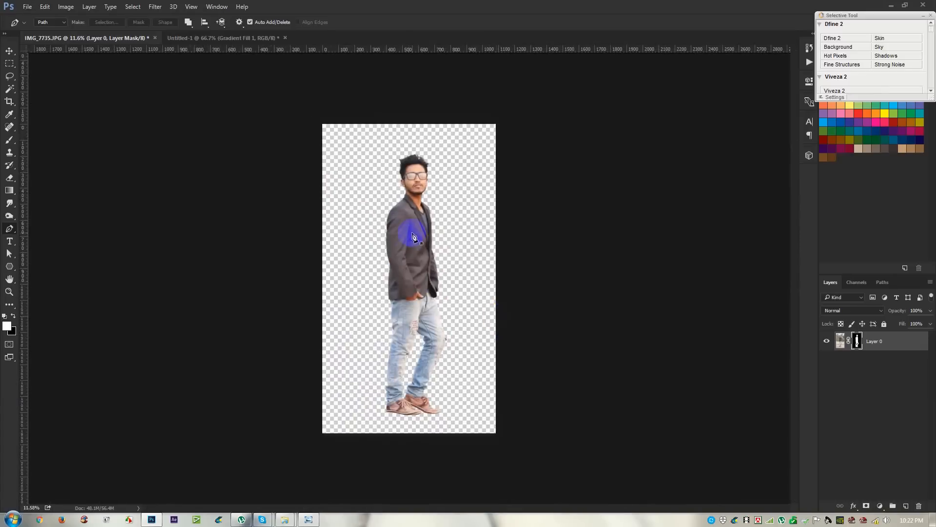
scroll(421, 102, "up", 10)
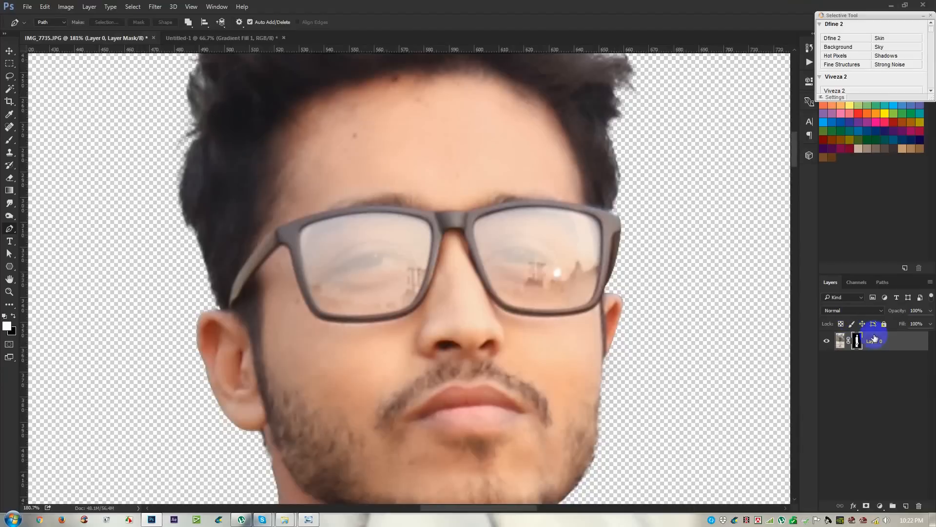
Set the layer preview thumbnails to large and check the image and mask of Layer 0
left_click(878, 343)
left_click(843, 342)
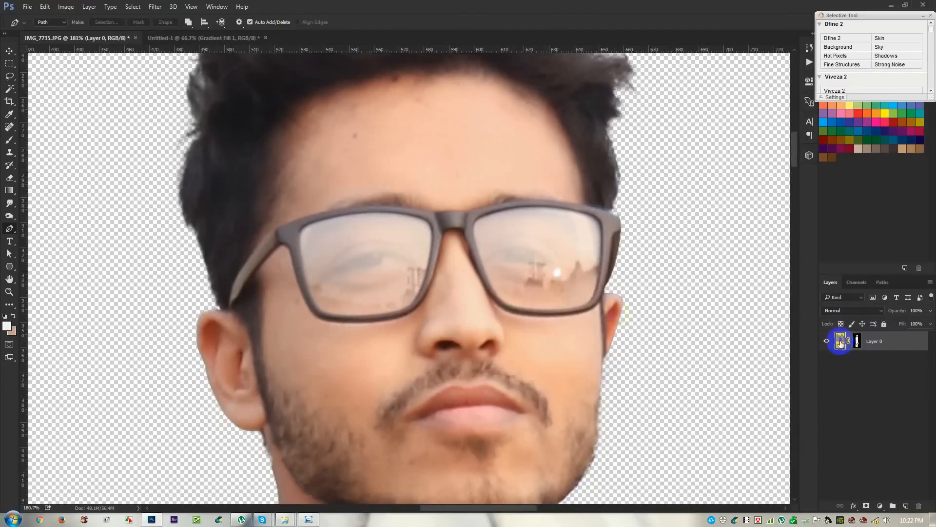
right_click(860, 380)
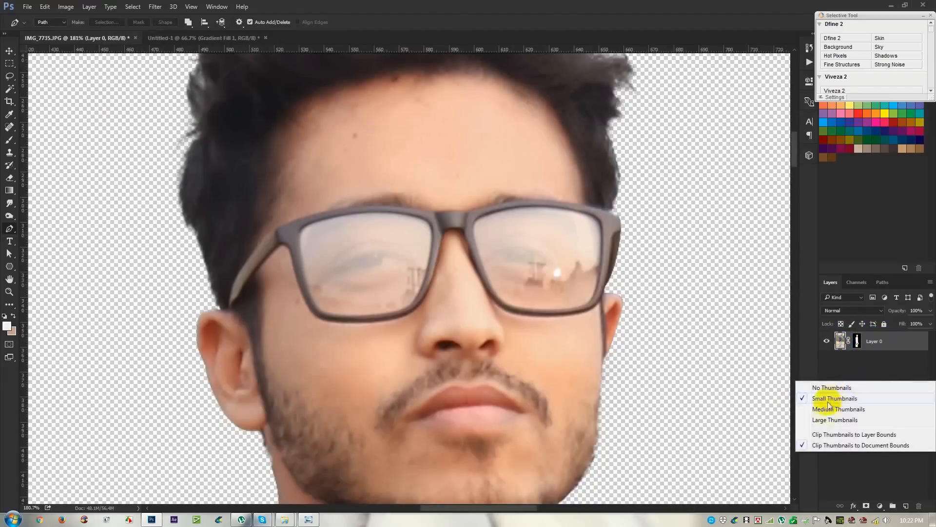
left_click(827, 409)
right_click(846, 390)
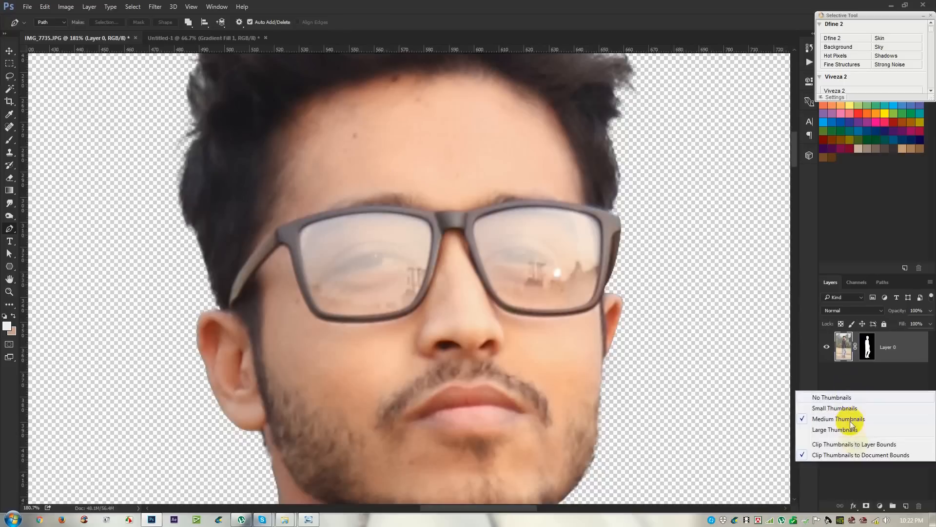
left_click(834, 429)
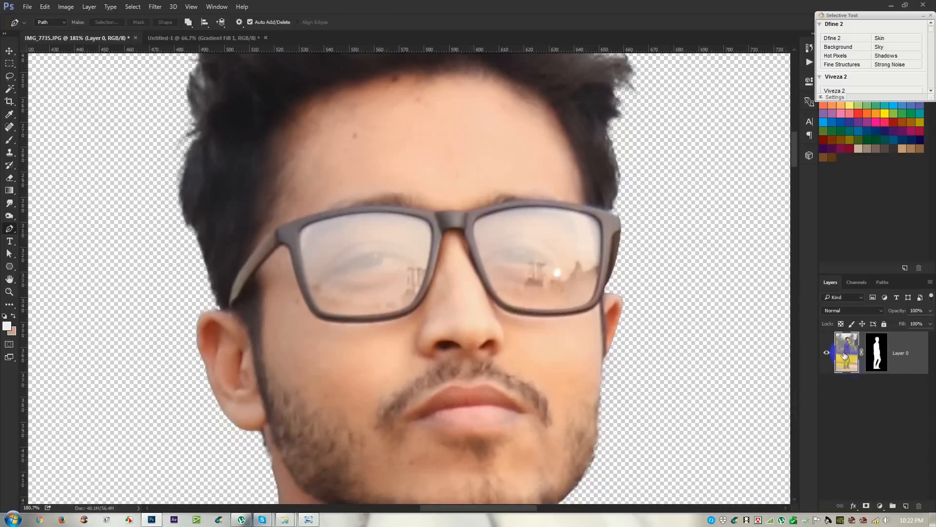
left_click(875, 358)
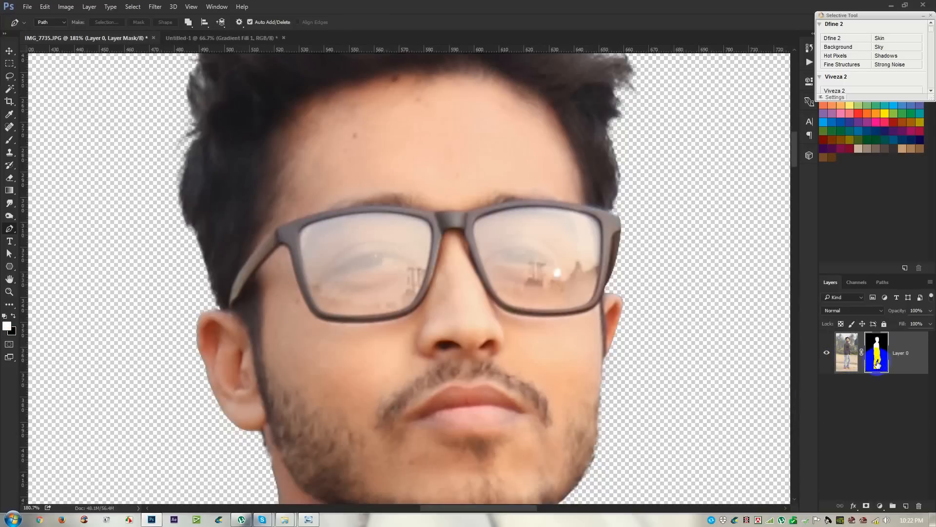
Remove the dark spots and blemishes on the man's forehead with an enlarged Spot Healing Brush on the image of Layer 0
left_click(847, 352)
left_click(11, 153)
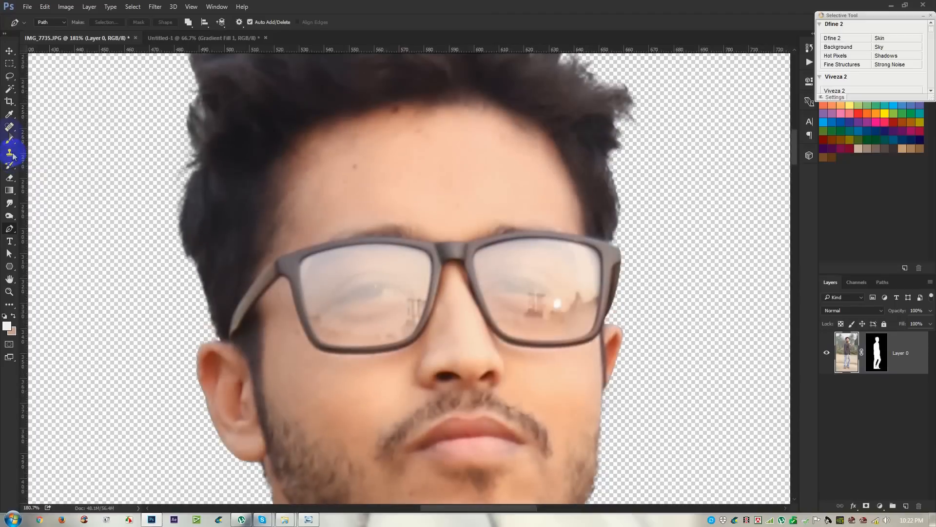
right_click(9, 127)
left_click(42, 125)
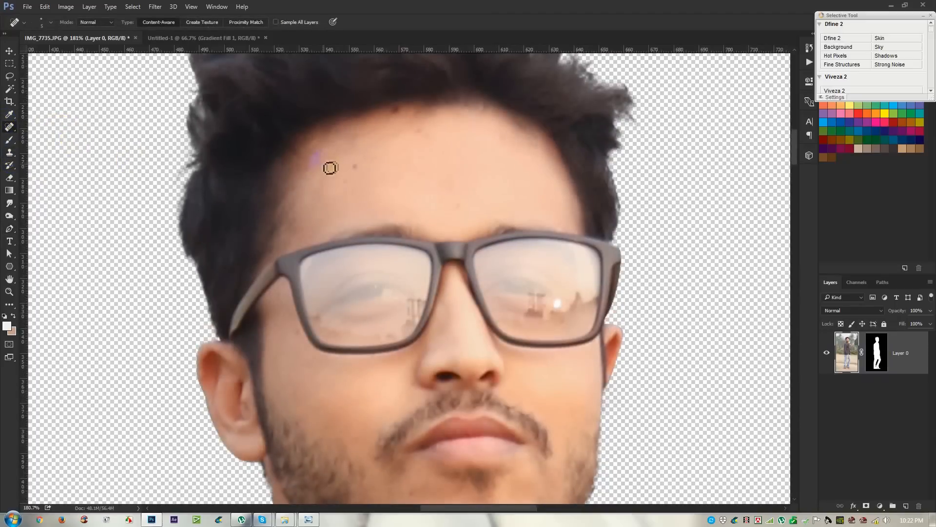
right_click(426, 178)
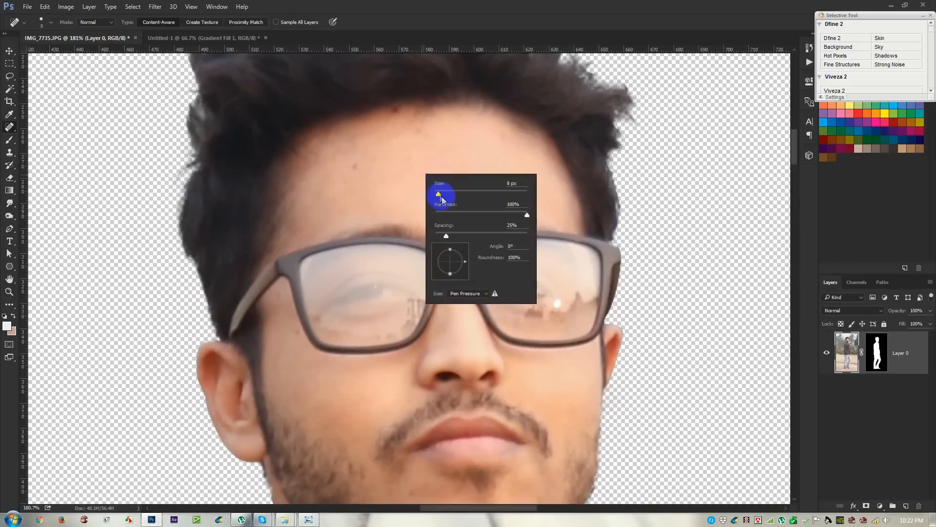
left_click(355, 166)
left_click(347, 181)
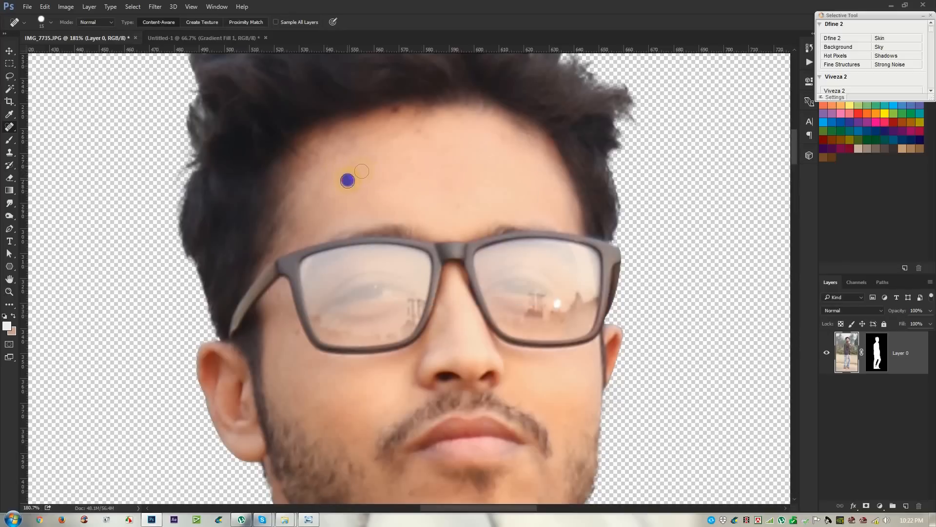
left_click(396, 106)
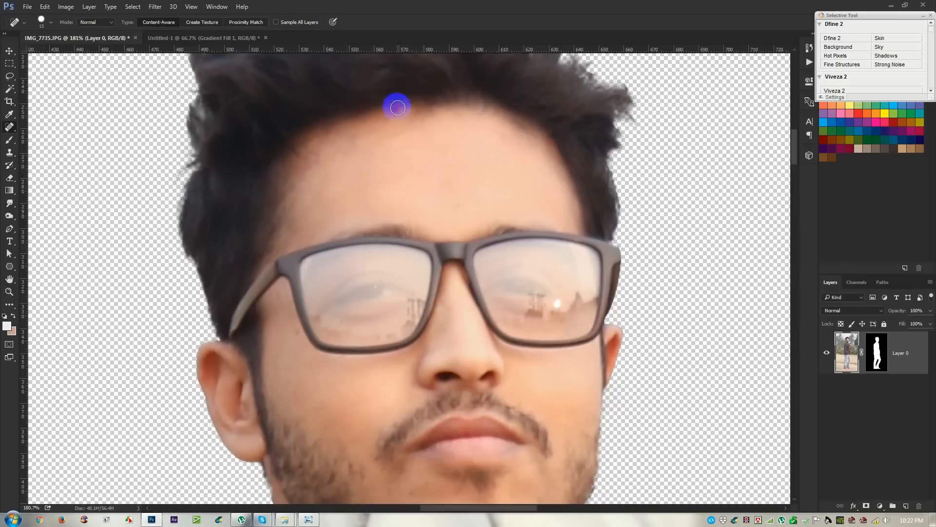
left_click(456, 207)
Heal away the bright glint on the far glasses lens, check the face and neck, and fit the image in view
scroll(419, 249, "down", 2)
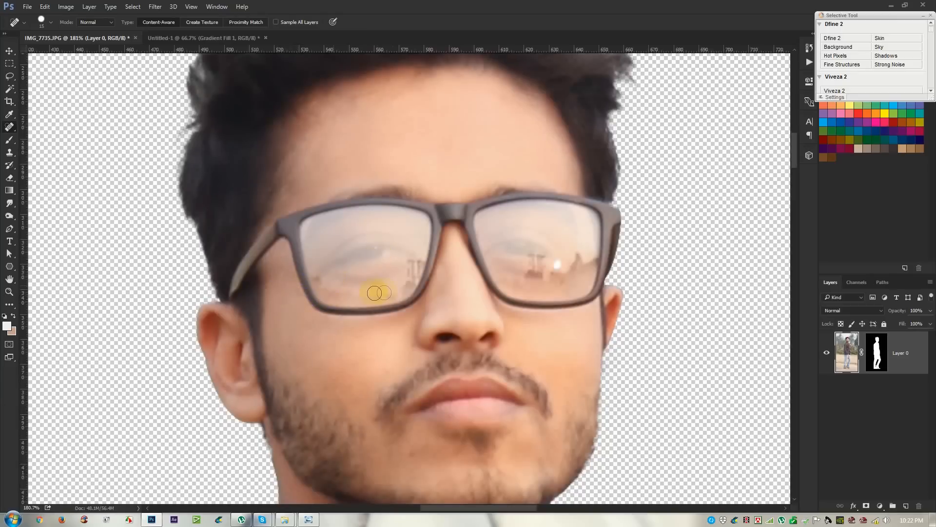
left_click(557, 266)
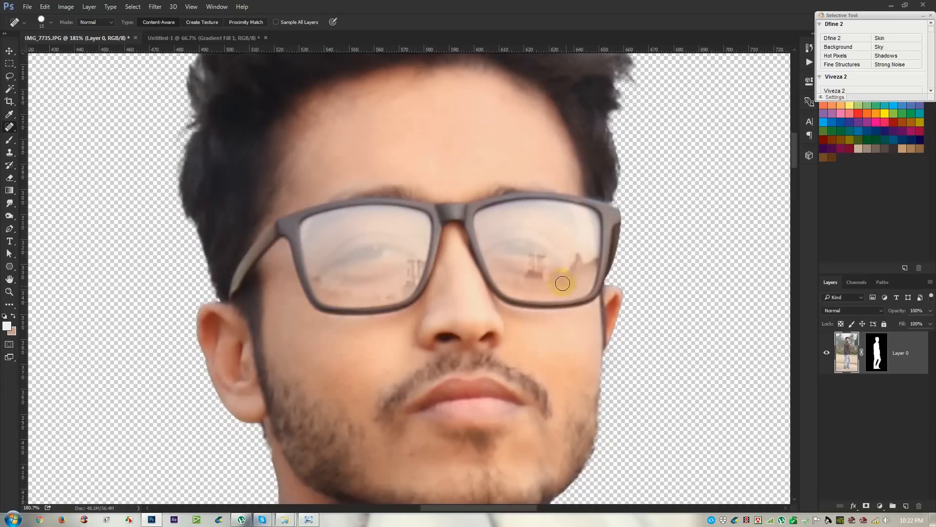
scroll(512, 317, "down", 4)
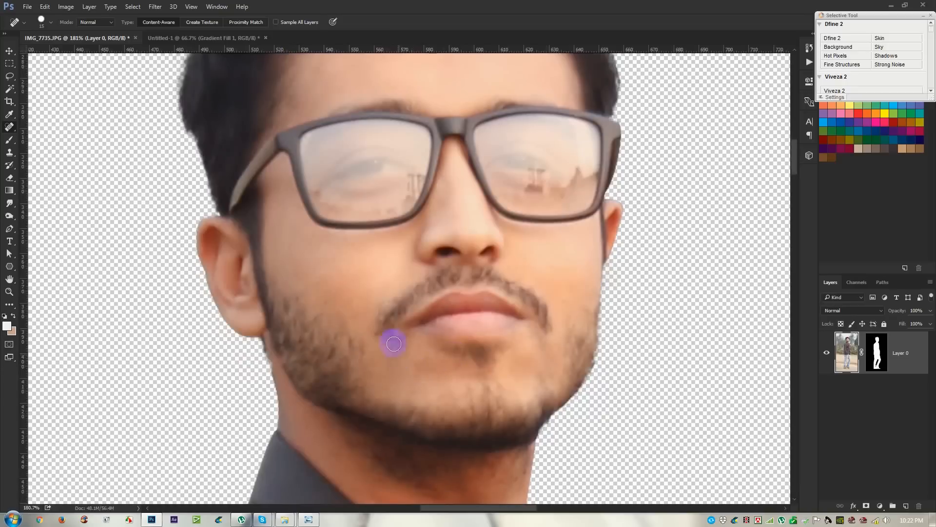
scroll(390, 335, "down", 8)
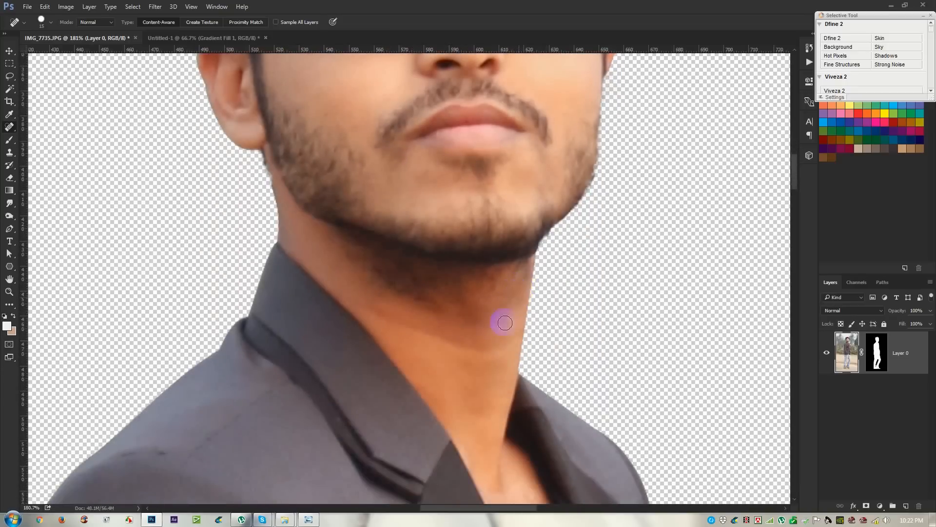
scroll(501, 320, "down", 12)
key("ctrl+0")
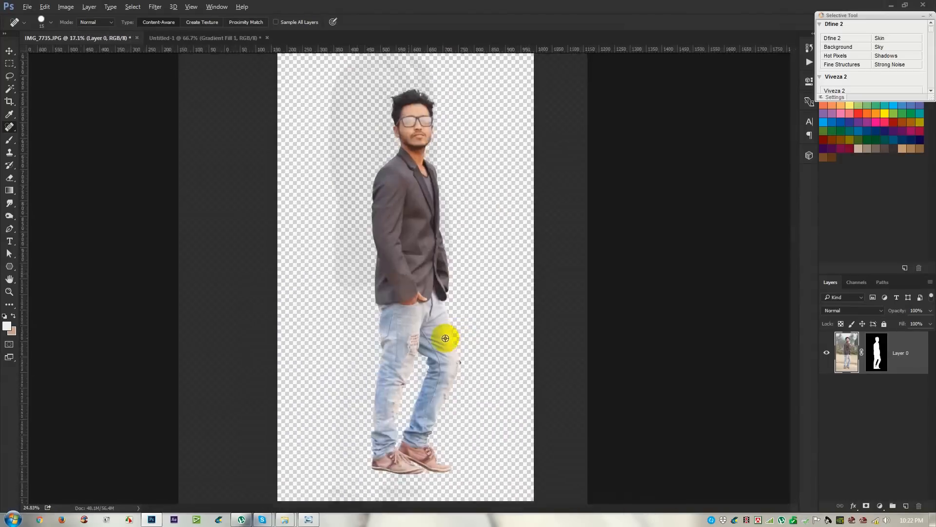
Convert Layer 0 to a smart object and move the cut-out man into the Untitled-1 composition
left_click(9, 50)
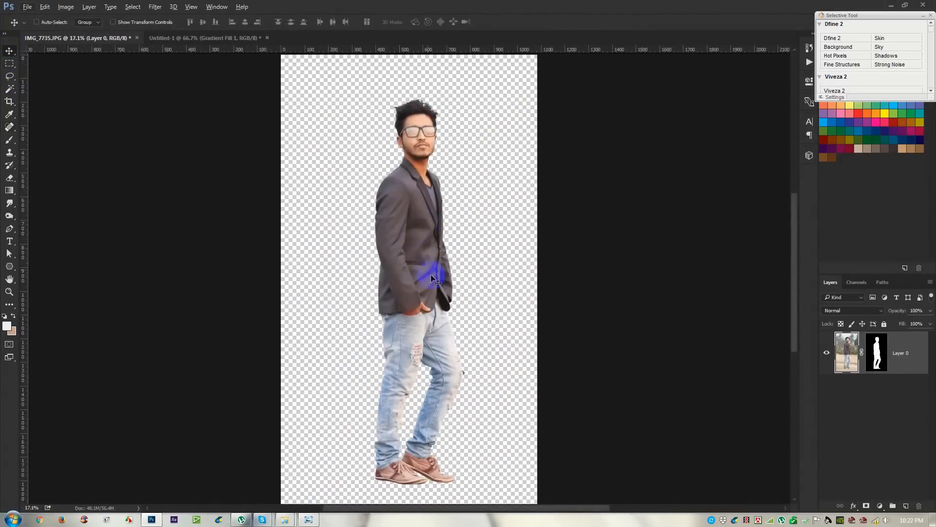
right_click(914, 360)
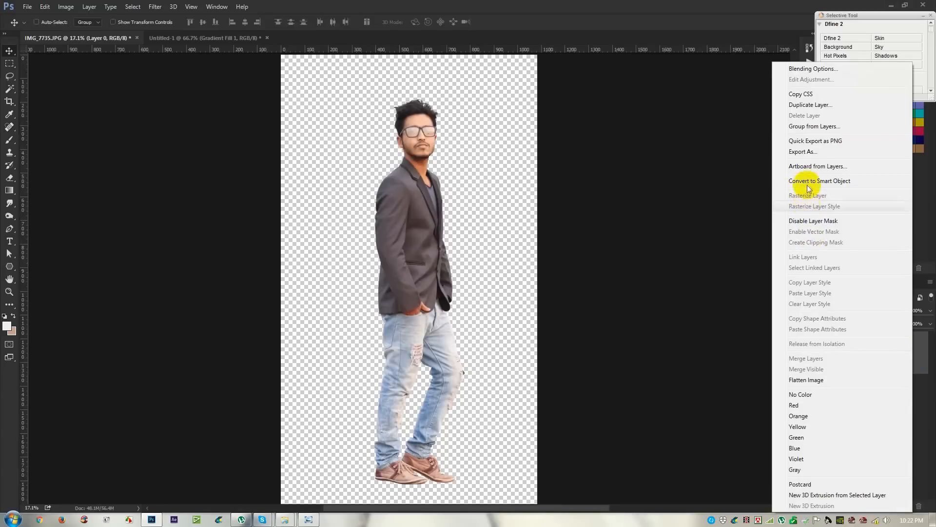
left_click(809, 186)
left_click_drag(459, 237, 431, 194)
left_click_drag(433, 253, 442, 185)
left_click_drag(483, 215, 409, 301)
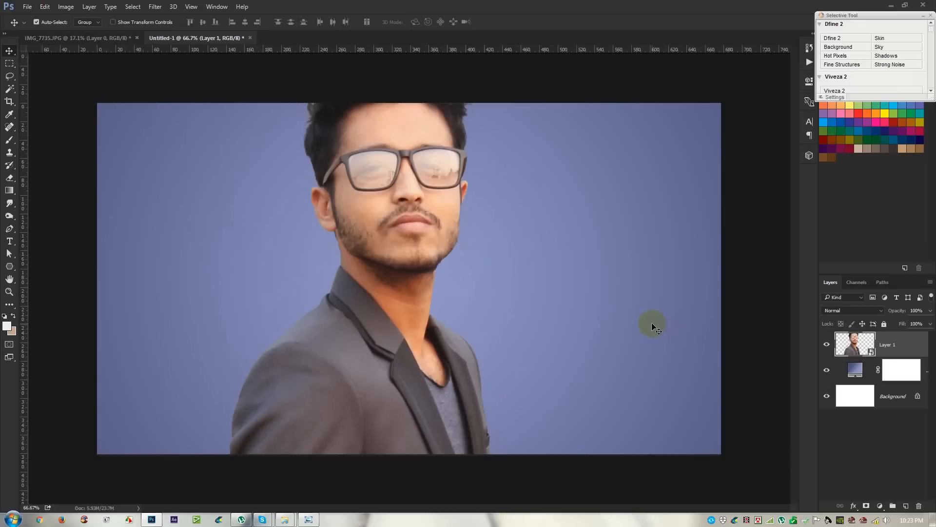
Scale the man down proportionally to about 20% and centre him over the gradient background so his whole body fits
key("ctrl+t")
key("ctrl+minus")
key("ctrl+minus")
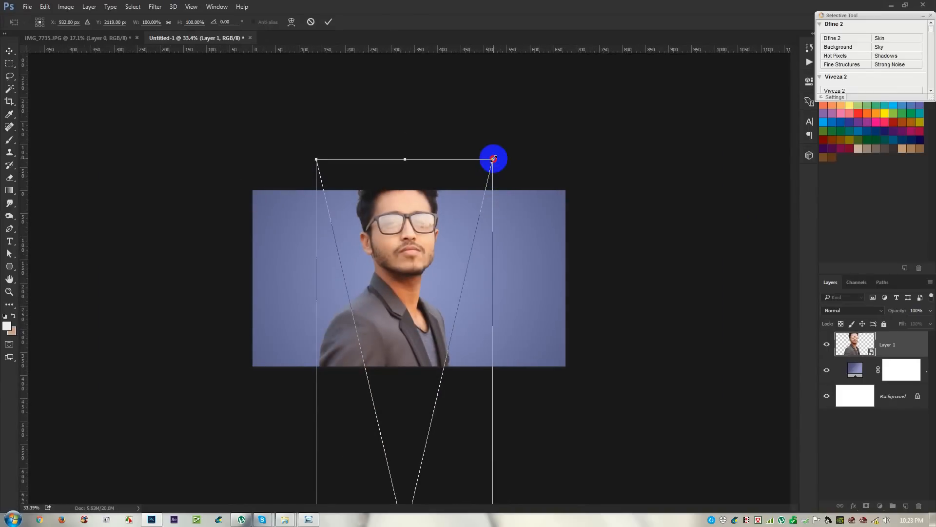
left_click_drag(493, 160, 408, 432)
left_click_drag(407, 466, 411, 276)
key("ctrl+plus")
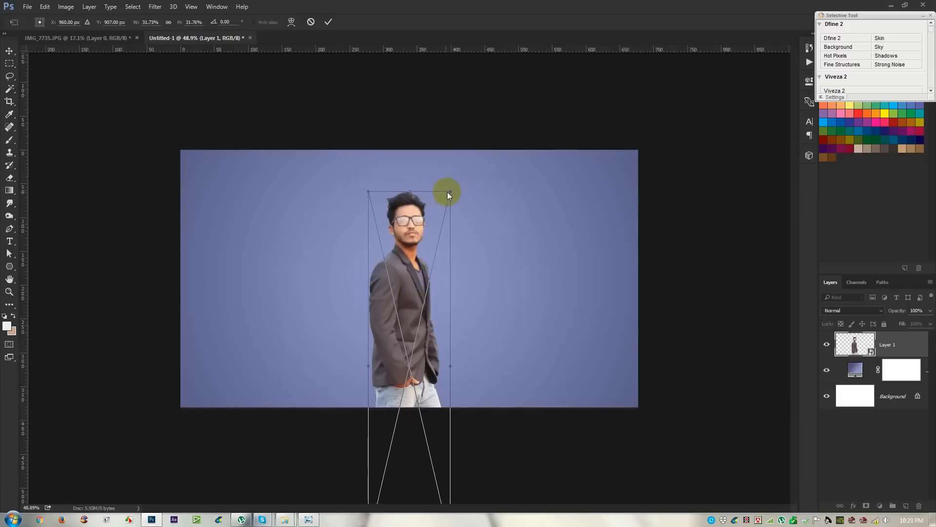
left_click_drag(450, 191, 417, 197)
key("ctrl+plus")
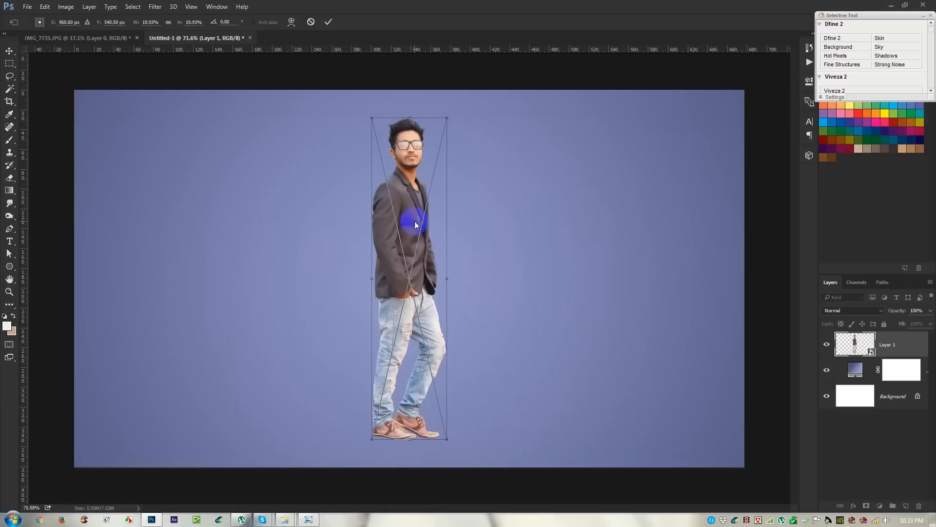
Shrink the man slightly more, re-centre him on the canvas and apply the transformation
left_click_drag(445, 119, 437, 145)
left_click_drag(419, 179, 419, 179)
left_click_drag(446, 124, 440, 128)
left_click_drag(423, 186, 423, 188)
key("Return")
scroll(425, 257, "up", 1)
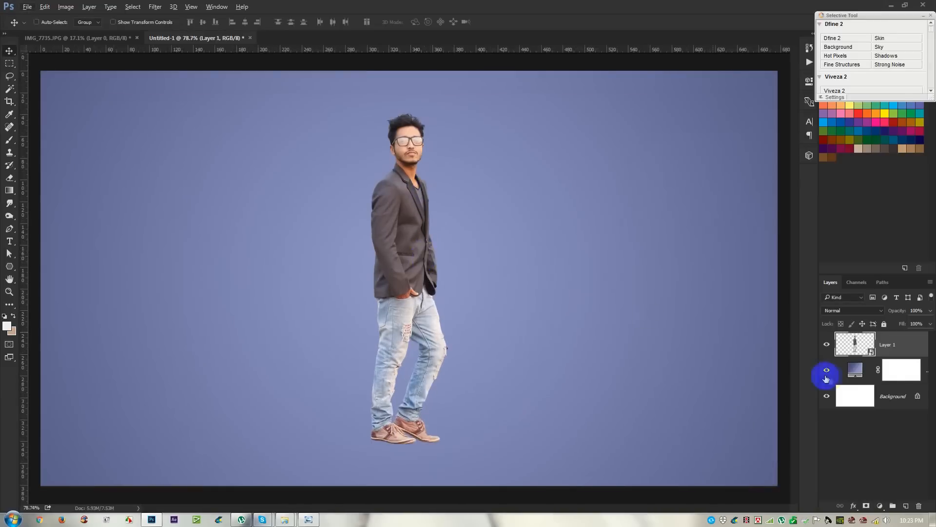
Open the gradient of Gradient Fill 1 for editing and adjust the colour of its light end stop
left_click(857, 372)
double_click(857, 371)
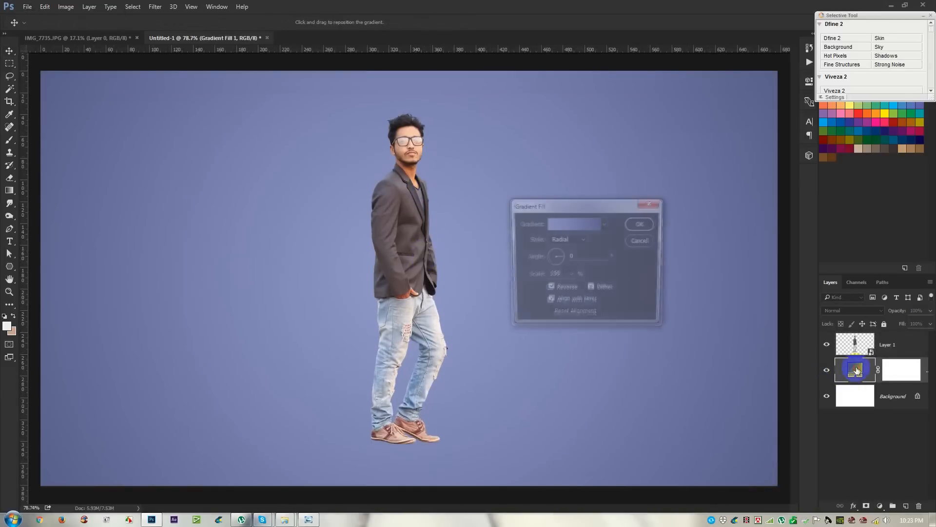
left_click(561, 224)
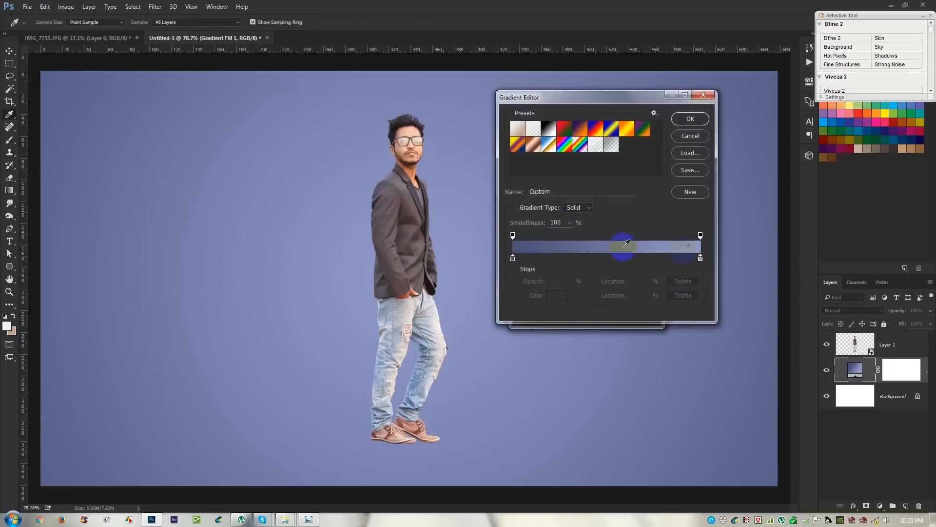
double_click(701, 259)
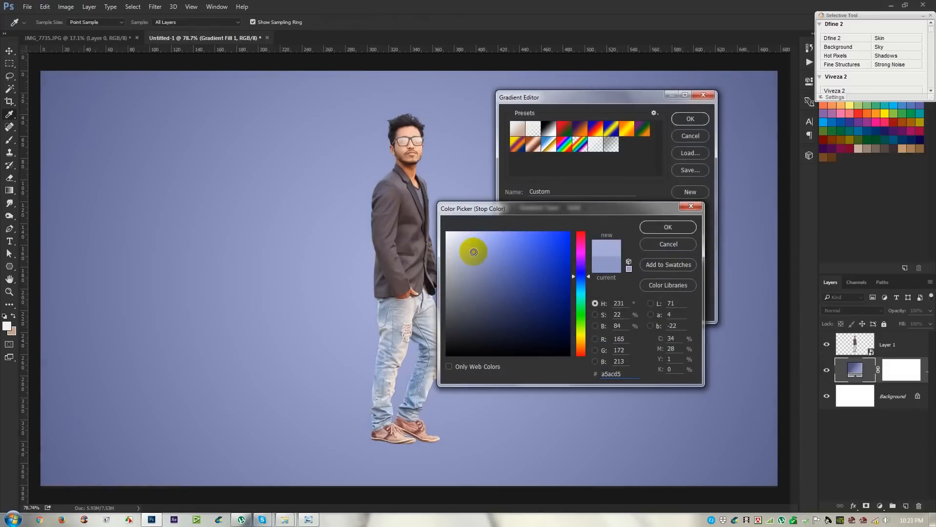
left_click(667, 227)
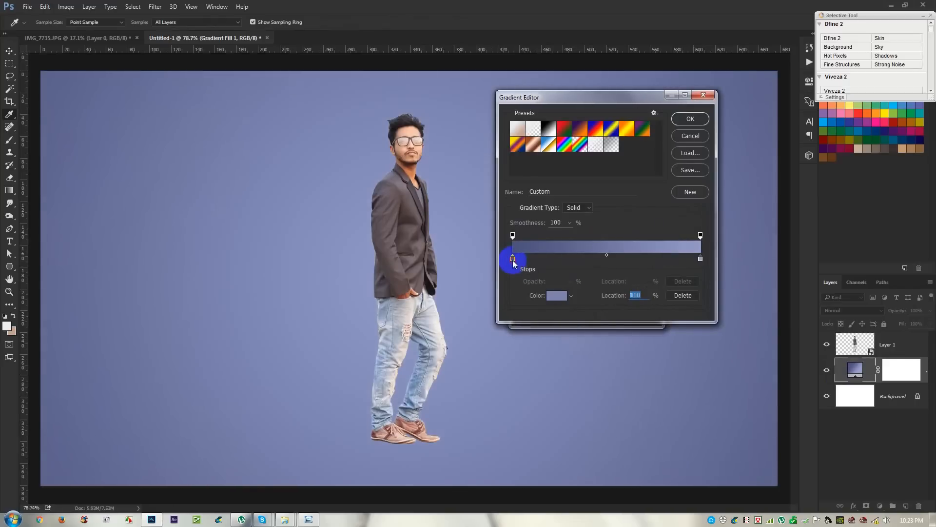
Set the gradient's dark end stop to the deeper blue #2f3453 and apply the gradient fill
double_click(513, 260)
left_click_drag(496, 305, 501, 315)
left_click(668, 227)
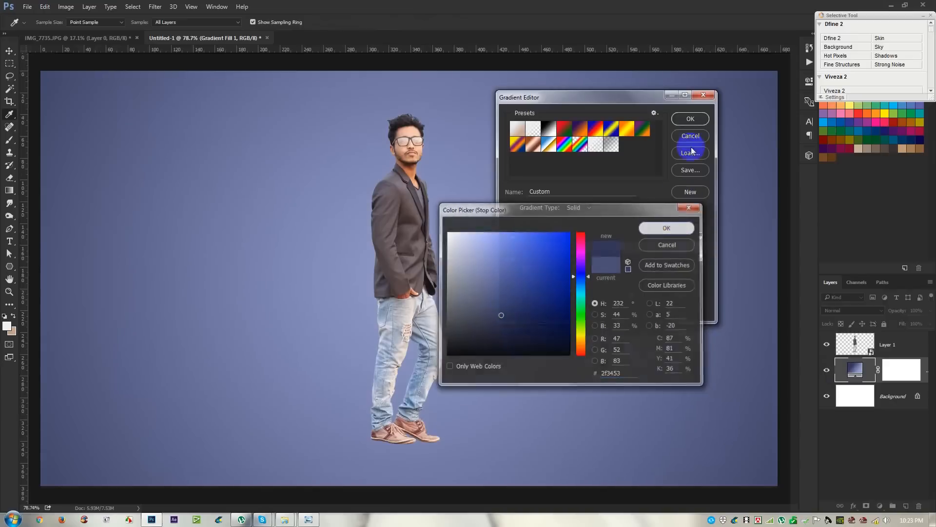
left_click(691, 118)
left_click(642, 224)
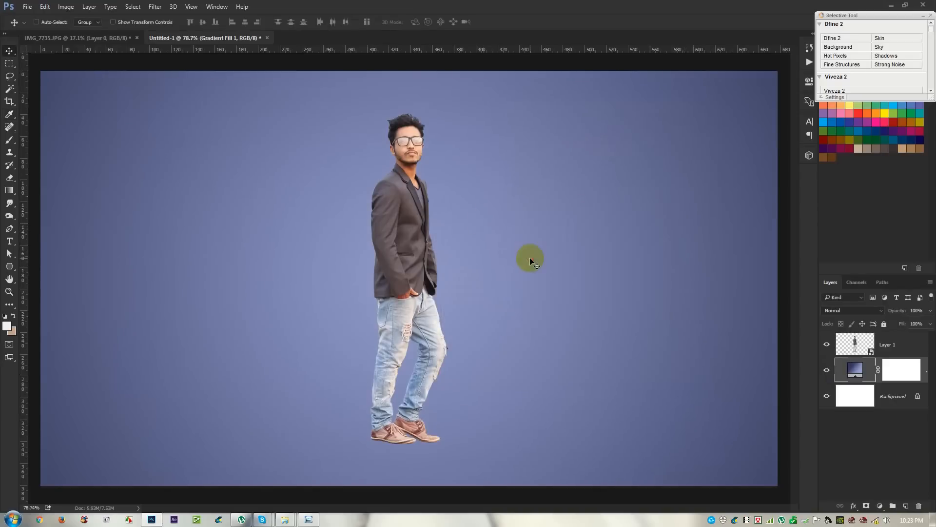
Select Layer 1 and shift the man slightly to the right on the canvas
scroll(529, 257, "down", 2)
scroll(492, 252, "up", 2)
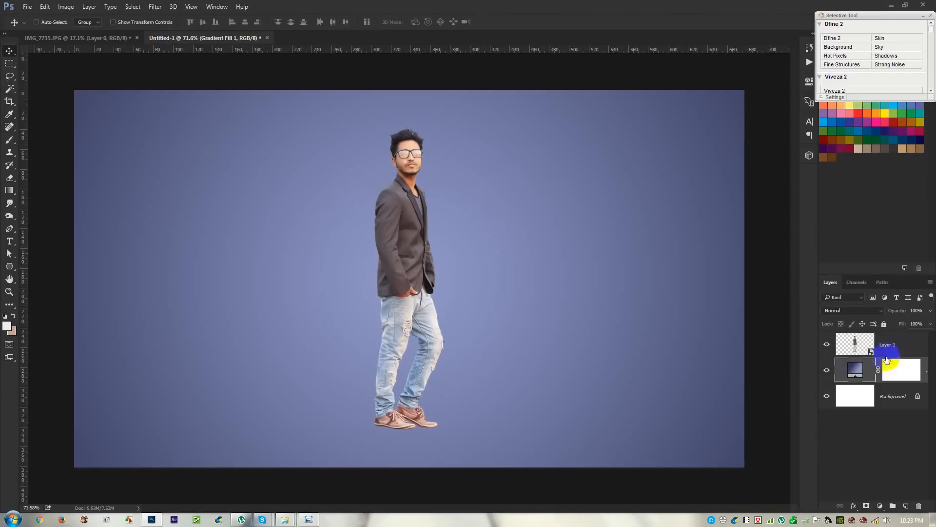
left_click(899, 344)
left_click_drag(459, 313, 461, 309)
Save the composition to the Desktop as a layered Photoshop file named with the artist's name followed by "Art work"
key("ctrl+s")
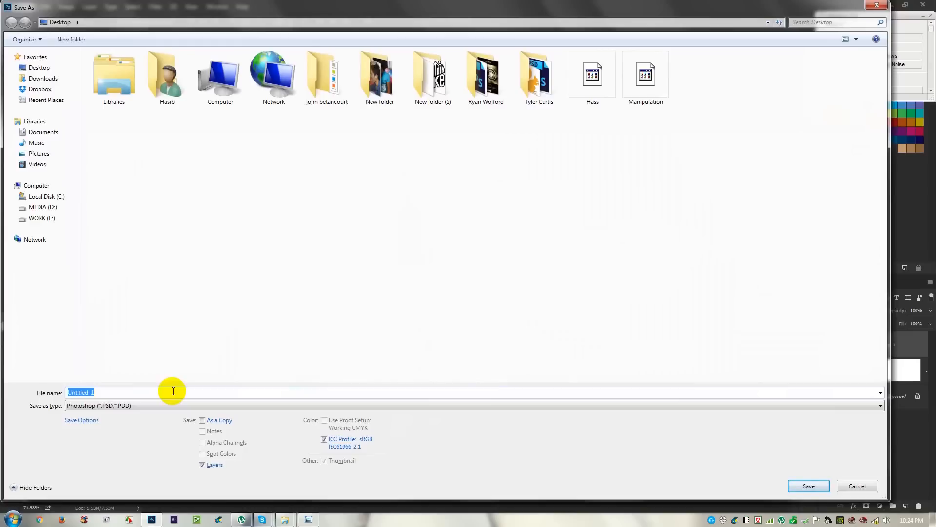
type("Hass Hasib Art work")
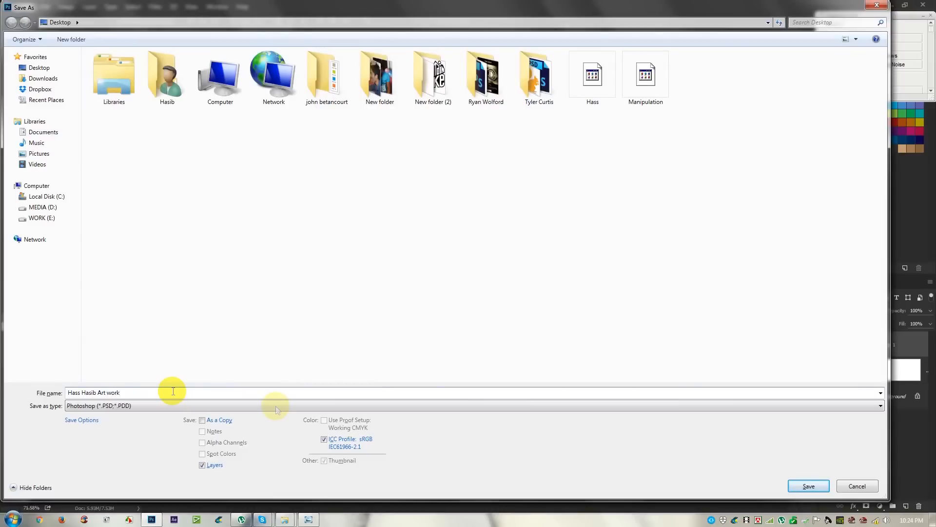
left_click(807, 487)
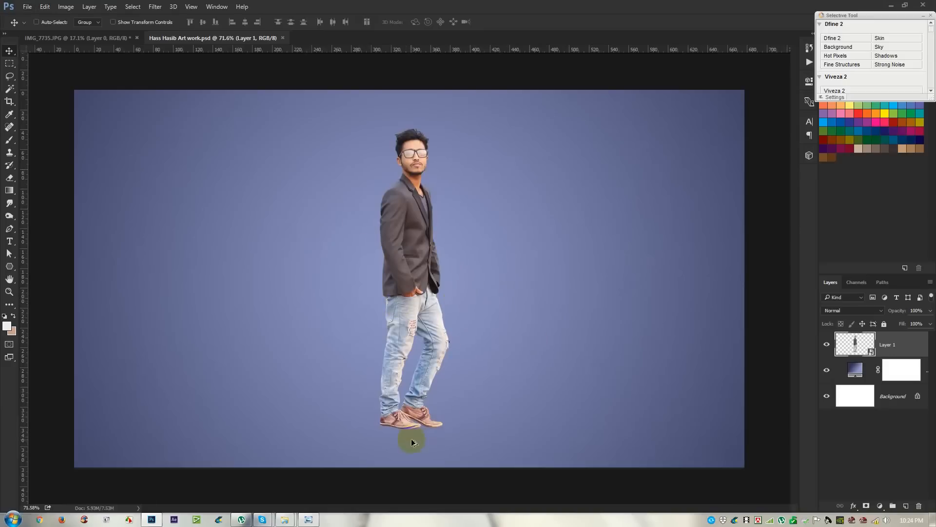
Add a new empty layer above Layer 1 for painting a shadow beneath the man's shoes
scroll(400, 423, "up", 6)
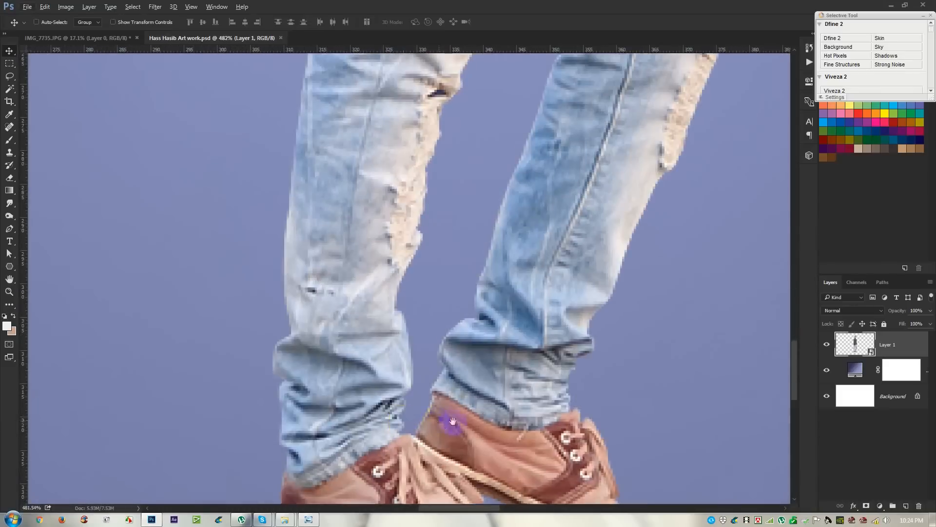
left_click_drag(454, 420, 455, 299)
scroll(473, 322, "up", 3)
scroll(481, 330, "down", 4)
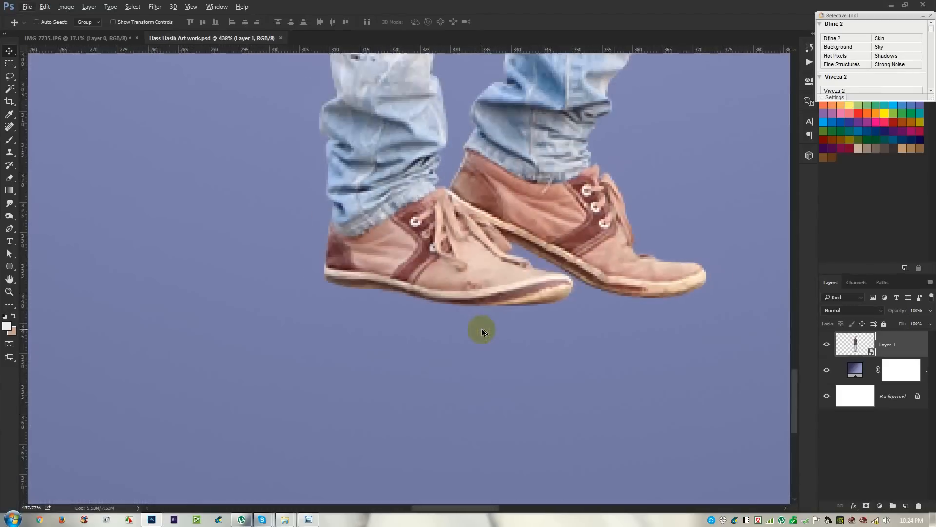
scroll(482, 329, "down", 4)
scroll(486, 319, "down", 1)
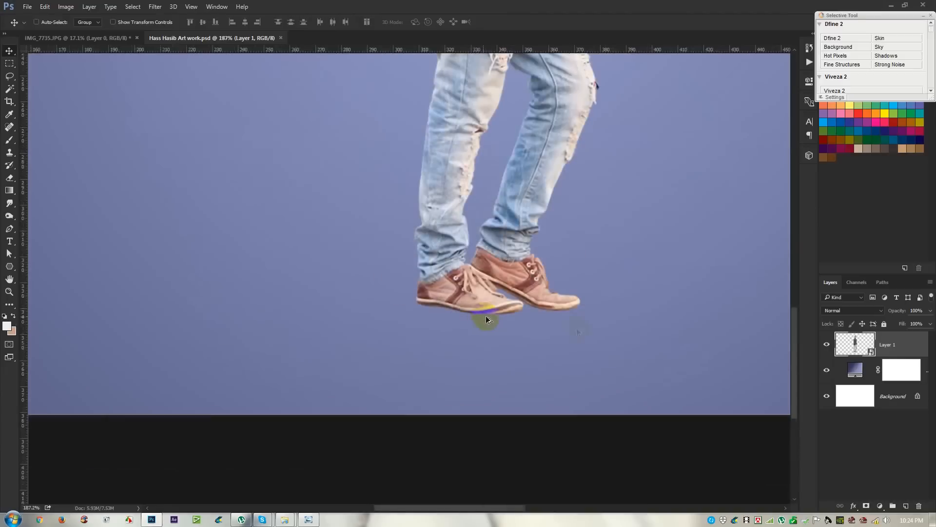
scroll(748, 346, "up", 1)
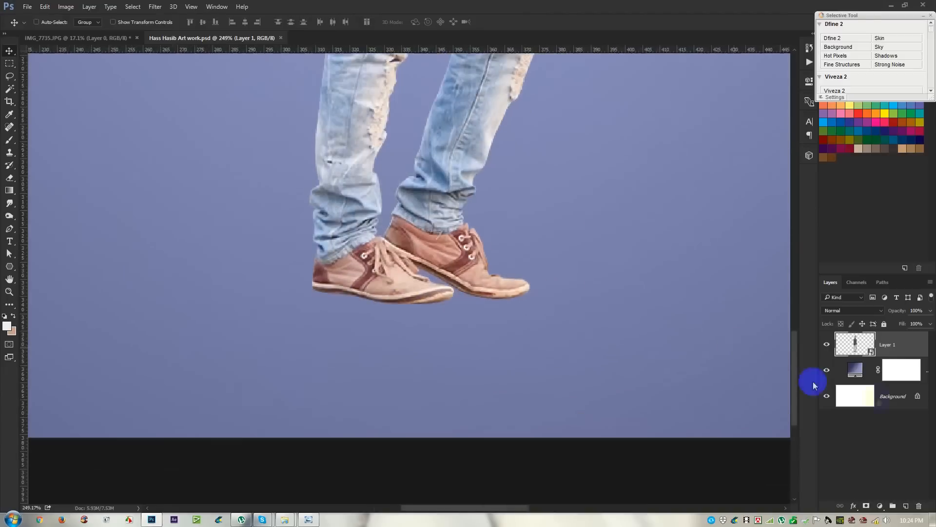
left_click(906, 506)
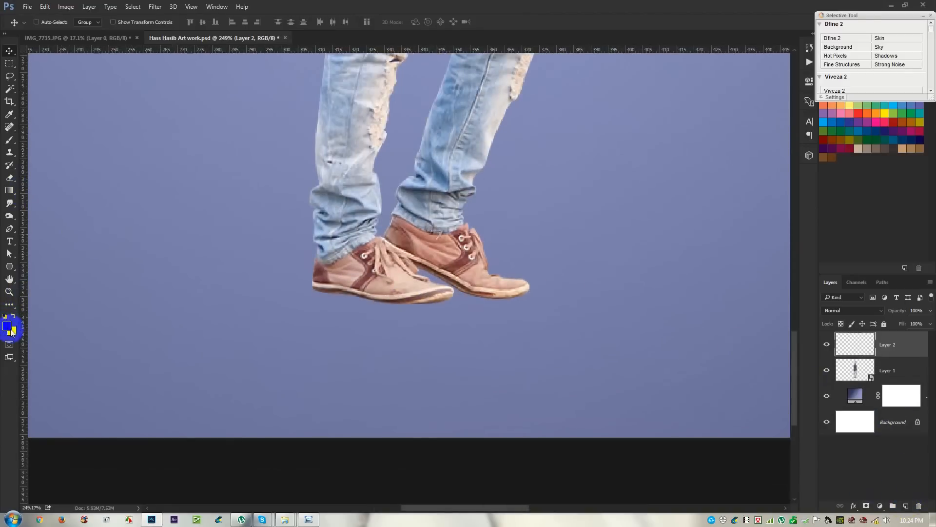
Place one black dab beside the shoes with a soft round 60 px brush at 0% hardness, and reposition it slightly
left_click(51, 140)
left_click(186, 278)
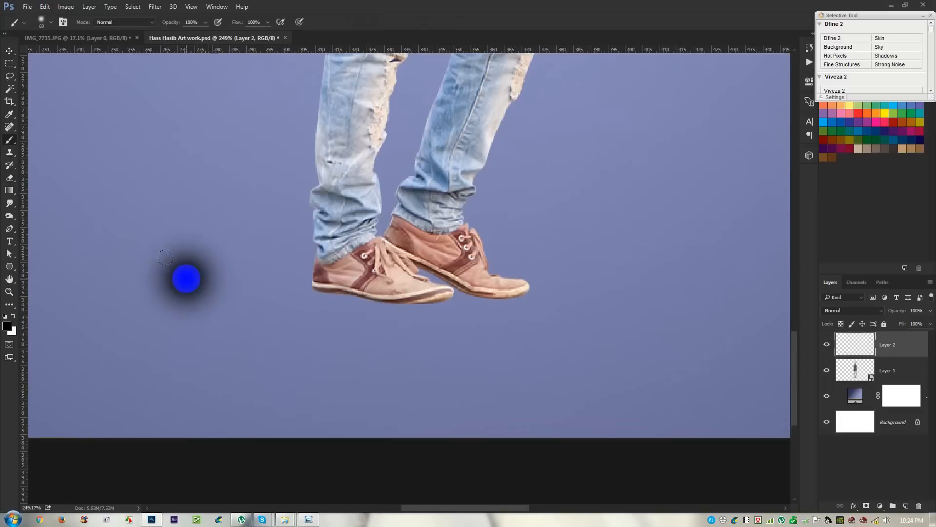
key("ctrl+z")
right_click(230, 278)
left_click(311, 364)
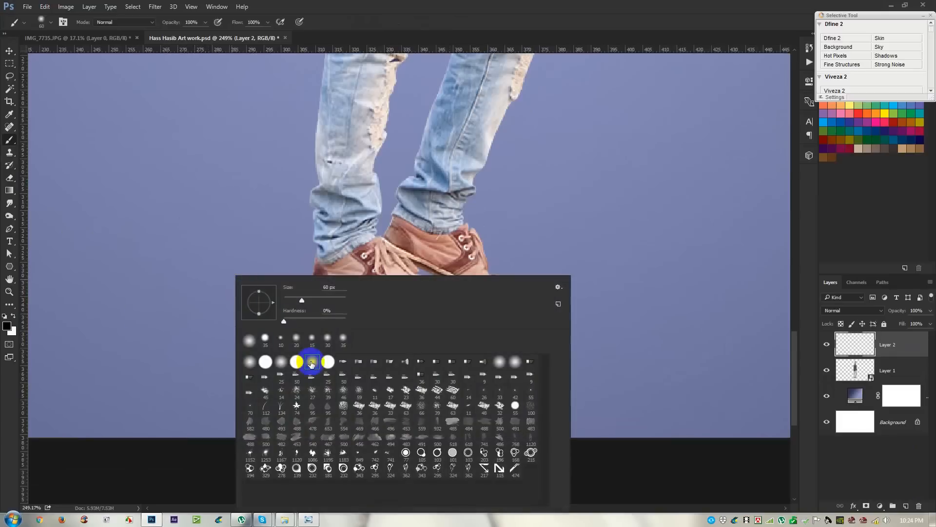
left_click(164, 234)
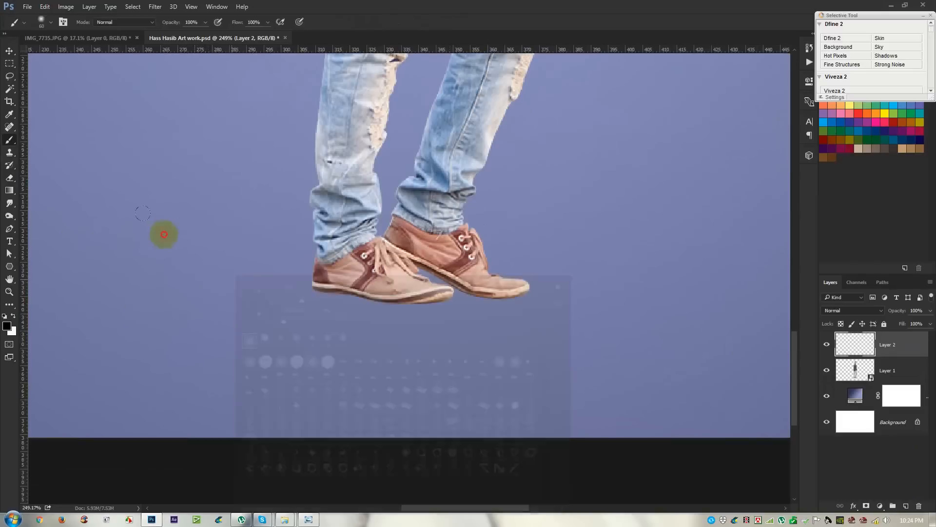
left_click(16, 51)
left_click_drag(205, 226, 218, 274)
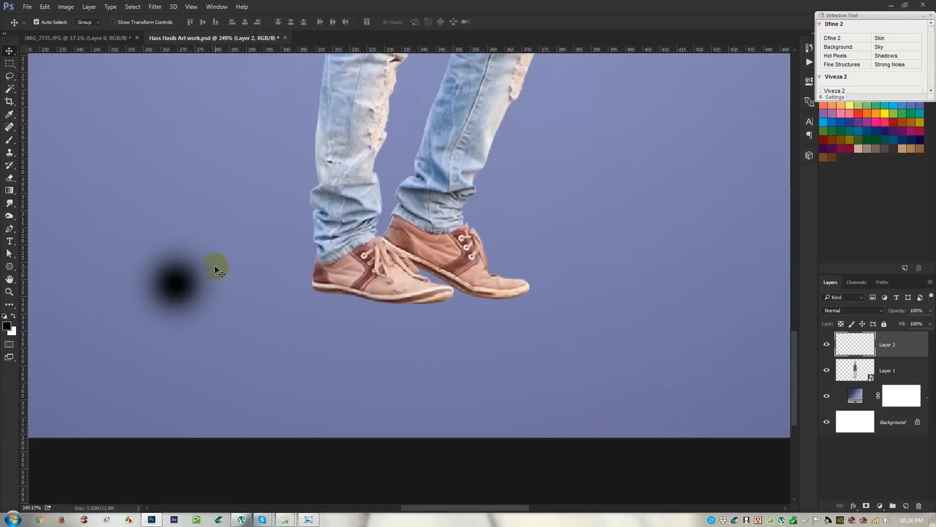
Flatten the black dab into a thin shadow at the front shoe's heel and move Layer 2 below Layer 1
key("ctrl+t")
mouse_move(175, 215)
left_mouse_down()
mouse_move(180, 305)
mouse_move(192, 325)
mouse_move(359, 317)
mouse_move(360, 294)
left_mouse_up()
left_click_drag(474, 327, 485, 345)
key("Return")
left_click_drag(891, 347, 889, 372)
left_click_drag(496, 327, 499, 324)
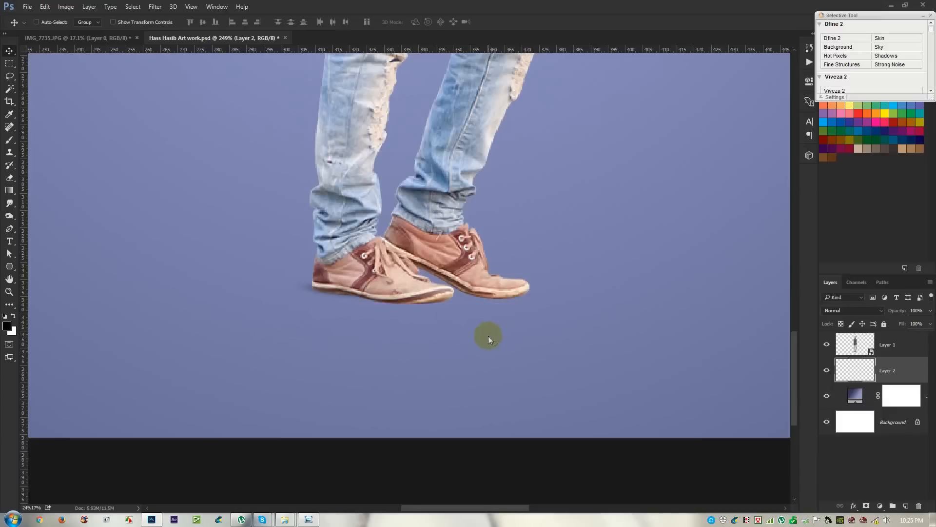
Duplicate the shadow on Layer 2 and transform the copy to fit beneath the toe of the rear shoe
left_click_drag(407, 313, 585, 330)
key("ctrl+j")
key("ctrl+t")
left_click_drag(634, 364, 589, 357)
key("Return")
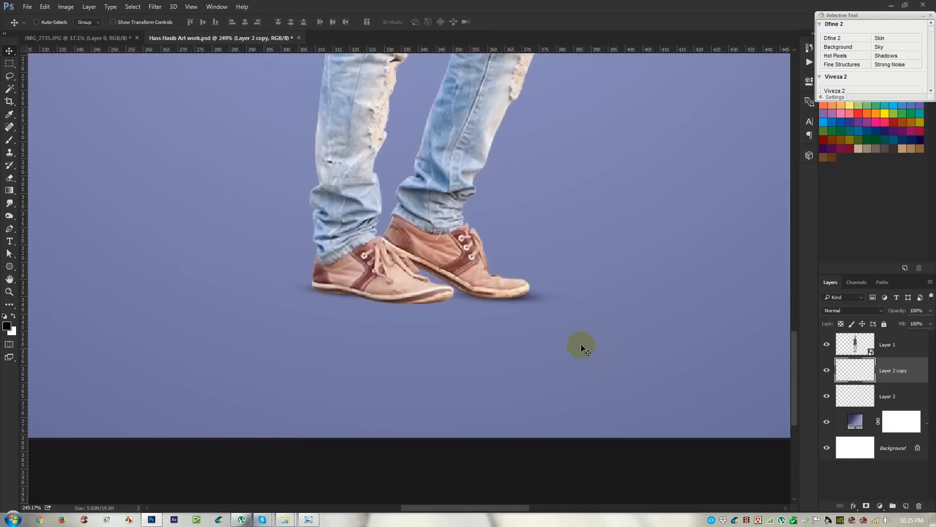
Add two more shadow copies beneath the shoes, fit the second with Free Transform and set its opacity to 78%
left_click_drag(578, 333, 495, 330)
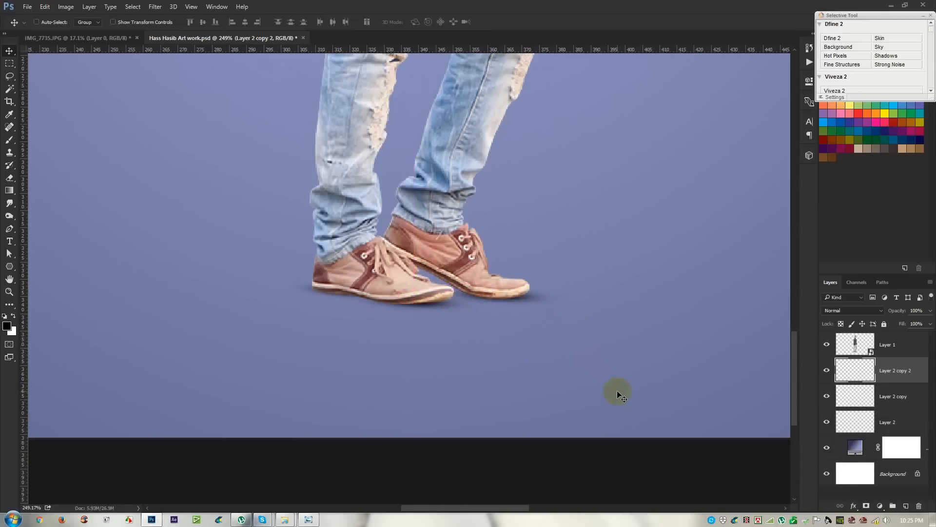
left_click_drag(495, 341, 518, 326)
key("ctrl+t")
left_click_drag(384, 295, 266, 324)
key("ctrl+z")
key("ctrl+z")
left_click_drag(489, 304, 492, 300)
key("Return")
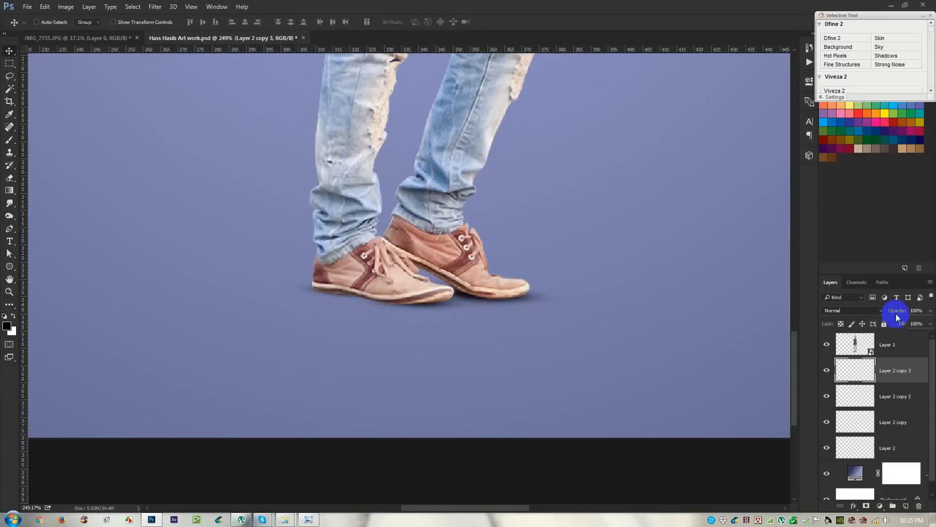
left_click_drag(887, 310, 888, 310)
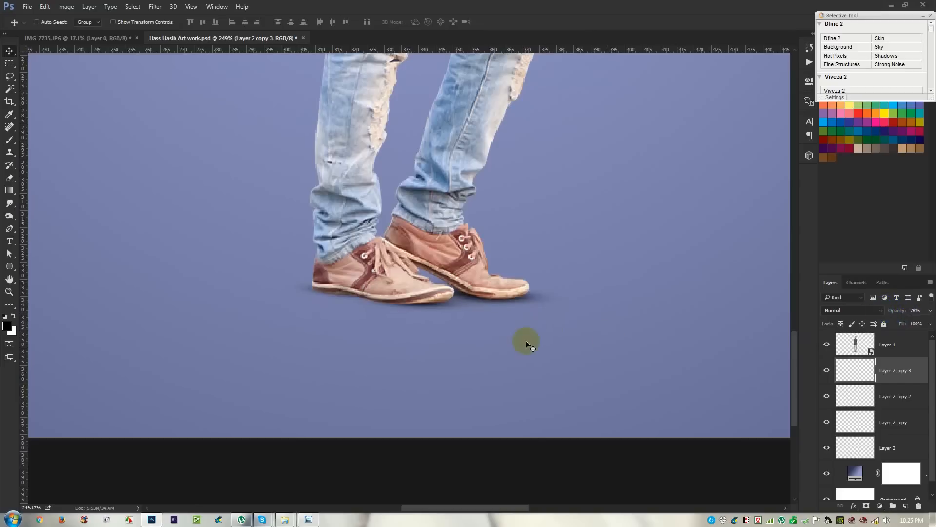
Duplicate the shadow again, then flip, rotate and place the copy along the front shoe's sole
left_click_drag(537, 321, 476, 321)
key("ctrl+t")
right_click(460, 336)
left_click(492, 484)
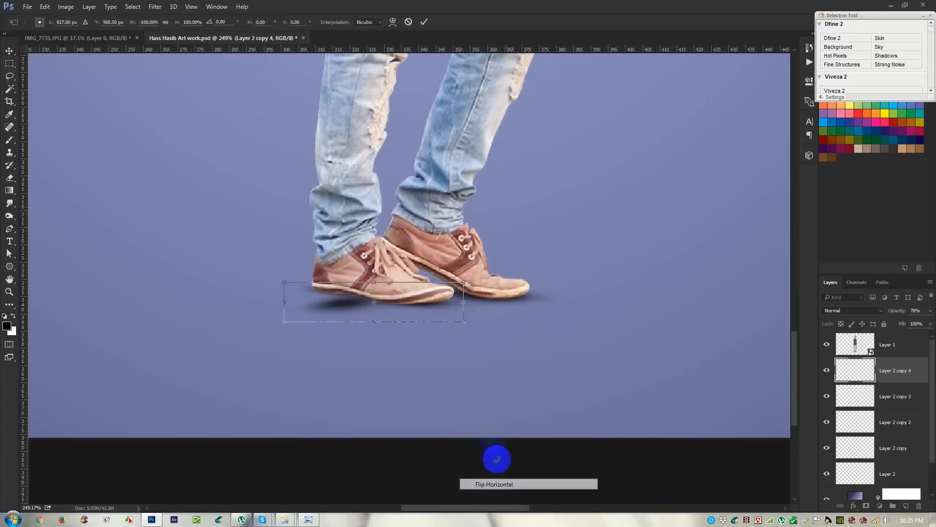
left_click_drag(412, 307, 452, 345)
left_click_drag(620, 373, 607, 418)
left_click_drag(423, 356, 438, 311)
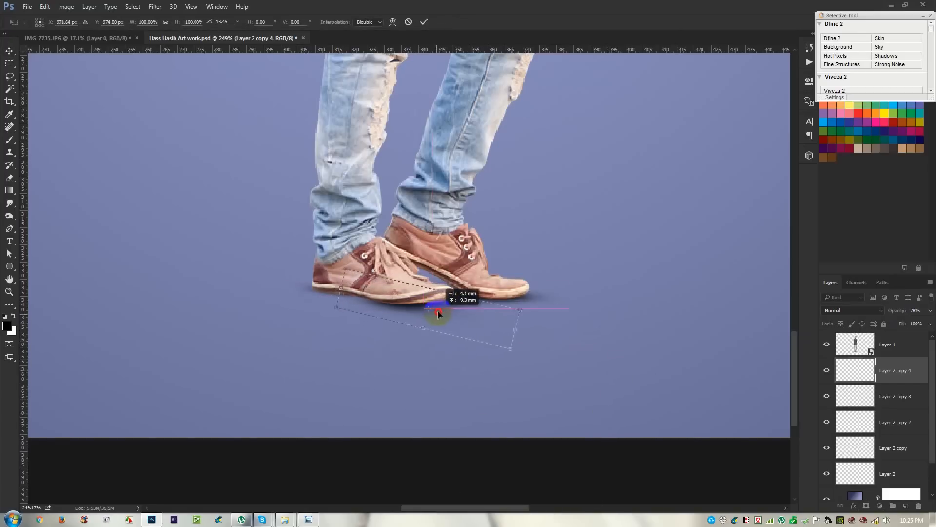
key("Return")
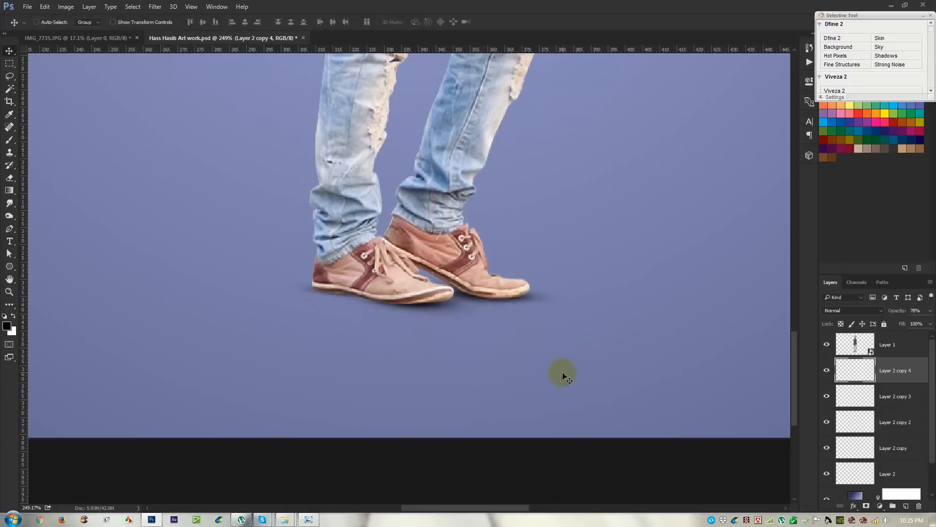
Merge all five shoe shadow layers into one and set the merged layer's opacity to 88%
left_click(887, 475, "shift")
key("ctrl+e")
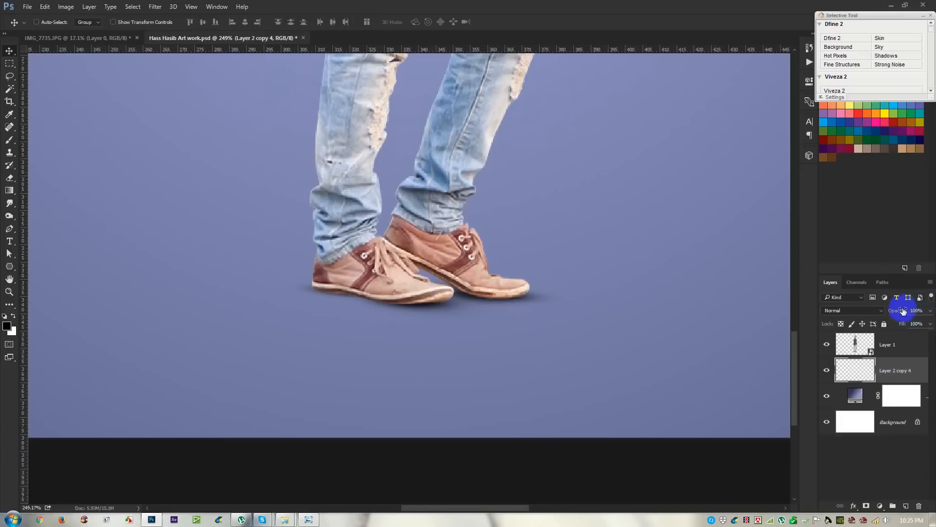
left_click_drag(902, 312, 906, 314)
Add a new layer above the merged shadow and place one large soft black dab beside the legs with a 125 px brush
scroll(626, 332, "down", 4)
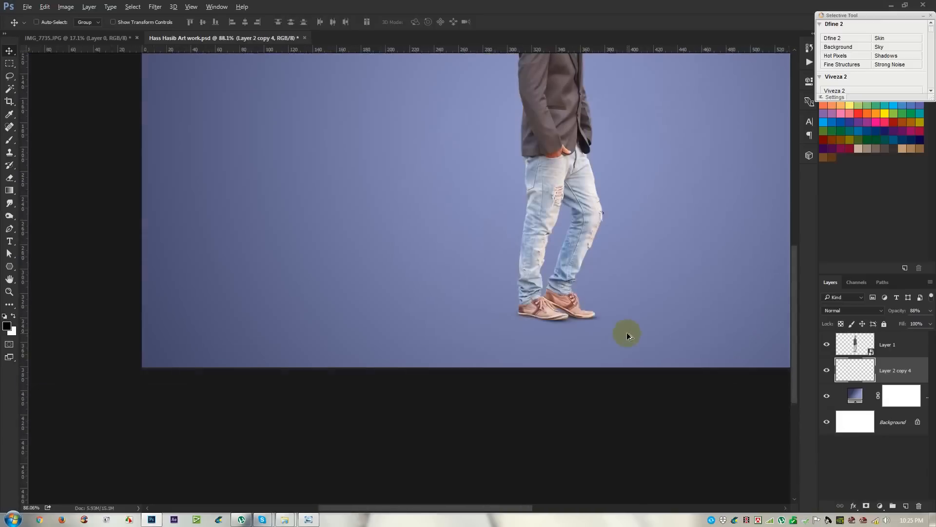
scroll(476, 429, "up", 3)
scroll(468, 438, "up", 2)
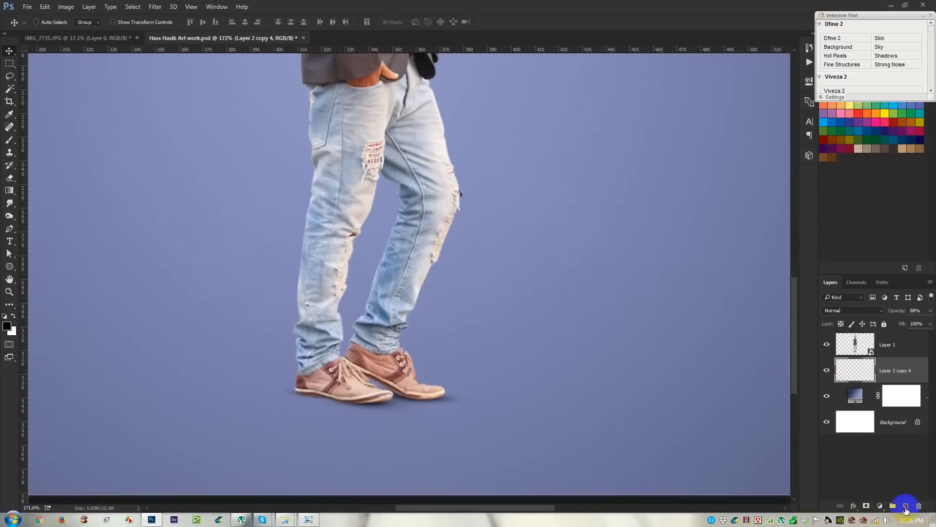
left_click(906, 507)
left_click(9, 139)
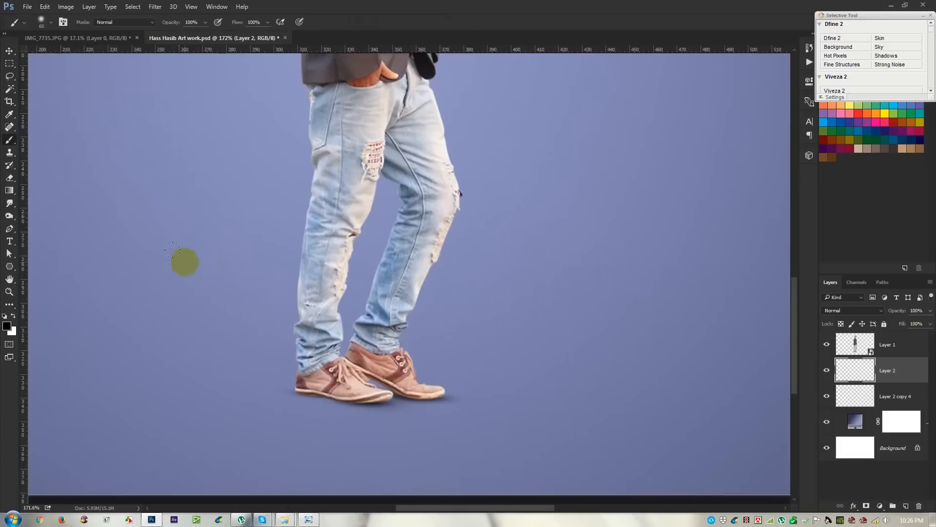
key("bracketright")
left_click(213, 263)
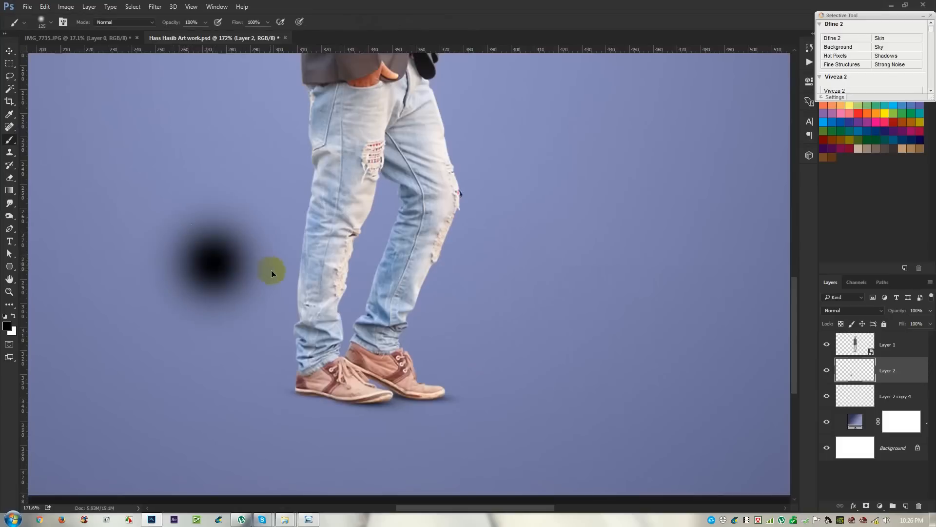
Stretch the large dab with Free Transform into a wide, flat shadow beneath both shoes
key("ctrl+t")
mouse_move(215, 180)
left_mouse_down()
mouse_move(223, 311)
mouse_move(364, 392)
left_mouse_up()
left_click_drag(430, 384, 470, 380)
left_click_drag(403, 386, 432, 378)
left_click_drag(534, 436, 573, 434)
left_click_drag(364, 366, 364, 375)
left_click_drag(408, 408, 409, 396)
key("Return")
left_click(413, 396)
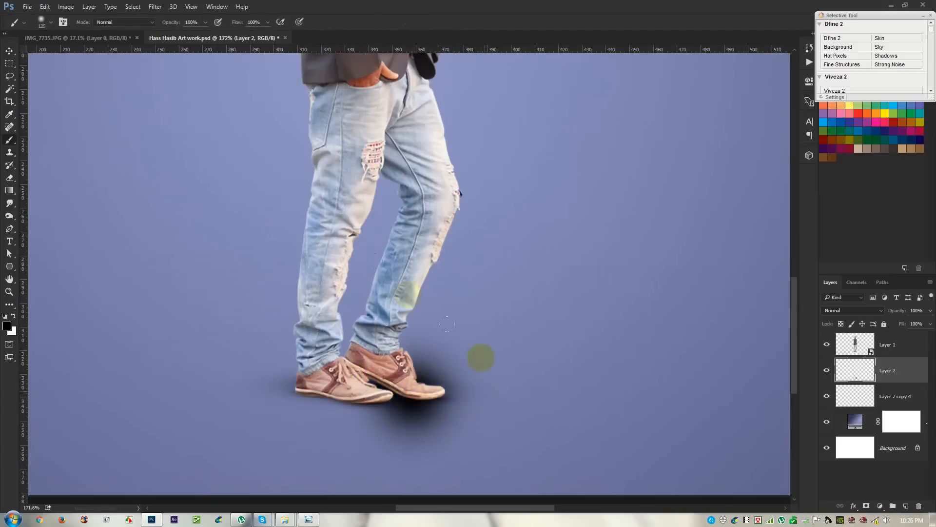
key("ctrl+z")
Adjust the wide shadow's position under the shoes and set Layer 2's opacity to 32%
key("v")
left_click_drag(416, 304, 418, 309)
key("2")
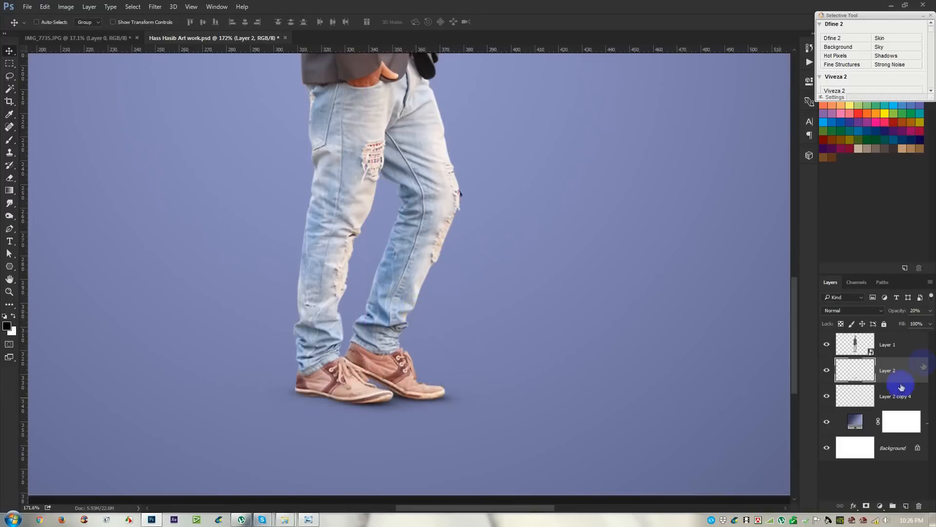
left_click_drag(896, 311, 905, 315)
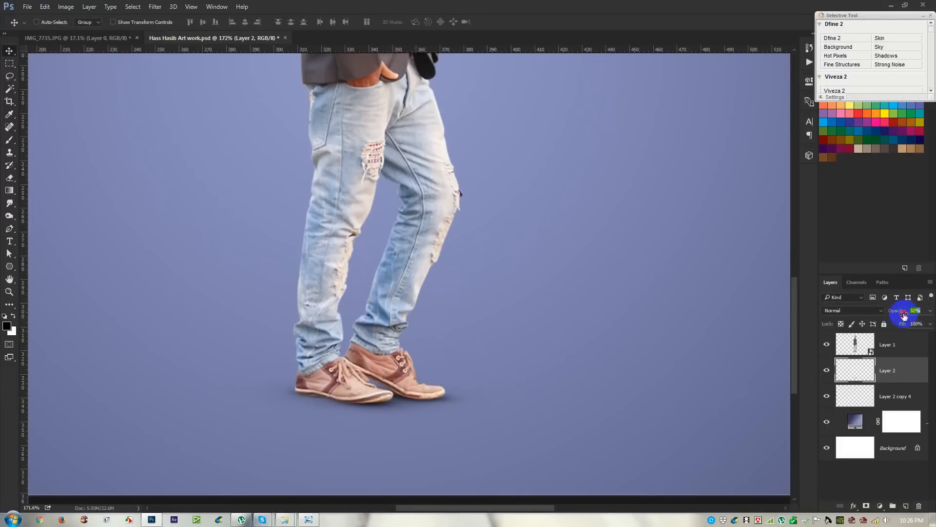
scroll(506, 353, "down", 5)
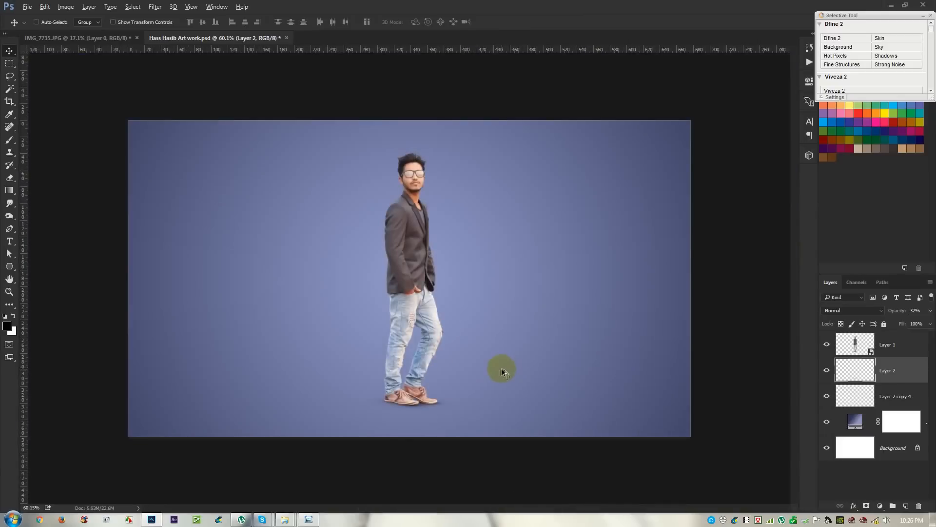
scroll(492, 379, "up", 1)
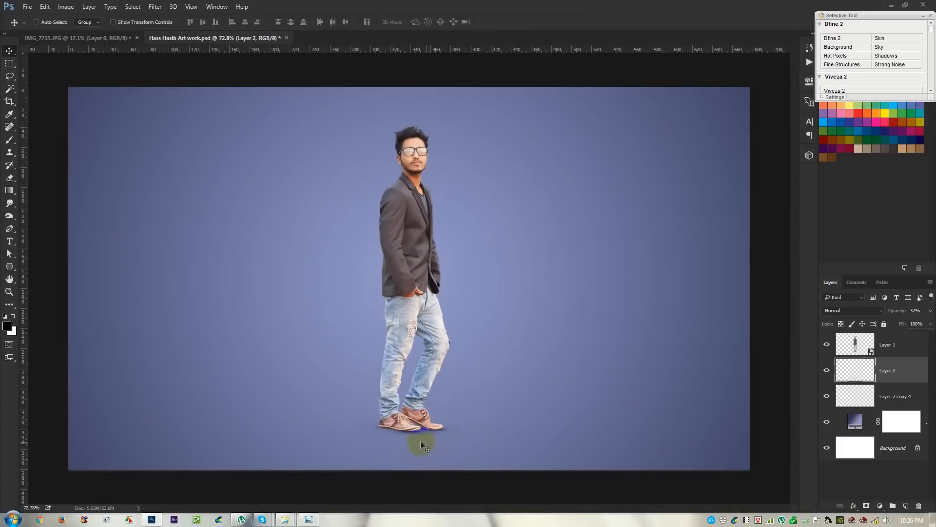
Raise Layer 2's opacity to 53% and enlarge the wide shadow around the shoes with Free Transform
scroll(417, 449, "up", 2)
scroll(417, 449, "up", 2)
left_click(917, 311)
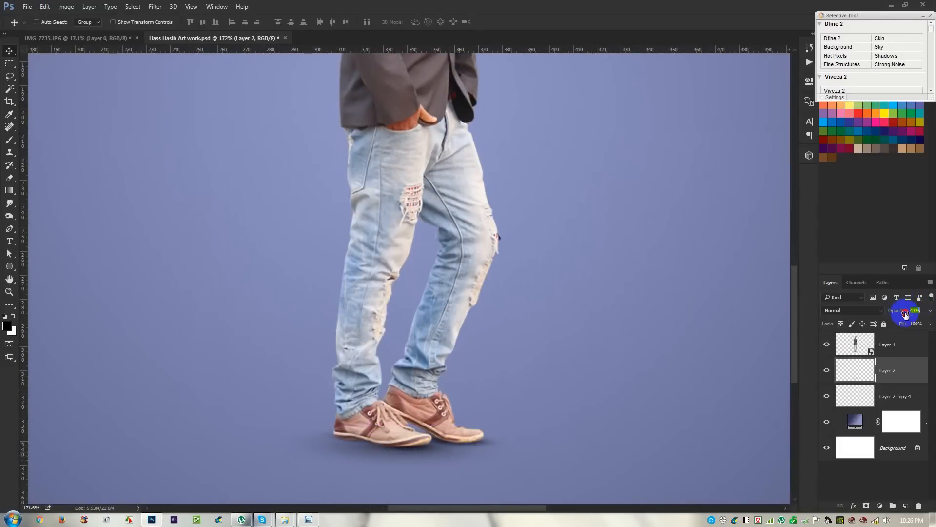
left_click(536, 420)
key("ctrl+t")
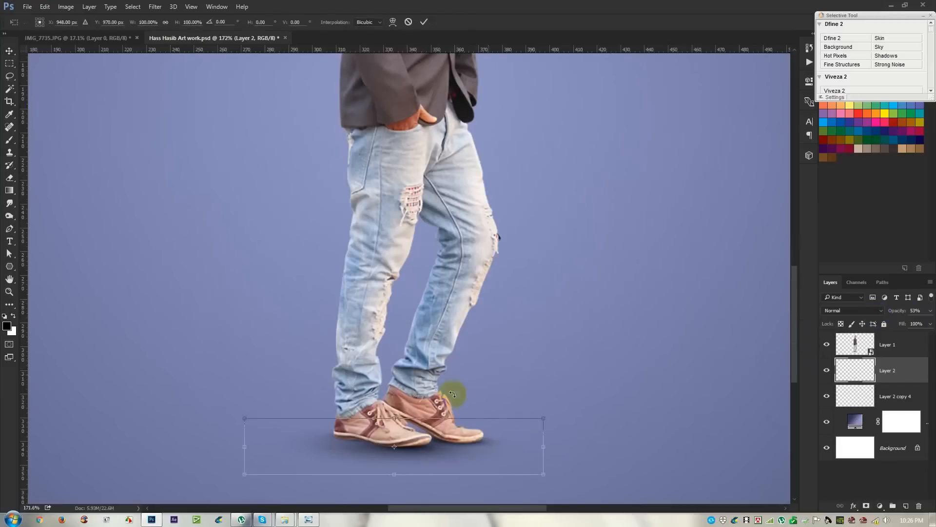
left_click_drag(544, 418, 586, 404)
left_click_drag(539, 435, 546, 433)
key("Return")
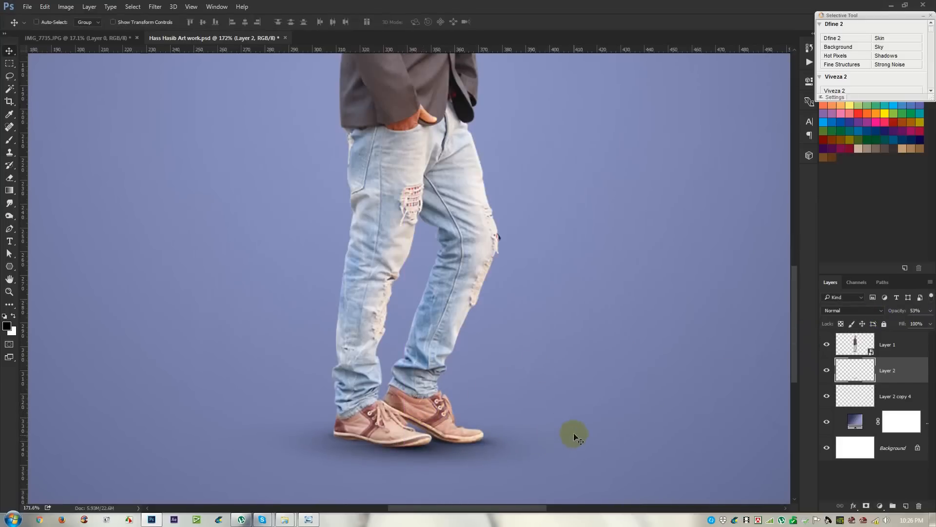
Lower the wide shadow layer's opacity to 42%
scroll(571, 433, "down", 5)
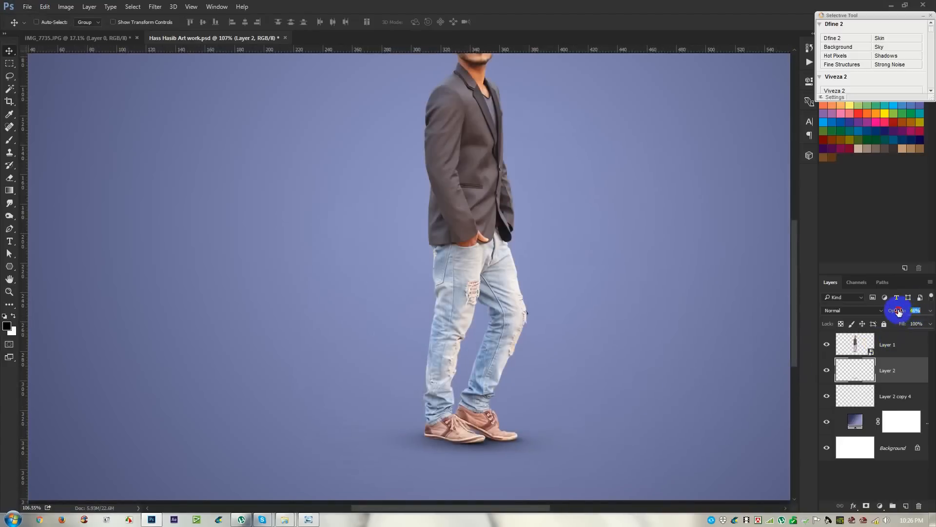
scroll(621, 377, "down", 3)
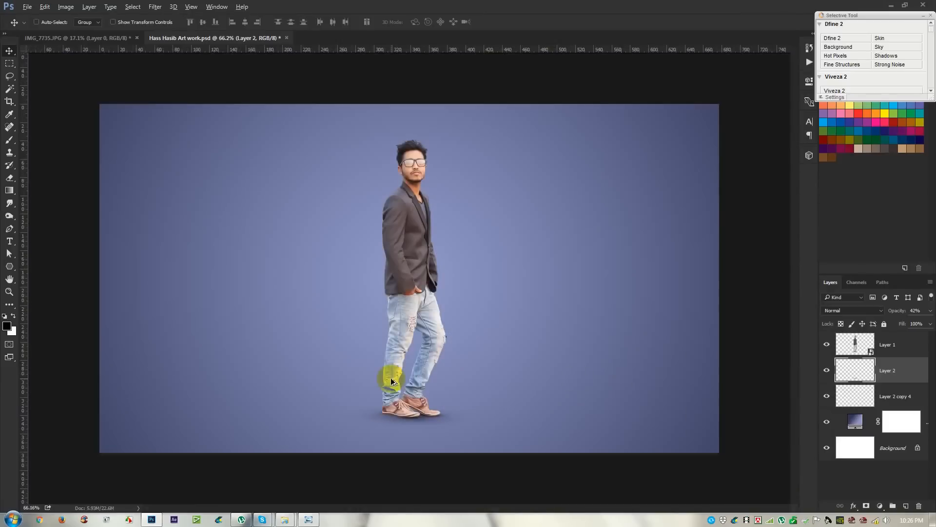
scroll(392, 381, "up", 1)
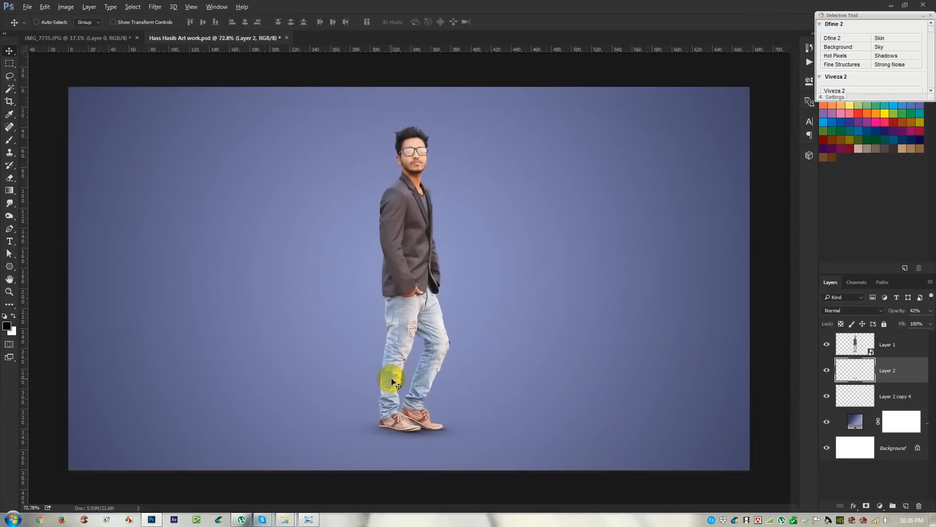
Group the man's layer with both shadow layers as Man, and shift the group slightly left on the canvas
left_click(899, 345, "ctrl")
left_click(890, 398, "ctrl")
key("ctrl+g")
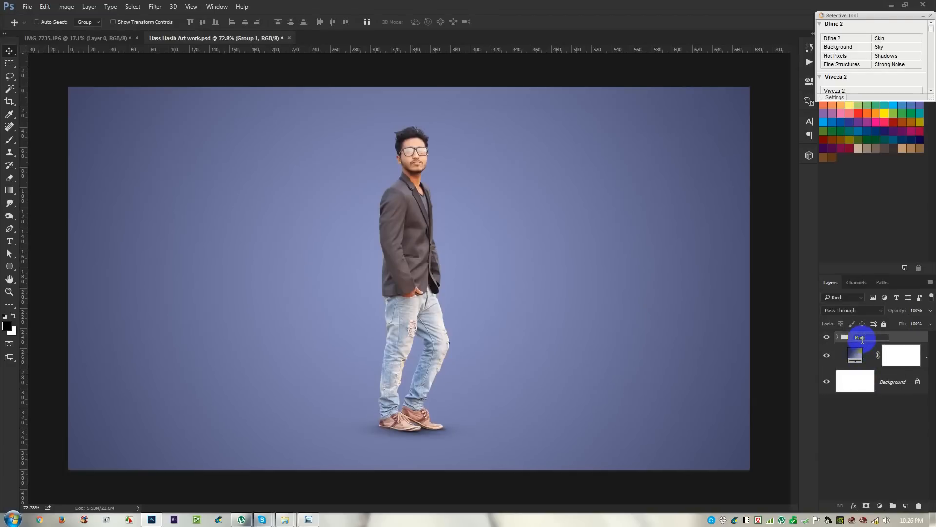
left_click(603, 349)
mouse_move(535, 318)
left_mouse_down()
mouse_move(522, 309)
mouse_move(537, 316)
mouse_move(529, 317)
left_mouse_up()
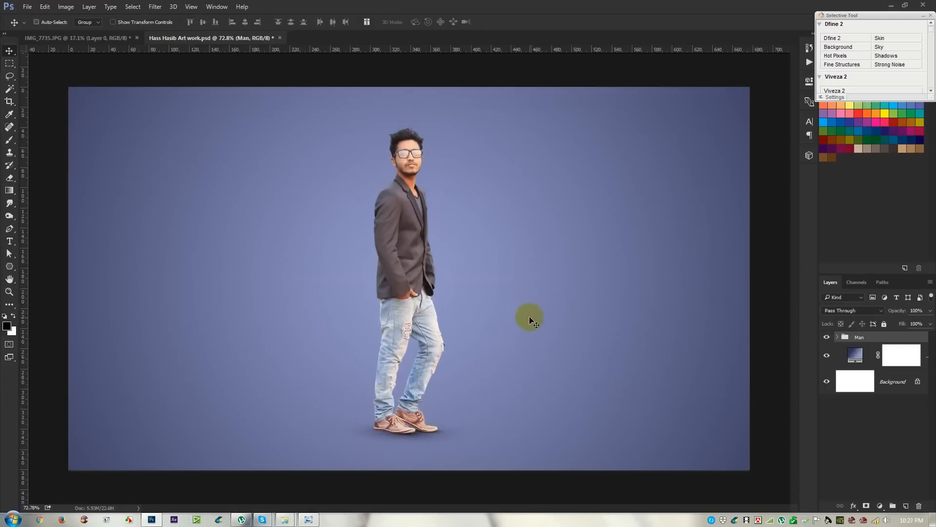
Save the document and add a Color Balance adjustment layer above Layer 1 inside the Man group
key("ctrl+s")
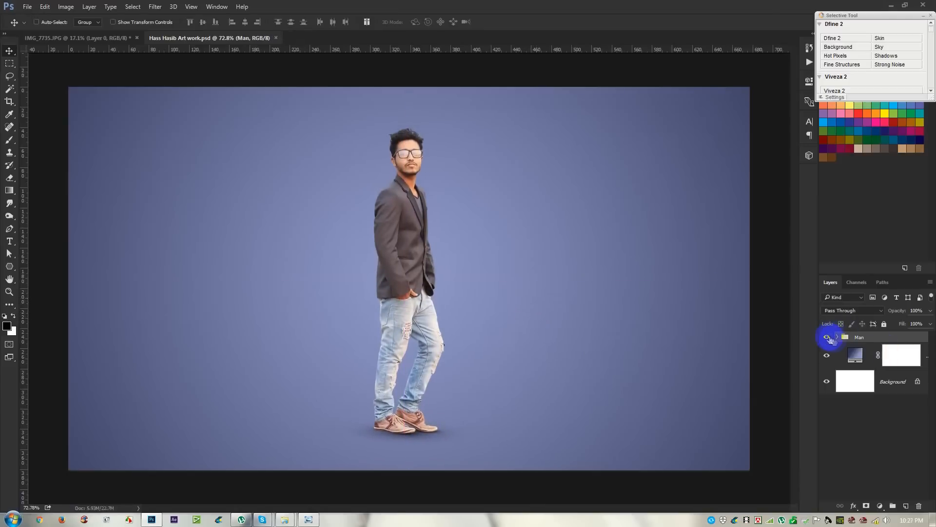
left_click(839, 337)
left_click(906, 360)
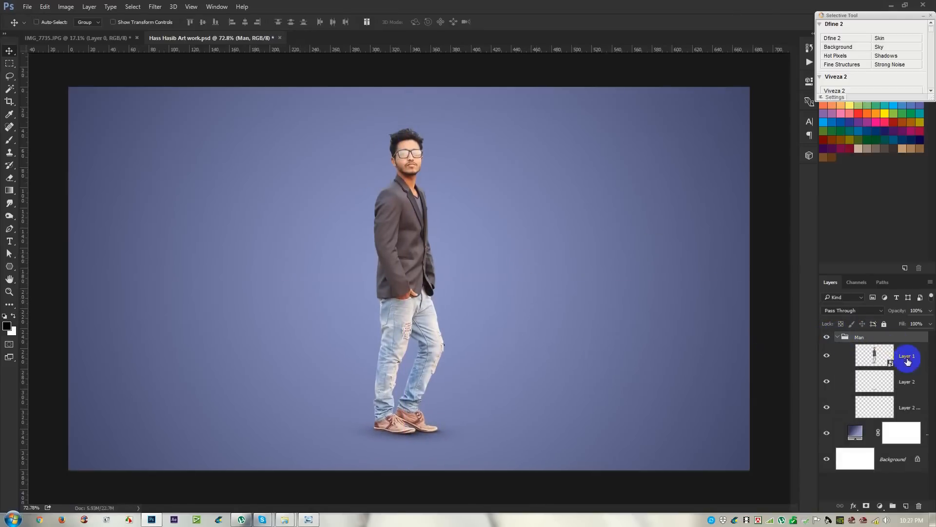
left_click(879, 506)
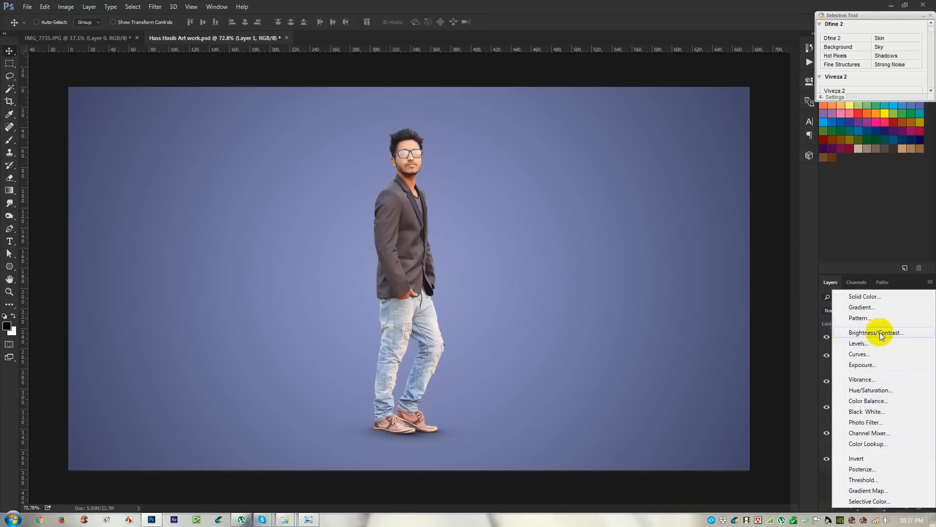
left_click(876, 401)
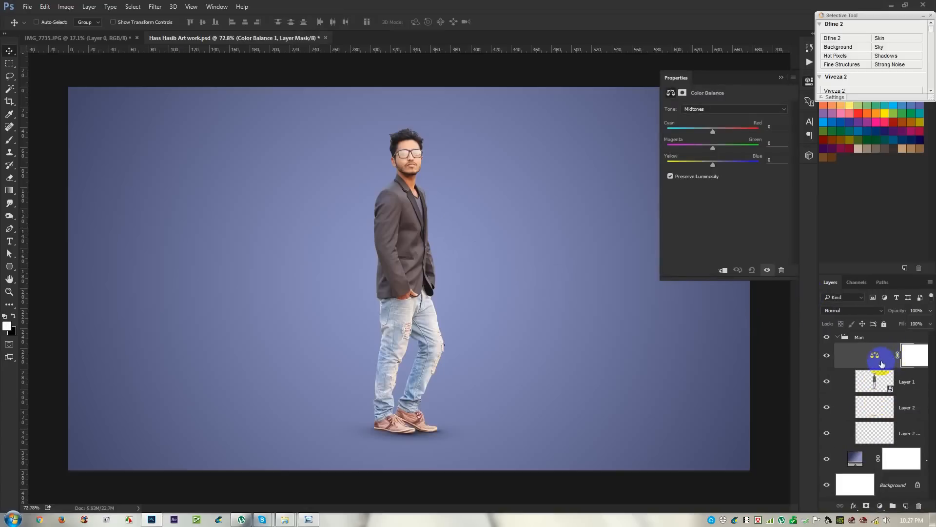
Collapse the Man group and switch the layer list to small thumbnails
right_click(877, 362)
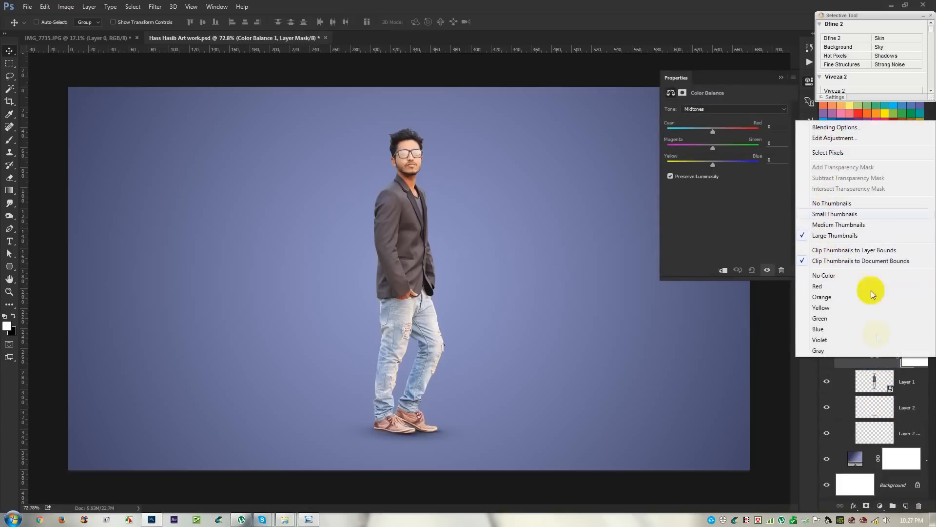
left_click(876, 359)
right_click(877, 359)
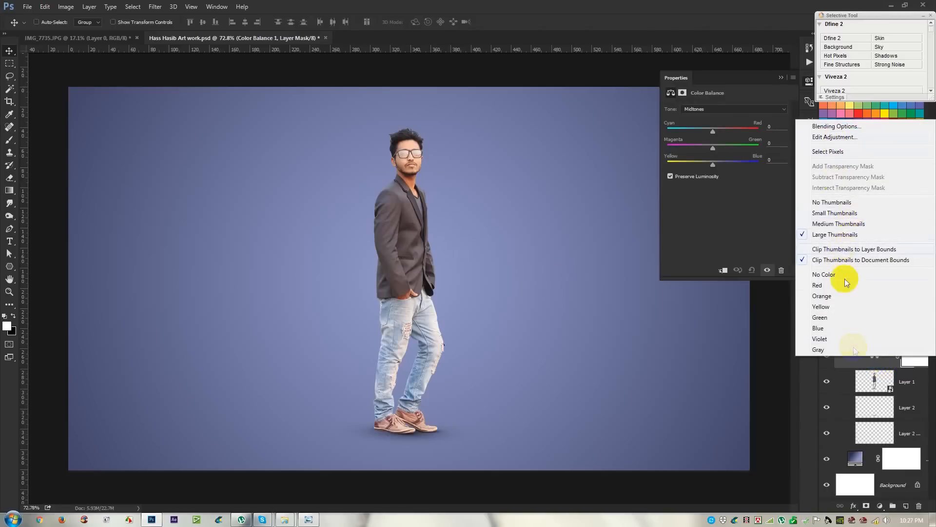
left_click(765, 404)
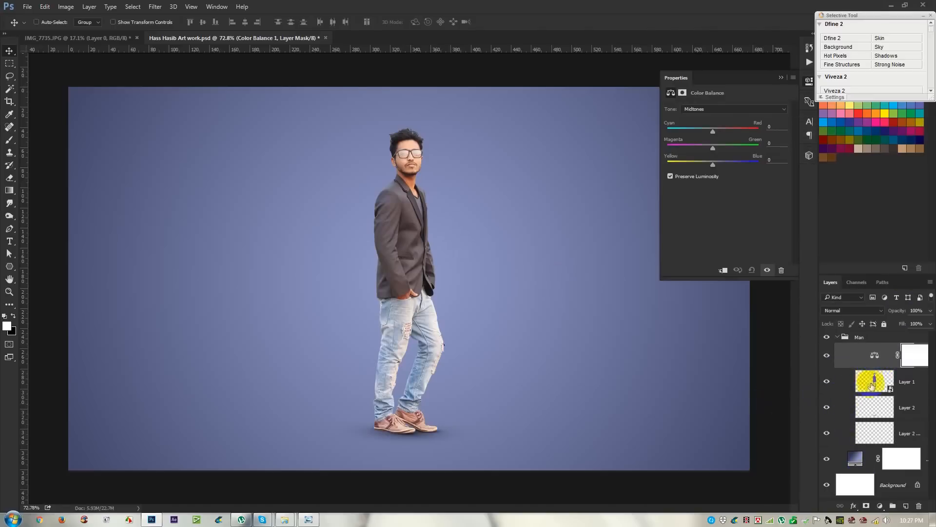
left_click(838, 336)
right_click(877, 414)
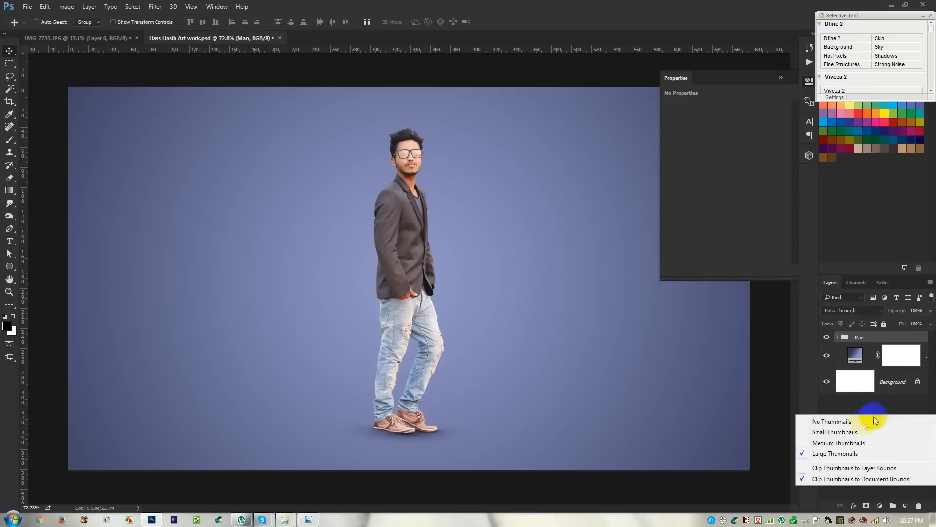
left_click(827, 433)
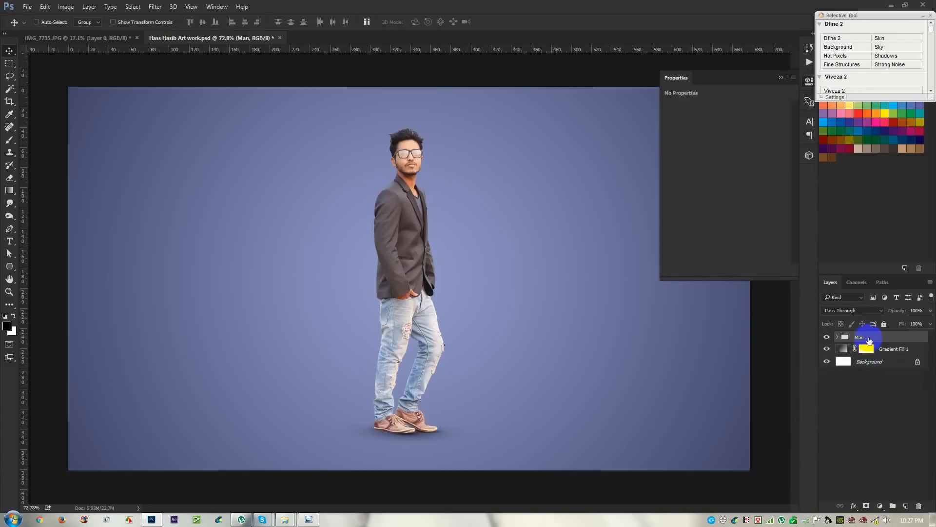
Expand the Man group and clip the Color Balance adjustment to Layer 1
left_click(838, 336)
right_click(902, 351)
left_click(918, 350)
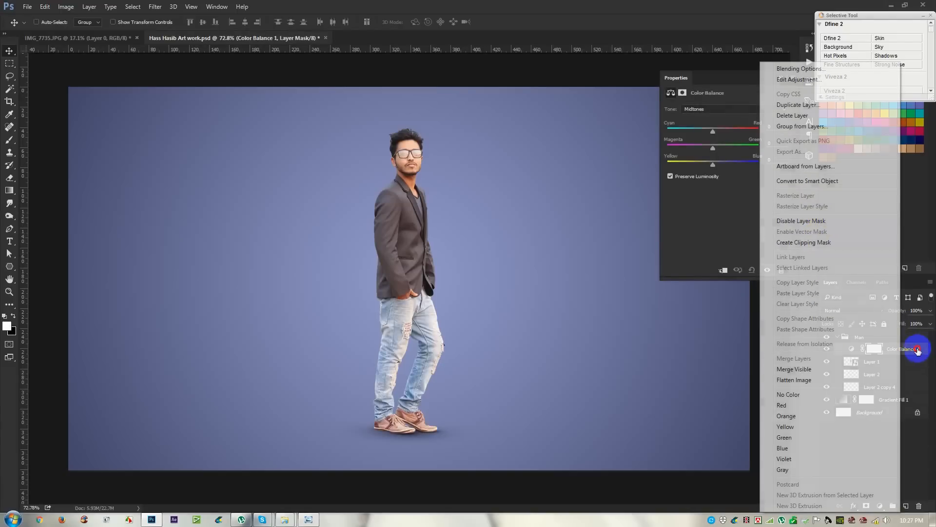
right_click(906, 350)
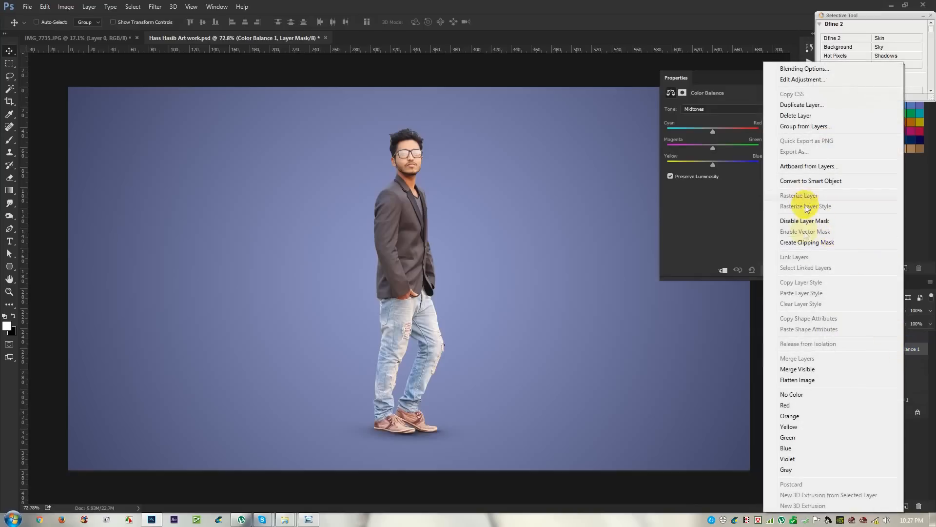
left_click(804, 244)
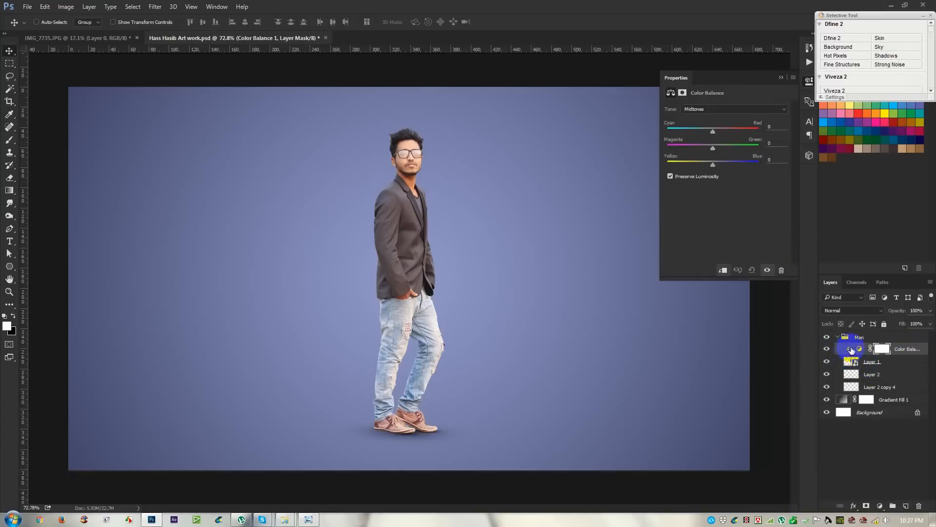
right_click(902, 350)
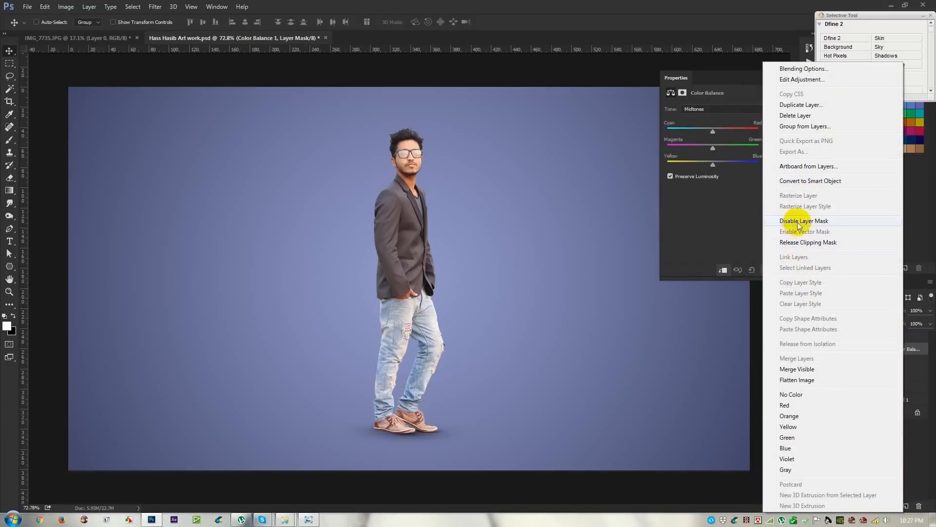
left_click(702, 223)
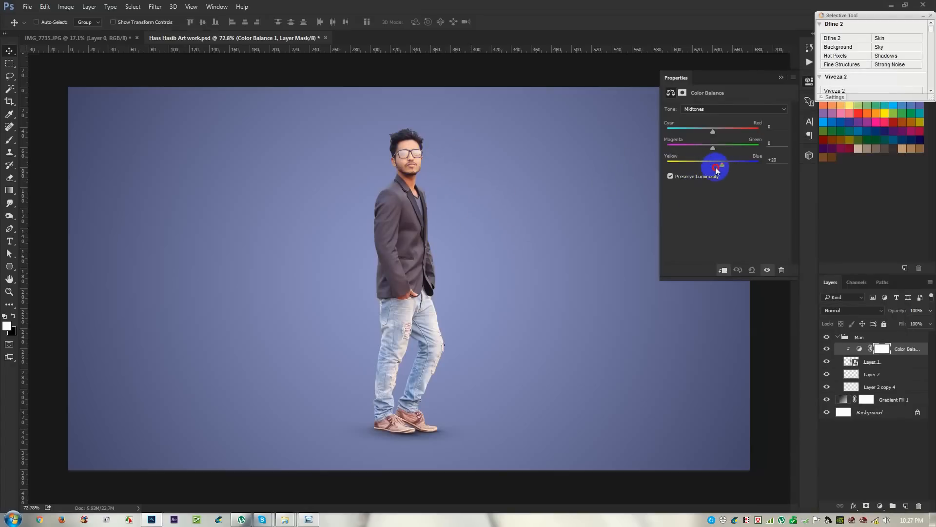
Set the Color Balance midtones to Yellow–Blue +22 and Cyan–Red -5, and fine-tune Magenta–Green
left_click_drag(725, 173, 715, 173)
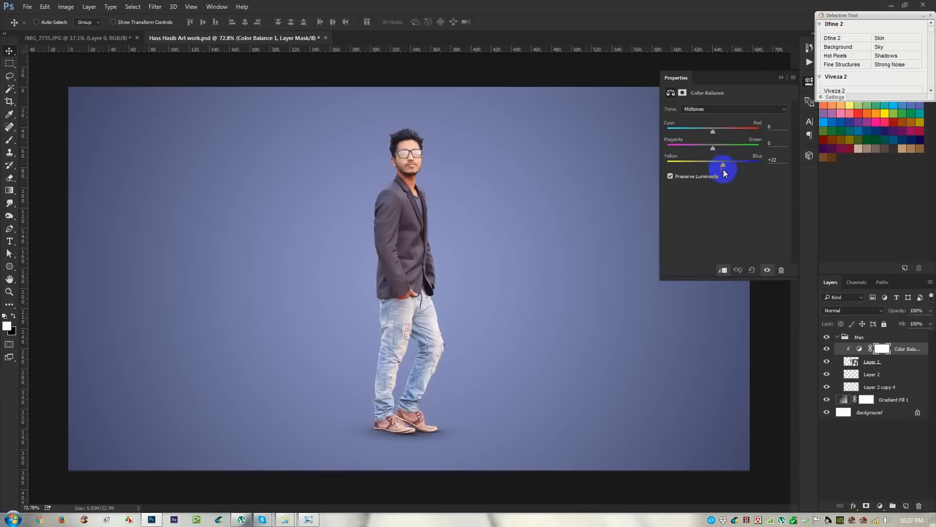
left_click(713, 136)
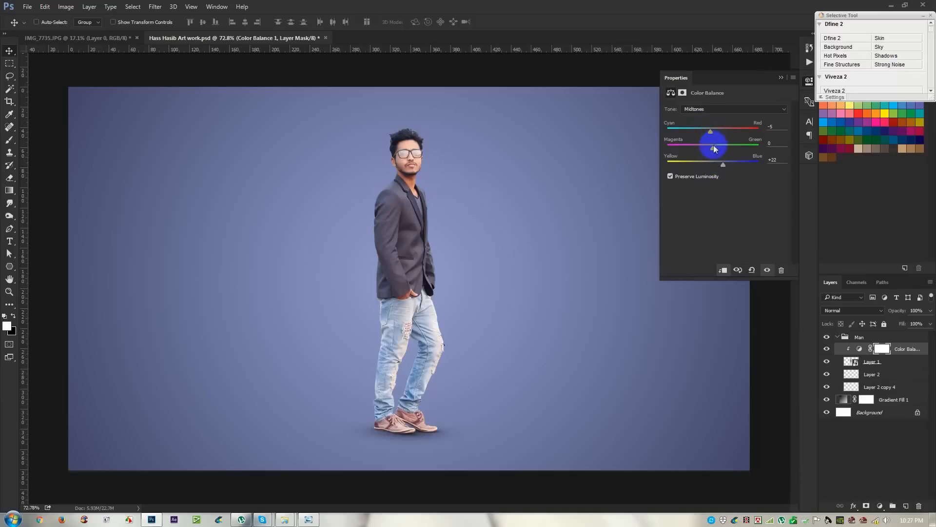
left_click_drag(714, 147, 718, 149)
left_click(781, 78)
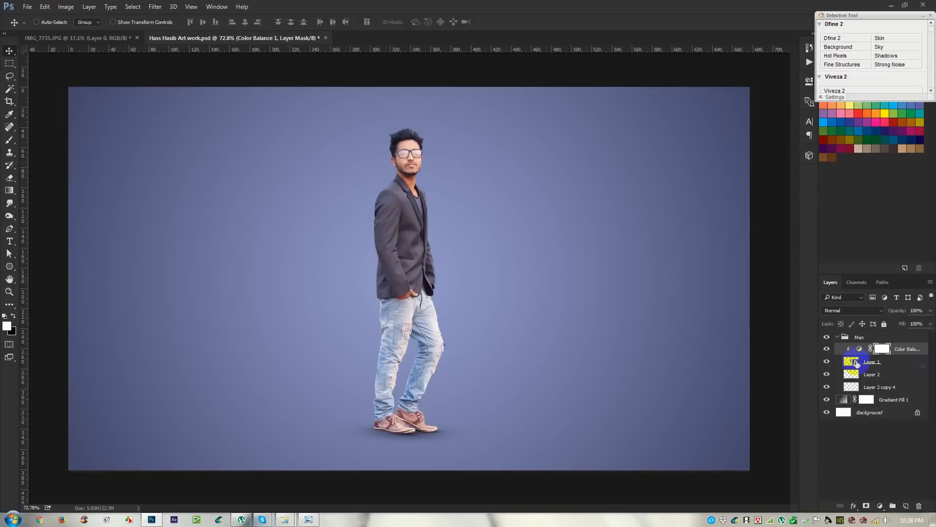
Compare the man with and without the Color Balance adjustment, and save the document
left_click(828, 349)
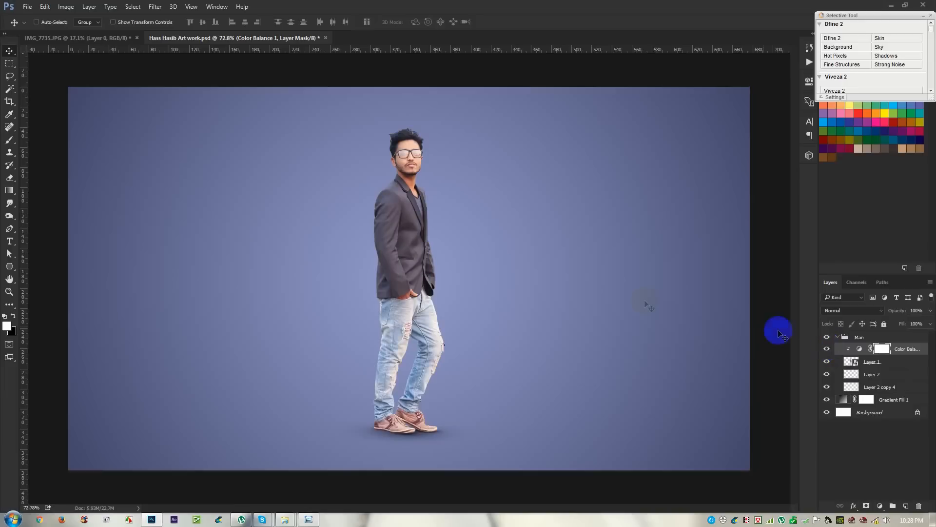
key("ctrl+s")
scroll(456, 293, "up", 2)
scroll(455, 292, "down", 2)
Activate the Brush tool, collapse the Man group and add an empty layer directly above Gradient Fill 1
left_click(10, 139)
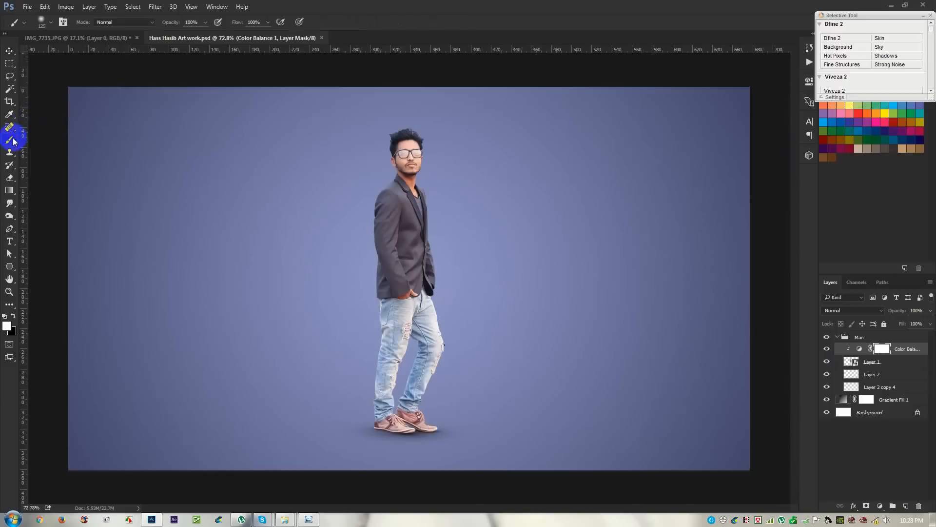
left_click(838, 337)
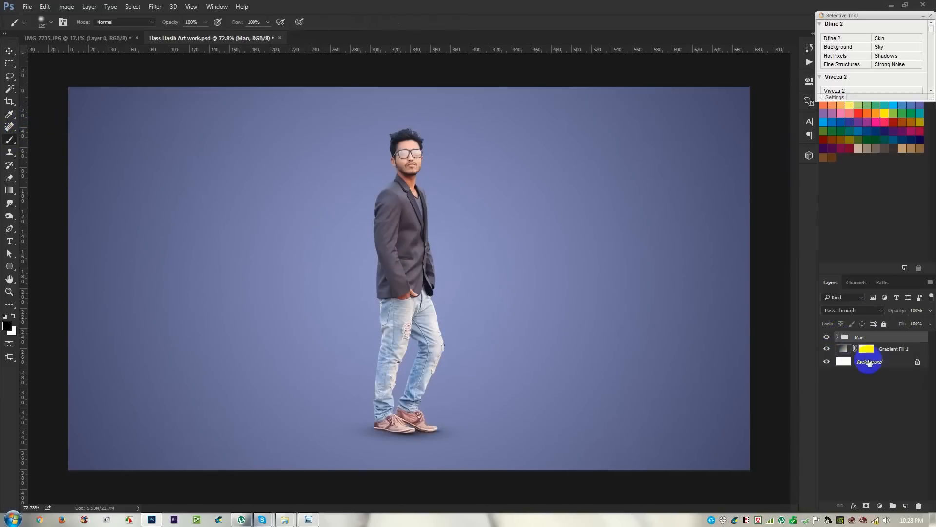
left_click(893, 349)
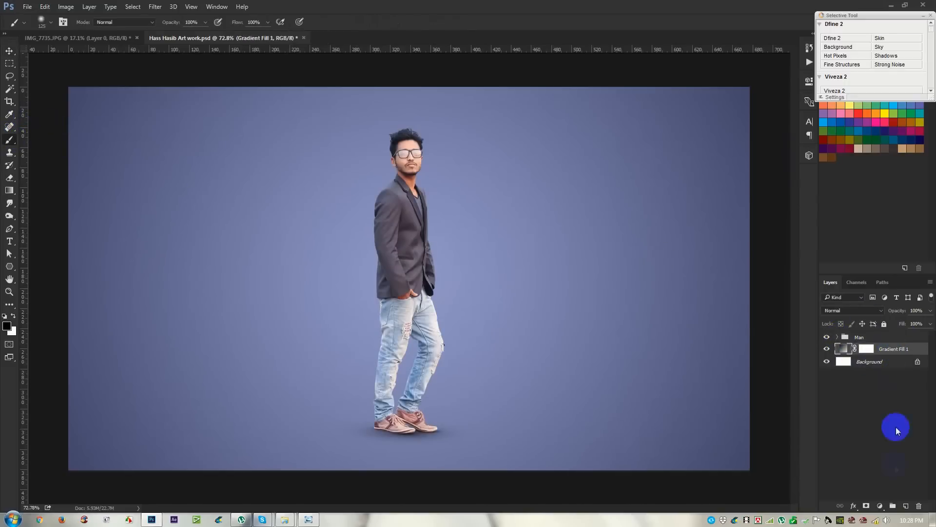
left_click(906, 507)
Stamp the rough 488 px paint-stroke brush once in white behind the man's legs on Layer 3
right_click(356, 227)
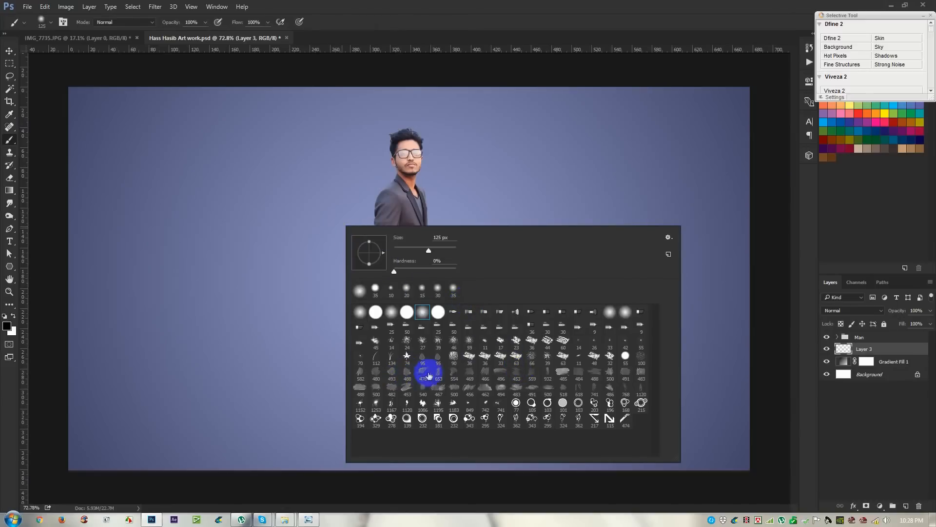
left_click(596, 375)
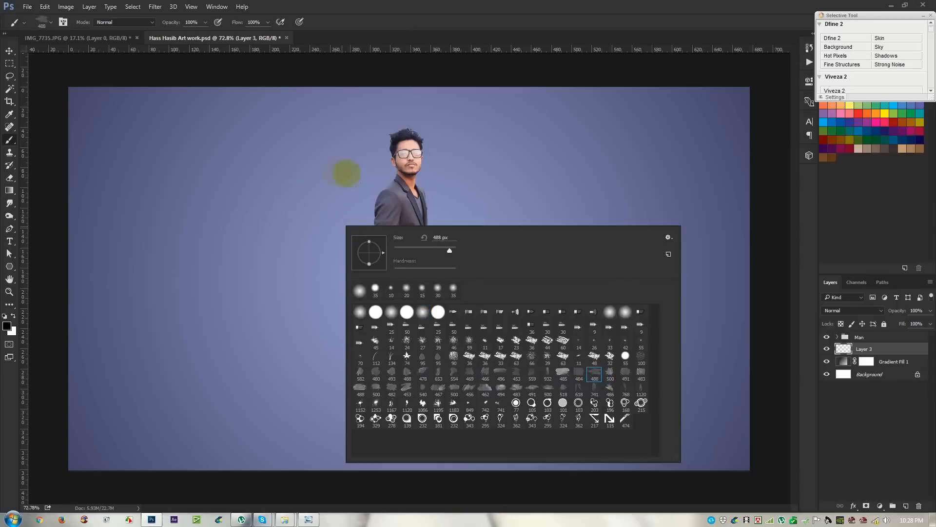
left_click(224, 299)
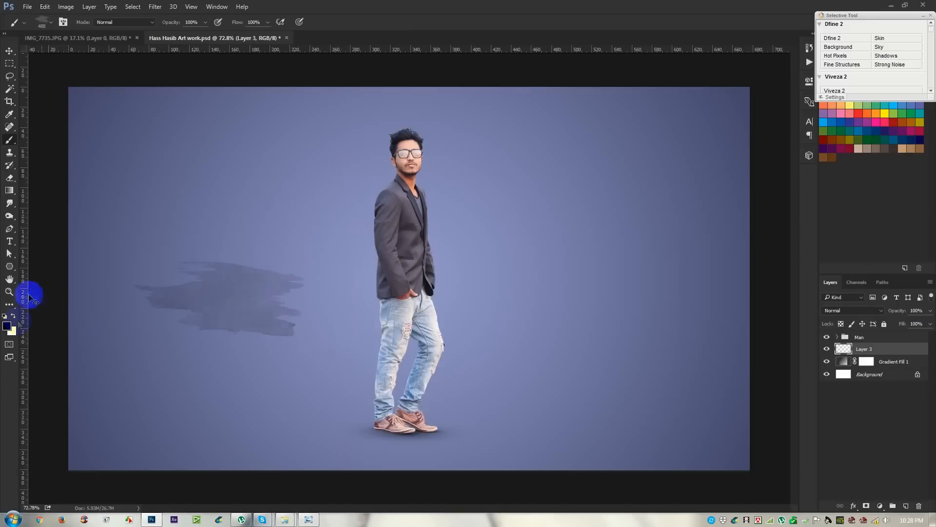
key("ctrl+z")
left_click(12, 316)
left_click(391, 354)
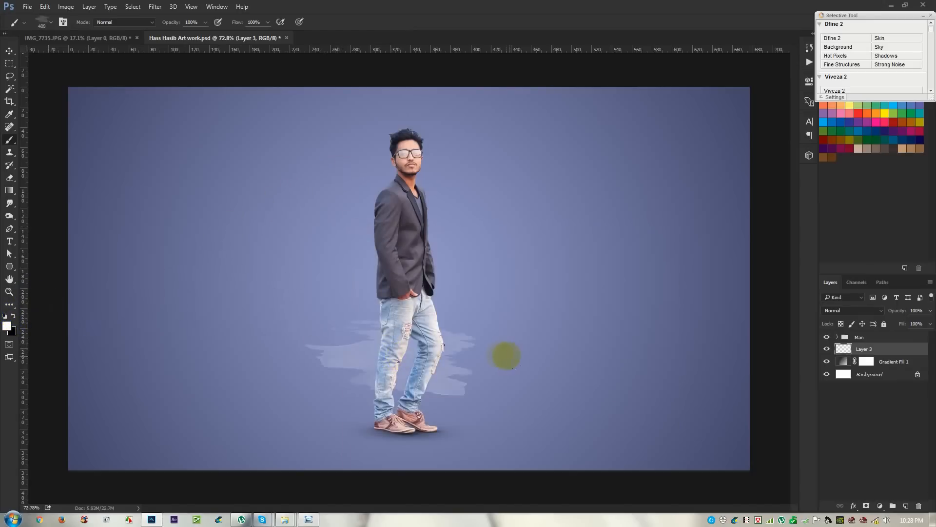
Move the white stroke down to the shoes and spread its lower edge wide with a Perspective transform
key("ctrl+t")
left_click_drag(447, 348, 454, 390)
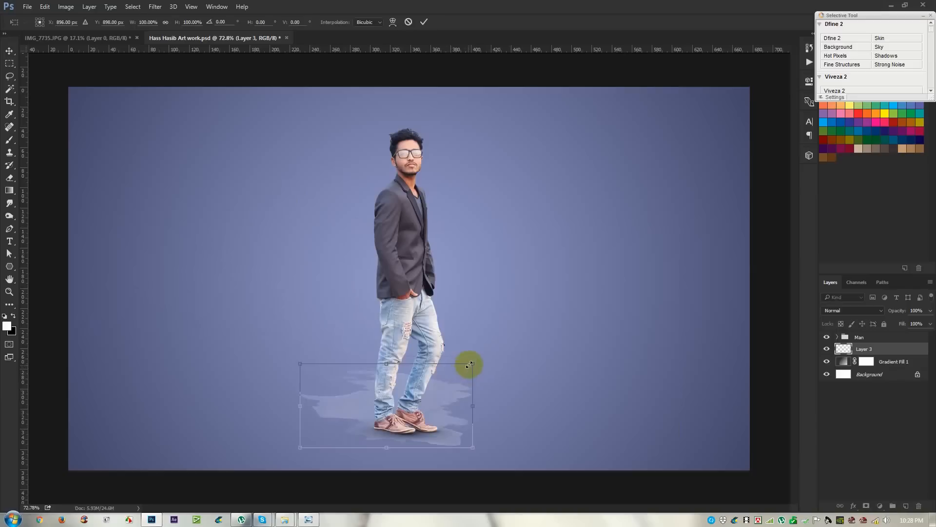
right_click(418, 410)
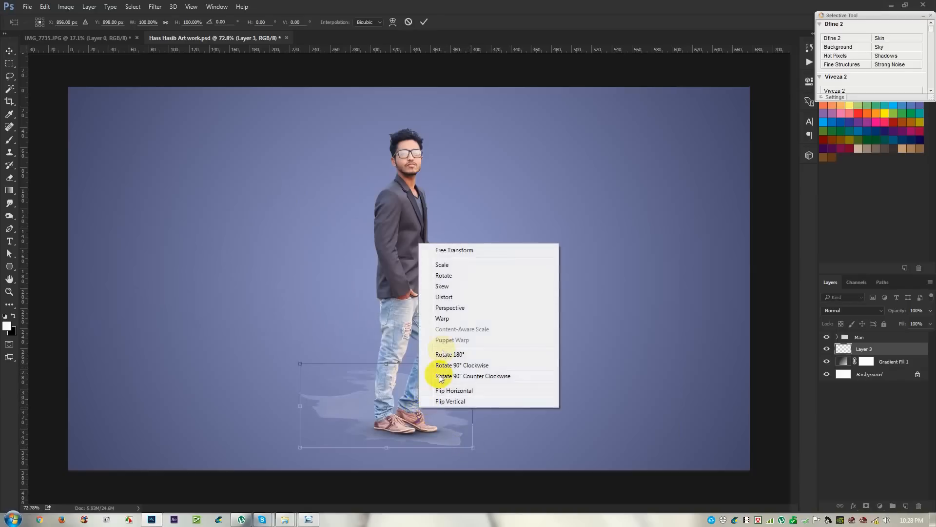
left_click(446, 309)
left_click_drag(472, 449, 634, 410)
left_click_drag(474, 411, 474, 447)
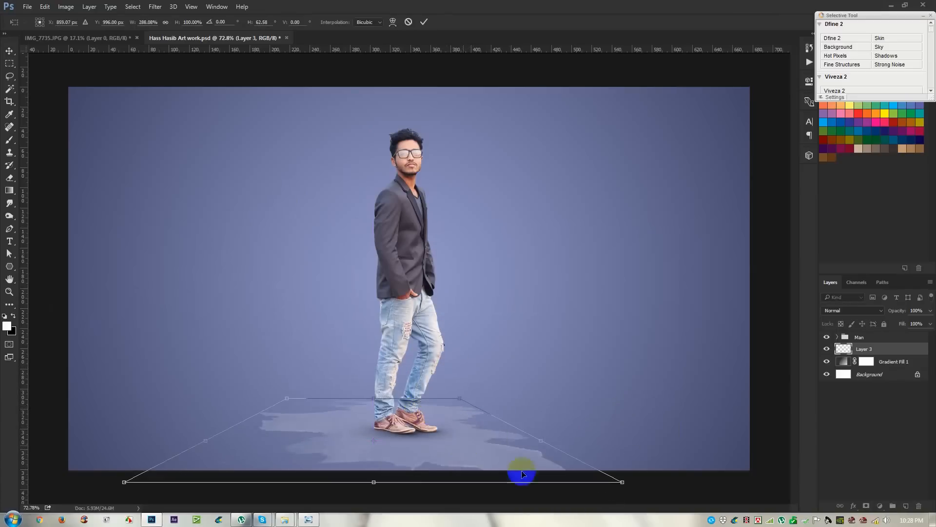
Warp the white stroke into an irregular floor patch under the shoes and lower Layer 3's opacity
right_click(496, 425)
left_click(520, 335)
left_click_drag(473, 470, 376, 446)
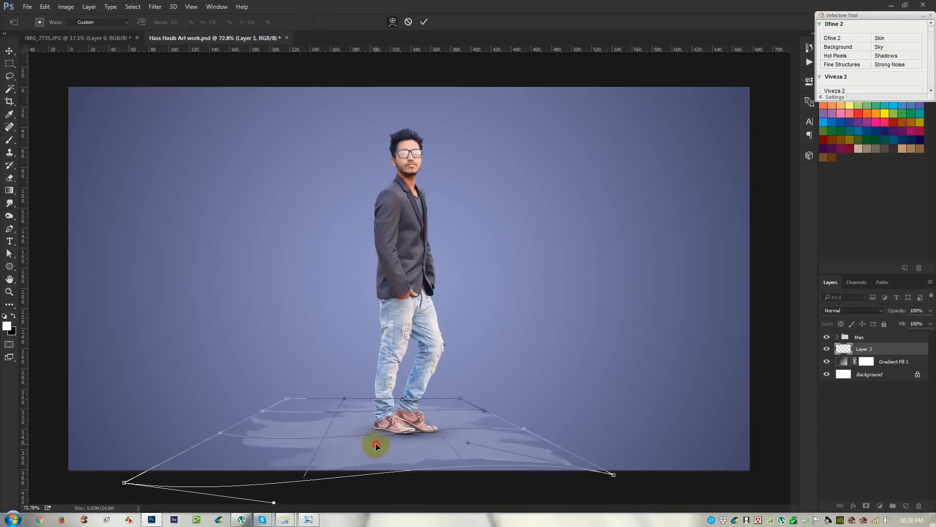
left_click_drag(272, 417, 220, 417)
left_click_drag(523, 428, 529, 428)
key("Return")
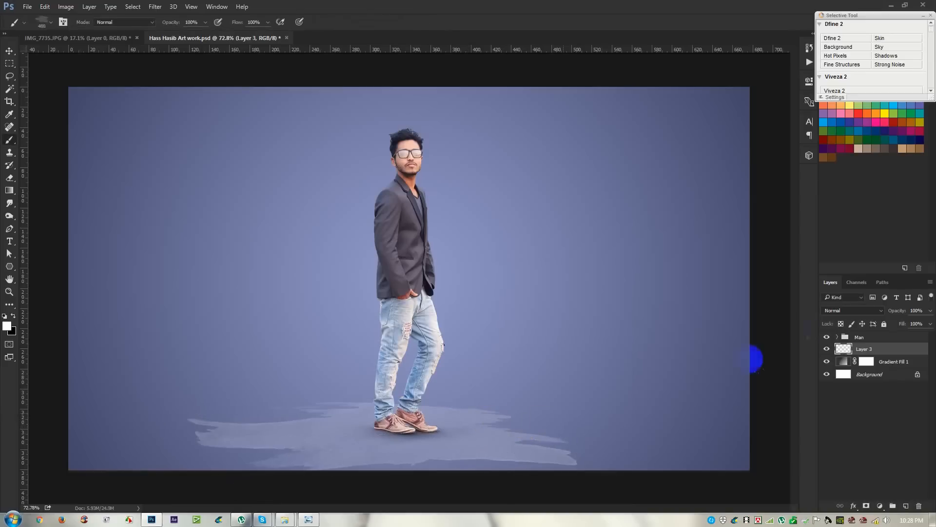
left_click_drag(896, 311, 873, 312)
Add a layer above Layer 3, stamp a 453 px rough white brush mark behind the legs, and reduce the new layer's opacity
left_click(909, 506)
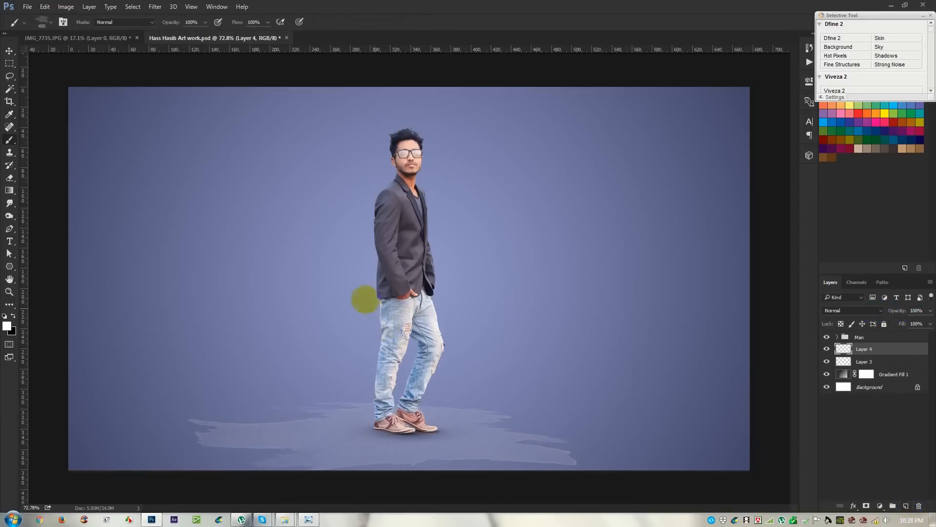
right_click(361, 298)
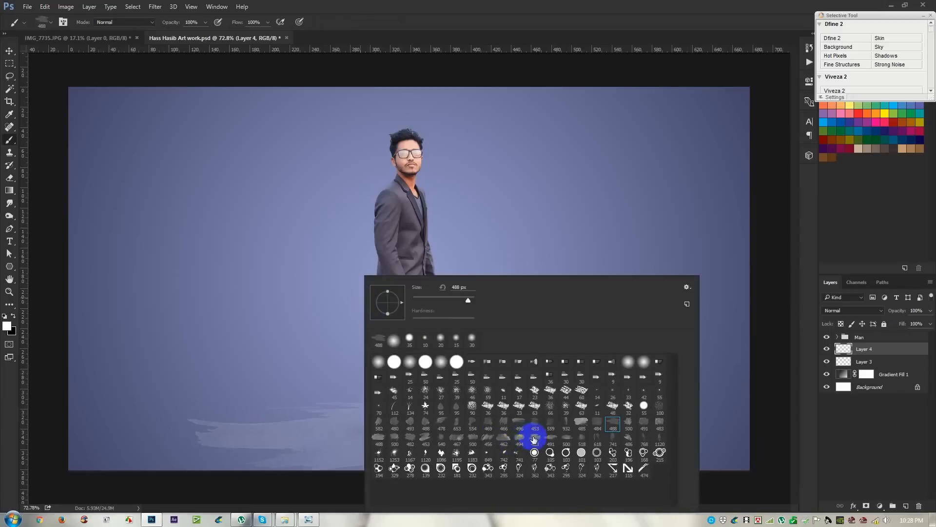
left_click(411, 442)
left_click(408, 258)
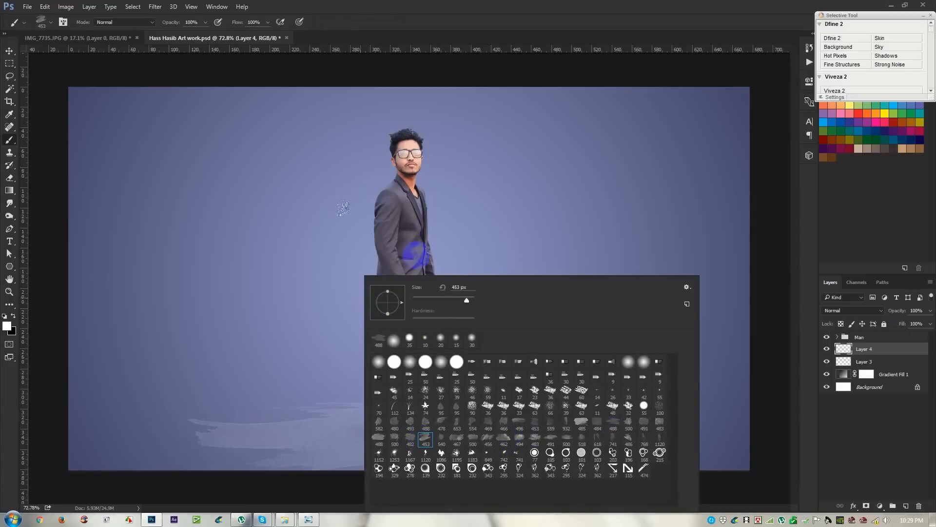
key("ctrl+z")
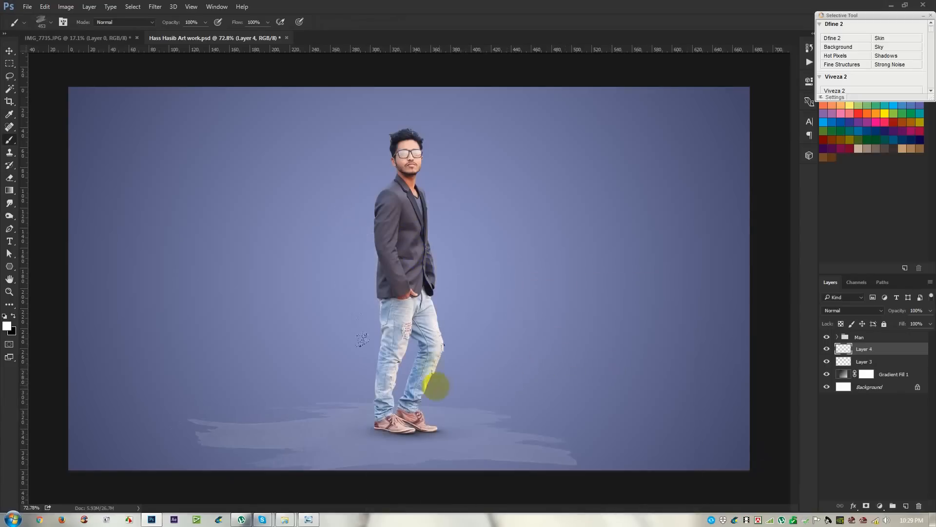
left_click(423, 342)
left_click_drag(898, 311, 864, 307)
Stamp the 486 px rough brush on Layer 4 behind the torso and in the canvas's lower corners, and set the layer's opacity to 11%
right_click(576, 316)
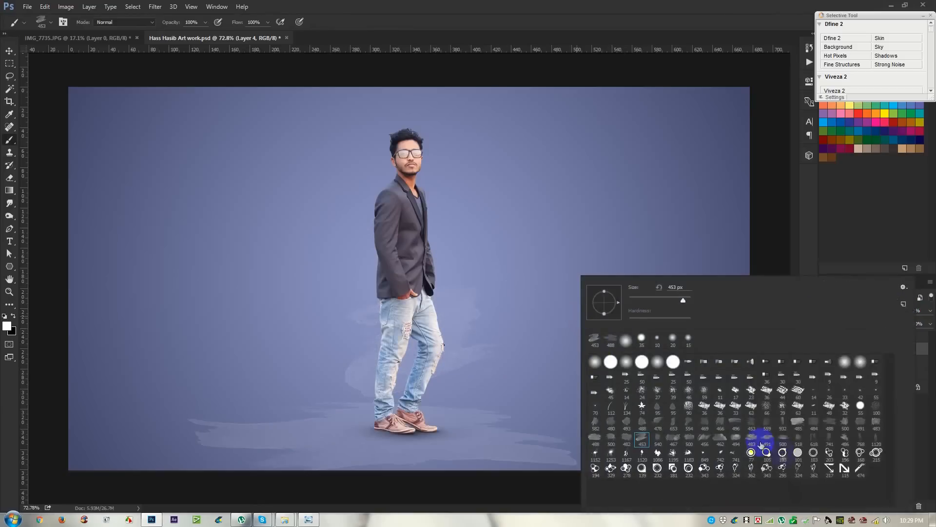
left_click(845, 437)
left_click(380, 249)
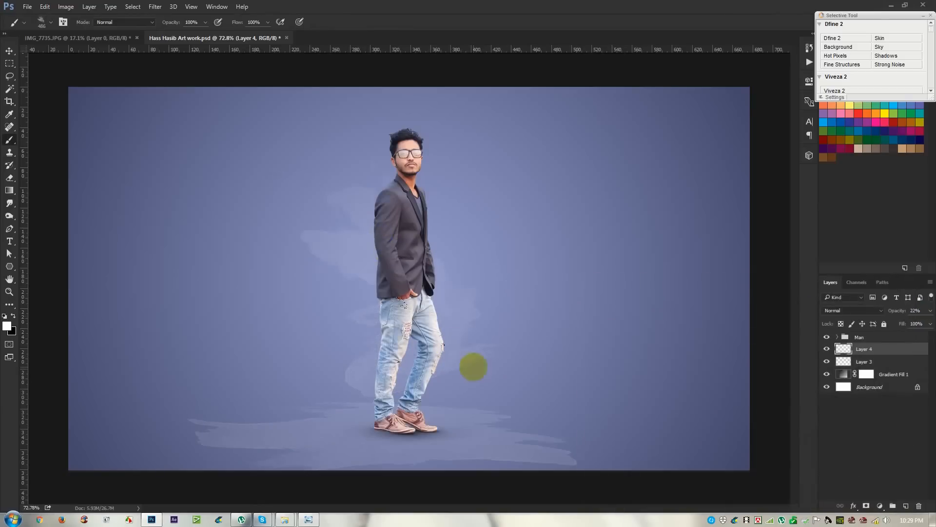
mouse_move(732, 424)
left_mouse_down()
mouse_move(796, 468)
mouse_move(818, 462)
mouse_move(804, 456)
left_mouse_up()
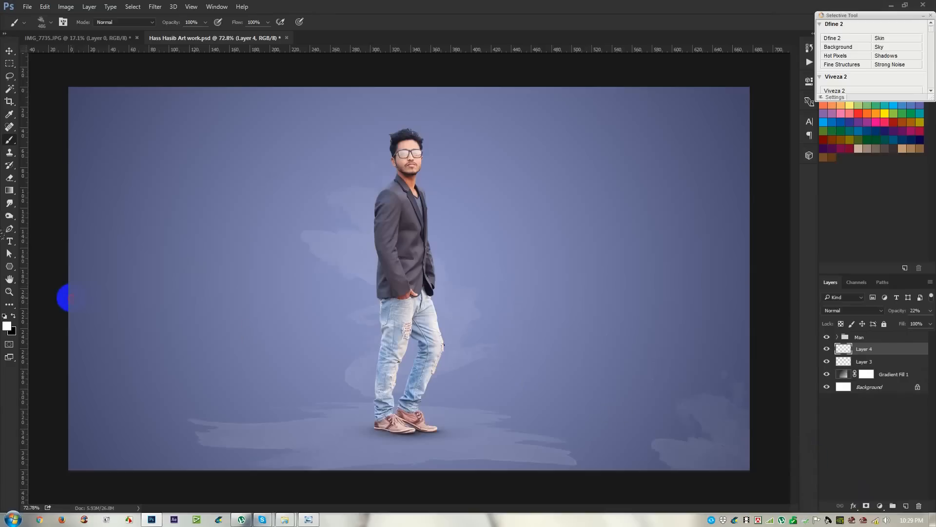
left_click_drag(896, 310, 886, 313)
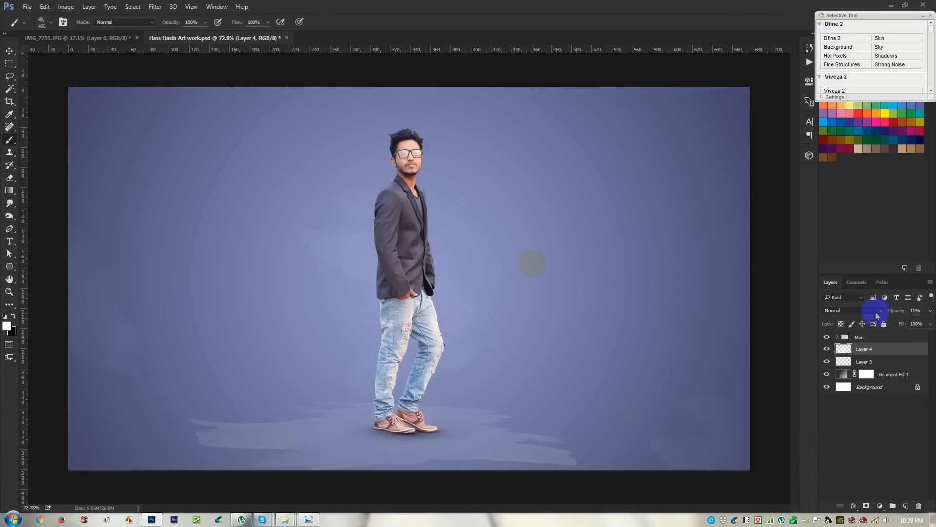
Stamp the 500 px rough brush on Layer 4 to texture the background beside the man, and add a new layer above it
right_click(370, 223)
left_click(399, 385)
left_click_drag(400, 243, 394, 244)
left_click(325, 319)
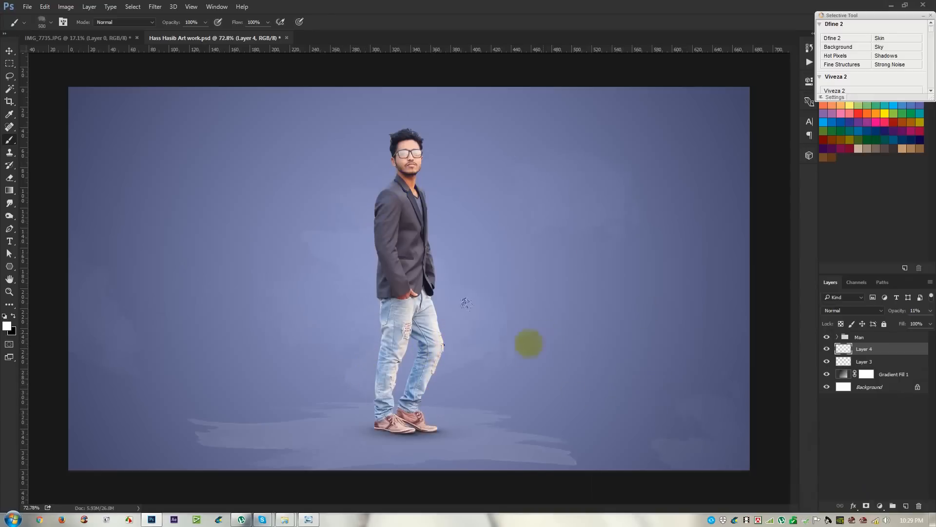
left_click(905, 506)
Try one white stamp of the rough brush enlarged to 1200 px behind the man's torso, and undo it
key("bracketright")
key("bracketright")
key("bracketright")
key("bracketright")
key("bracketright")
key("bracketright")
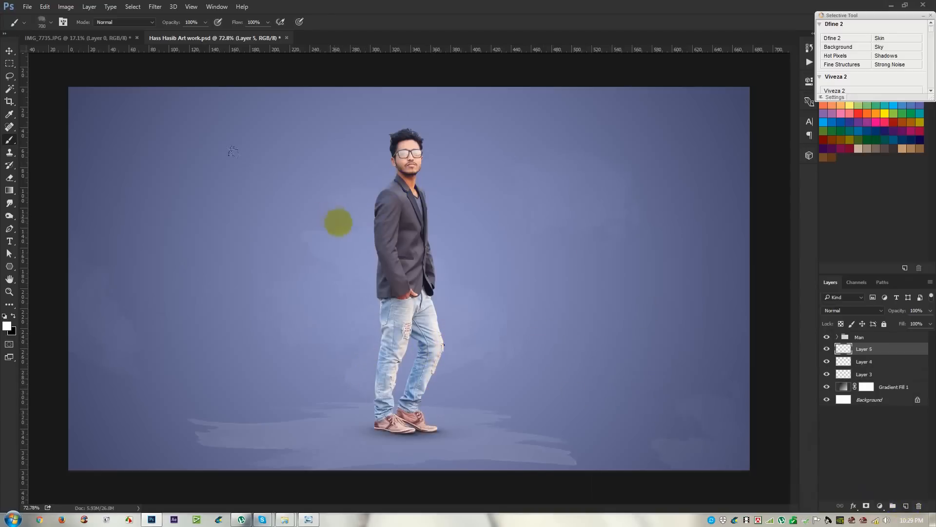
left_click(370, 251)
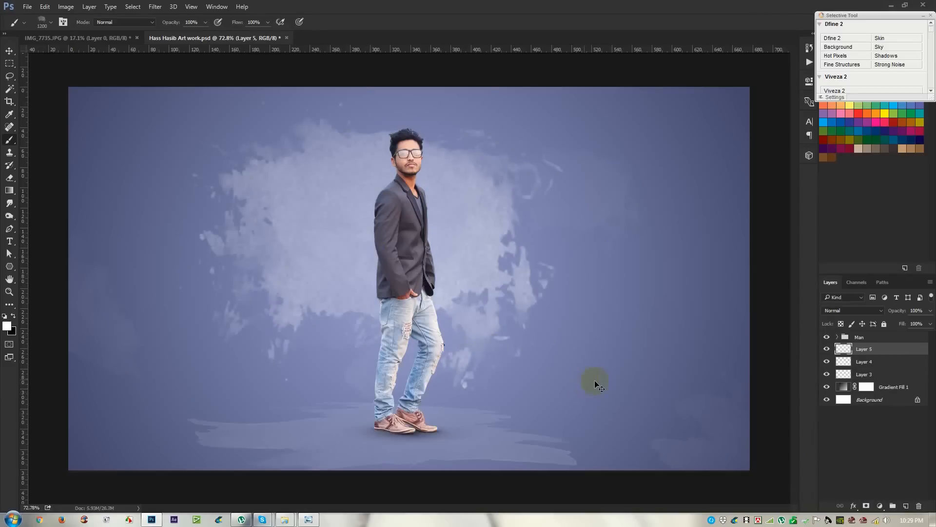
key("ctrl+z")
Stamp the 618 px vertical-streak brush in white on Layer 5 beside the legs and above the head, at reduced sizes down to 300 px
right_click(449, 280)
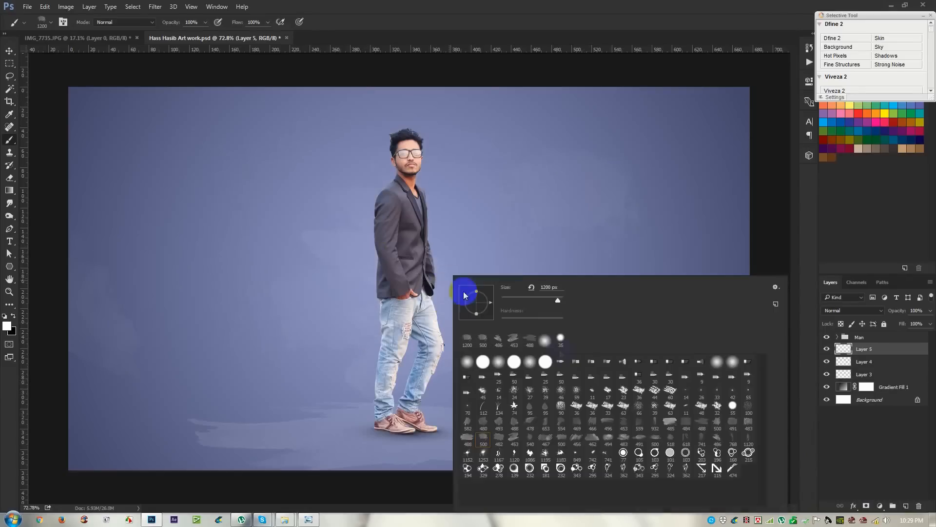
left_click(686, 437)
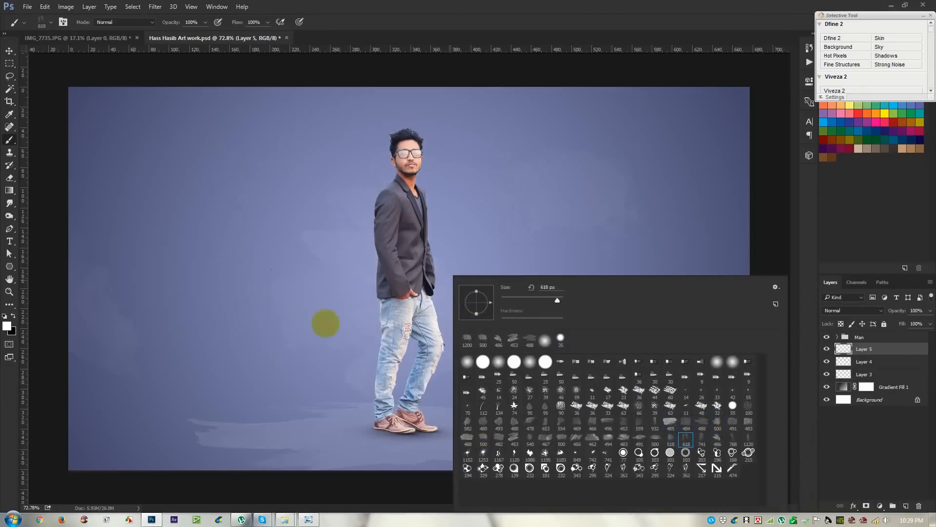
left_click(325, 323)
key("[")
key("[")
left_click(403, 111)
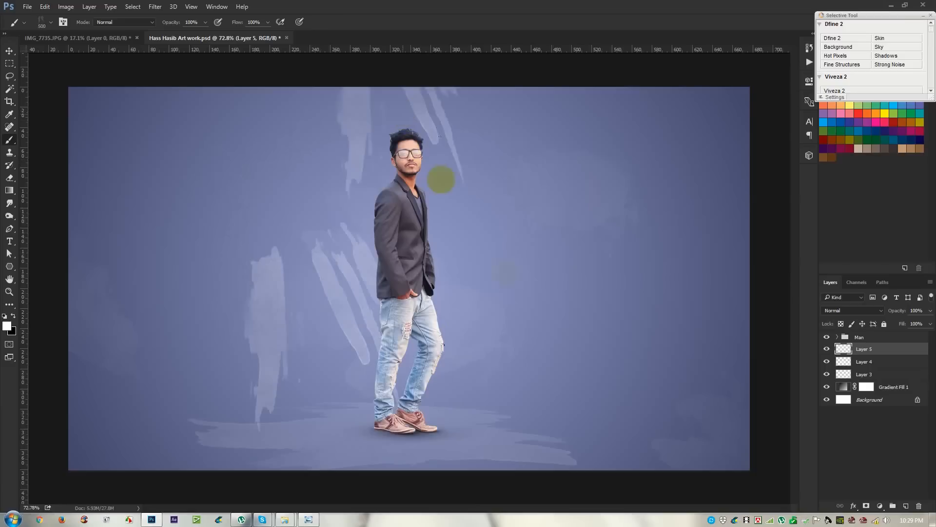
Stamp the 453 px rough stroke brush on Layer 5 between the torso and the right edge, and a 150 px one on the opposite side
right_click(536, 274)
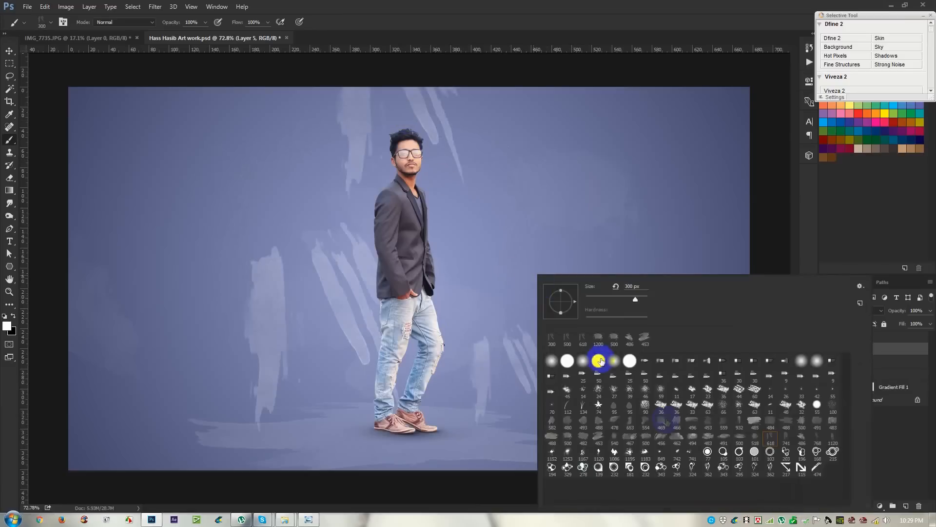
left_click(710, 427)
left_click(507, 259)
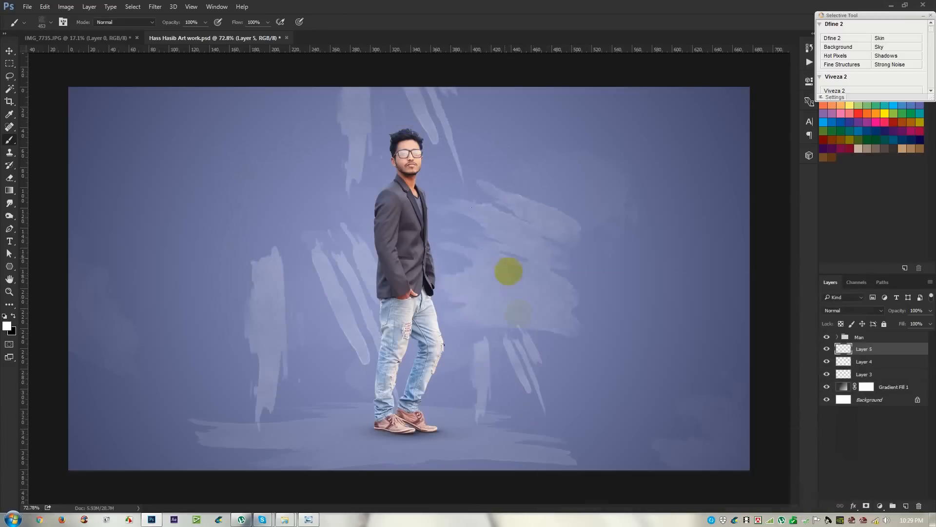
left_click(241, 209)
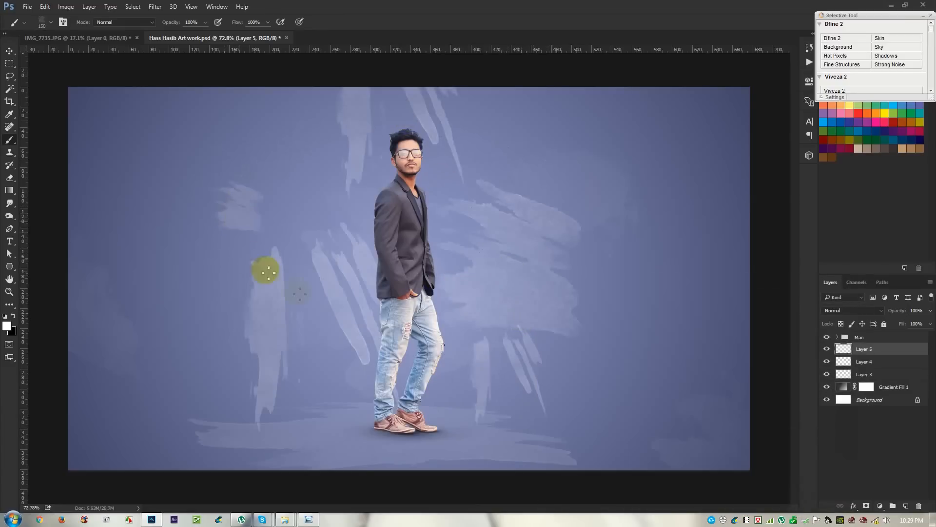
key("bracketleft")
Stamp another rough paint brush on Layer 5 behind the lower legs at 500 px and near the canvas's upper edge at 300 px
right_click(552, 332)
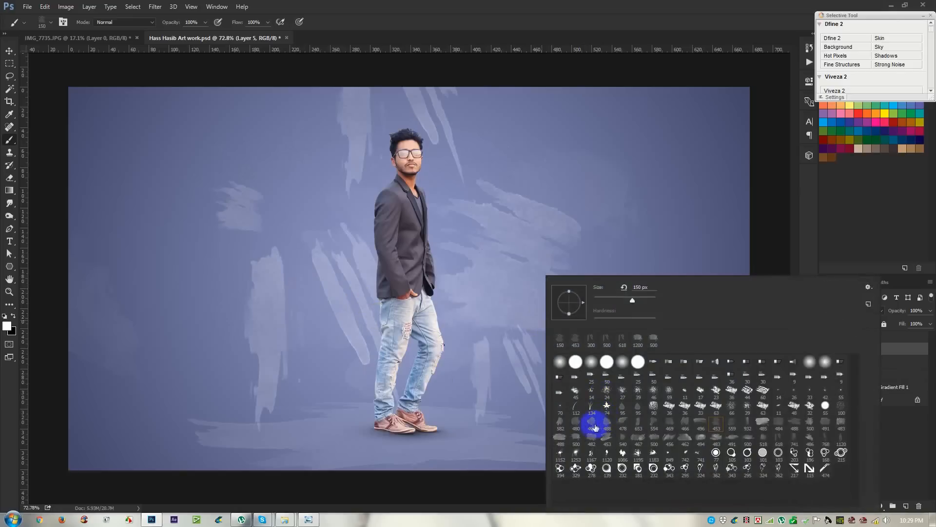
left_click(653, 430)
left_click(335, 387)
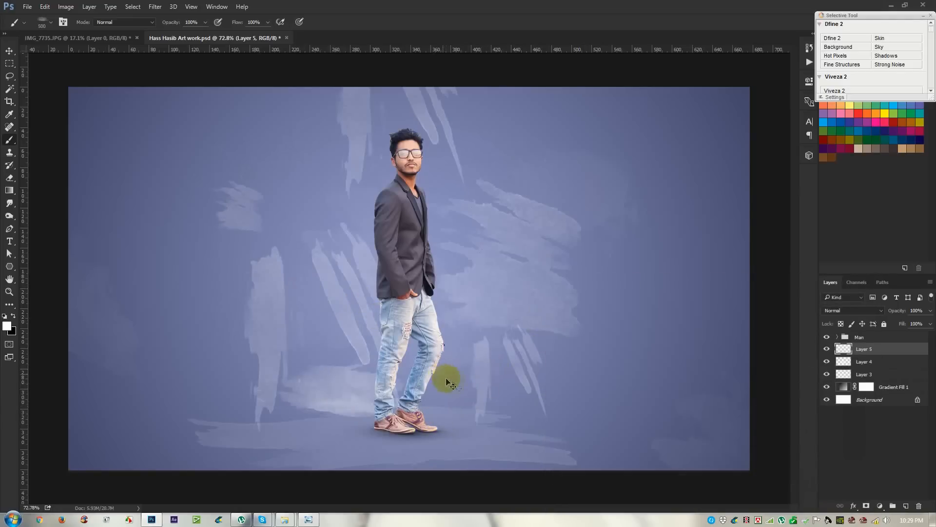
key("bracketleft")
key("bracketleft")
left_click(520, 135)
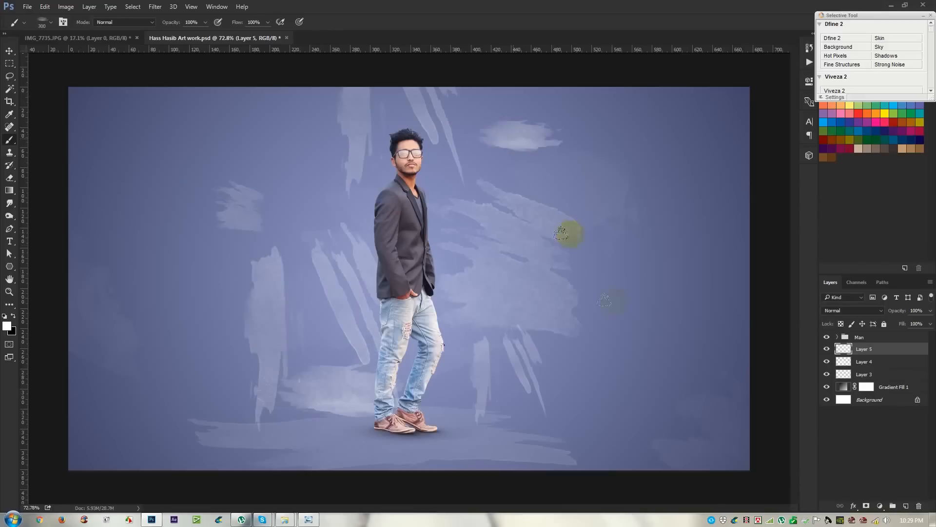
Reduce Layer 5's opacity to 14% so its brush marks blend faintly into the background
left_click_drag(898, 311, 868, 303)
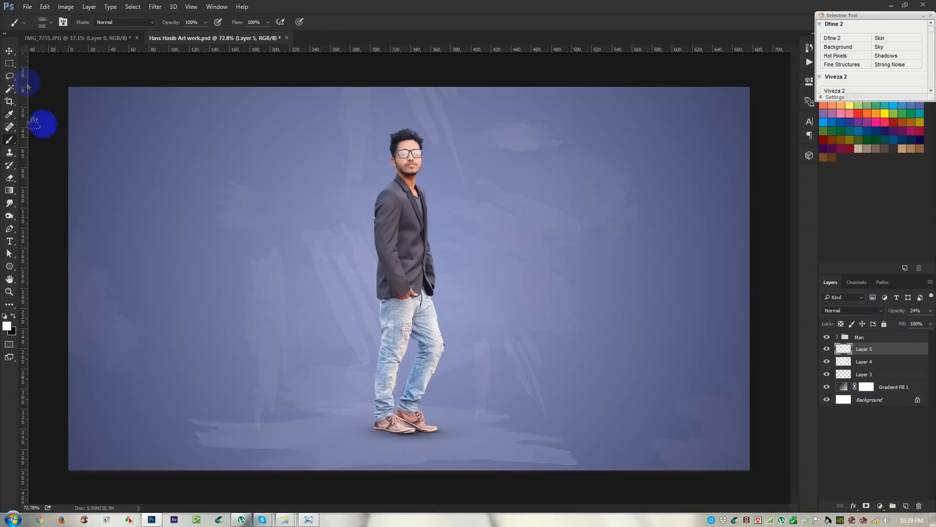
left_click(9, 51)
mouse_move(445, 267)
left_mouse_down()
mouse_move(435, 262)
mouse_move(445, 258)
left_mouse_up()
left_click(887, 311)
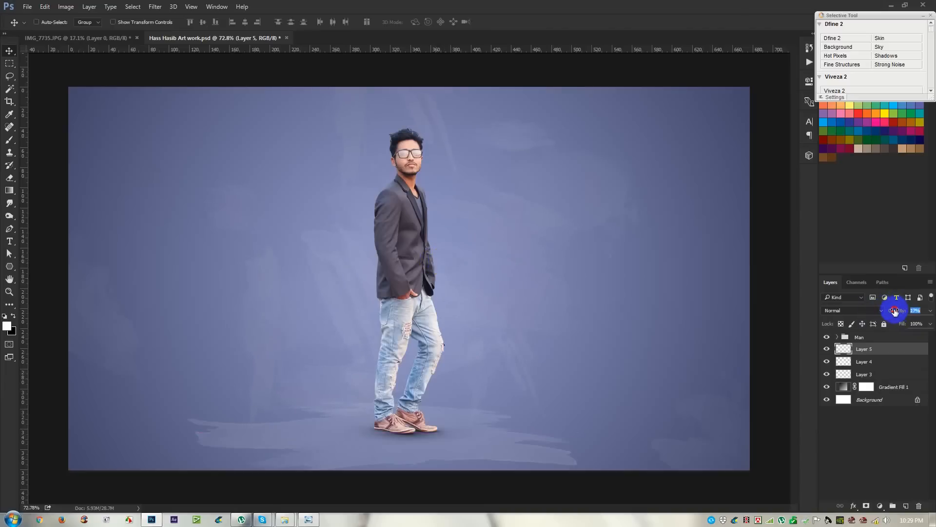
scroll(522, 318, "up", 1)
scroll(520, 318, "down", 1)
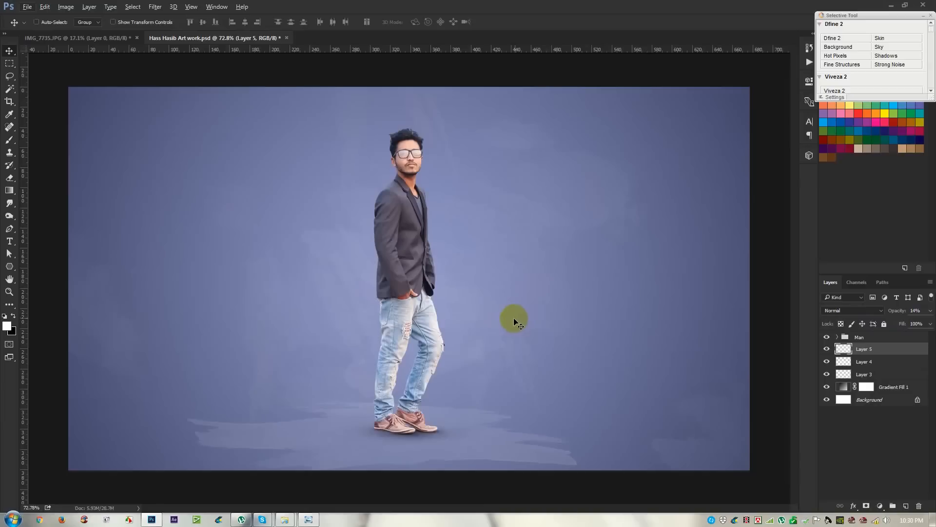
Group Layers 3 to 5 under the name Brush 1 and add a new layer above the group
left_click(863, 377, "shift")
key("ctrl+g")
left_click(859, 349)
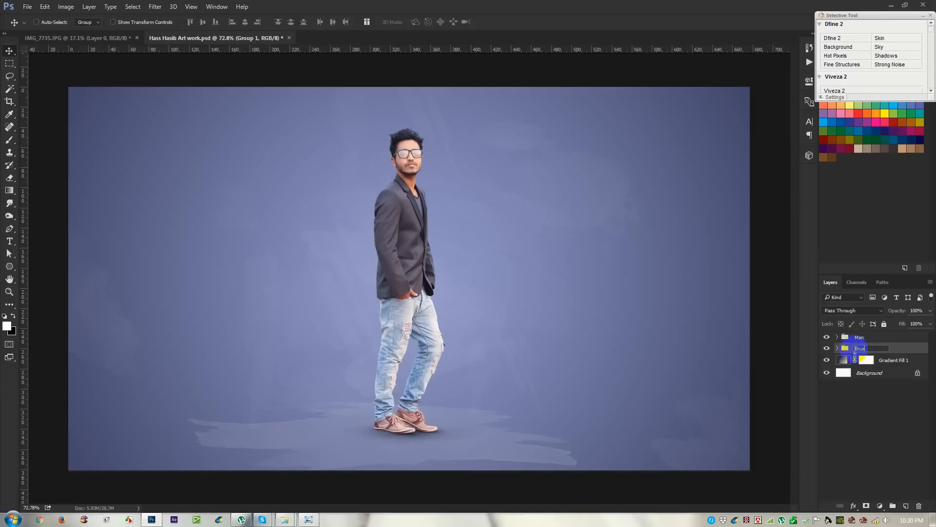
type("Brush")
left_click(882, 349)
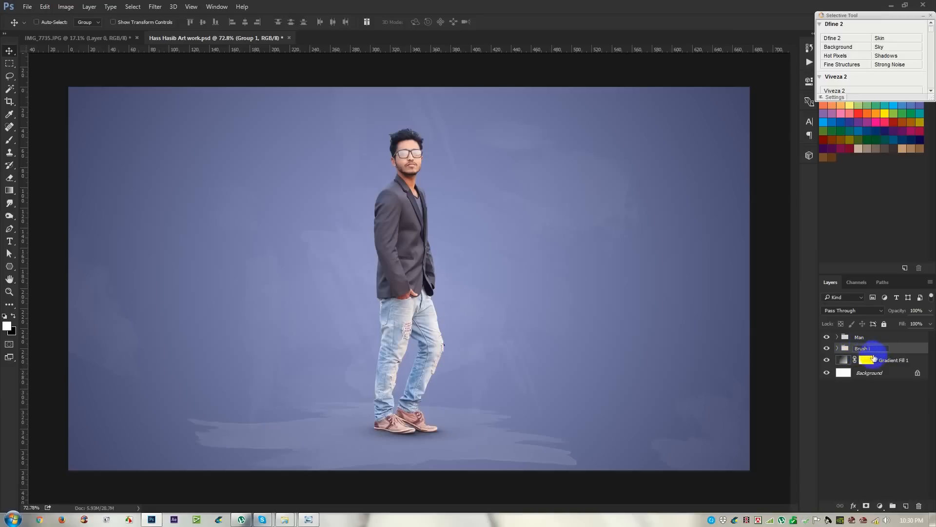
key("Return")
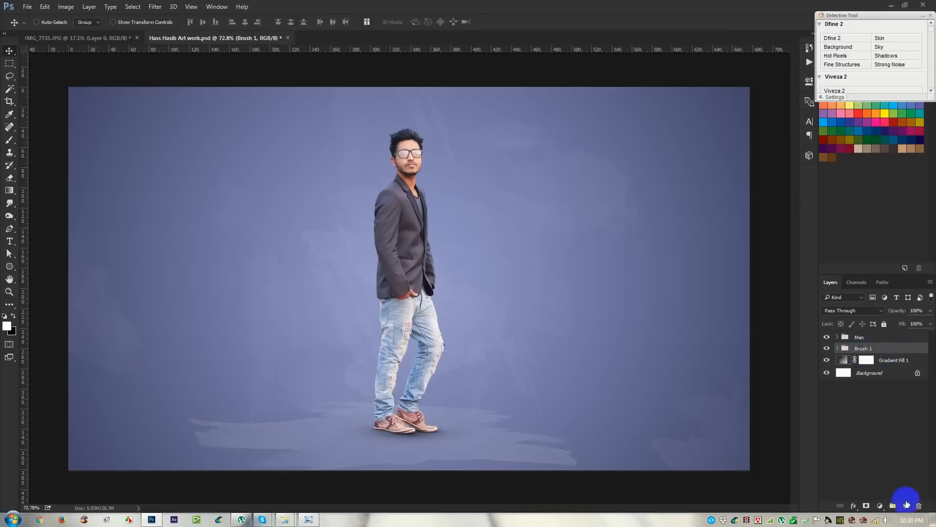
left_click(906, 505)
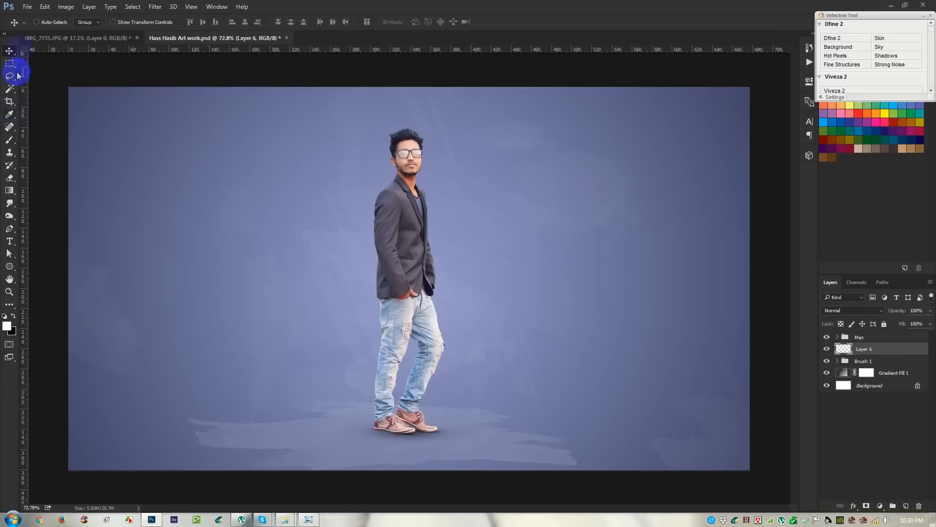
Create a new blank document 1000 x 1000 pixels with a white background
left_click(28, 7)
left_click(33, 19)
double_click(442, 166)
type("1000")
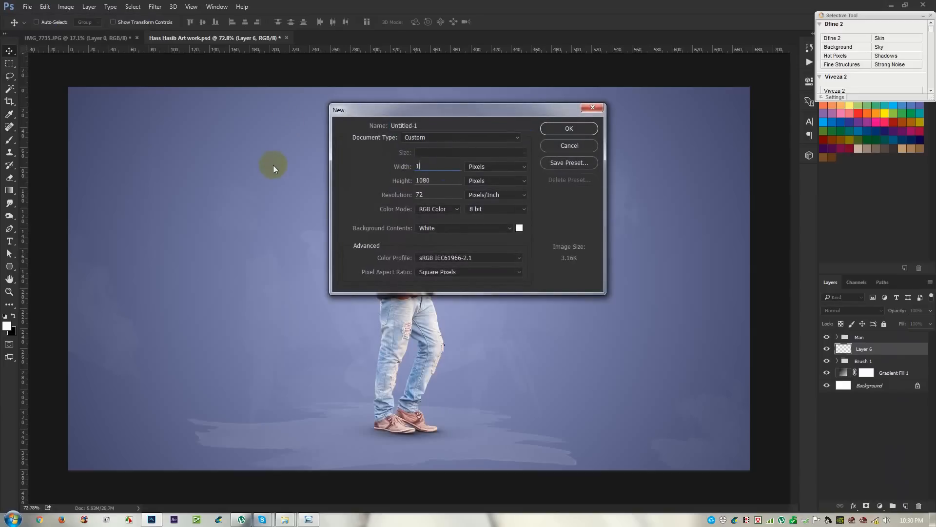
double_click(436, 180)
type("1000")
left_click(566, 129)
scroll(456, 248, "up", 2)
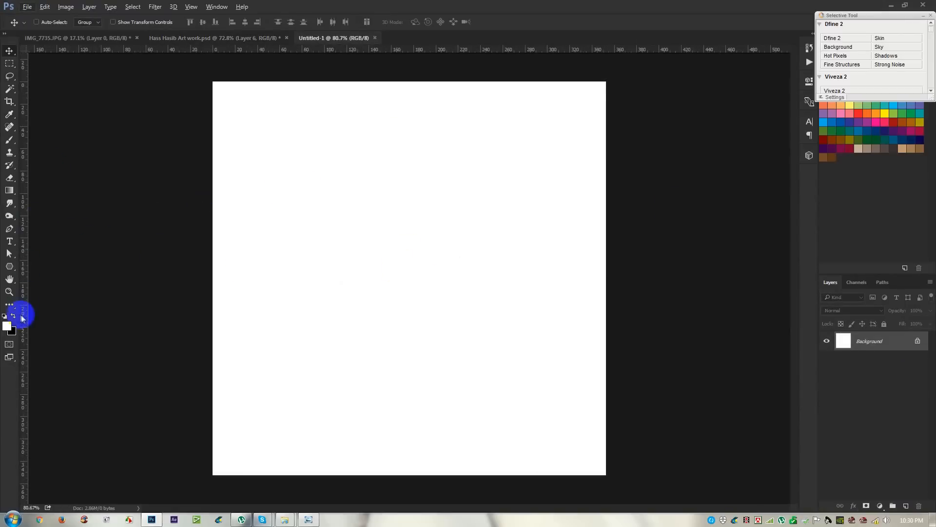
Draw a black thin circle-frame custom shape about 679 px wide near the middle of the new canvas
left_click(9, 266)
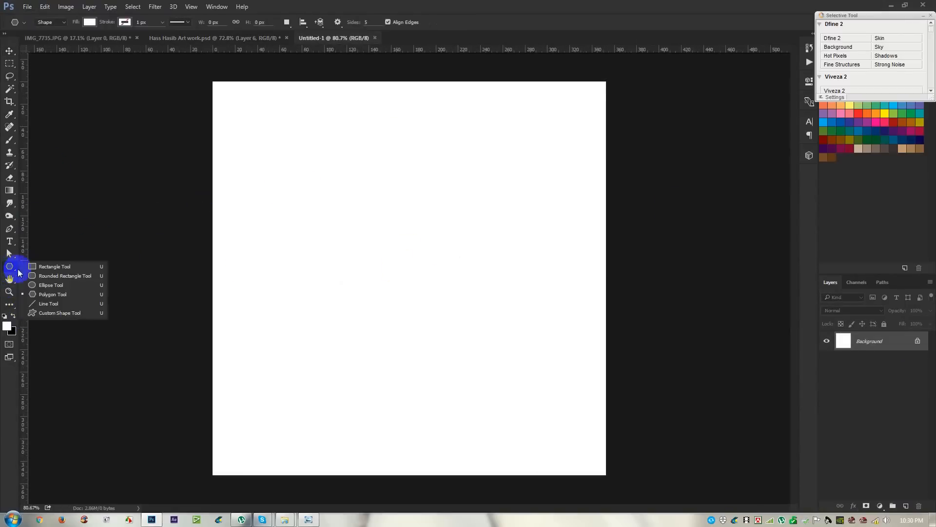
left_click(48, 295)
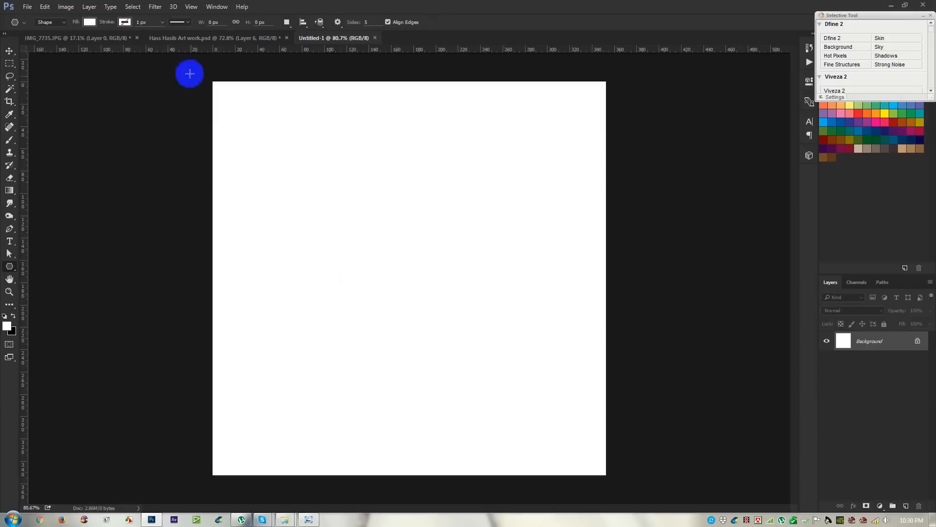
left_click(9, 266)
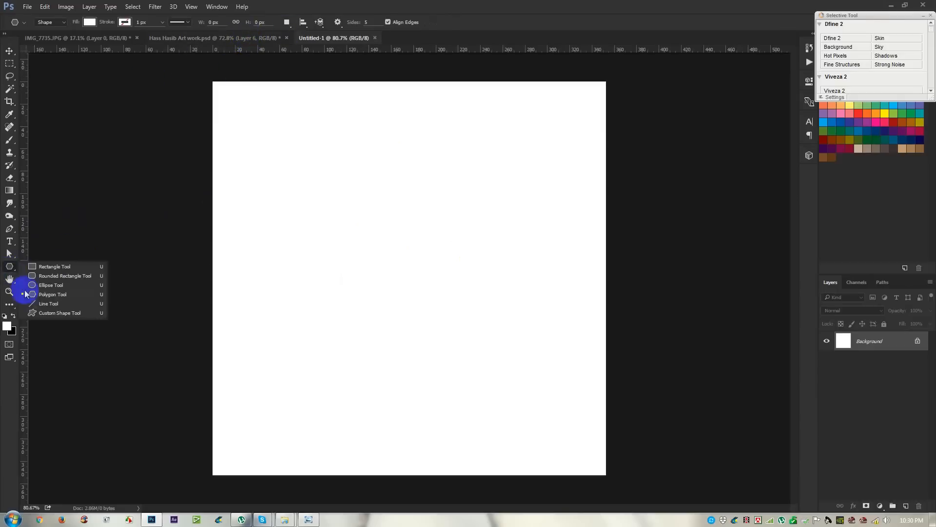
left_click(67, 317)
left_click(382, 21)
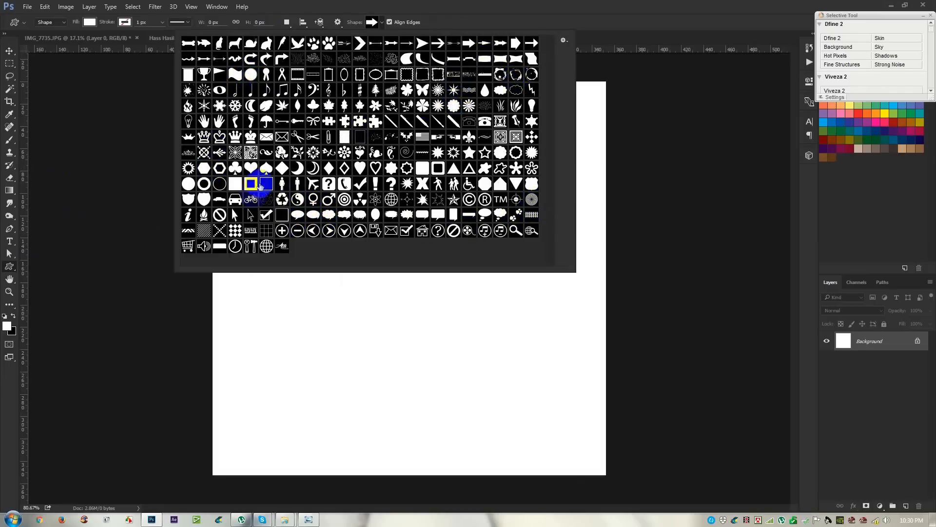
left_click(220, 183)
double_click(570, 6)
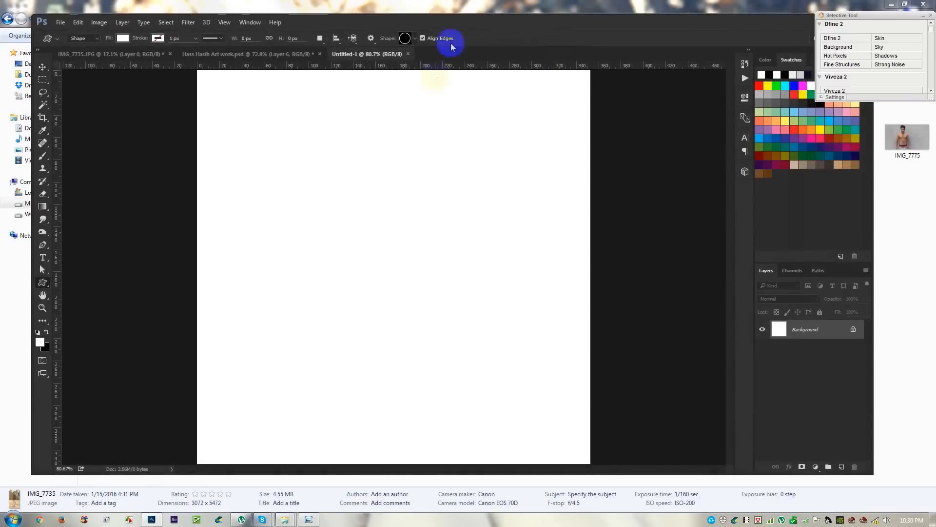
double_click(467, 24)
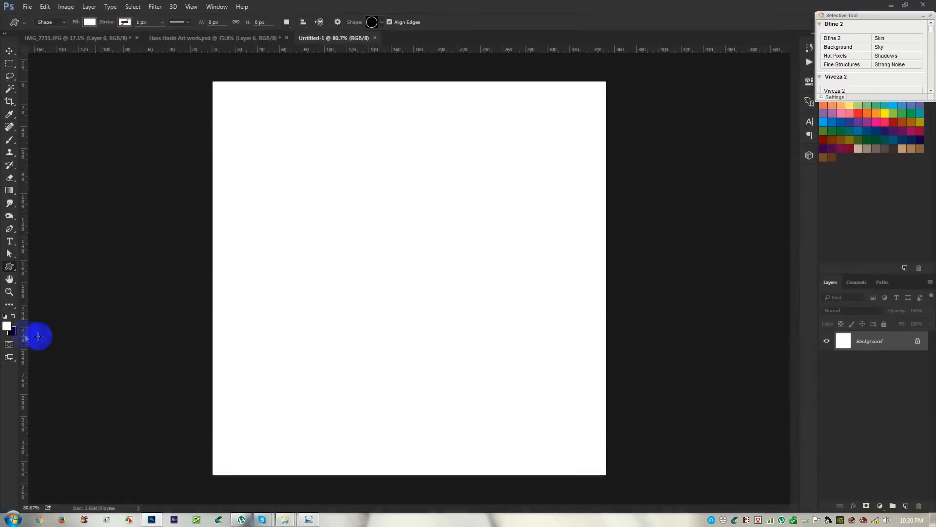
left_click(13, 316)
left_click_drag(273, 160, 626, 427)
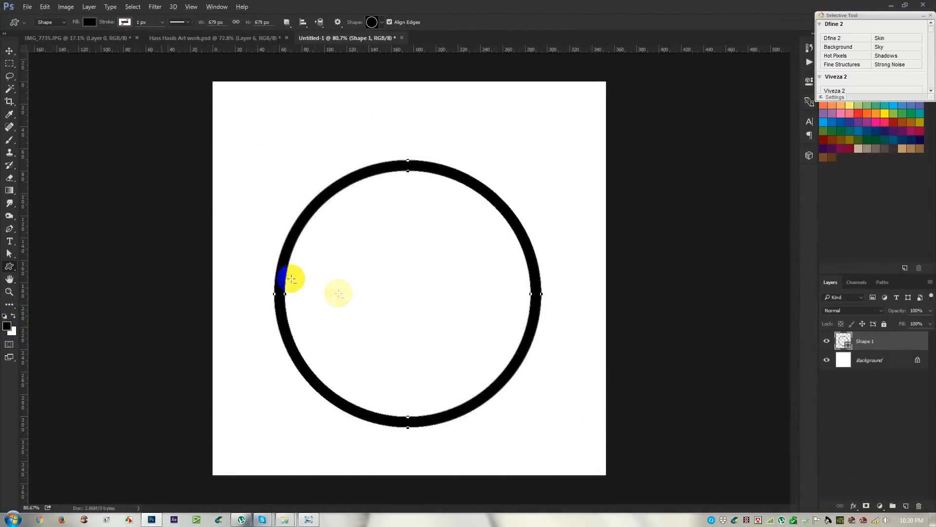
Scale the ring up to about 927 px across and centre it on the canvas
scroll(344, 293, "up", 2)
left_click(10, 51)
left_click_drag(450, 252, 443, 233)
scroll(444, 245, "down", 2)
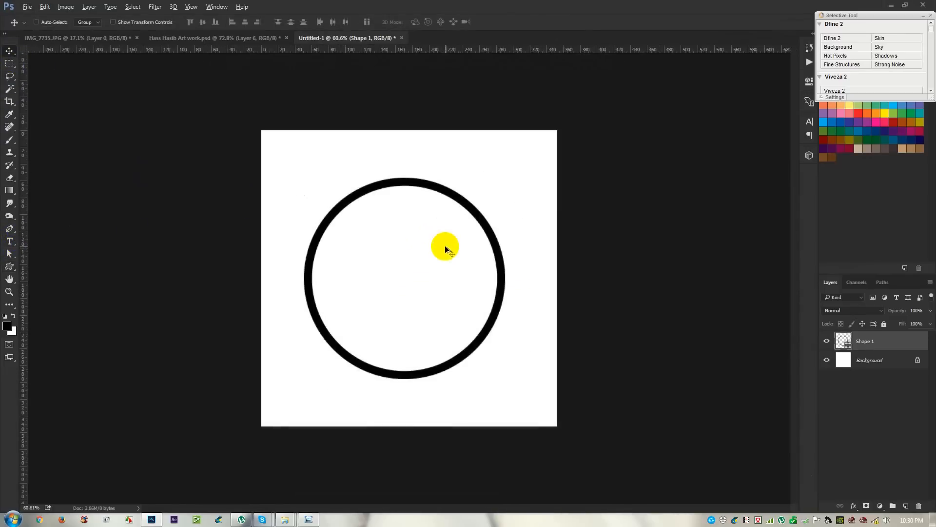
key("ctrl+t")
left_click_drag(509, 176, 559, 157)
left_click_drag(301, 385, 277, 421)
left_click_drag(408, 362, 418, 377)
key("Return")
scroll(416, 331, "up", 2)
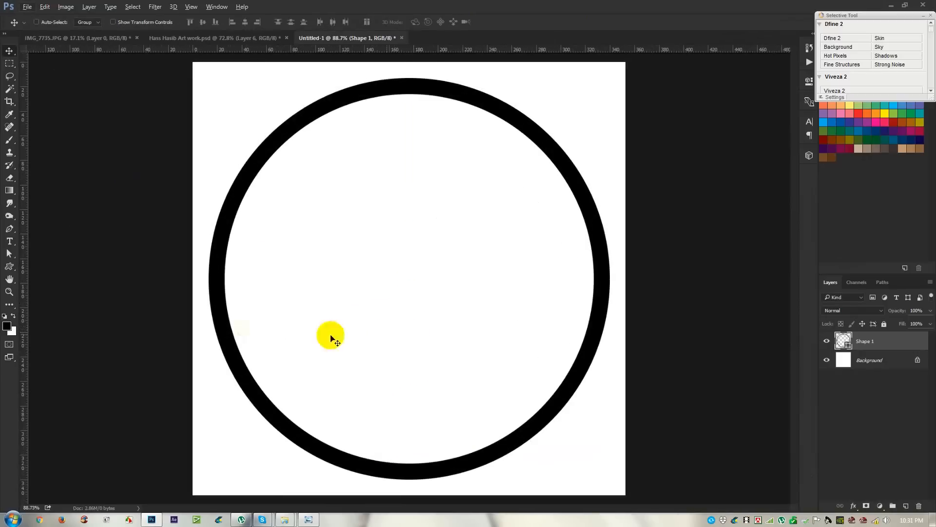
Select the four anchor points of the ring's inner circle with the Direct Selection tool
left_click(9, 253)
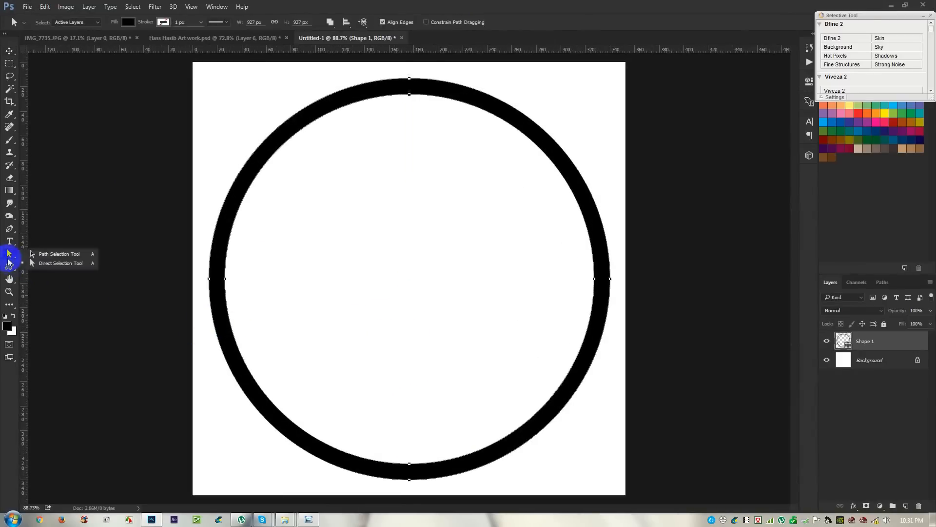
left_click(44, 262)
left_click_drag(310, 282, 217, 276)
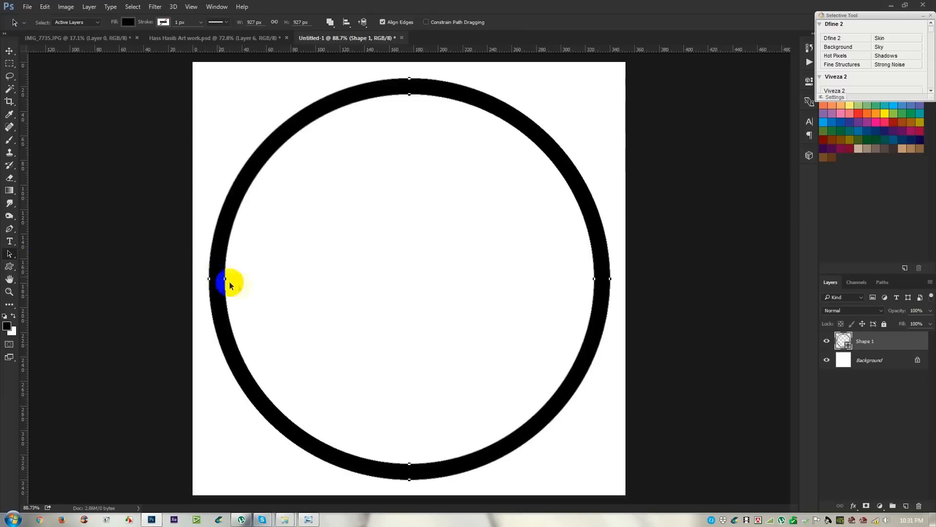
left_click(19, 252)
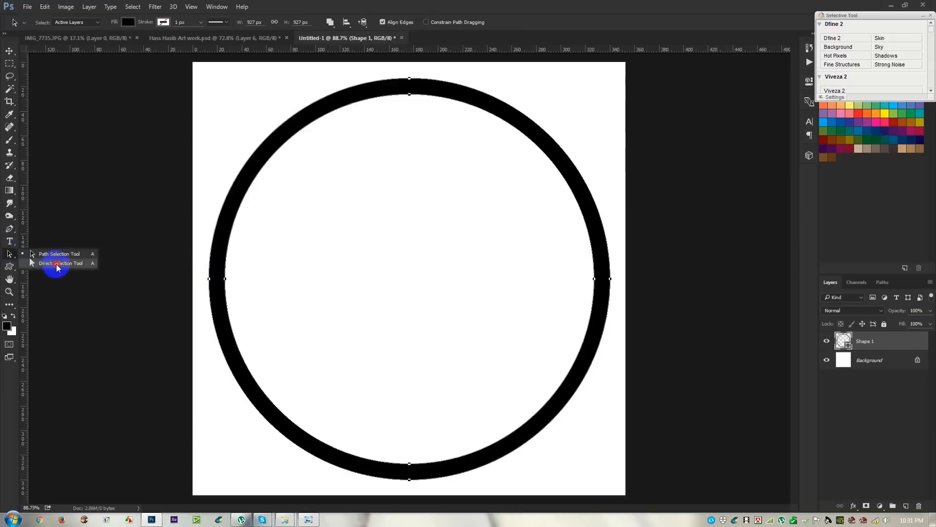
left_click(57, 264)
left_click(222, 279)
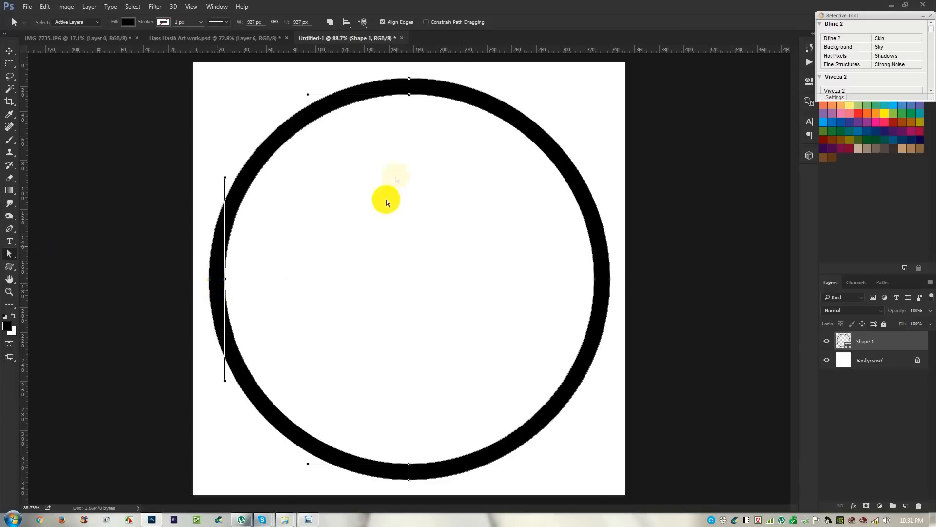
left_click_drag(427, 117, 402, 92)
left_click(595, 280, "shift")
left_click_drag(422, 463, 429, 471)
Enlarge the inner circle to about 106% to thin the ring's line, and shift the whole ring slightly down and right
key("ctrl+t")
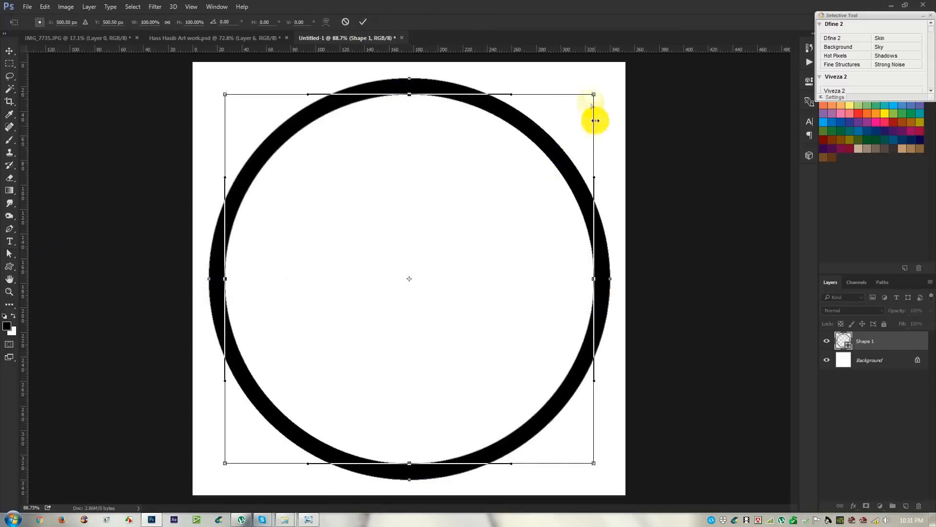
left_click_drag(594, 94, 613, 93)
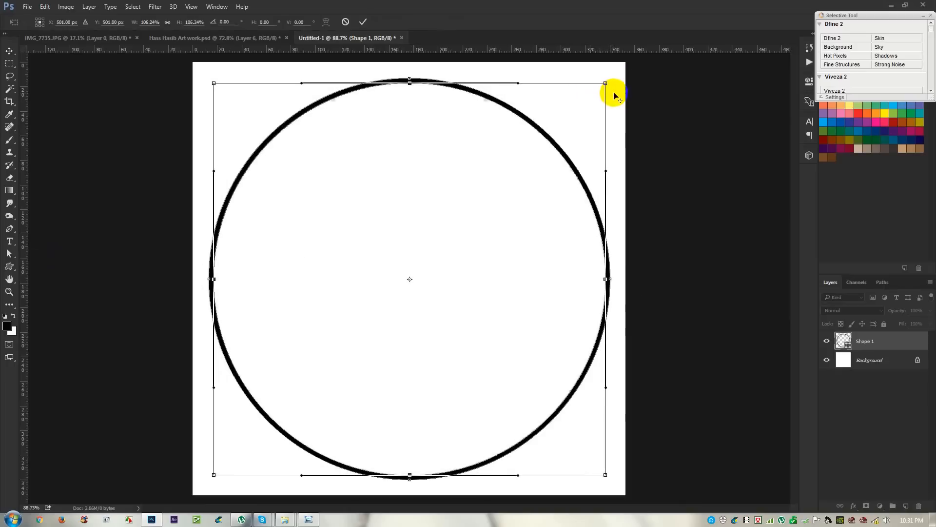
left_click(414, 46)
left_click_drag(178, 78, 695, 449)
left_click_drag(211, 64, 696, 512)
left_click_drag(172, 60, 715, 517)
left_click(9, 51)
left_click_drag(442, 210, 441, 212)
key("ctrl")
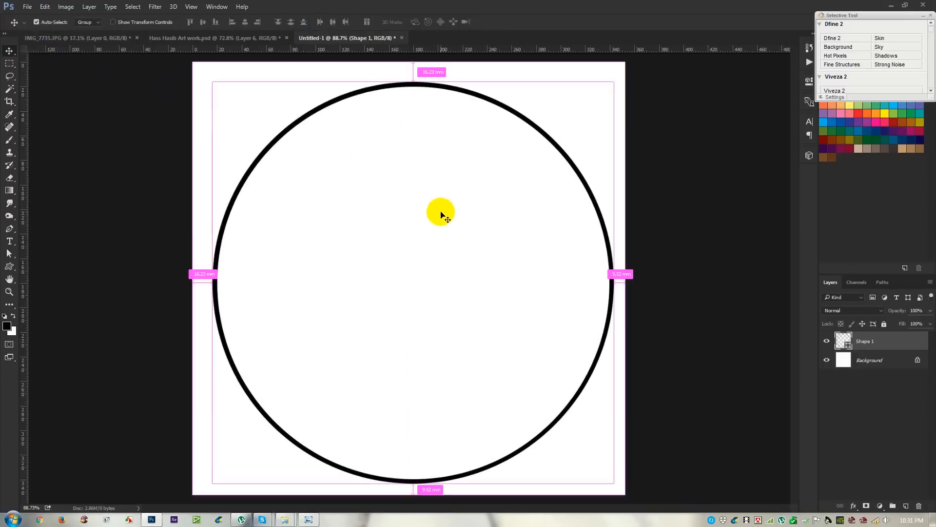
Duplicate the thin ring twice inward, scaling the copies about the centre to about 94.5% and 93.3% of the preceding ring
key("ctrl+j")
key("ctrl+t")
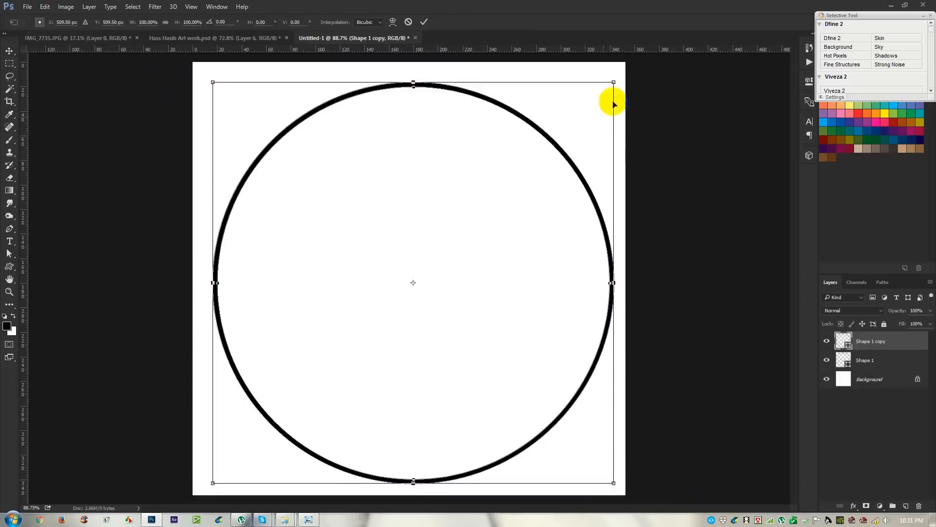
left_click_drag(614, 80, 602, 91)
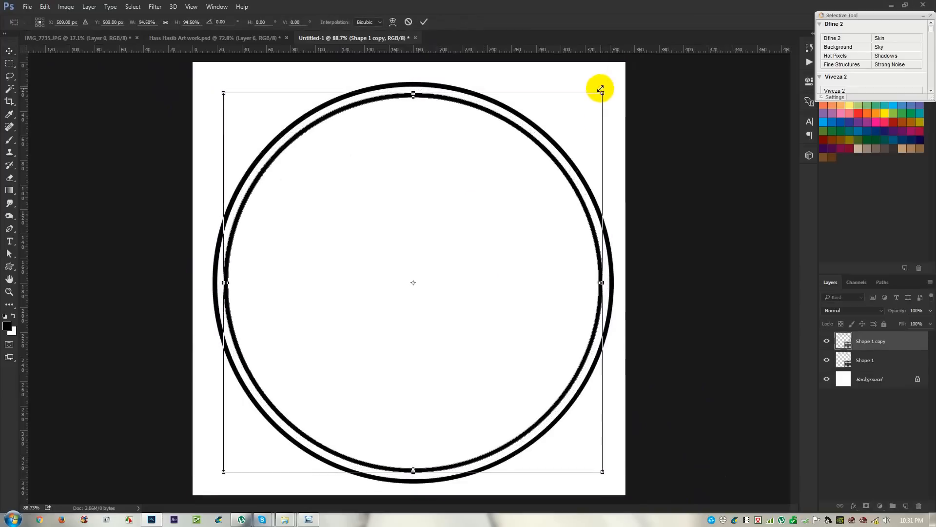
key("Return")
key("ctrl+j")
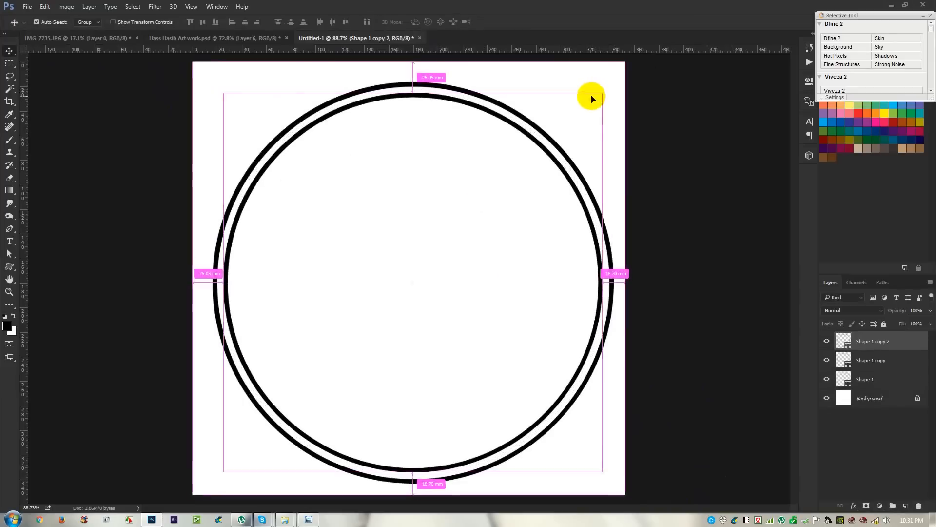
key("ctrl+t")
left_click_drag(604, 93, 591, 103)
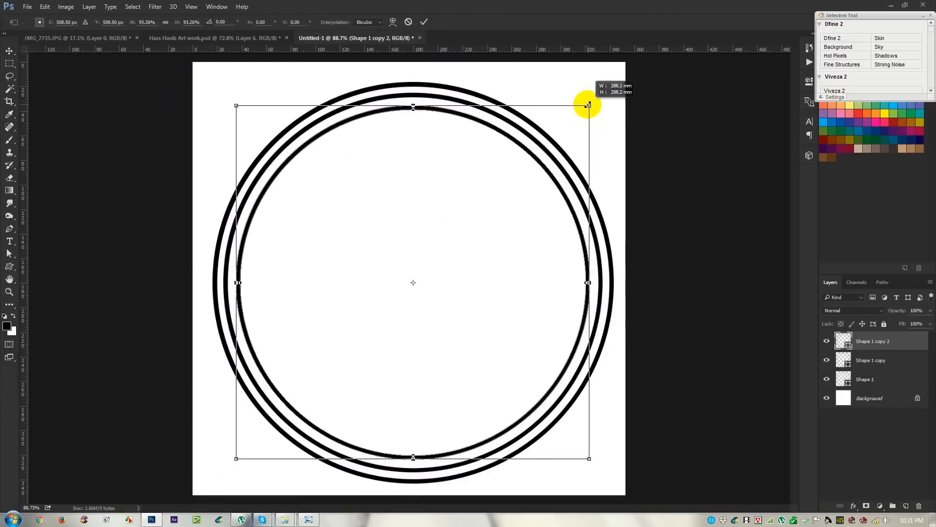
key("Return")
Add two more concentric ring copies further inward, scaling the second to about 91% of the preceding ring
key("ctrl+j")
key("ctrl+t")
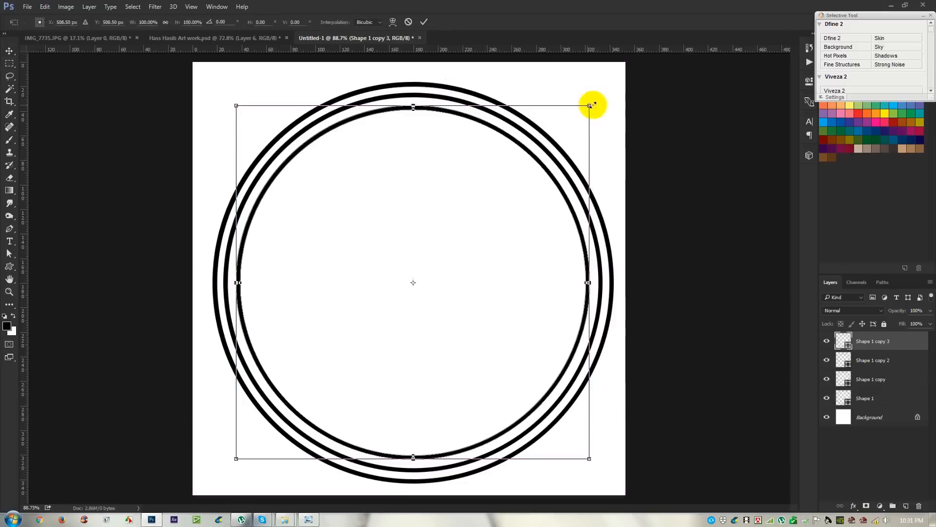
left_click_drag(590, 105, 573, 120)
key("Return")
key("ctrl+j")
key("ctrl+t")
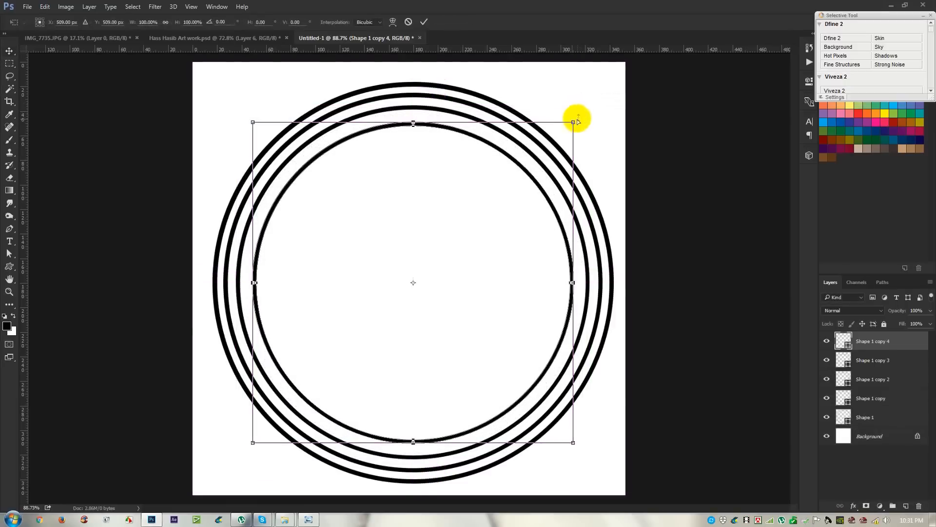
left_click_drag(575, 120, 559, 132)
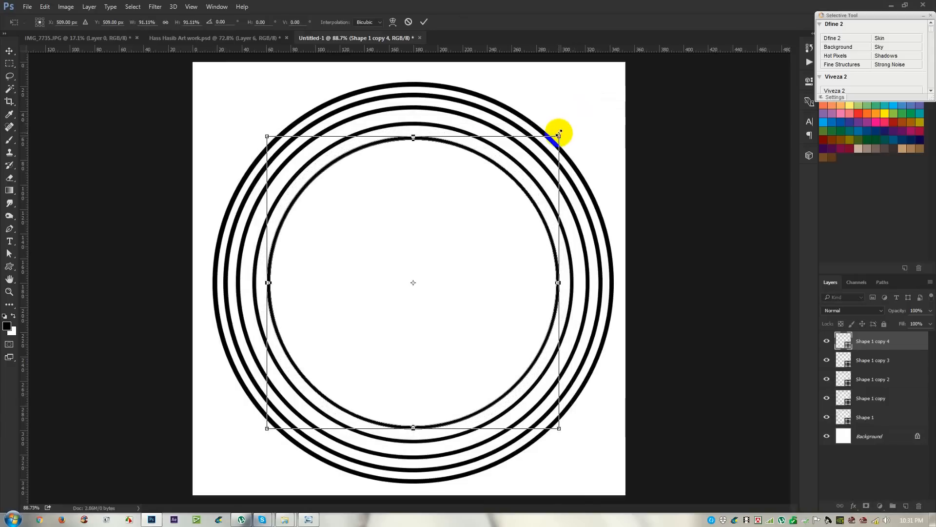
key("Return")
Create ring copies 5 and 6, each scaled down about the centre to keep roughly even gaps
key("ctrl+j")
key("ctrl+t")
left_click_drag(560, 134, 539, 147)
key("Return")
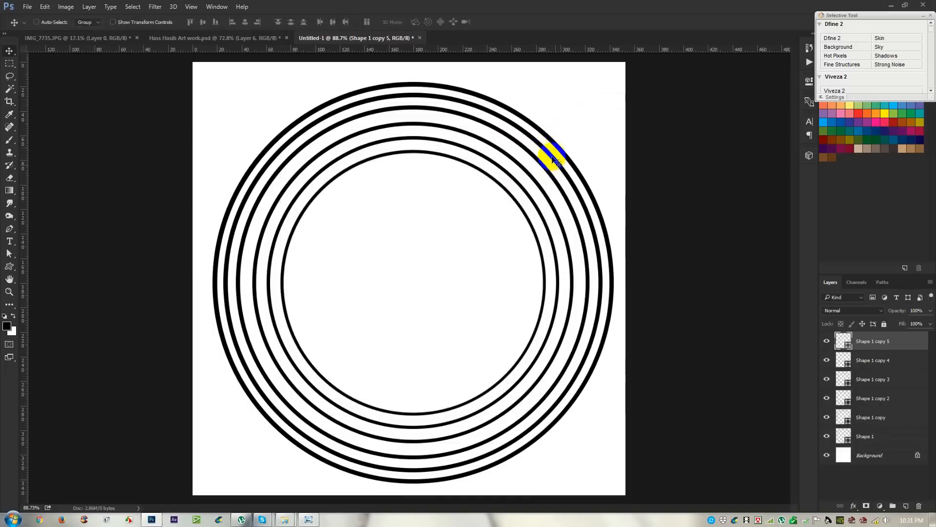
key("ctrl+j")
key("ctrl+t")
left_click_drag(542, 151, 526, 159)
key("Return")
Create ring copies 7 and 8, each scaled down about the centre inside the preceding ring
key("ctrl+j")
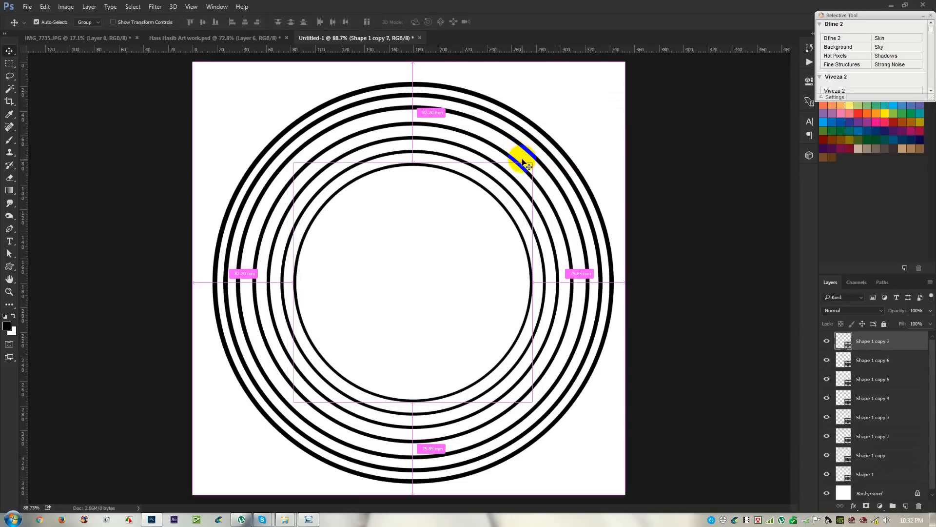
key("ctrl+t")
left_click_drag(522, 163, 507, 169)
key("Return")
key("ctrl+j")
key("ctrl+t")
left_click_drag(519, 175, 506, 190)
key("Return")
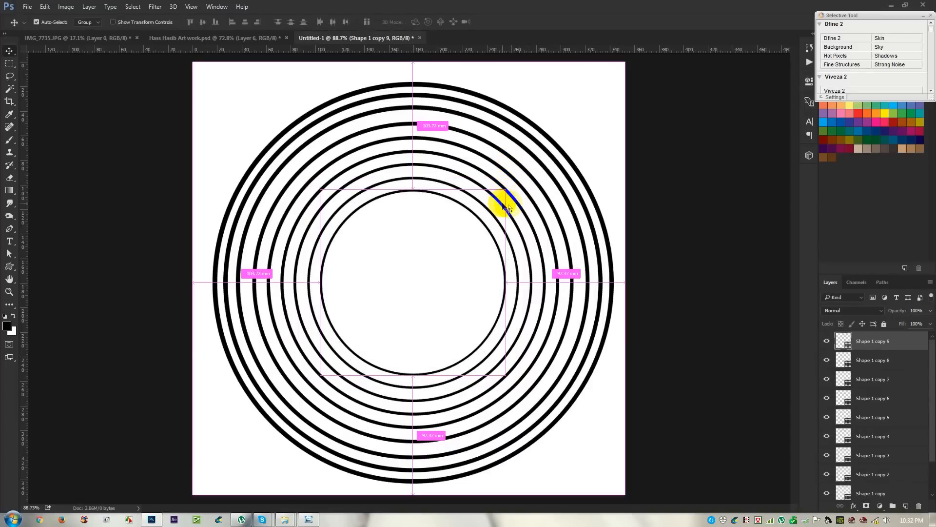
Create ring copies 9 and 10 inside the smallest ring, scaling copy 9 to about 87% of the preceding ring
key("ctrl+t")
left_click_drag(497, 191, 487, 195)
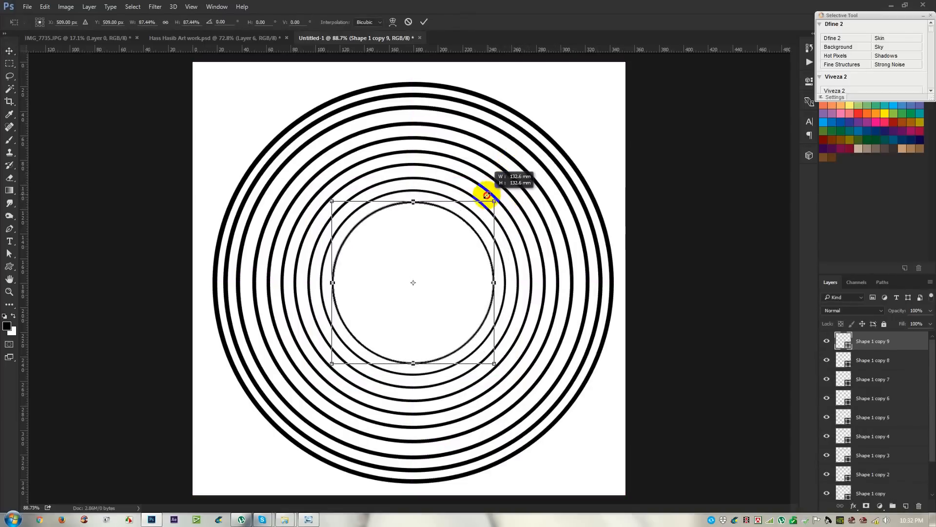
key("Return")
key("ctrl+j")
key("ctrl+t")
left_click_drag(493, 200, 481, 210)
key("Return")
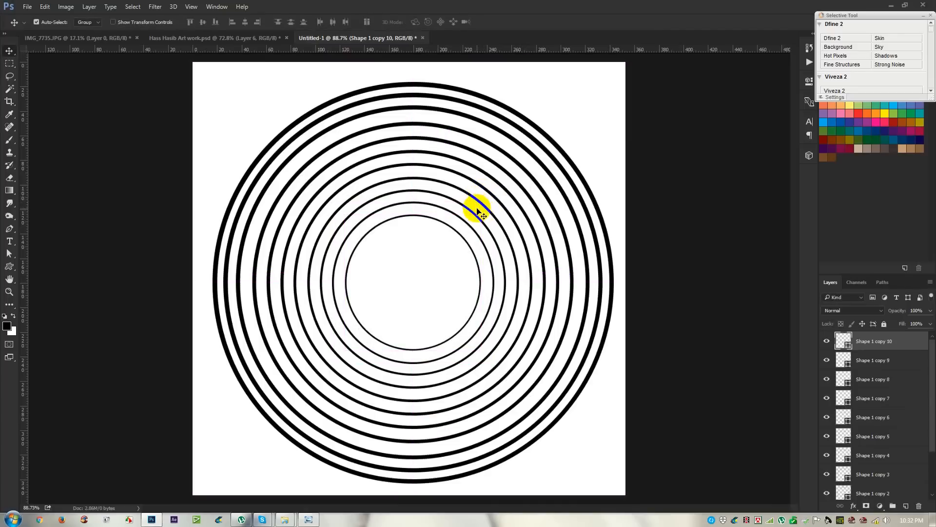
Create ring copies 11 and 12, each scaled down about the centre toward the middle of the pattern
key("ctrl+t")
left_click_drag(480, 215, 470, 225)
key("Return")
key("ctrl+j")
key("ctrl+t")
left_click_drag(467, 228, 427, 257)
key("Return")
Fill the middle of the pattern with ring copies 13, 14 and 15, each scaled smaller about the common centre
key("ctrl+j")
key("ctrl+t")
key("Return")
key("ctrl+j")
key("ctrl+t")
key("Return")
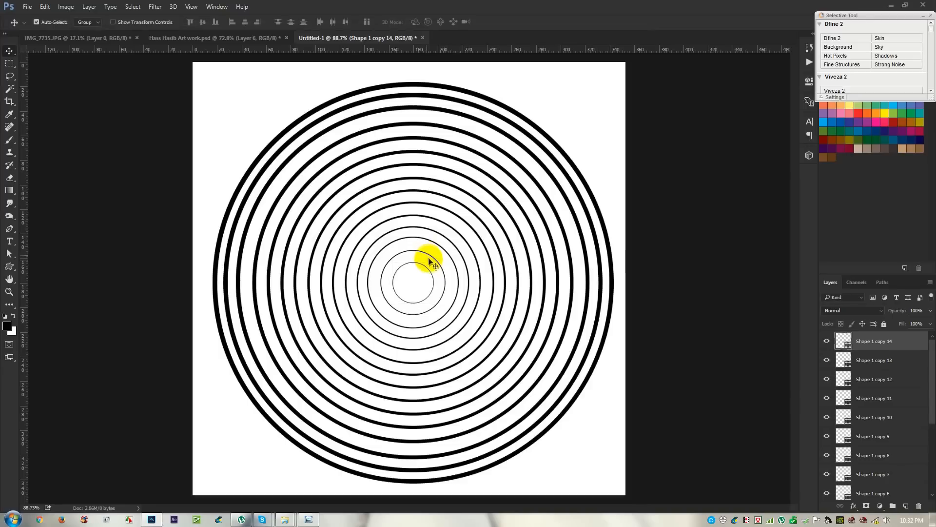
key("ctrl+t")
left_click_drag(436, 263, 424, 269)
key("Return")
Merge all the ring layers, from Shape 1 to Shape 1 copy 15, into a single layer above the background
scroll(468, 300, "down", 3)
scroll(464, 301, "up", 5)
scroll(872, 399, "down", 2)
scroll(871, 399, "down", 2)
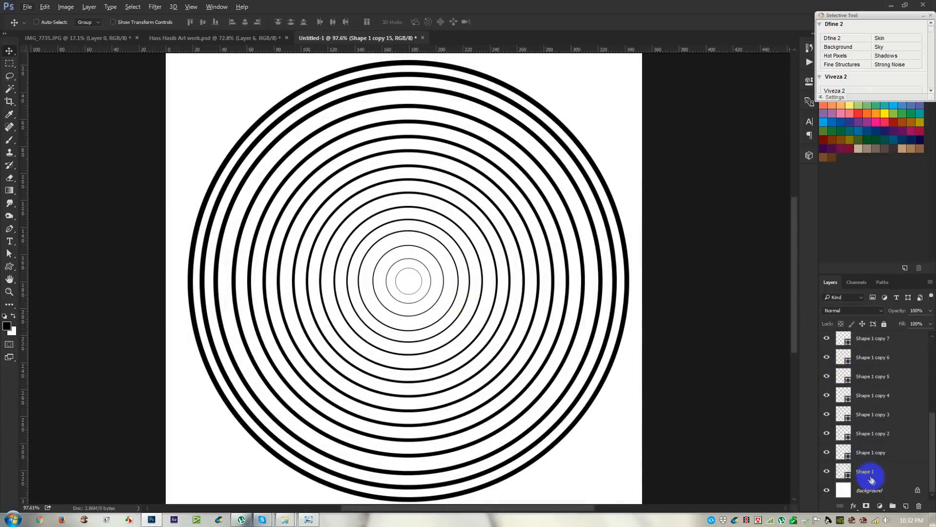
left_click(875, 465, "shift")
key("ctrl+e")
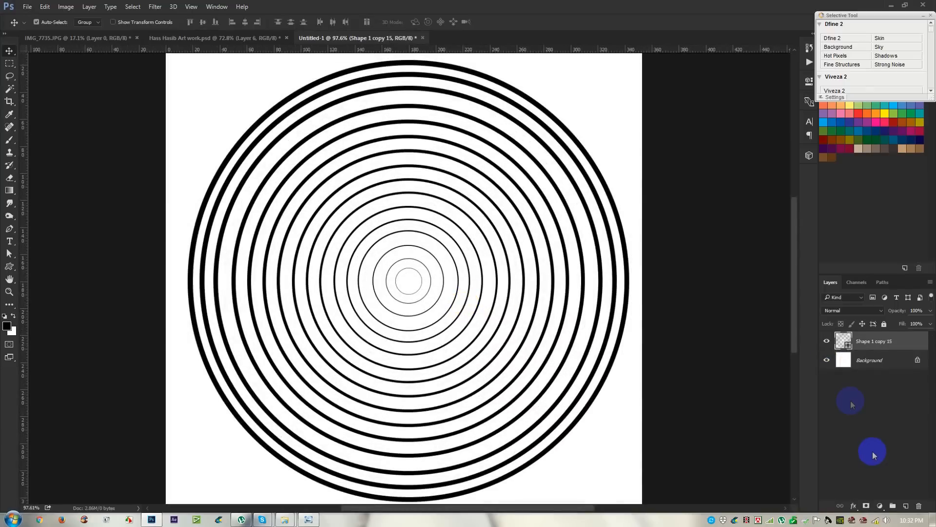
Define the concentric ring pattern as a brush preset named 0
key("ctrl+minus")
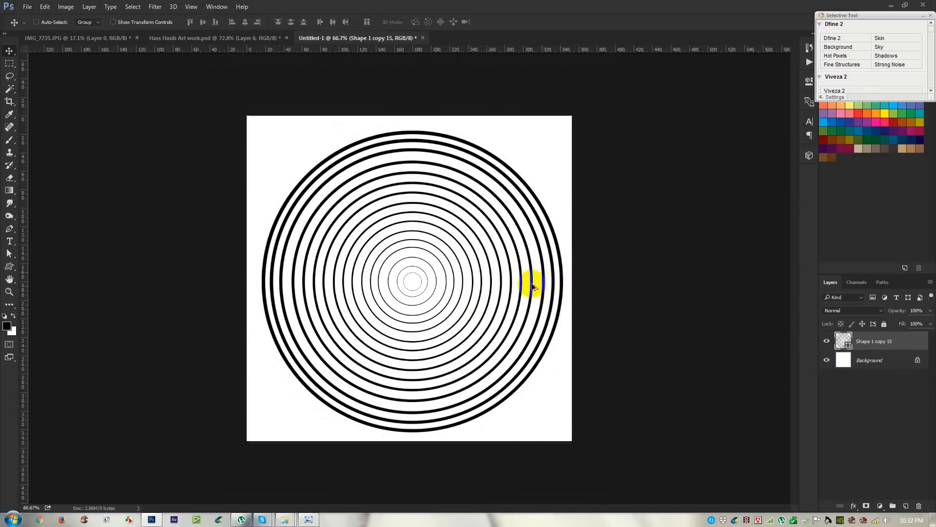
scroll(533, 284, "up", 2)
scroll(534, 283, "up", 1)
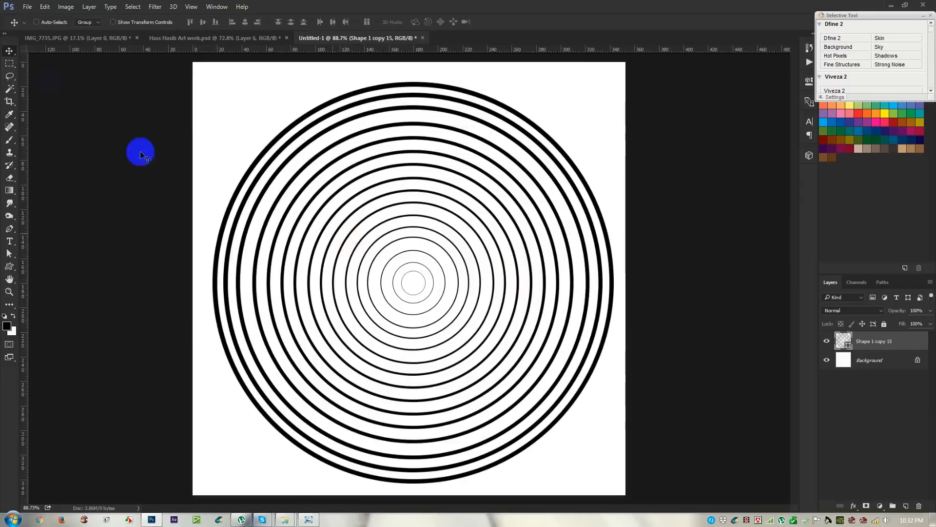
left_click(44, 7)
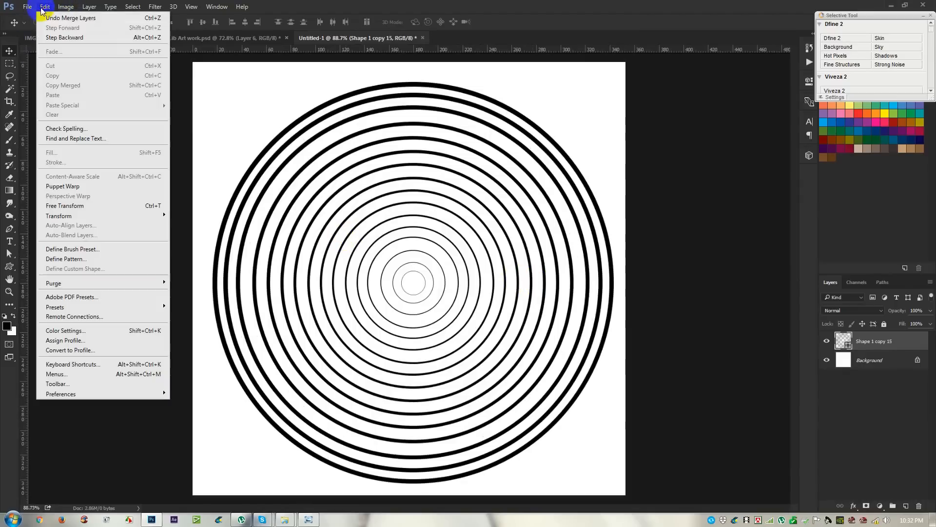
left_click(91, 250)
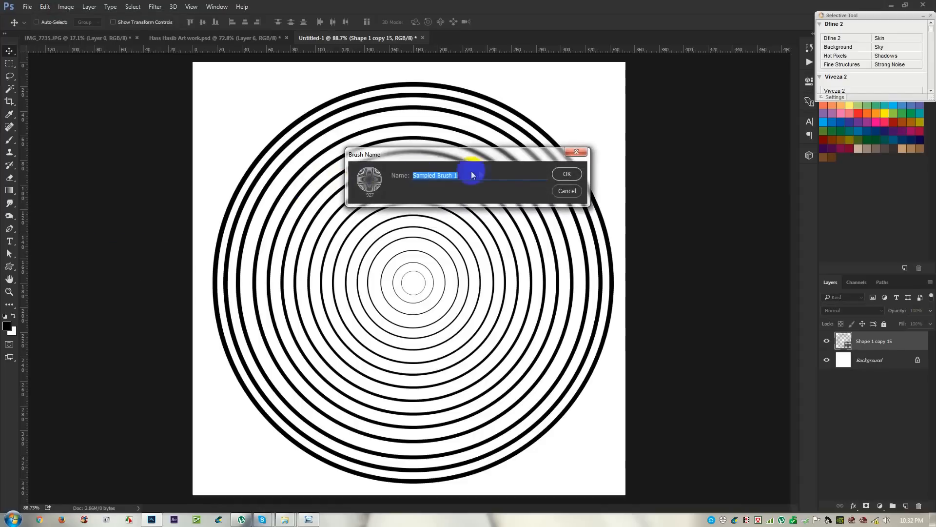
type("0")
left_click(566, 174)
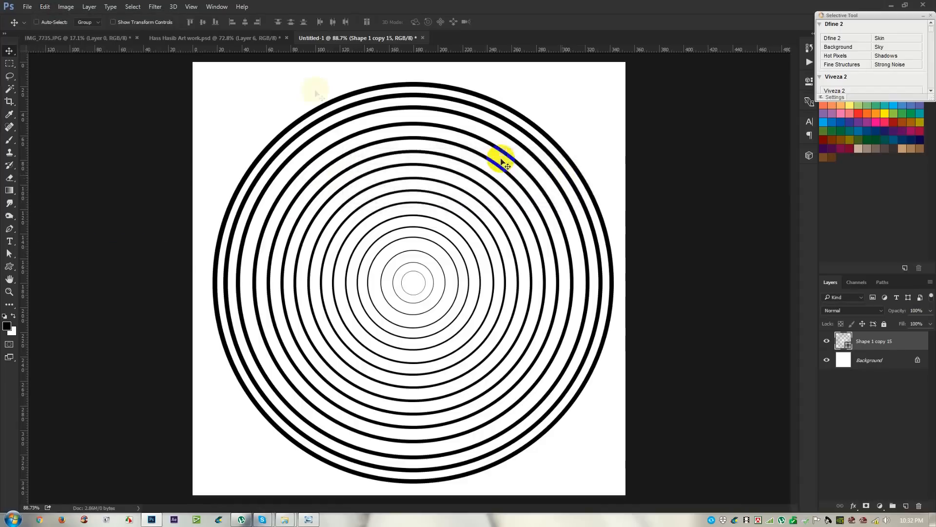
Switch to the man's artwork document and ready the Brush tool with the 927 px concentric ring brush on Layer 6
left_click(197, 40)
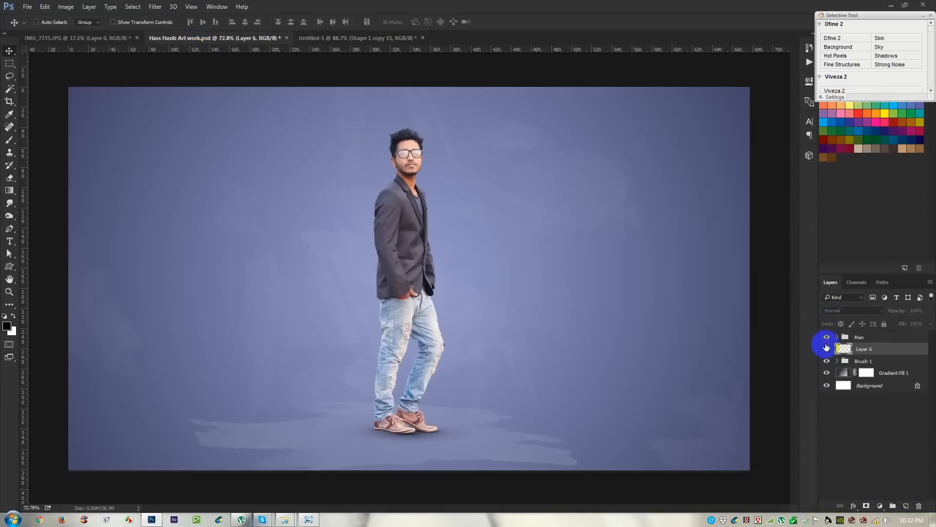
left_click(10, 140)
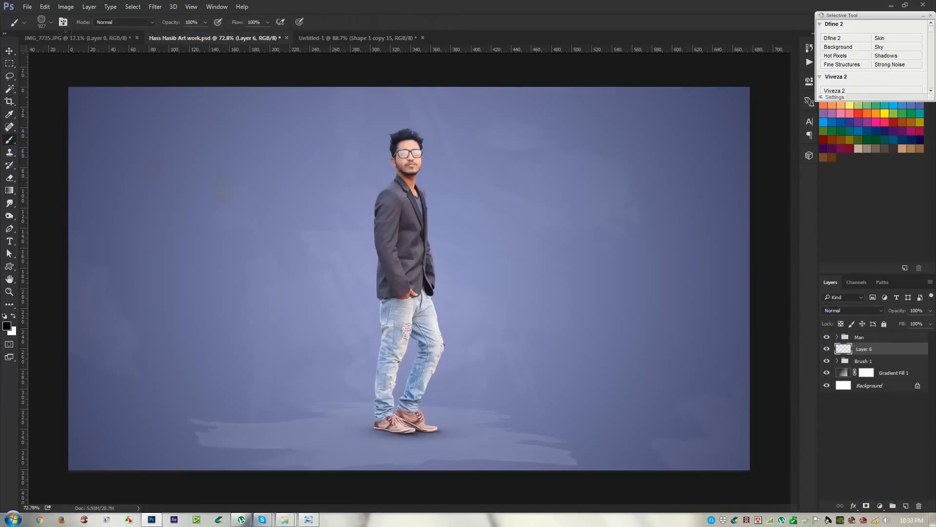
right_click(231, 189)
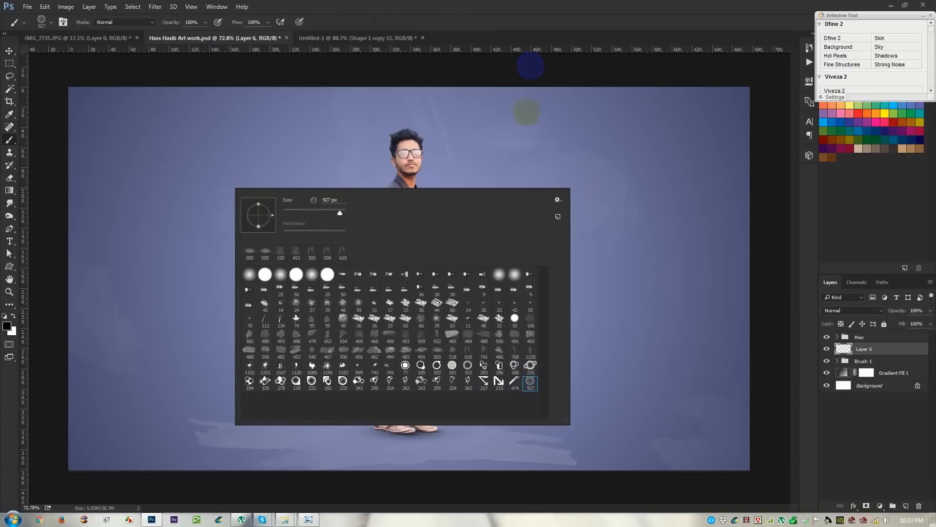
left_click(531, 43)
Undo a black trial stamp of the rings, and stamp them in white at 600 px behind the man on Layer 6
left_click(399, 266)
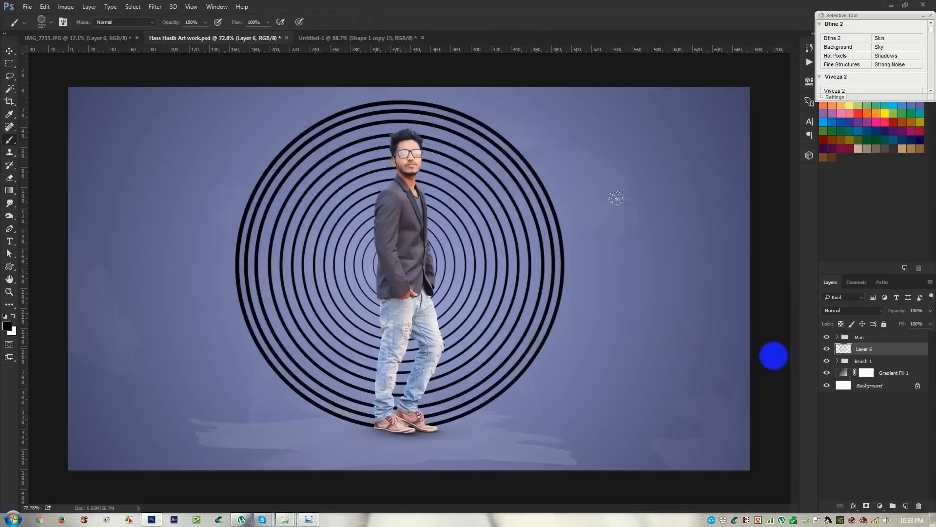
key("ctrl+z")
left_click(17, 319)
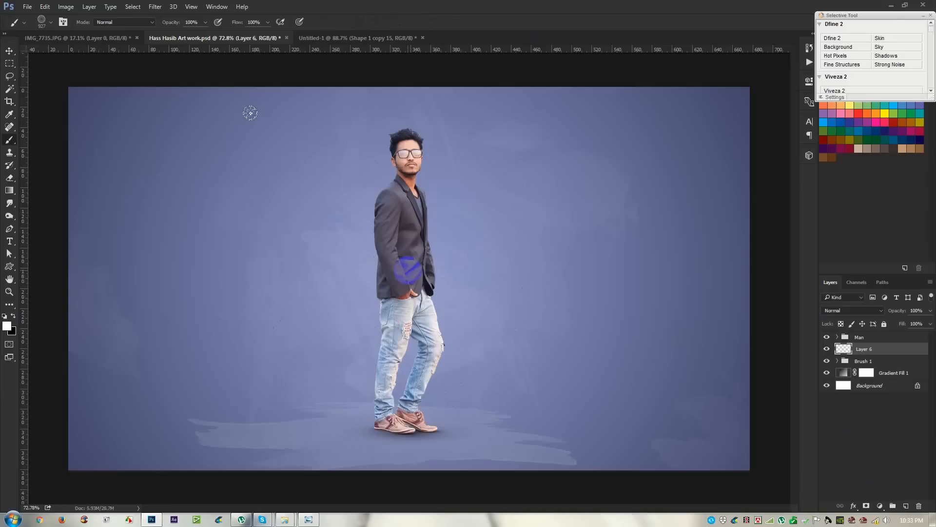
key("bracketright")
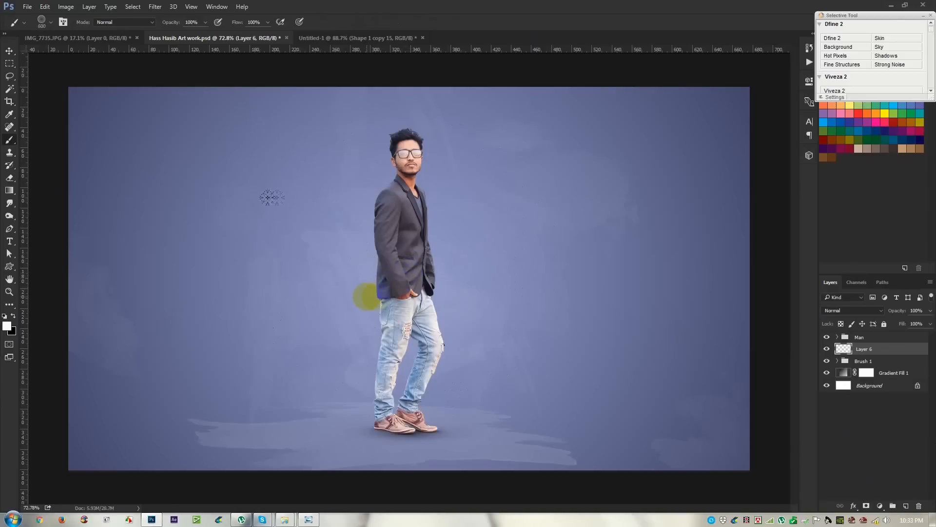
left_click(385, 295)
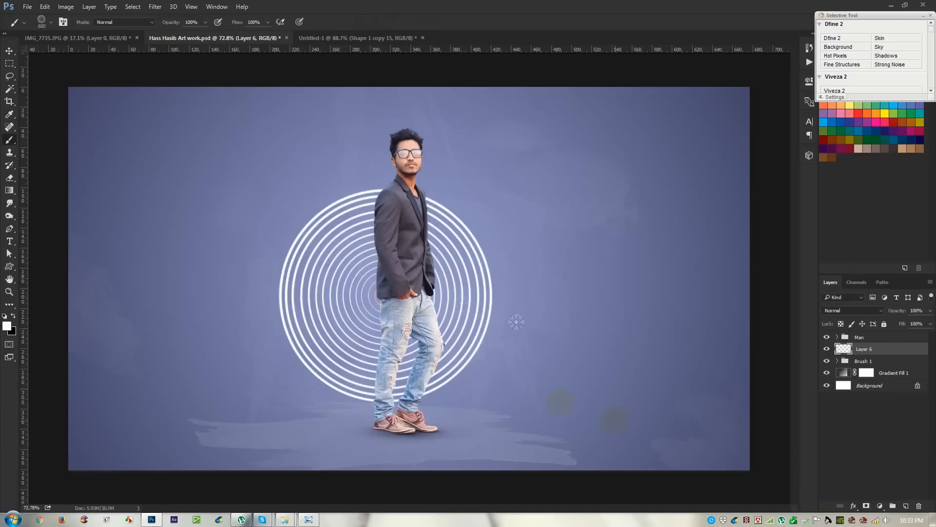
left_click(9, 51)
scroll(296, 211, "up", 1)
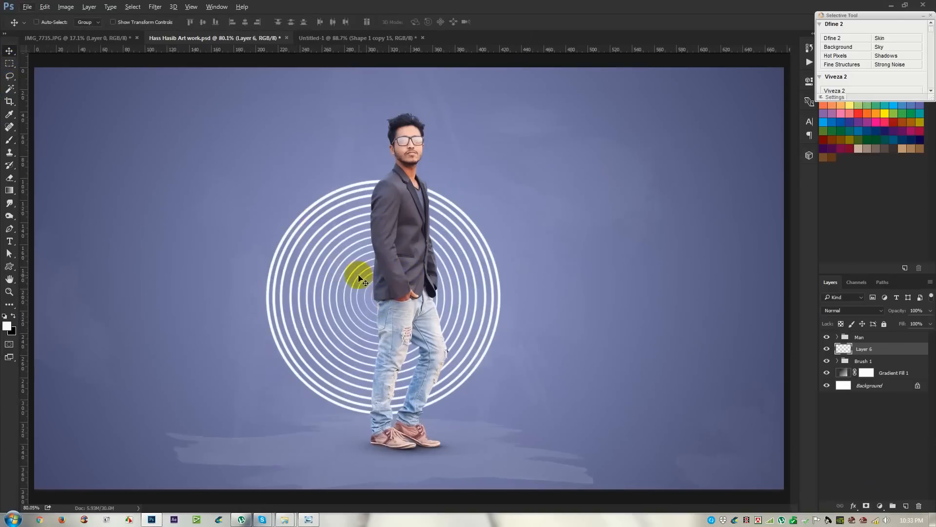
Set the opacity of the ring layer, Layer 6, to 25%
left_click_drag(897, 312, 860, 311)
left_click(915, 310)
type("25")
key("Return")
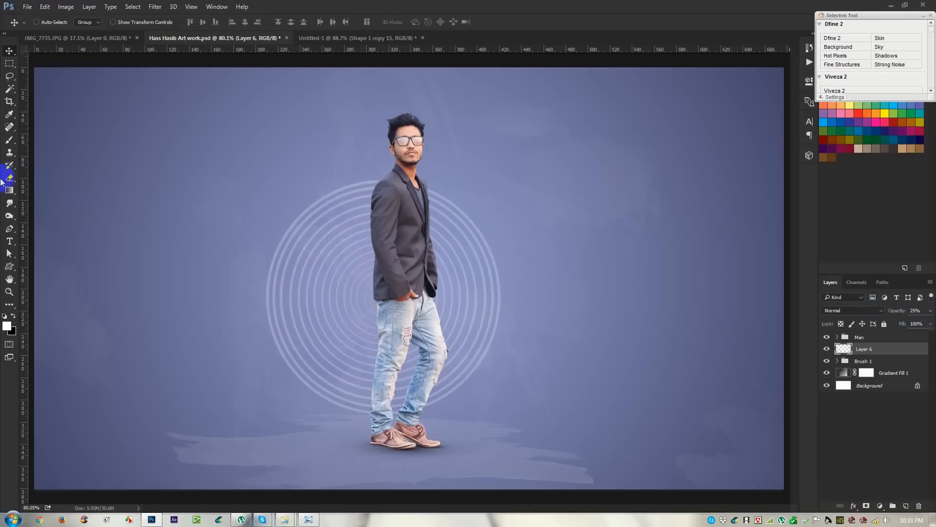
Add a layer mask to Layer 6 and fill it with a white-to-black radial gradient centred on the rings to fade their outer edges
left_click(866, 507)
right_click(11, 190)
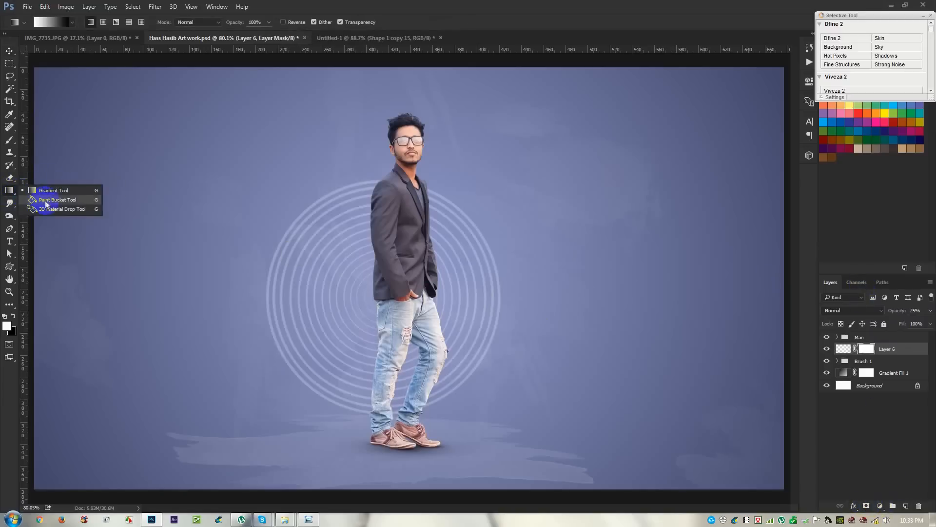
left_click(46, 192)
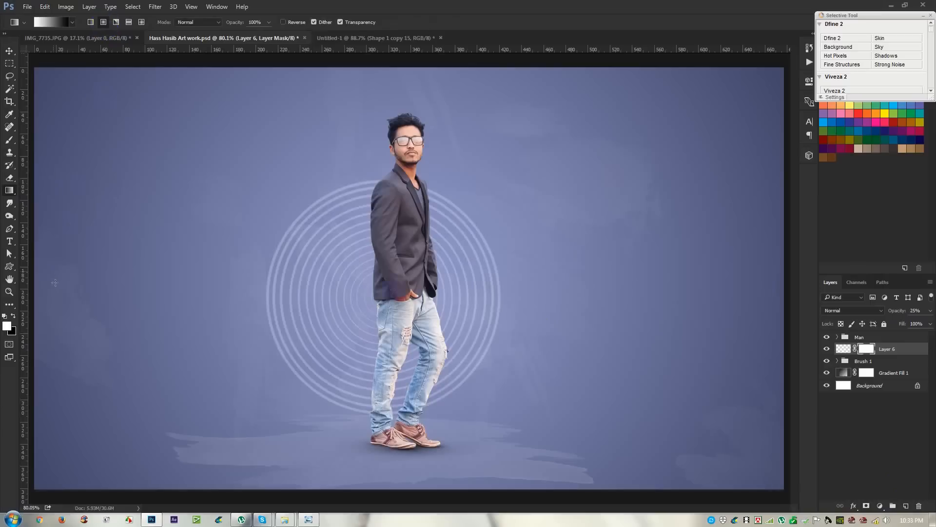
left_click_drag(485, 227, 485, 226)
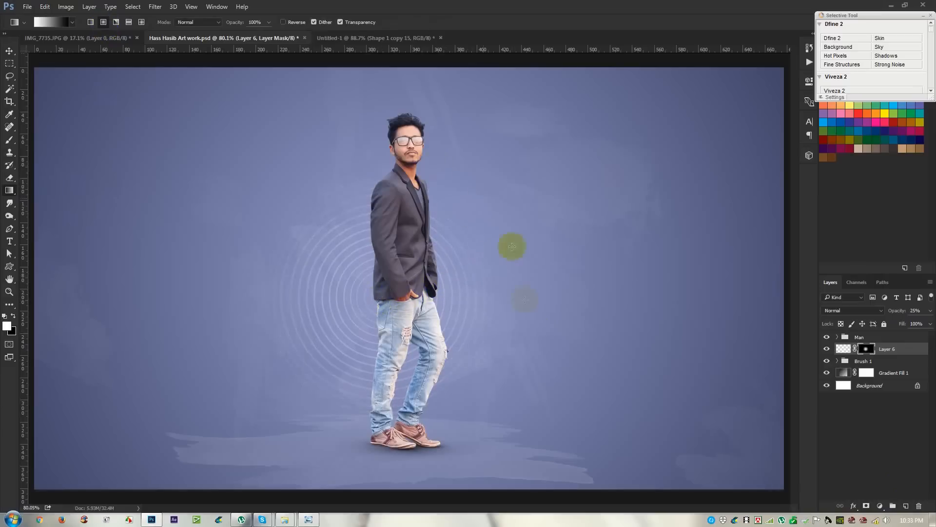
Set the opacity of the masked ring layer, Layer 6, to 100%
left_click(9, 51)
scroll(418, 236, "down", 4)
scroll(418, 235, "up", 4)
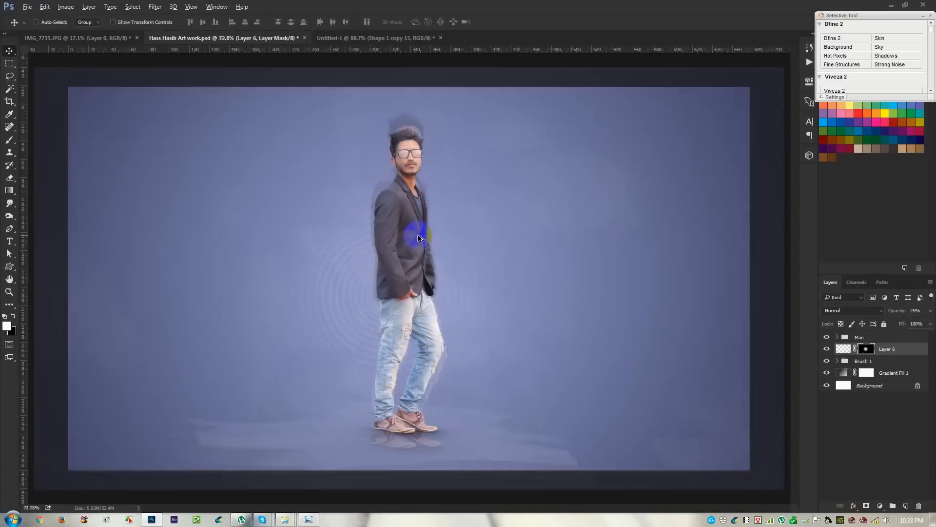
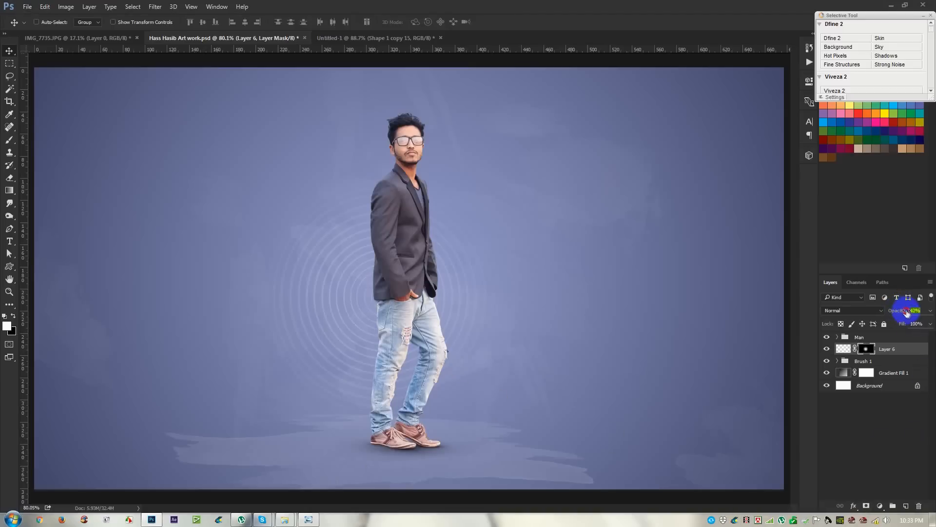
left_click_drag(917, 314, 932, 320)
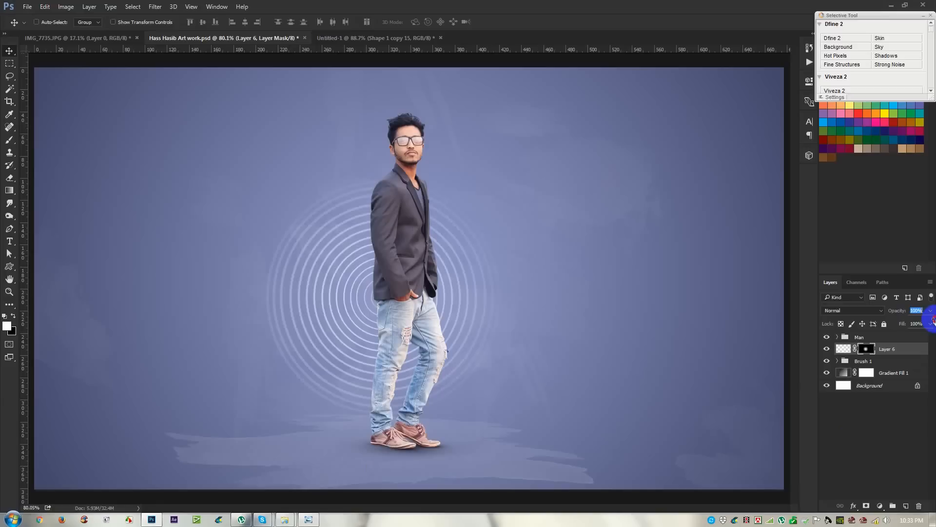
left_click_drag(899, 312, 925, 312)
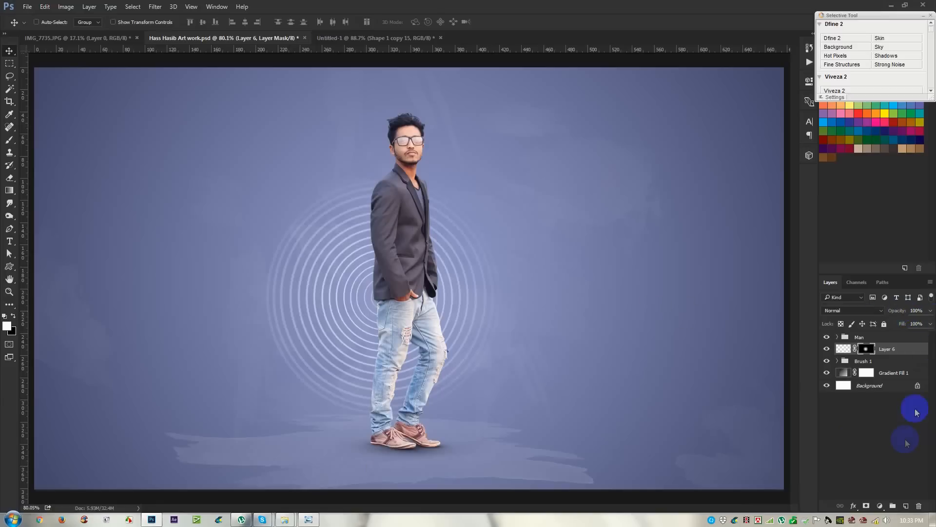
Add a new layer above the existing circles and stamp white concentric circles beside the man with the Brush tool
left_click(905, 506)
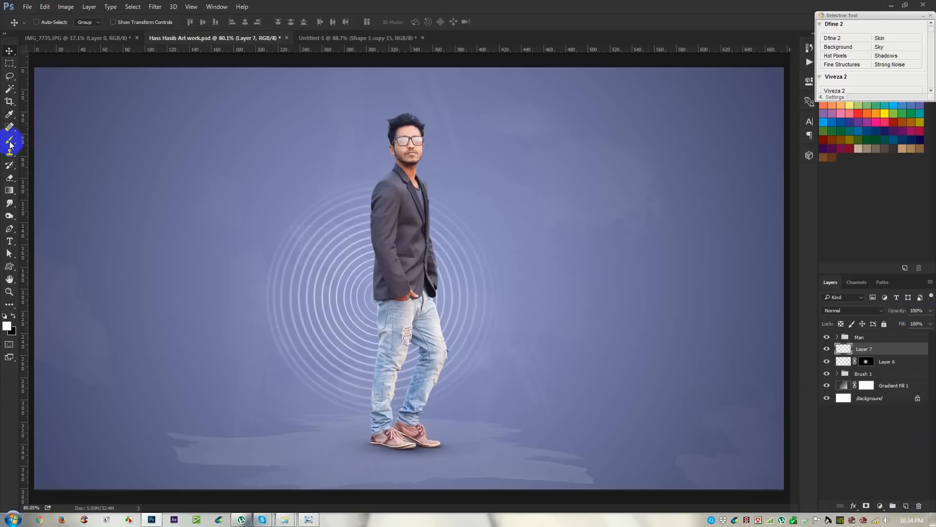
left_click(10, 141)
left_click(589, 285)
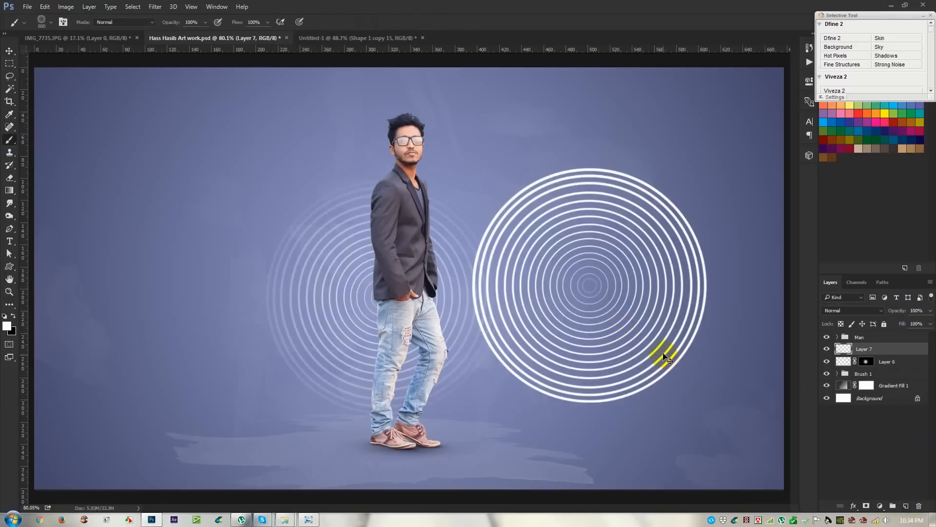
Squash the stamped circles into a flat ellipse, about 72% wide and 12% high, and place it under the man's feet
key("ctrl+t")
left_click_drag(600, 175, 613, 355)
left_click_drag(570, 395, 408, 463)
left_click_drag(442, 433, 436, 441)
left_click_drag(503, 459, 473, 460)
left_click_drag(409, 458, 408, 460)
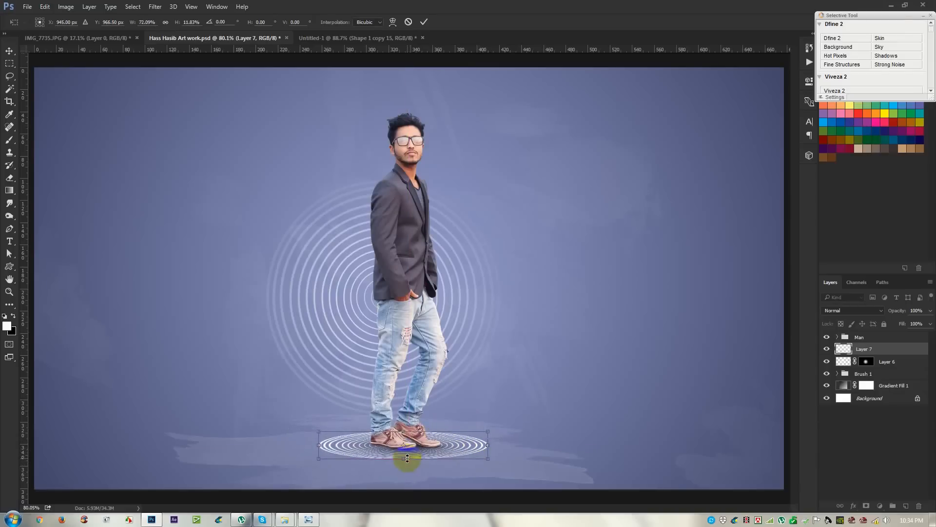
key("Return")
Nudge the floor ellipse slightly up and left under the shoes and lower its layer opacity to 70%
left_click(9, 51)
key("Up")
key("Up")
key("Left")
key("Left")
key("Left")
key("Left")
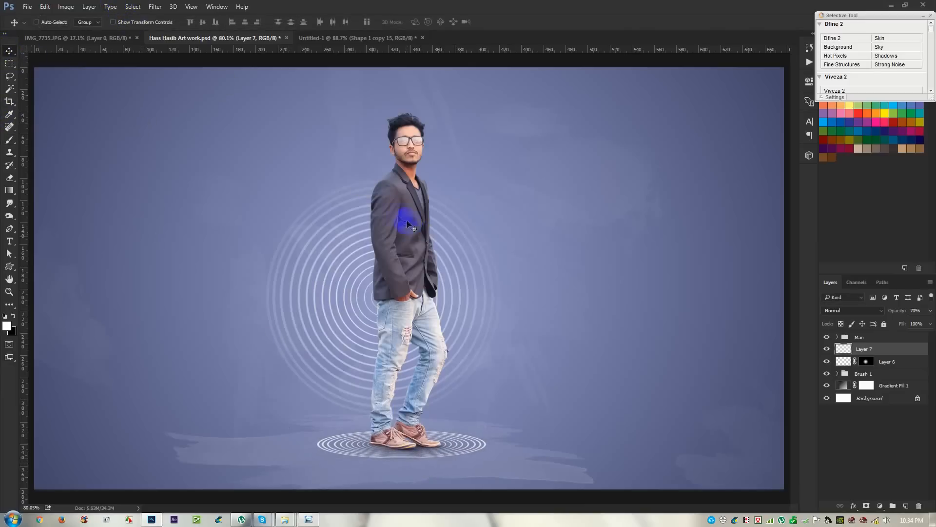
scroll(405, 218, "down", 2)
scroll(405, 218, "up", 2)
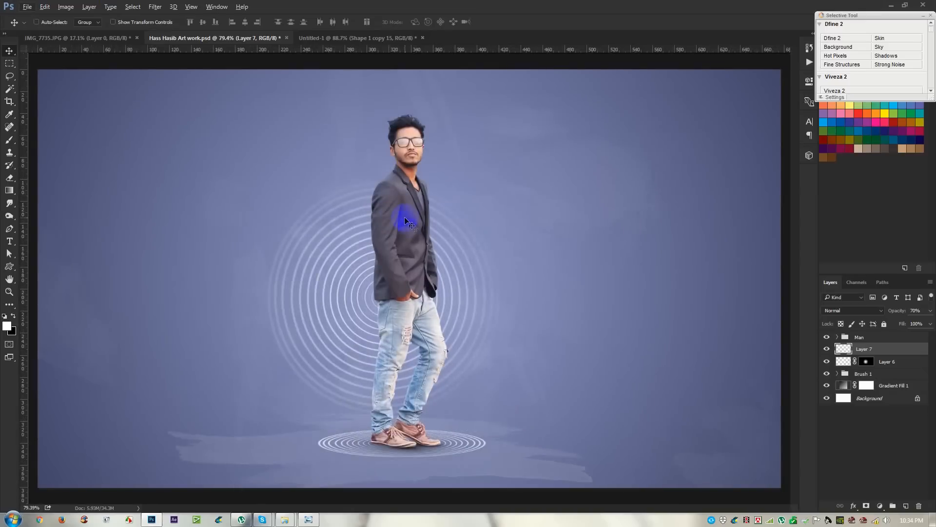
Add a new layer and stamp the overlapping-circles brush at 175 px on the background beside the man's head
left_click(906, 505)
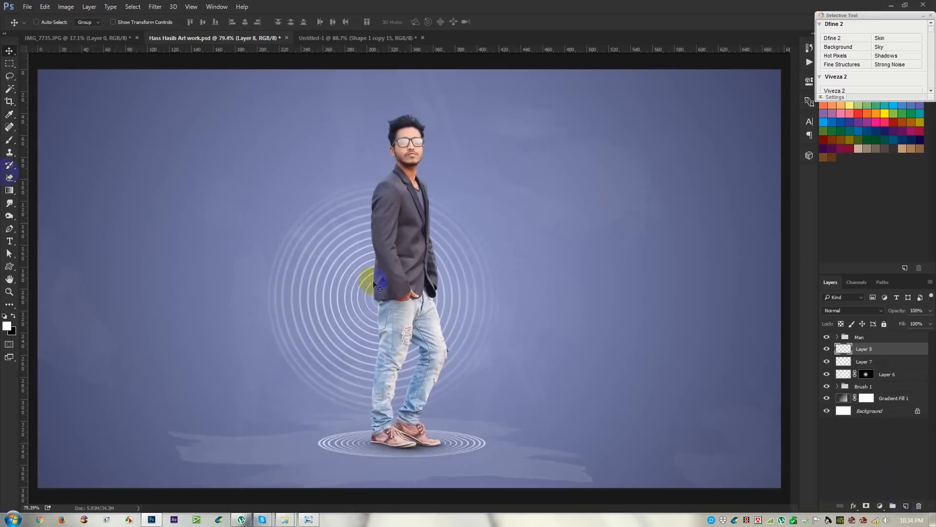
left_click(11, 141)
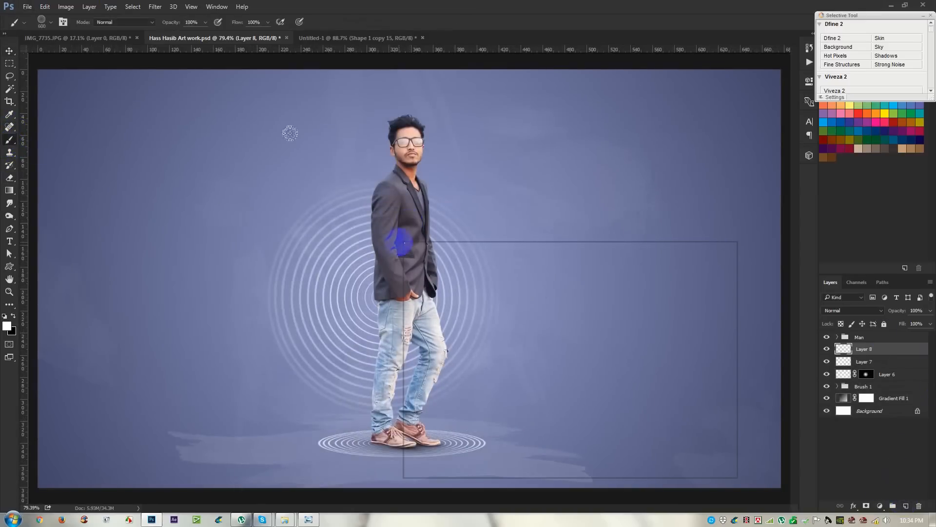
right_click(397, 240)
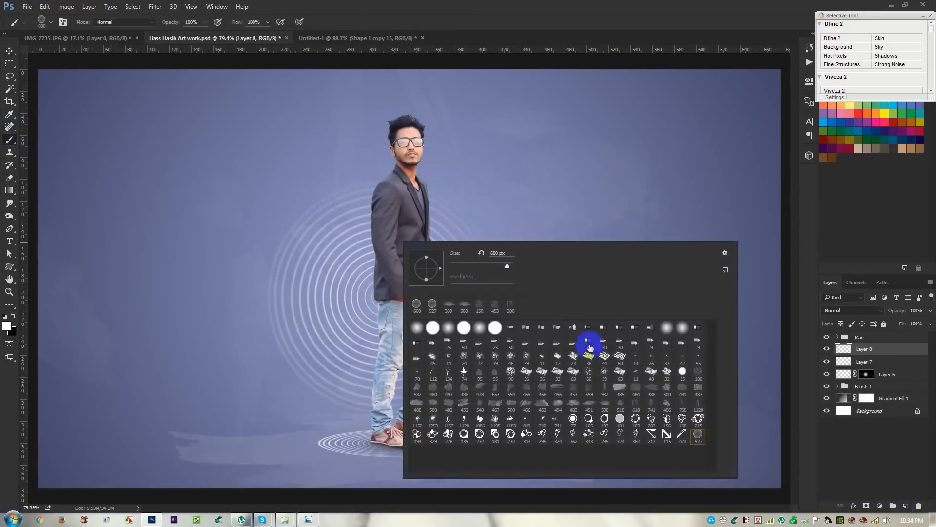
left_click(449, 434)
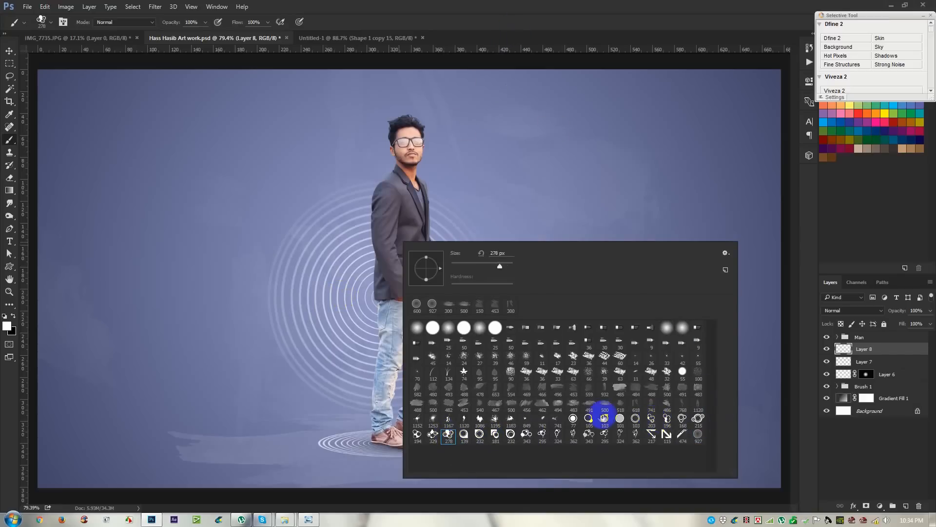
left_click(538, 38)
scroll(594, 259, "up", 3)
mouse_move(592, 253)
left_mouse_down()
mouse_move(485, 326)
mouse_move(470, 350)
left_mouse_up()
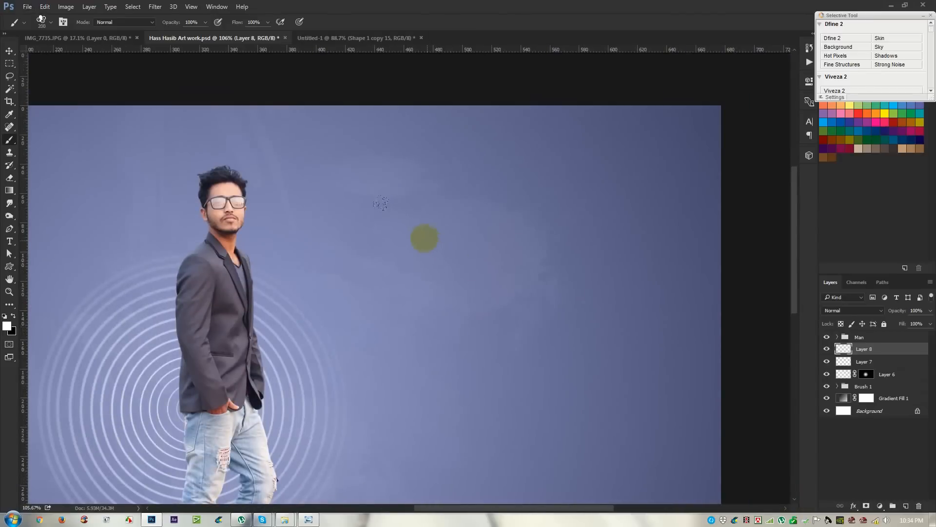
left_click(416, 233)
Extend the white cluster with three more circle and drip brush stamps at 250, 203 and 343 px
right_click(600, 410)
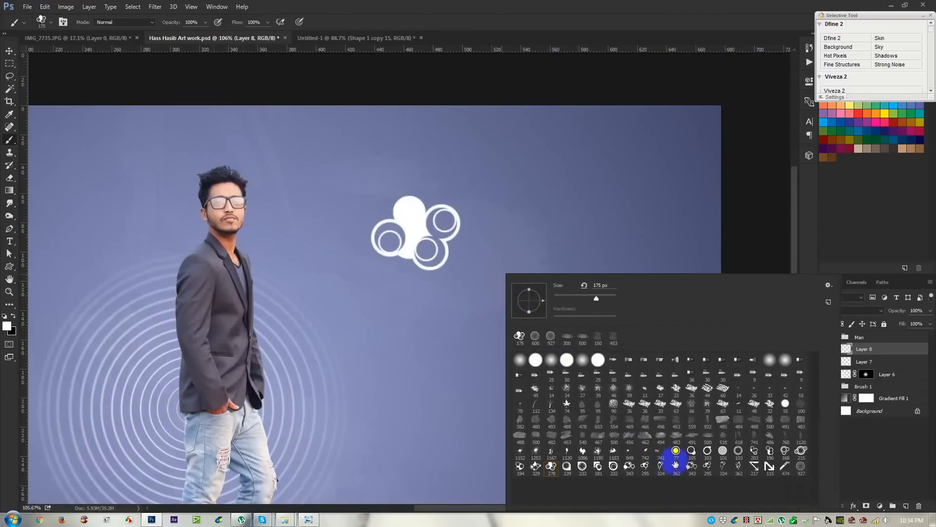
left_click(707, 466)
left_click(428, 25)
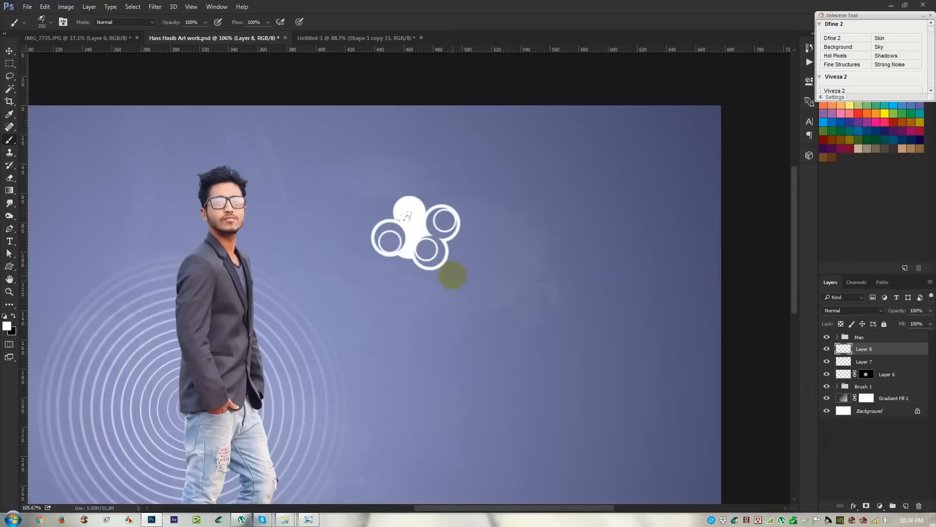
left_click(453, 205)
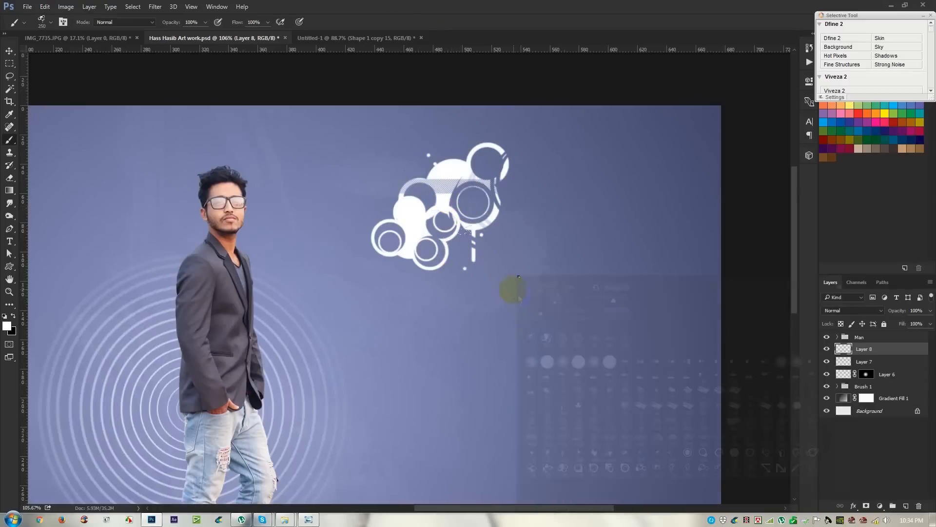
right_click(518, 283)
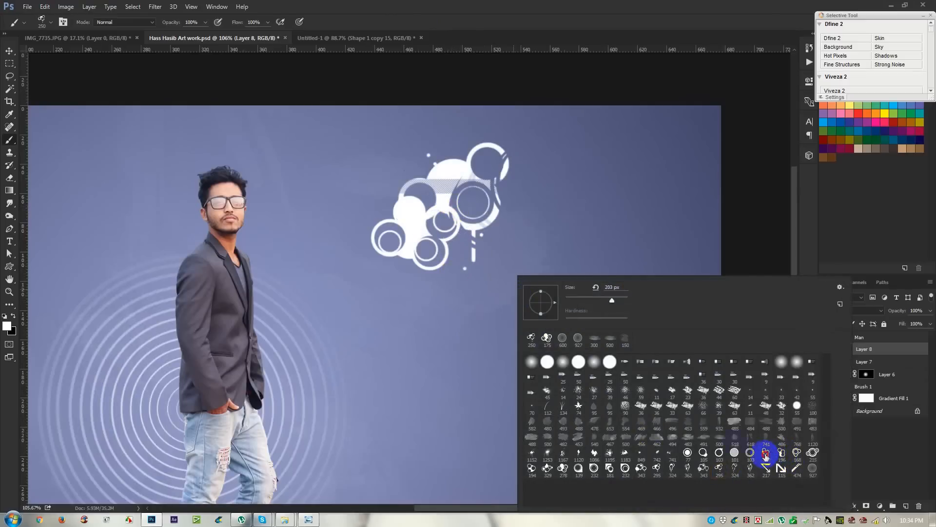
left_click(375, 162)
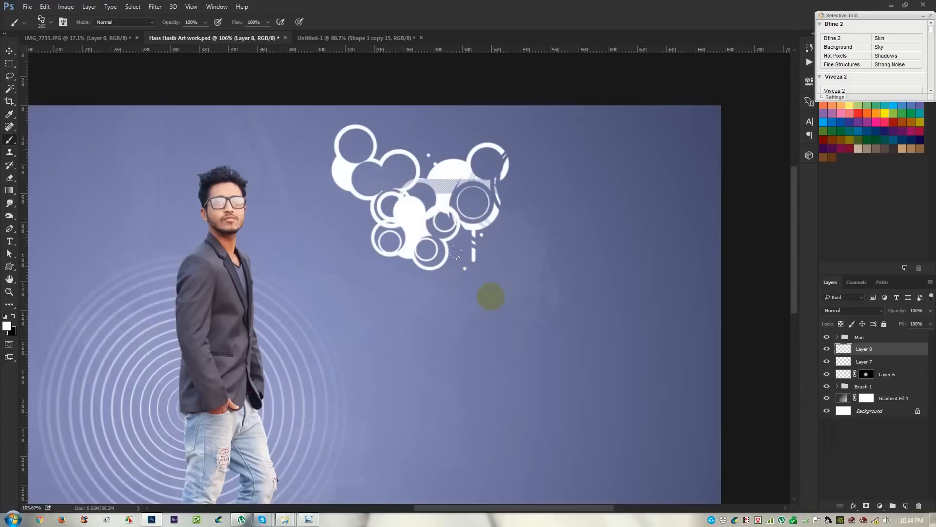
right_click(491, 297)
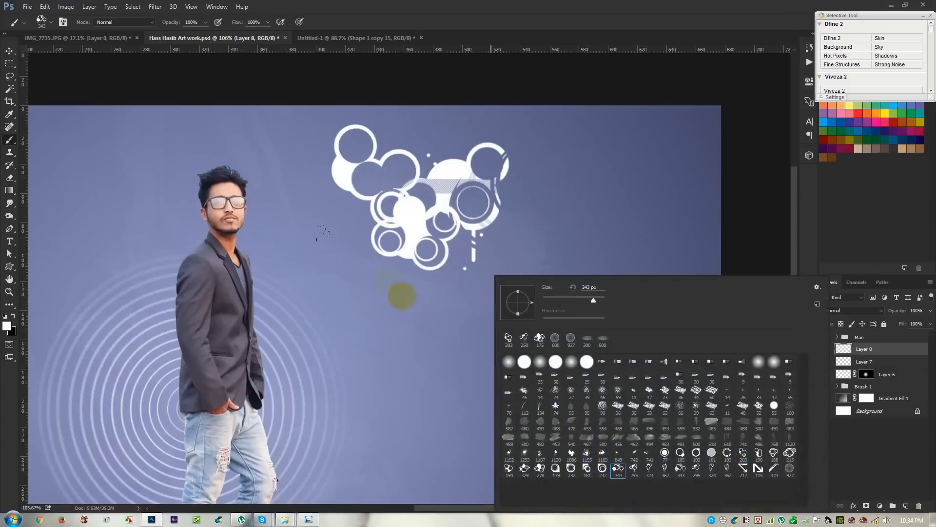
left_click(371, 259)
Move the white circle cluster behind the man's upper body
left_click(9, 51)
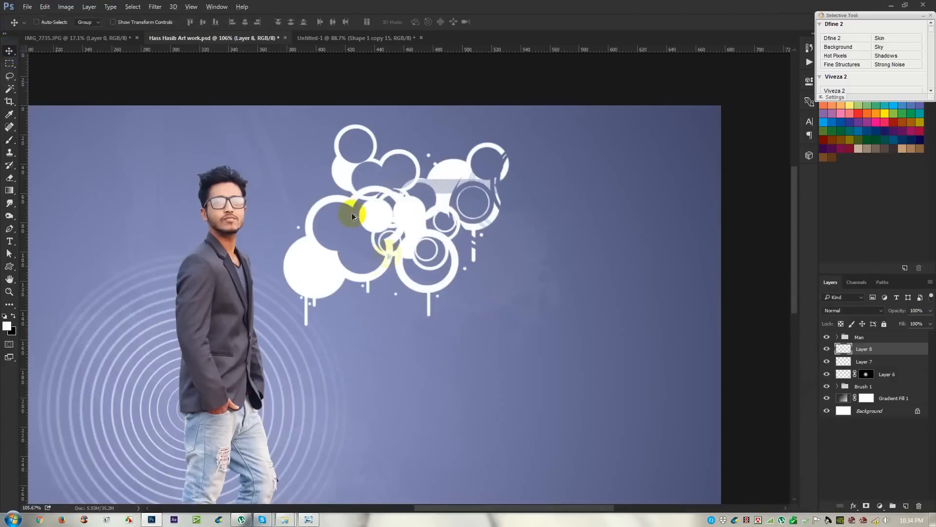
scroll(353, 213, "down", 10)
left_click_drag(501, 222, 431, 262)
scroll(431, 262, "up", 6)
Free Transform the circle cluster down to about 70% and position it behind the man's shoulders
key("ctrl+t")
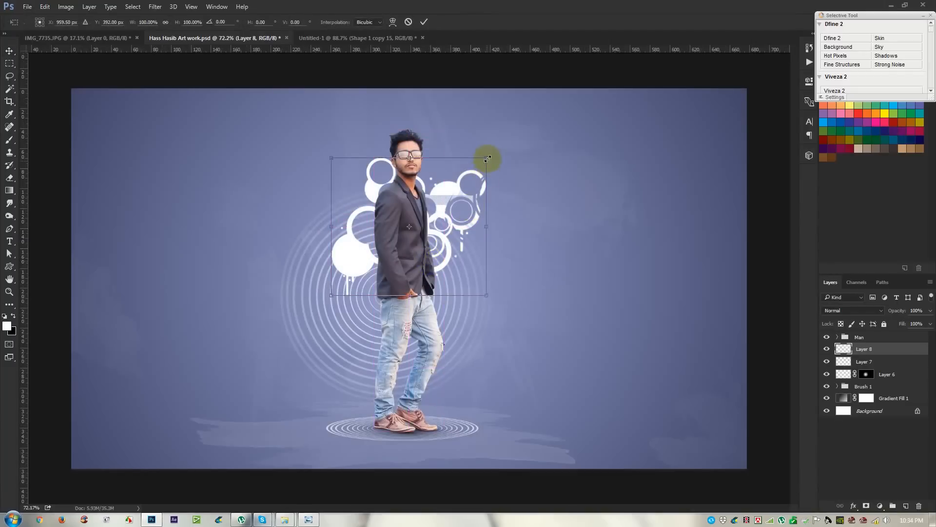
left_click_drag(486, 146, 487, 130)
left_click_drag(446, 194, 452, 201)
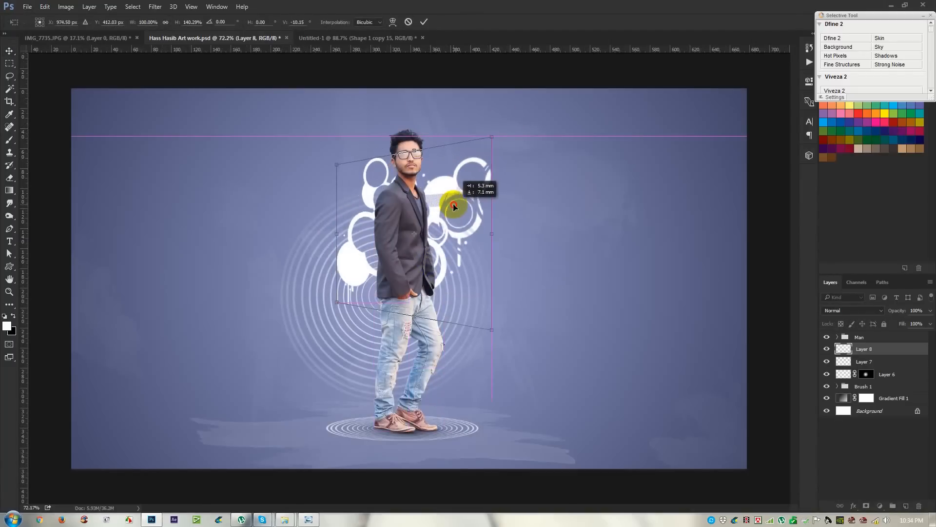
left_click_drag(353, 300, 300, 338)
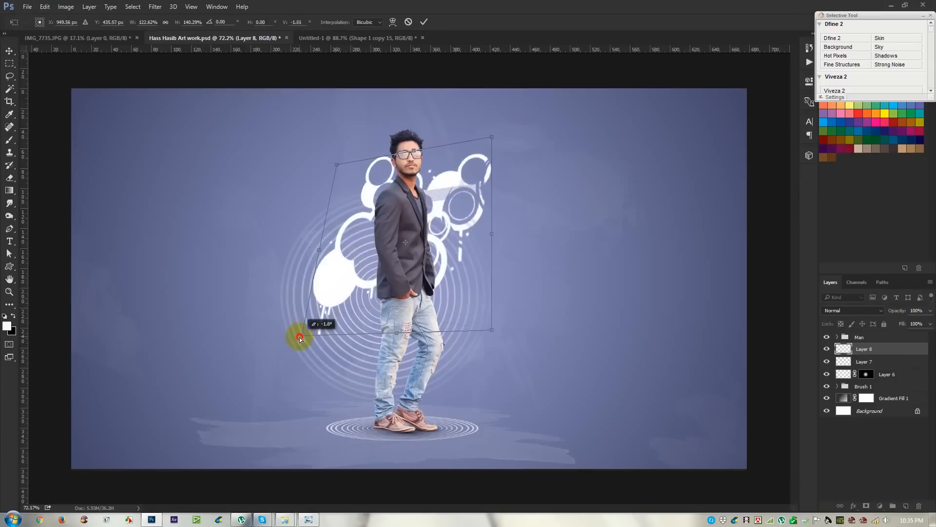
key("ctrl+z")
left_click_drag(491, 332, 492, 304)
left_click_drag(467, 276, 461, 272)
left_click_drag(487, 303, 457, 335)
left_click_drag(435, 288, 430, 232)
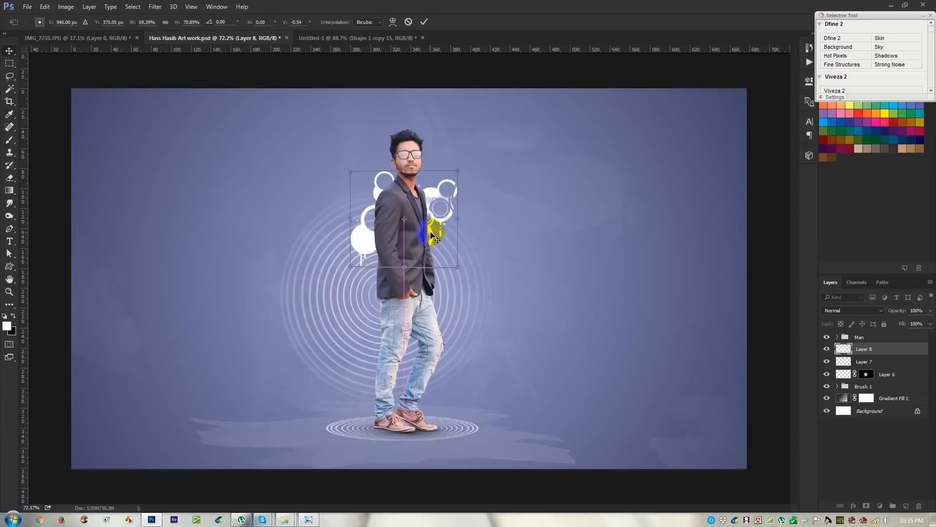
key("Return")
Set the circle cluster layer's opacity to 94%
scroll(429, 237, "up", 2)
key("5")
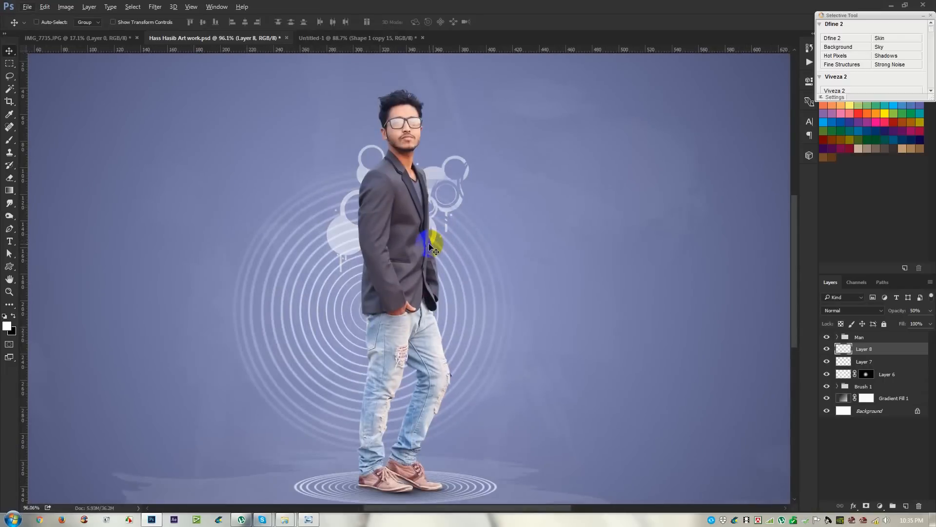
scroll(430, 244, "down", 2)
left_click_drag(898, 310, 919, 316)
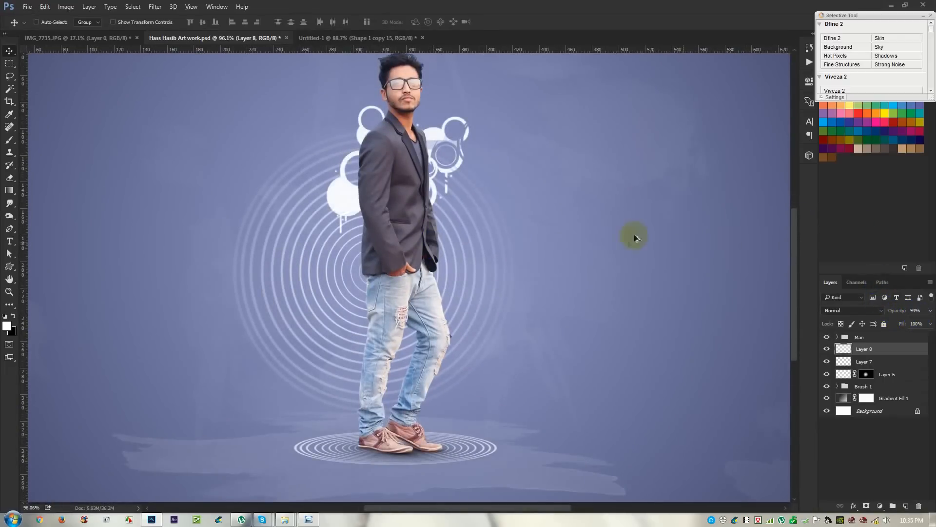
scroll(634, 236, "down", 5)
scroll(422, 249, "up", 2)
scroll(482, 326, "down", 1)
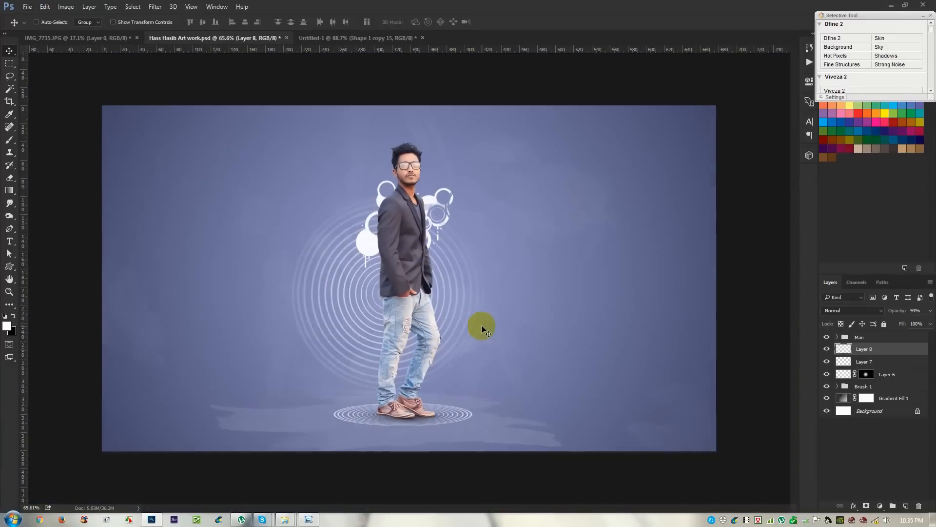
scroll(482, 325, "up", 1)
Duplicate the large masked concentric-circle layer and offset the copy down and to the right of the original
left_click(887, 374)
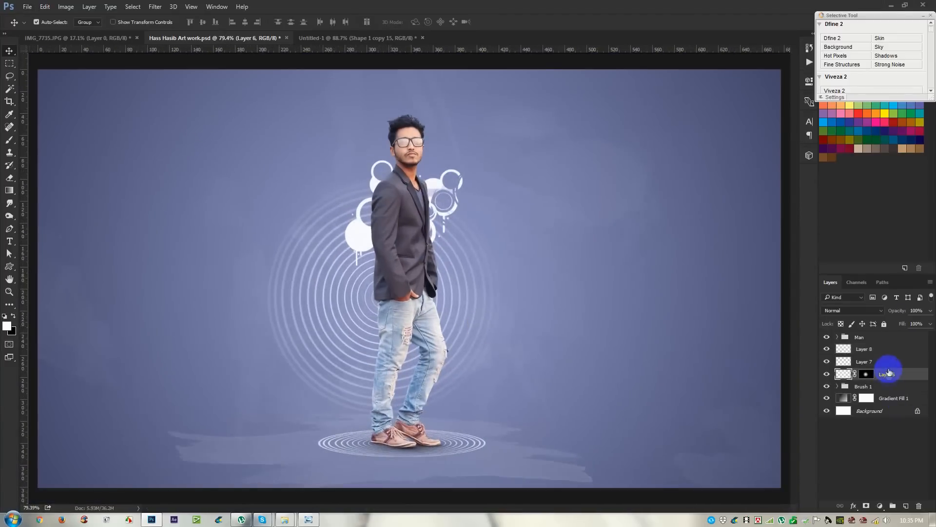
key("ctrl+j")
left_click_drag(489, 234, 567, 265)
Scale down the duplicated concentric circles with Free Transform and place them behind the right side of the man's legs
key("ctrl+t")
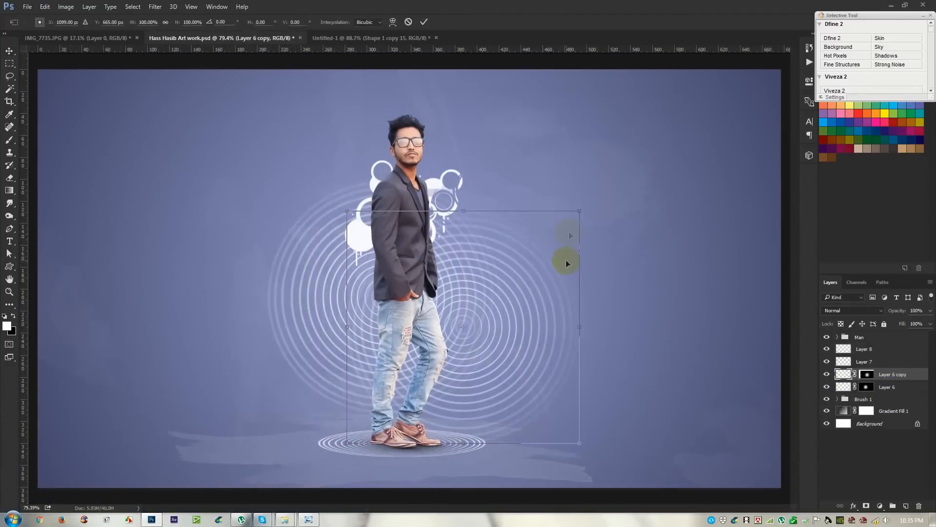
left_click_drag(579, 211, 429, 361)
left_click_drag(402, 400, 448, 319)
left_click_drag(473, 361, 484, 384)
left_click_drag(501, 286, 503, 245)
left_click_drag(477, 311, 489, 313)
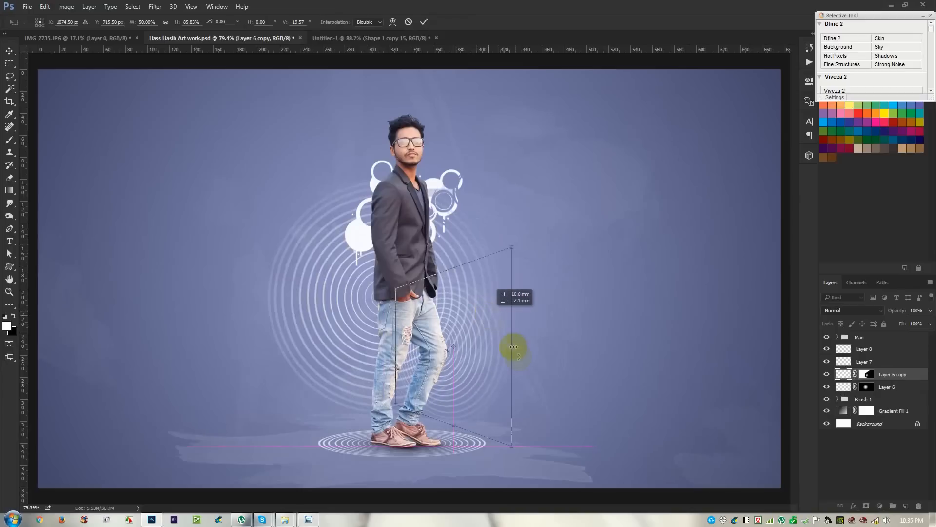
mouse_move(506, 347)
left_mouse_down()
mouse_move(555, 347)
mouse_move(501, 347)
left_mouse_up()
key("Return")
Nudge the smaller concentric circles slightly up and to the left
key("Up")
key("Up")
key("Up")
key("Left")
key("Left")
key("Up")
key("Up")
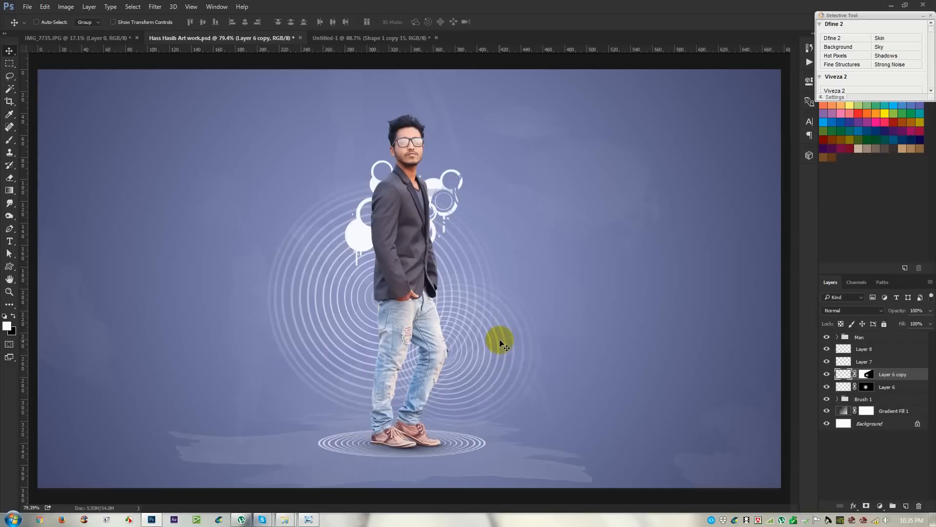
Place a duplicate of the smaller concentric circles behind the man's head and flip it horizontally
left_click_drag(508, 346, 469, 145)
key("ctrl+j")
key("ctrl+t")
right_click(478, 145)
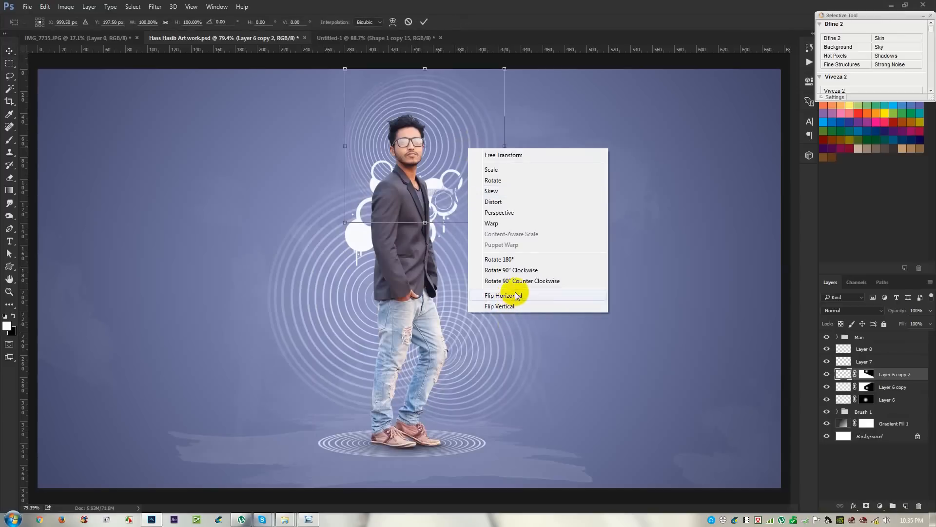
left_click(505, 295)
Scale down the flipped concentric circles and center them behind the man's head
left_click_drag(437, 181, 395, 182)
left_click_drag(464, 223, 418, 179)
key("Return")
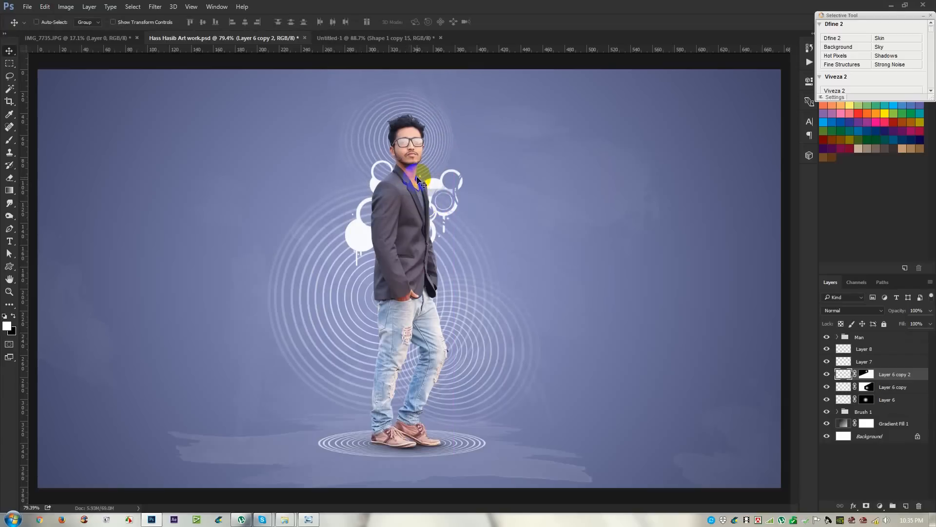
scroll(438, 215, "down", 4)
scroll(430, 252, "up", 3)
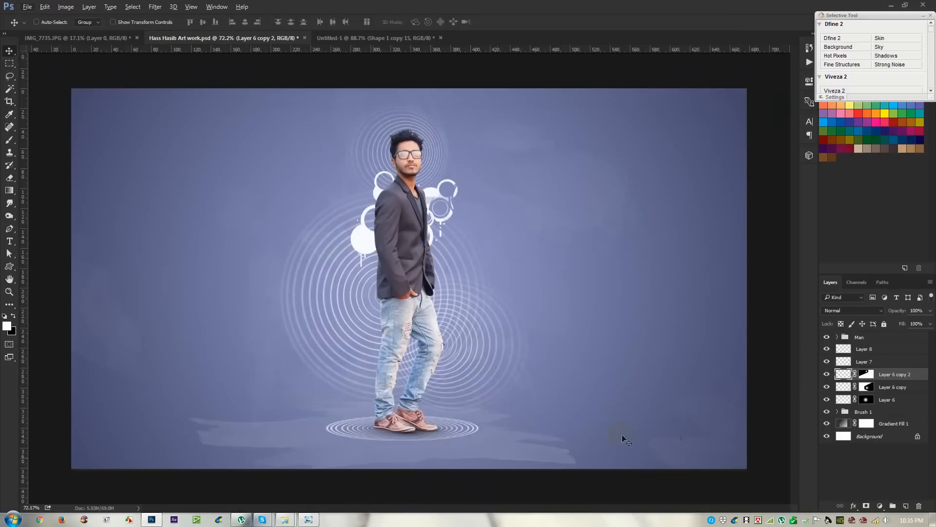
Choose the 101 px outlined-disc brush and stamp one disc on a new layer to the right of the man
left_click(9, 140)
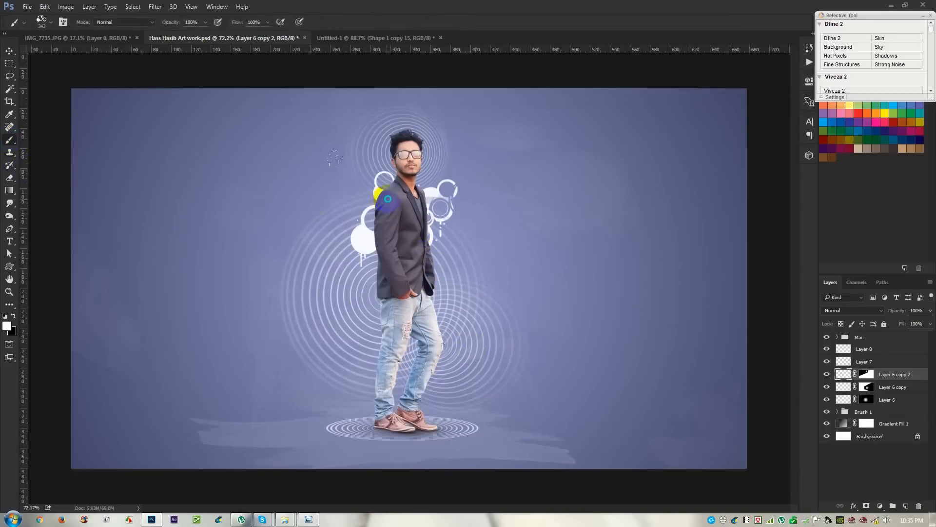
right_click(391, 197)
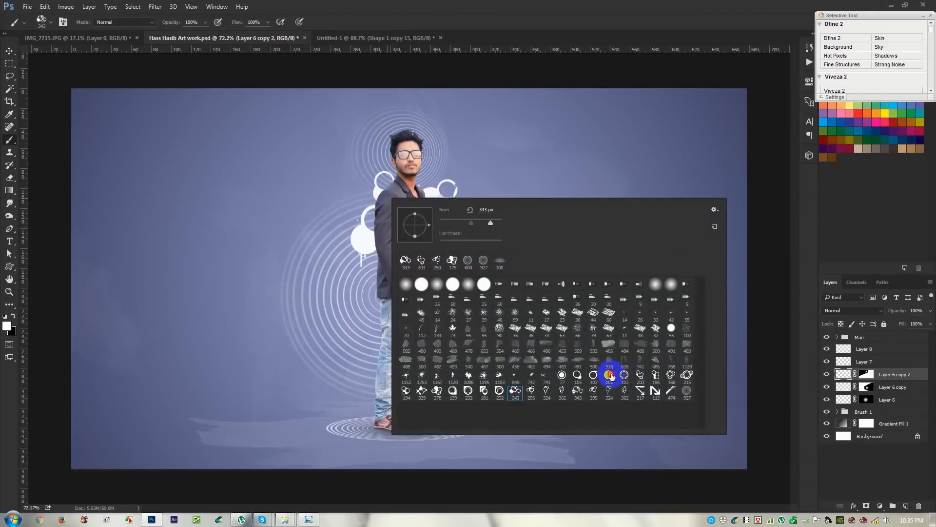
left_click(545, 156)
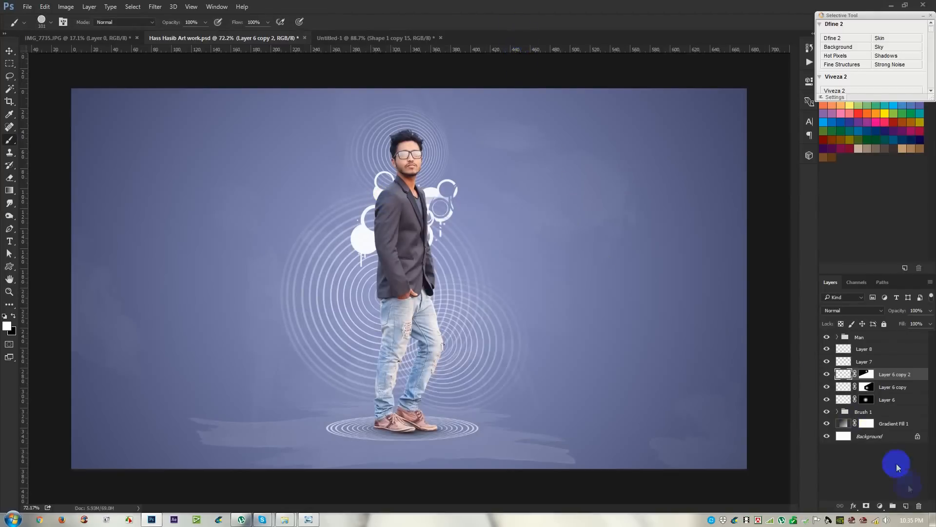
left_click(906, 506)
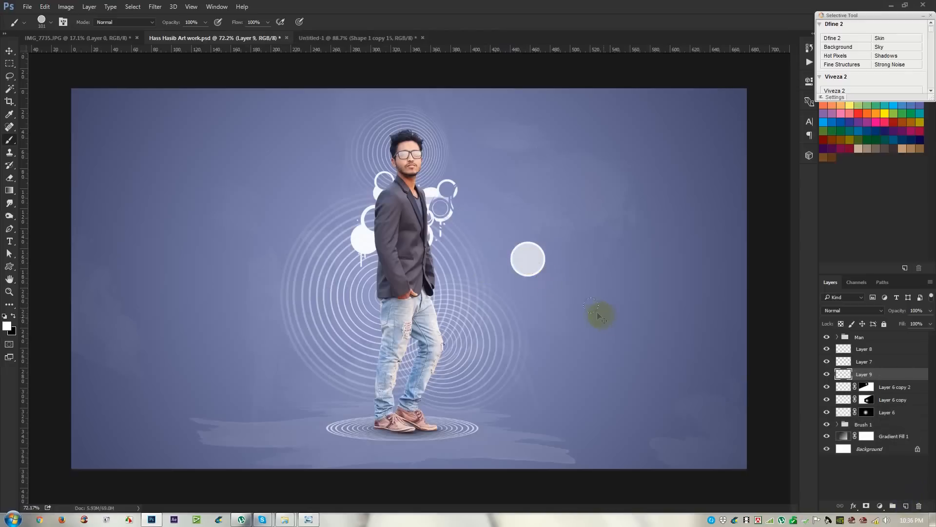
Enlarge the outlined disc slightly and place it behind the man's hip
key("ctrl+t")
left_click_drag(528, 259, 464, 322)
key("Return")
scroll(495, 341, "up", 2)
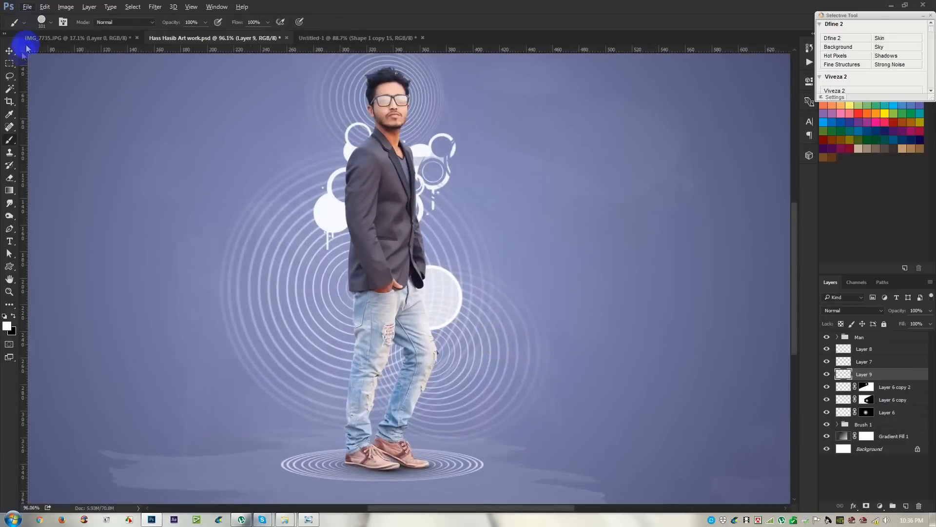
Duplicate the outlined disc, shrink the copy and place it behind the rear of the man's lower leg
left_click(8, 50)
mouse_move(443, 308)
left_mouse_down()
mouse_move(372, 383)
mouse_move(352, 335)
mouse_move(452, 351)
mouse_move(449, 323)
left_mouse_up()
key("ctrl+t")
left_click_drag(374, 345, 379, 371)
key("Return")
Add two progressively smaller disc copies trailing down and away from the man's lower leg
left_click_drag(329, 403, 361, 430)
key("ctrl+t")
key("Return")
key("ctrl+t")
key("Return")
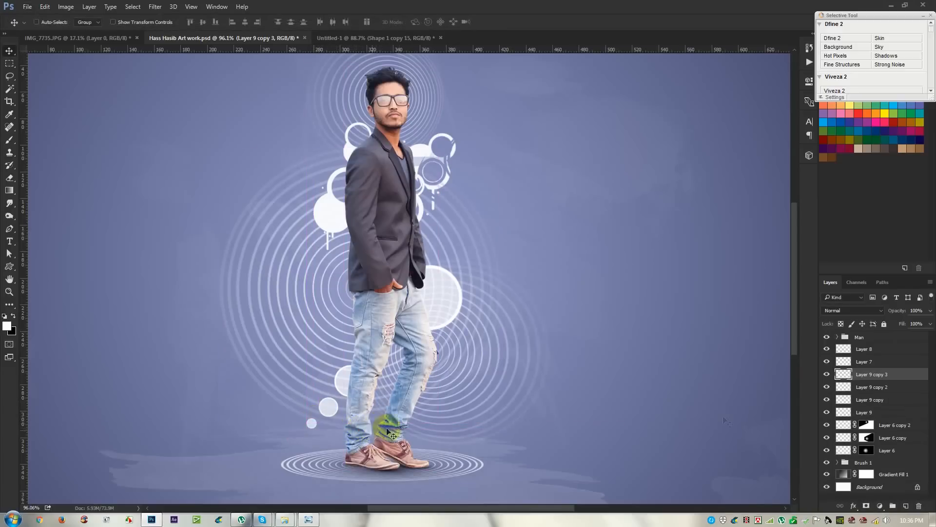
Add one more, even smaller disc copy at the lower end of the trail near the ground rings
left_click_drag(526, 428, 489, 443)
key("ctrl+t")
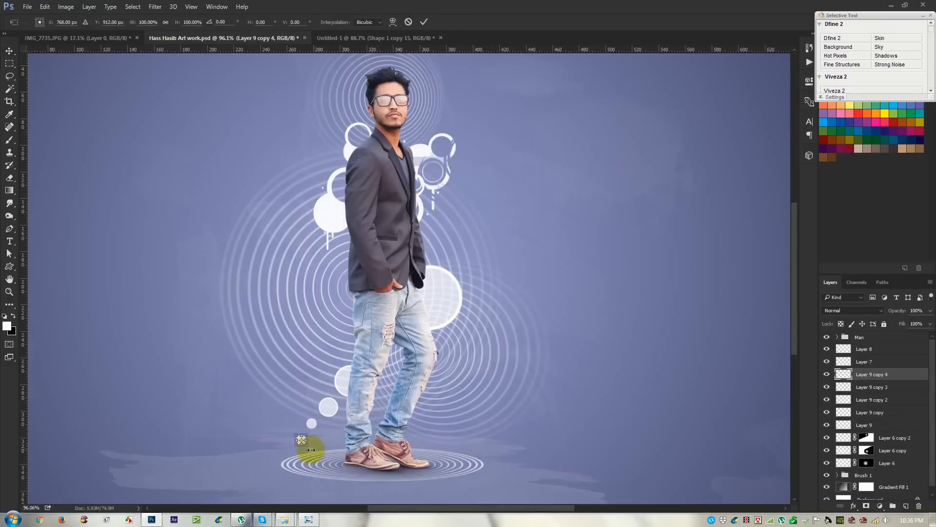
left_click_drag(307, 446, 303, 443)
key("Return")
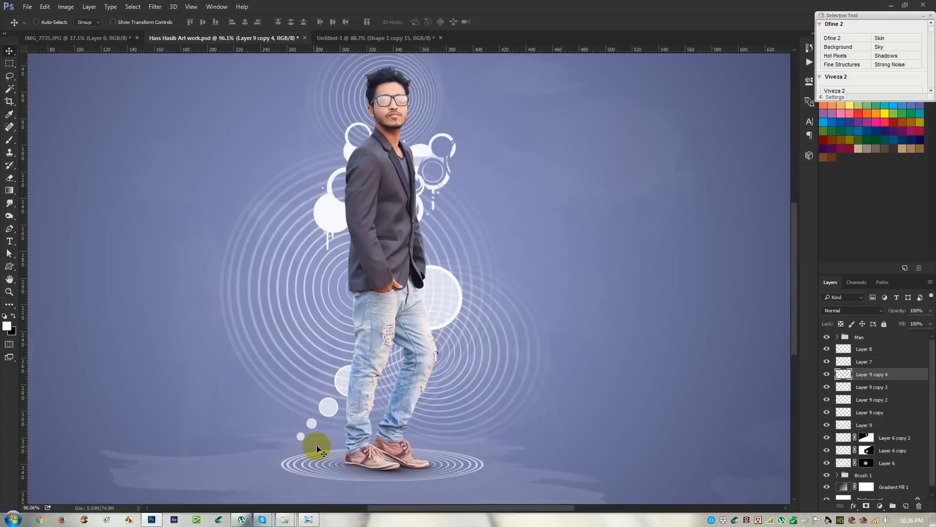
Toggle the visibility of the disc and cluster layers to identify them, and select Layer 8
left_click(827, 423)
left_click(827, 424)
left_click(828, 437)
left_click(828, 438)
left_click(828, 401)
left_click(827, 348)
left_click(827, 349)
left_click(861, 350)
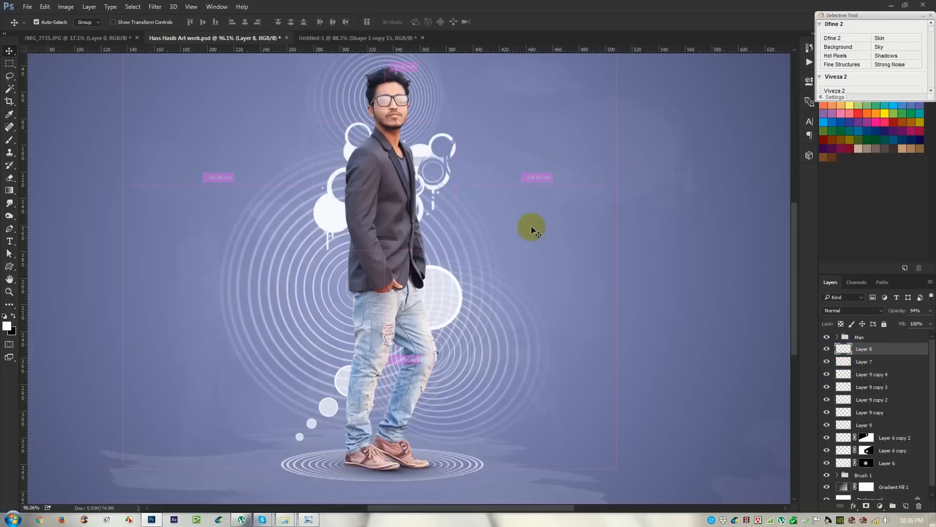
Scale and rotate the Layer 8 circle cluster and position it behind the man's back
key("ctrl+t")
left_click_drag(456, 249, 484, 102)
left_click_drag(486, 161, 481, 258)
left_click_drag(432, 170, 383, 208)
left_click_drag(513, 216, 339, 344)
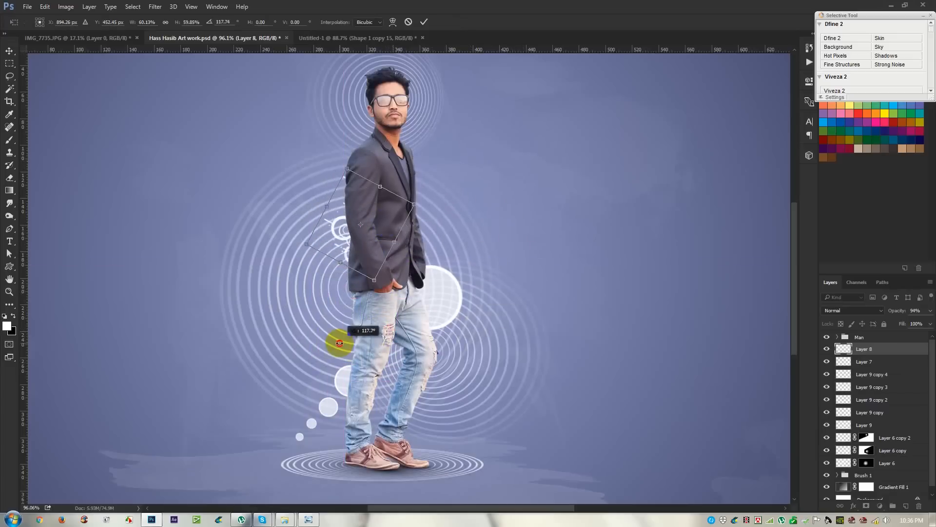
left_click_drag(370, 242, 355, 264)
mouse_move(398, 226)
left_mouse_down()
mouse_move(436, 204)
mouse_move(413, 218)
left_mouse_up()
left_click_drag(363, 240, 413, 263)
key("Return")
scroll(404, 218, "down", 3)
scroll(412, 264, "up", 2)
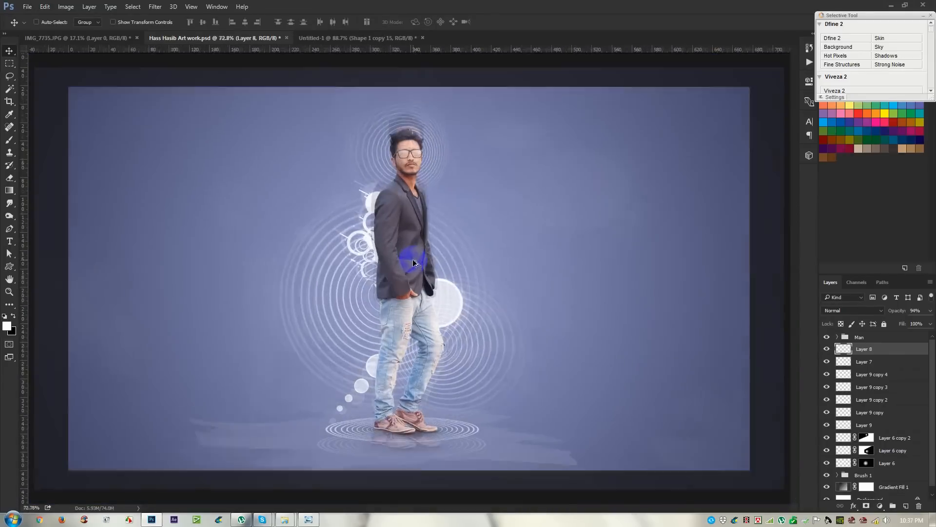
scroll(412, 263, "up", 1)
left_click_drag(417, 268, 437, 316)
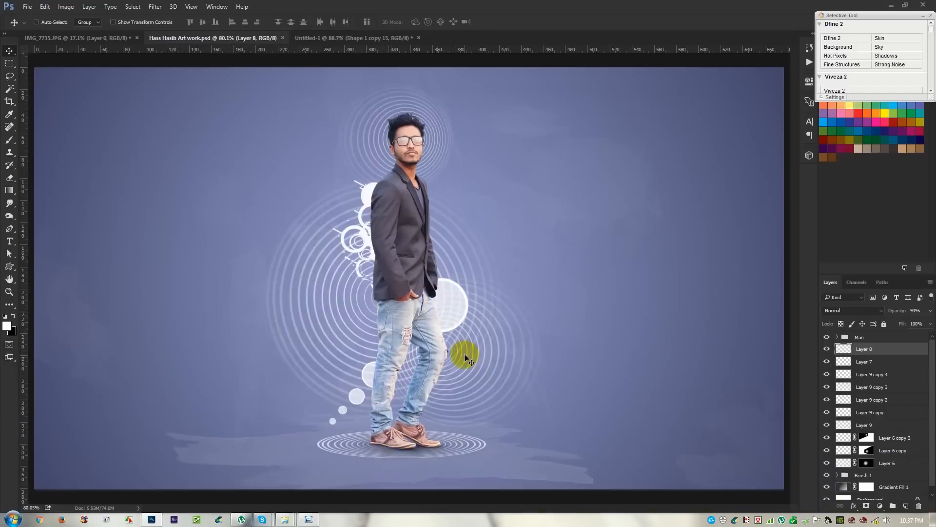
scroll(466, 352, "down", 1)
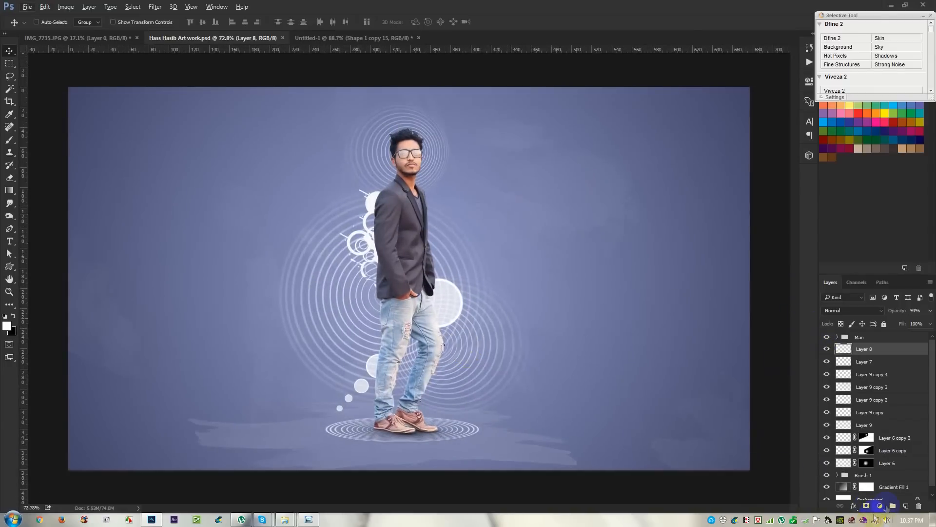
Add a new layer above Layer 8 and open the dialog for loading brushes into the Brush tool
left_click(906, 506)
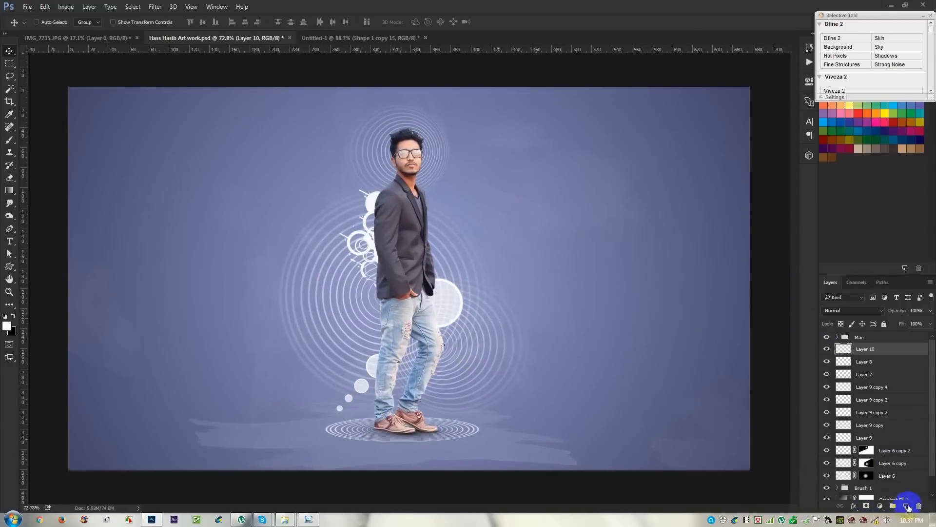
left_click(11, 141)
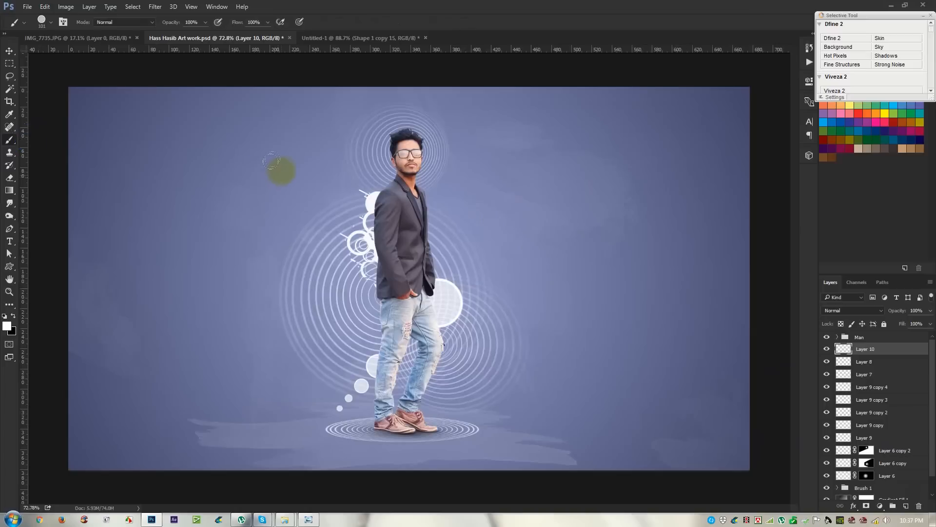
right_click(273, 159)
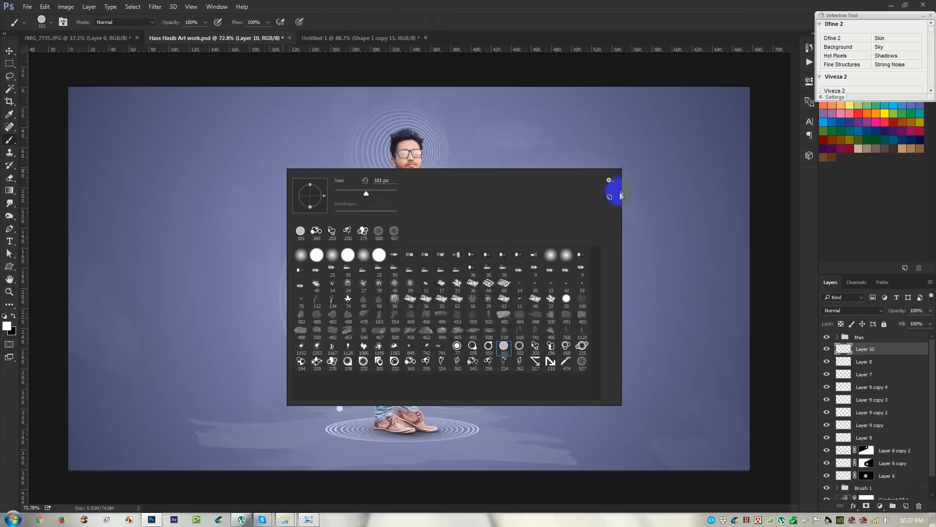
left_click(610, 180)
left_click(647, 332)
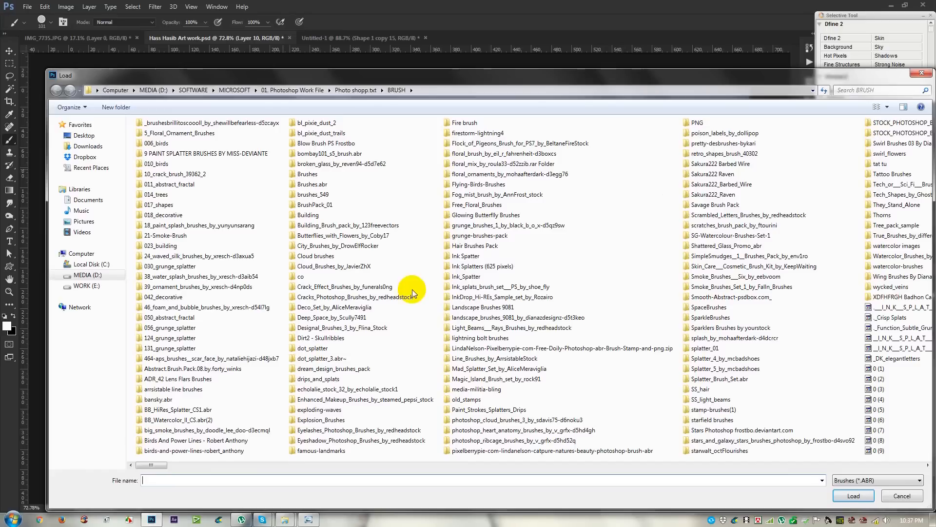
Find the dot_splatter_3 brush file in the BRUSH folder and load it
left_click(415, 270)
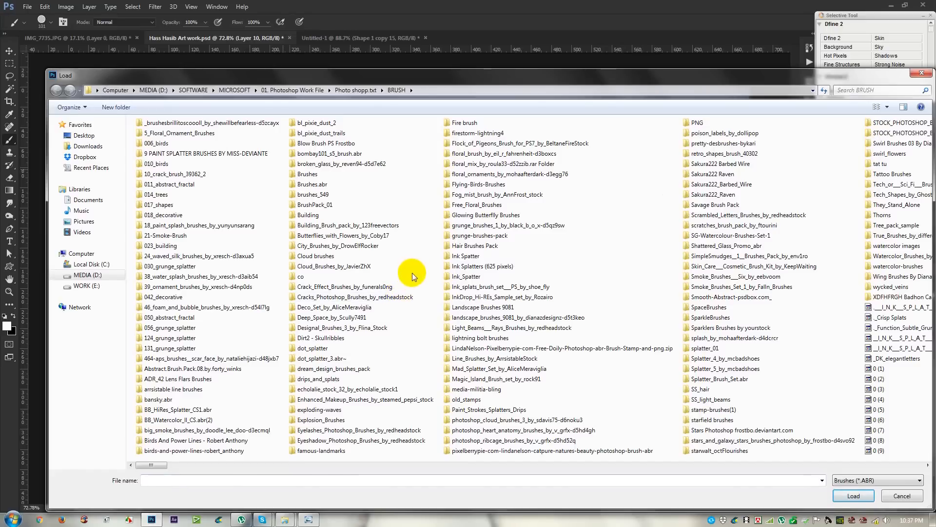
key("d")
key("d")
key("d")
key("d")
key("d")
key("d")
key("d")
key("d")
key("d")
key("d")
key("d")
key("d")
key("d")
key("d")
key("d")
key("d")
key("d")
key("d")
key("d")
key("d")
key("d")
key("d")
key("d")
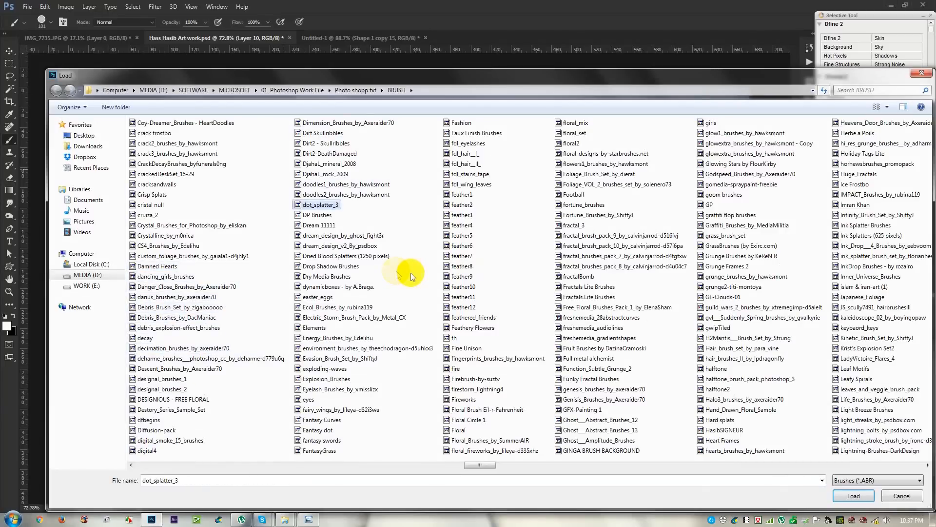
key("d")
key("d")
key("d")
key("d")
key("d")
key("d")
key("d")
key("d")
key("d")
key("d")
key("d")
key("d")
key("d")
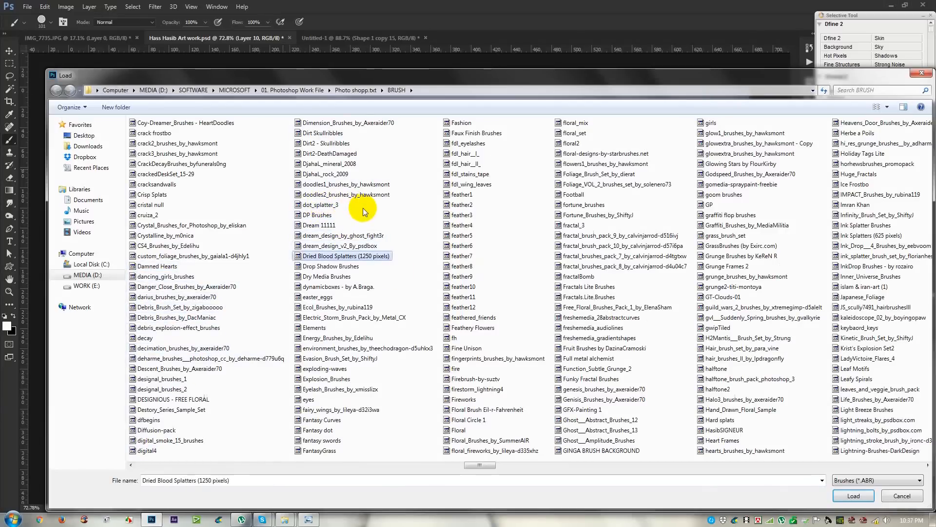
key("d")
key("d")
key("d")
key("d")
key("d")
key("d")
key("d")
key("d")
key("d")
key("d")
key("d")
key("d")
key("d")
key("d")
key("d")
key("d")
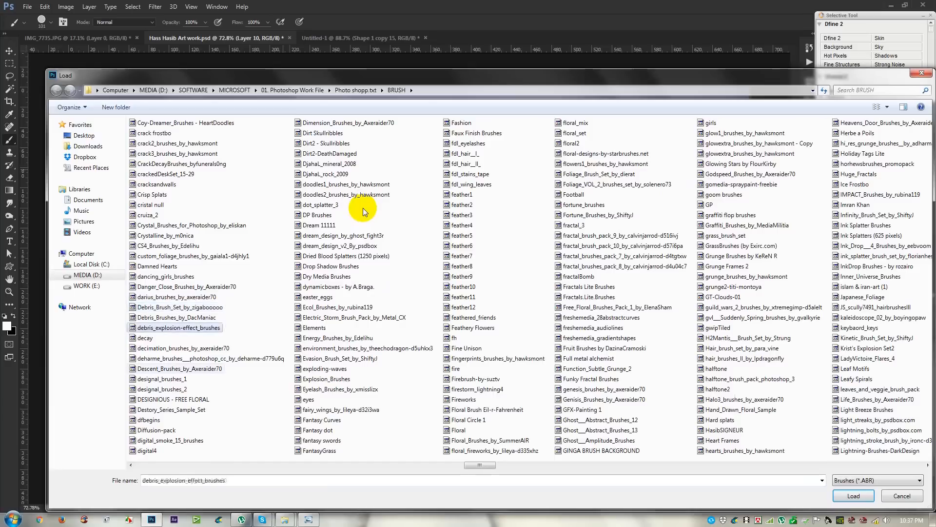
key("d")
key("d")
key("d")
key("d")
key("d")
key("d")
key("d")
key("d")
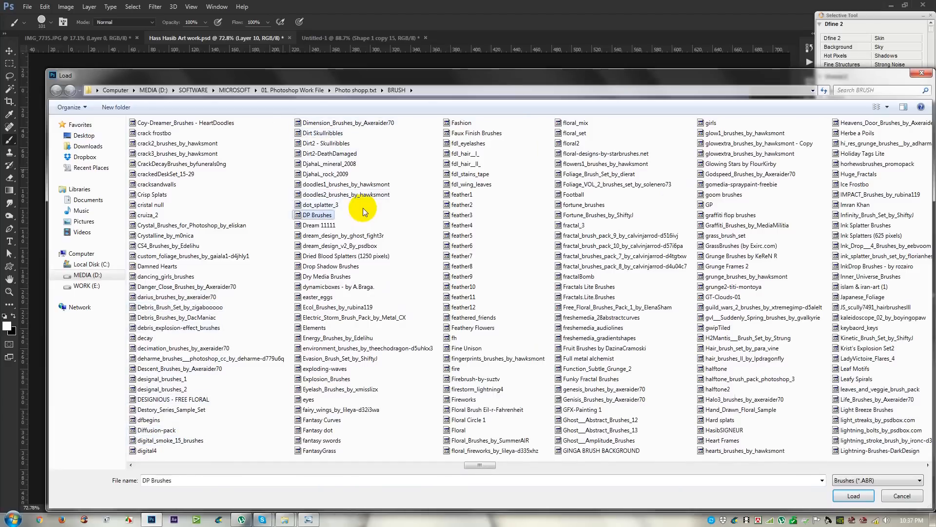
left_click(334, 206)
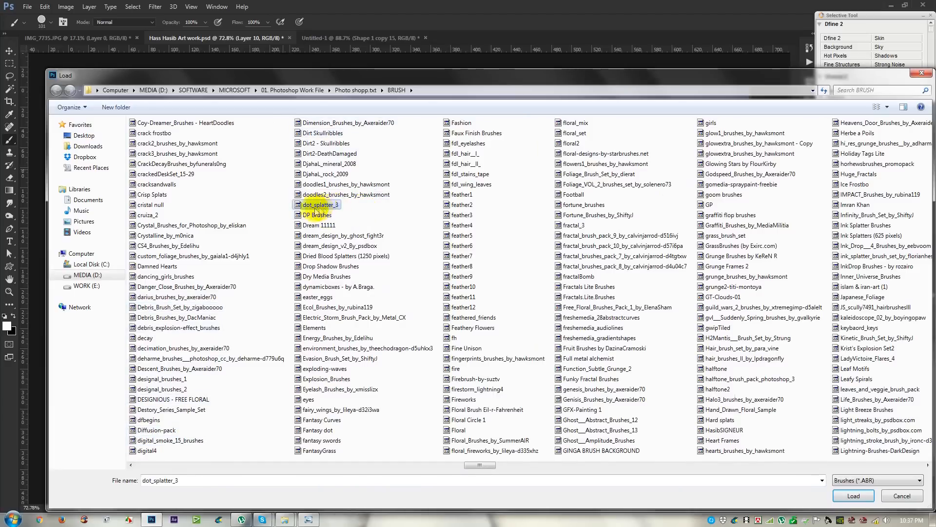
double_click(329, 207)
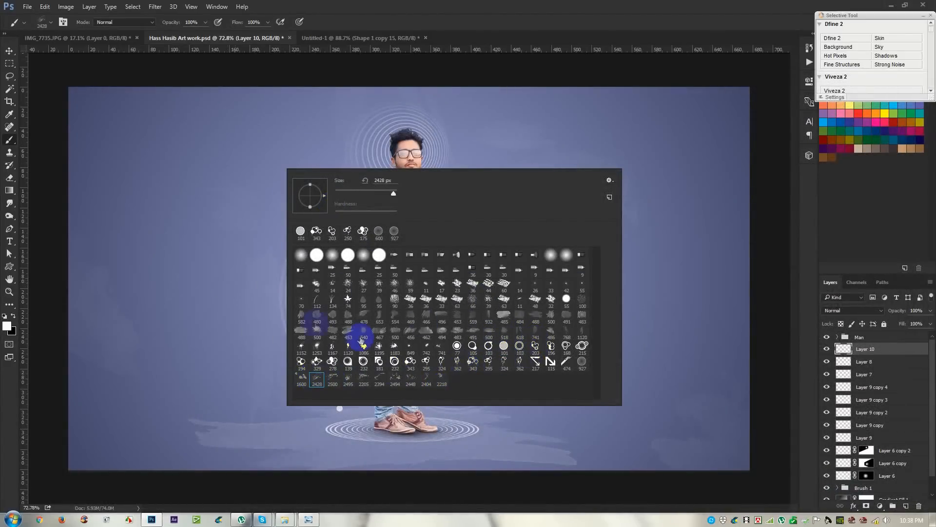
Reduce the 2428 px dot-splatter brush to 322 px, try a stamp in the empty area behind the man, and undo it
left_click_drag(393, 194, 386, 194)
left_click(206, 238)
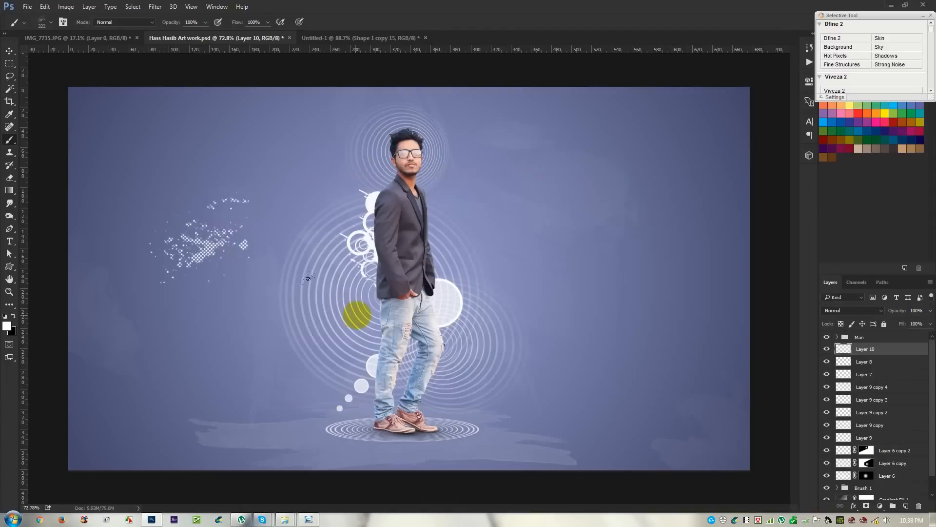
key("ctrl+z")
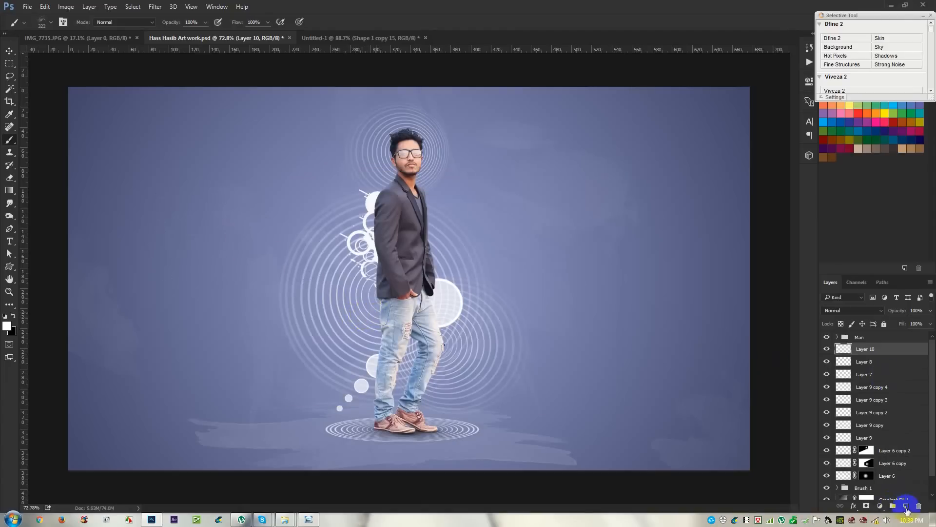
Enlarge the dot-splatter brush to 400 px and stamp it behind the man's torso on Layer 10
left_click(905, 505)
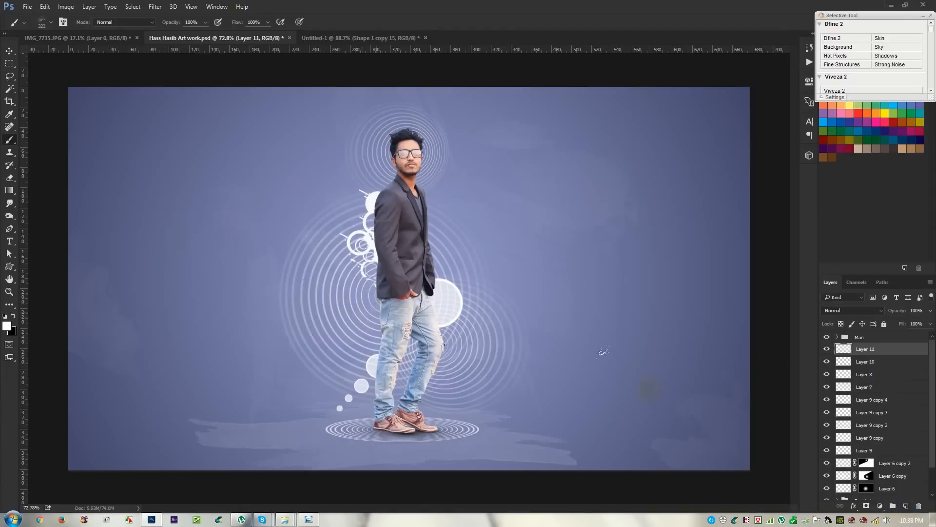
left_click(917, 507)
key("bracketright")
key("bracketright")
key("bracketright")
key("bracketright")
key("bracketright")
key("bracketright")
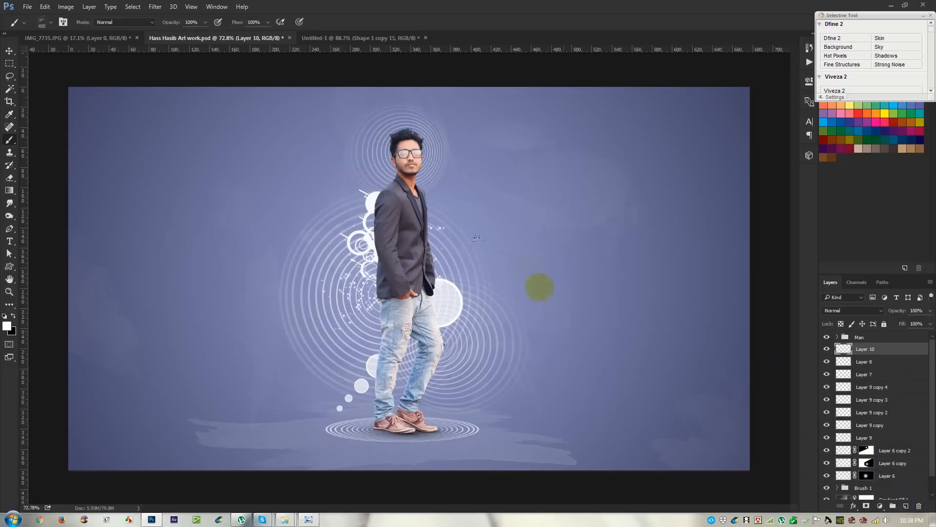
Choose the 2218 px dot-splatter brush, reduce it to 700 px and stamp it on a new layer to the right of the man
right_click(525, 261)
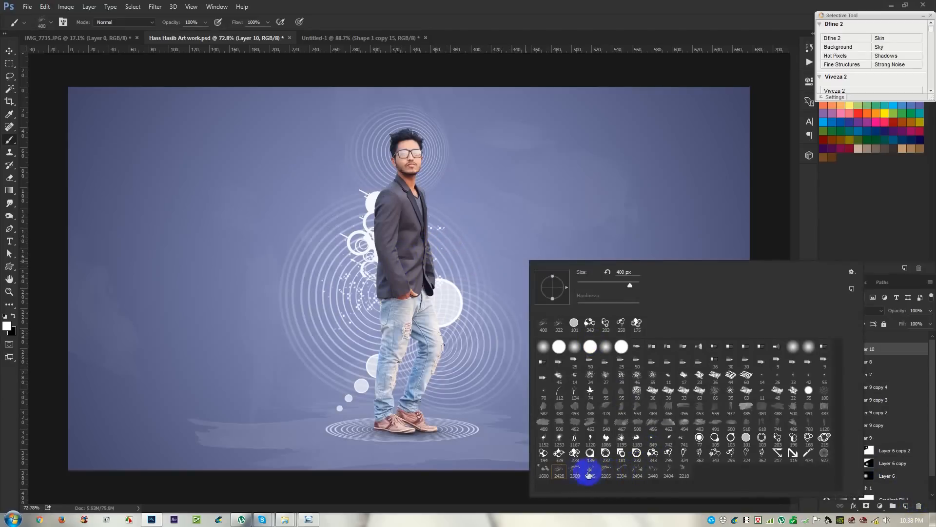
left_click(683, 471)
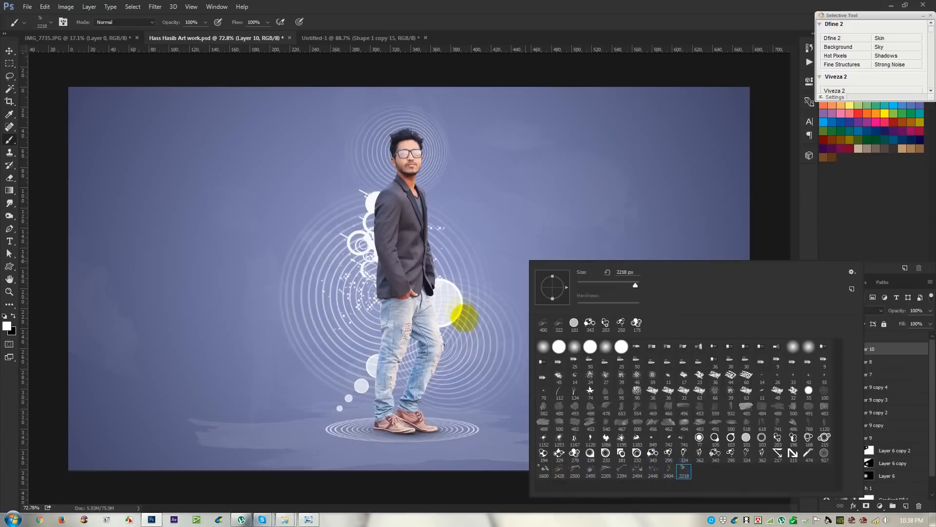
left_click(504, 11)
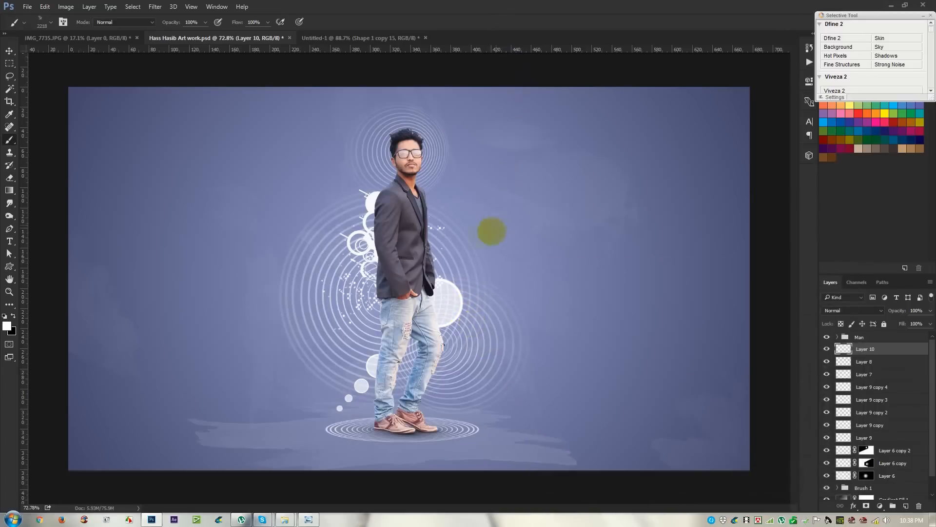
key("[")
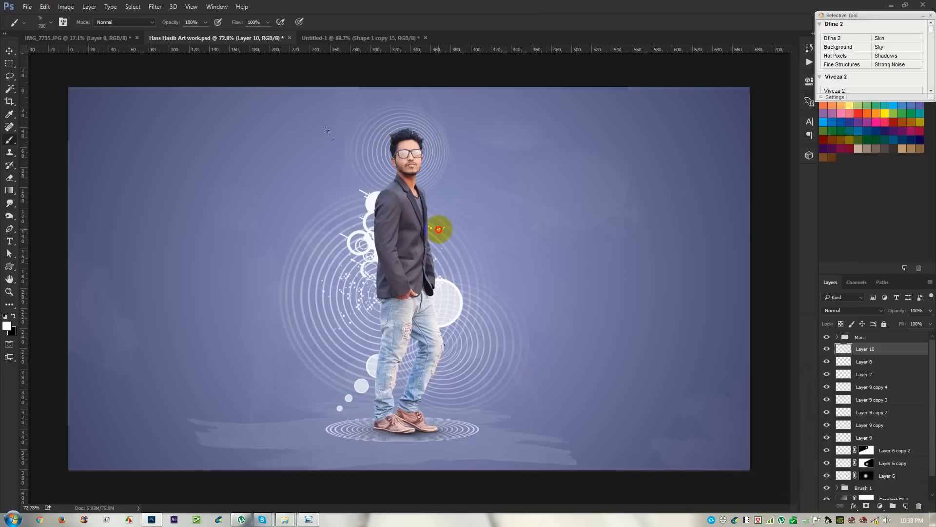
left_click_drag(441, 229, 544, 350)
key("ctrl+z")
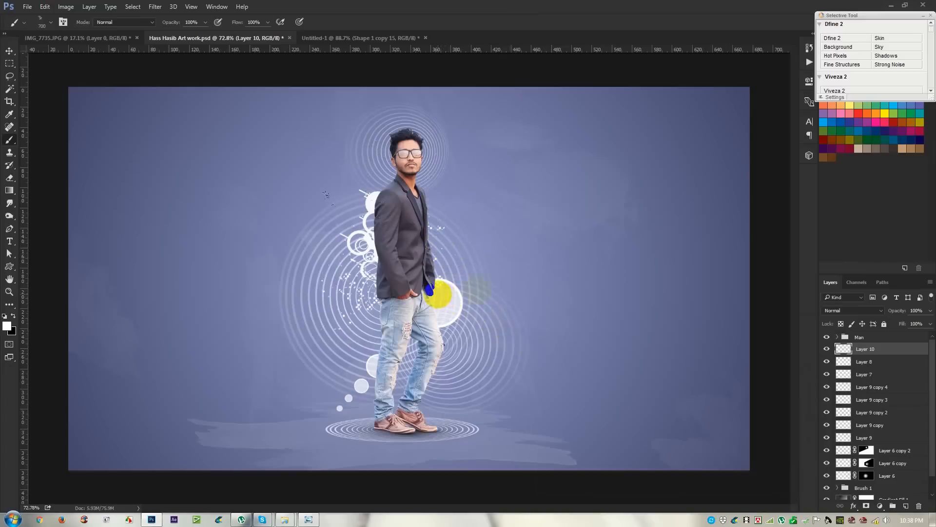
left_click(907, 502)
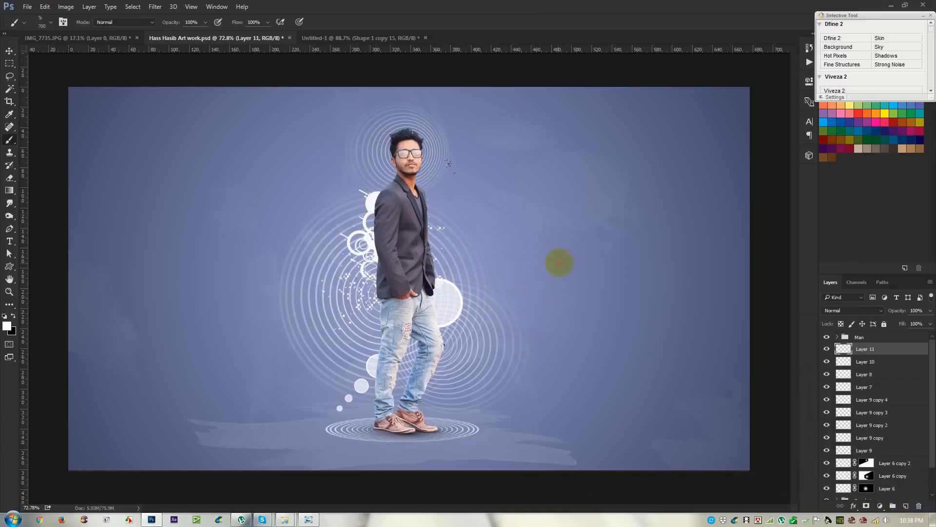
left_click_drag(558, 262, 639, 315)
Rotate the new dot splatter by about -127°, shrink it and place it behind the front of the man's jacket
key("ctrl+t")
left_click_drag(575, 429, 592, 205)
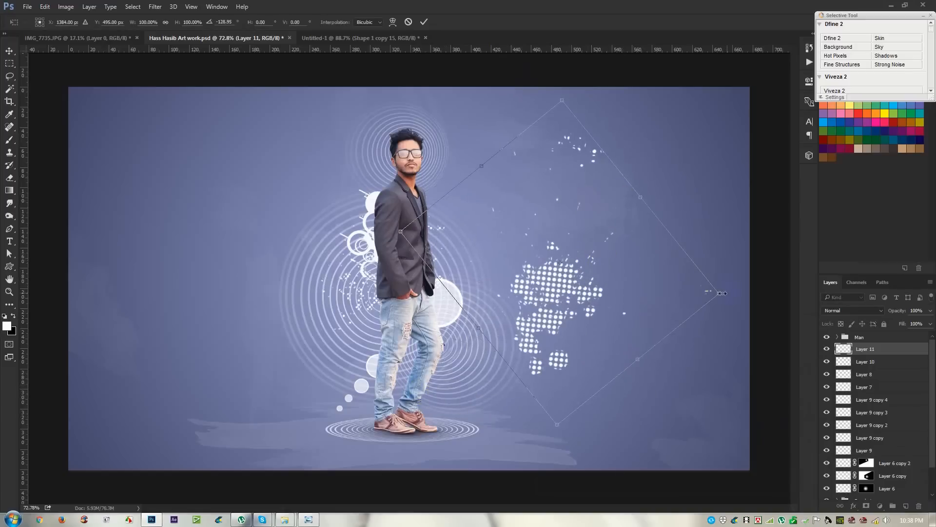
left_click_drag(722, 293, 686, 284)
left_click_drag(617, 291, 480, 237)
mouse_move(553, 235)
left_mouse_down()
mouse_move(492, 227)
mouse_move(521, 216)
mouse_move(480, 235)
left_mouse_up()
key("Return")
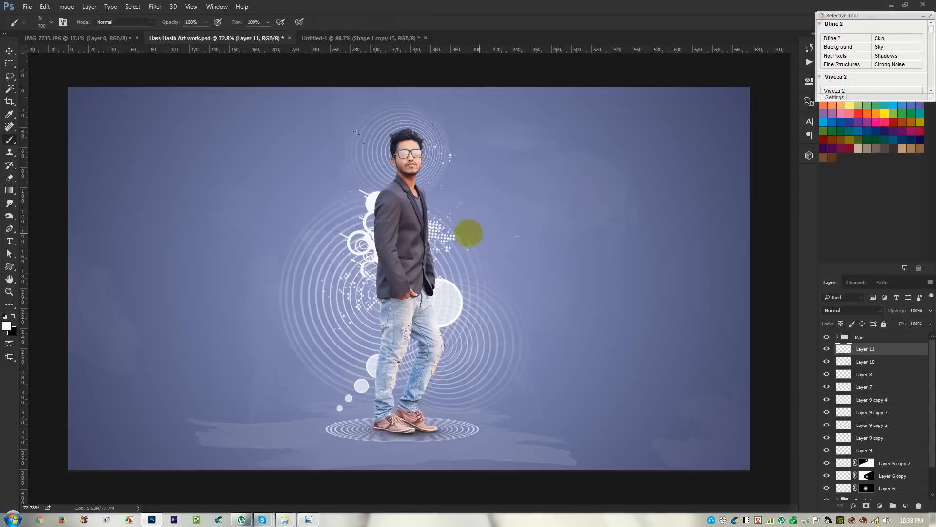
Add a new layer above Layer 11 and load the dot_splatter brush set from the dot_splatter folder
left_click(906, 506)
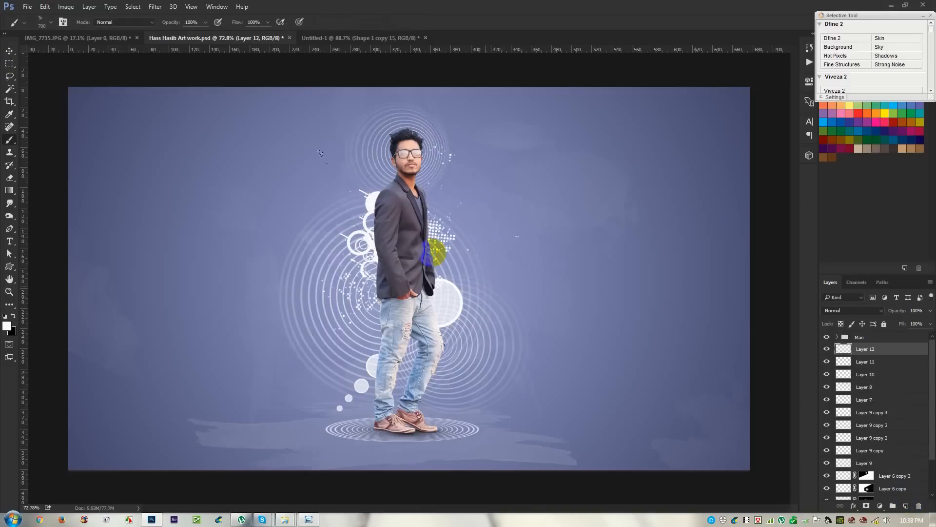
right_click(585, 299)
left_click(758, 264)
left_click(793, 328)
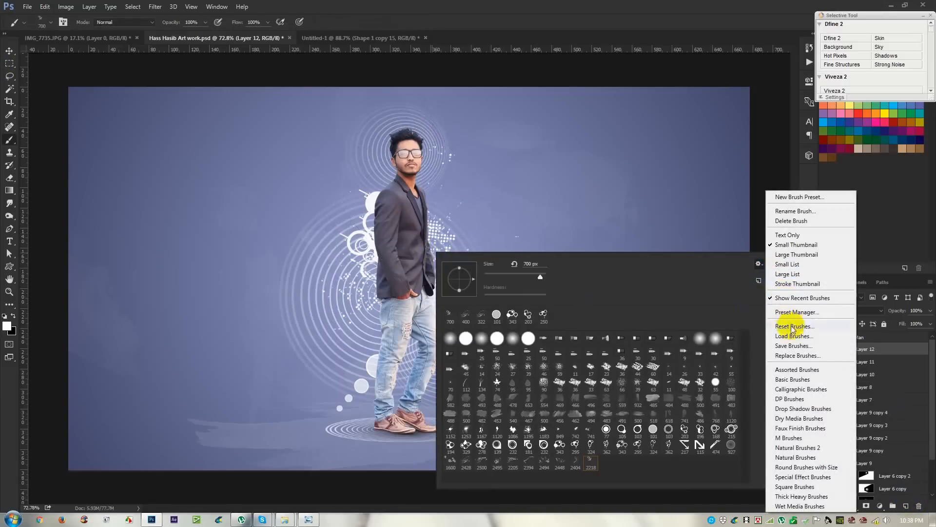
left_click(792, 335)
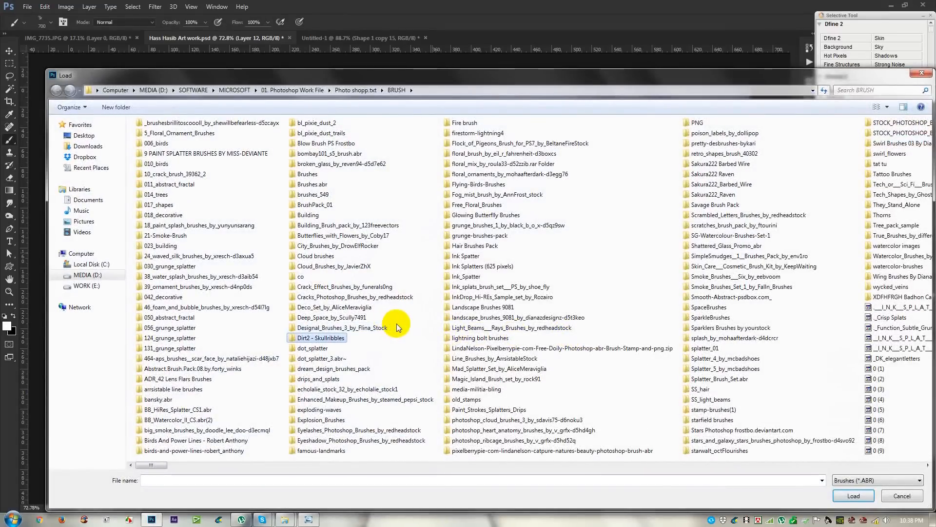
double_click(312, 348)
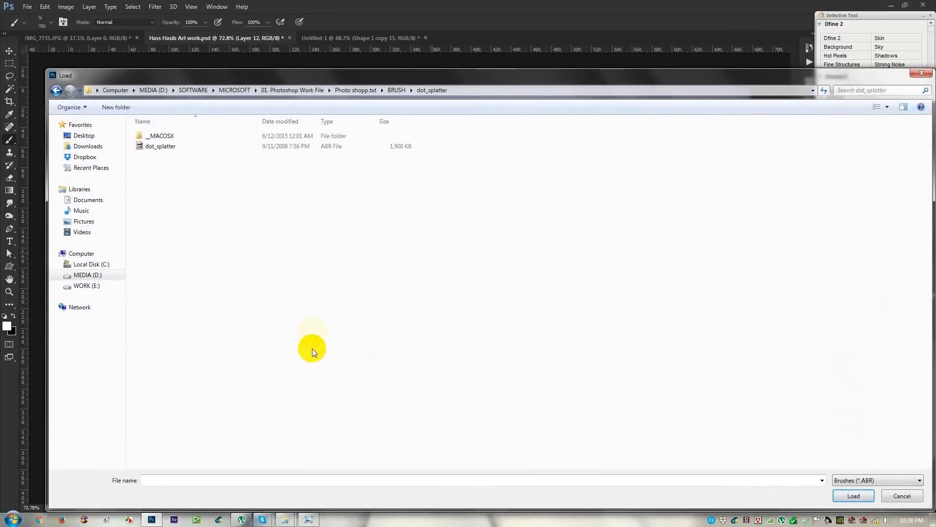
double_click(152, 146)
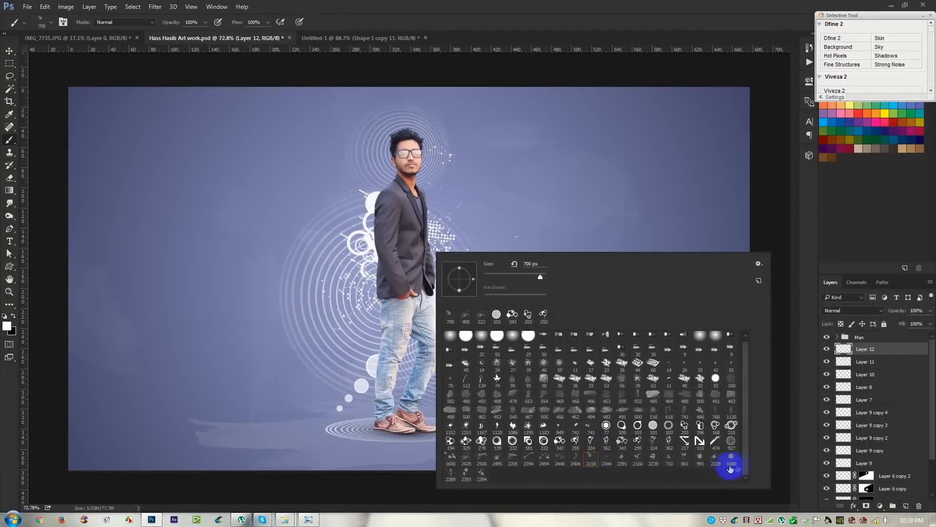
Choose the 1680 px round halftone dot brush, reduce it to 300 px and stamp it behind the man's lower legs
left_click(734, 459)
left_click(507, 4)
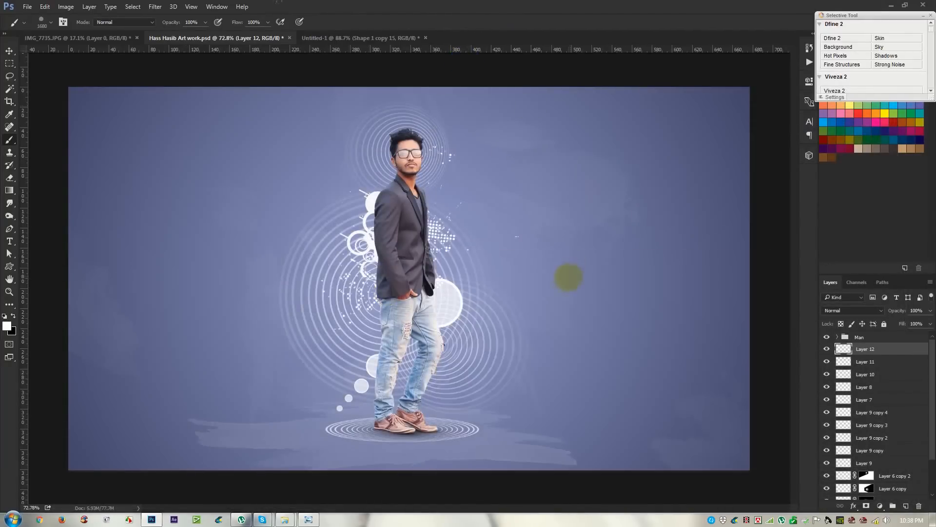
key("bracketleft")
key("bracketleft")
key("bracketleft")
key("bracketleft")
key("bracketleft")
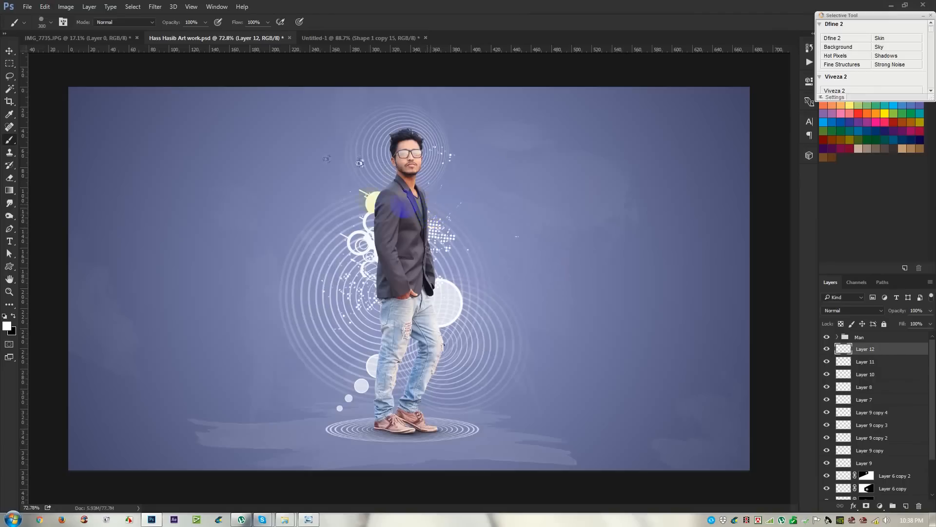
left_click(453, 366)
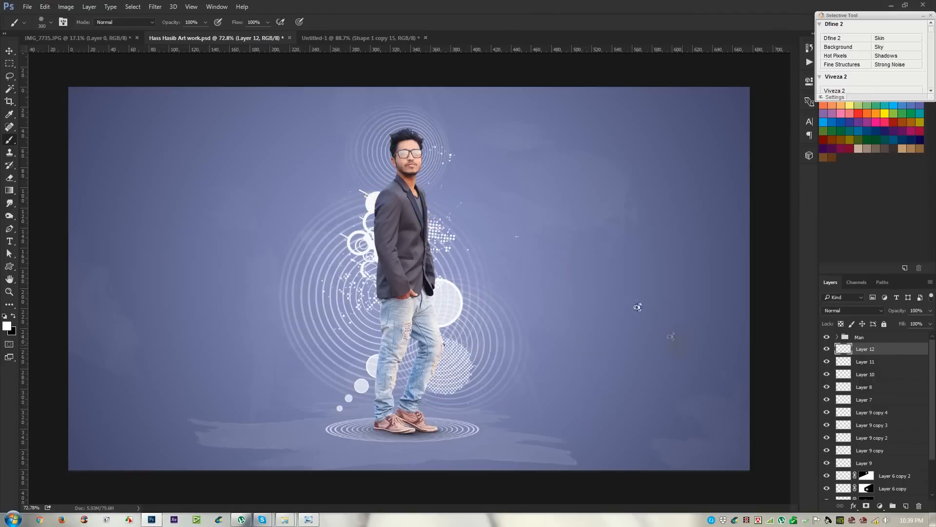
On a new Layer 13, stamp a small 150 px halftone dot disc behind the back of the man's thigh
scroll(506, 328, "up", 1)
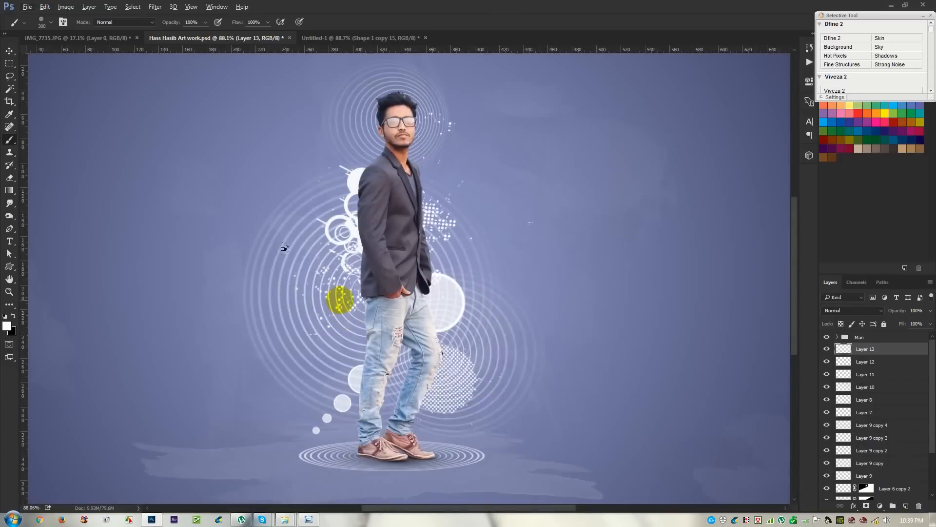
key("period")
left_click(364, 337)
left_click(456, 376)
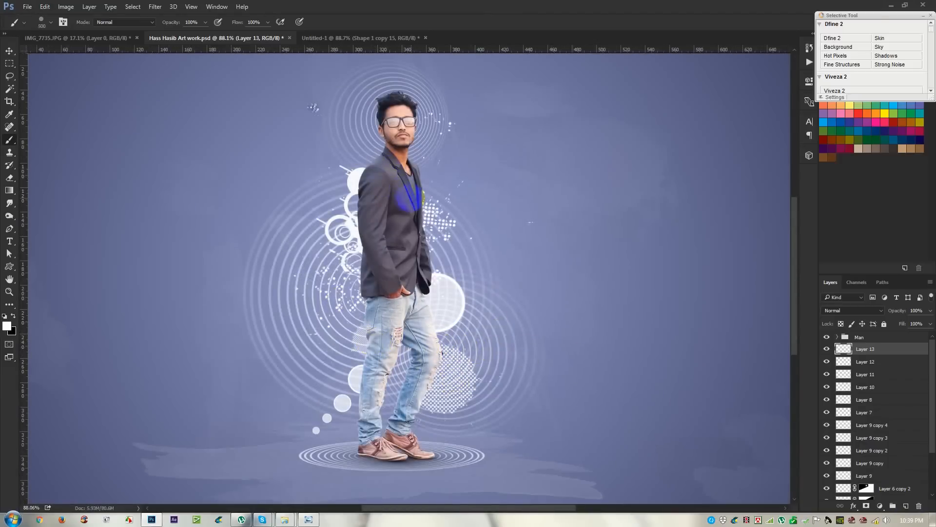
Stamp the halftone dot disc at 500 px behind the man's head and back shoulder, and lower Layer 13's opacity
left_click(427, 198)
key("ctrl+z")
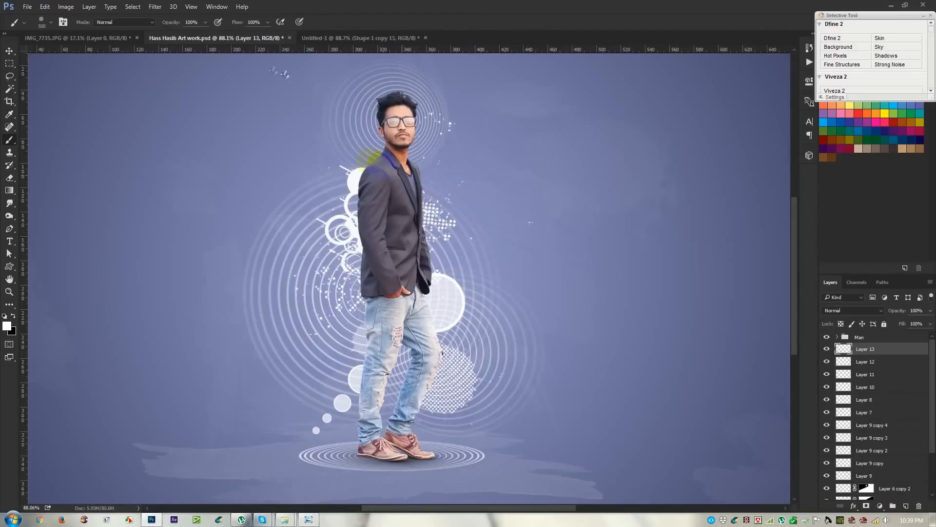
key("ctrl+z")
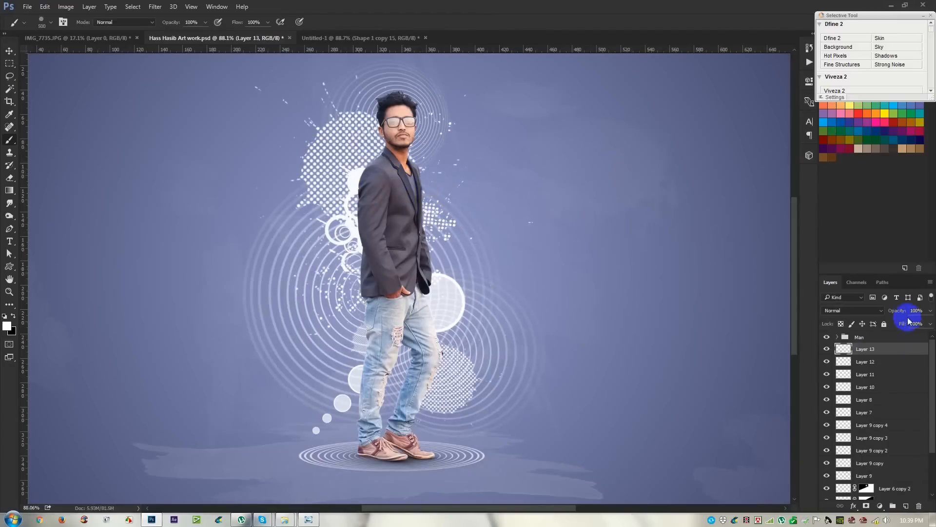
left_click_drag(889, 309, 885, 313)
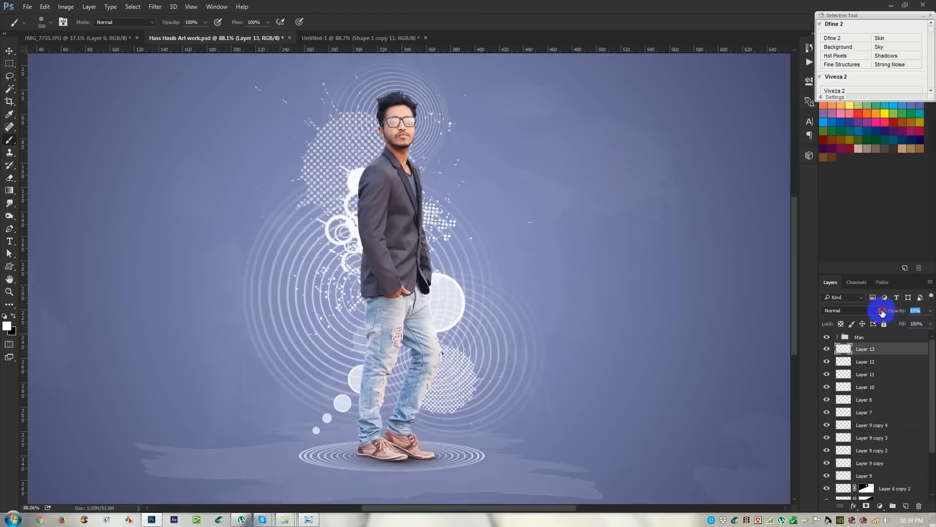
Add a new layer above the Man group and ready the Brush tool
left_click(15, 51)
scroll(460, 293, "down", 2)
left_click(864, 337)
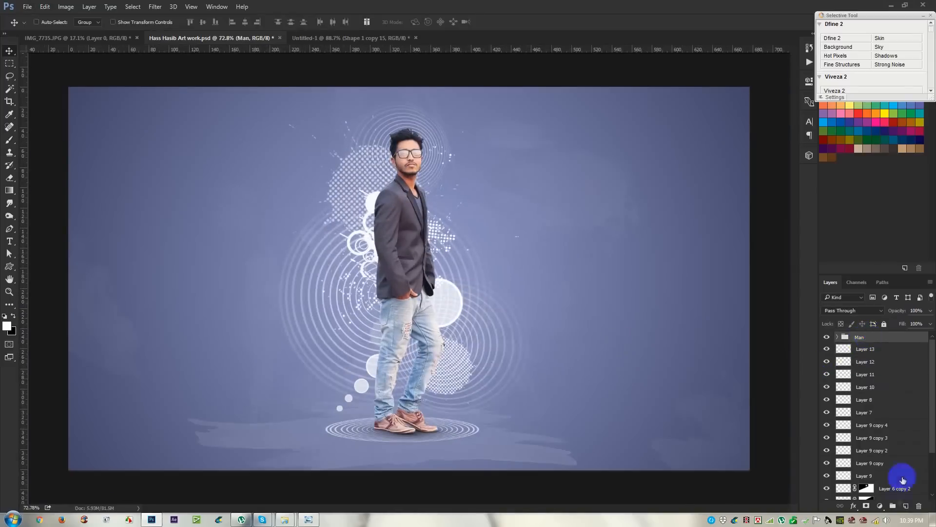
left_click(905, 505)
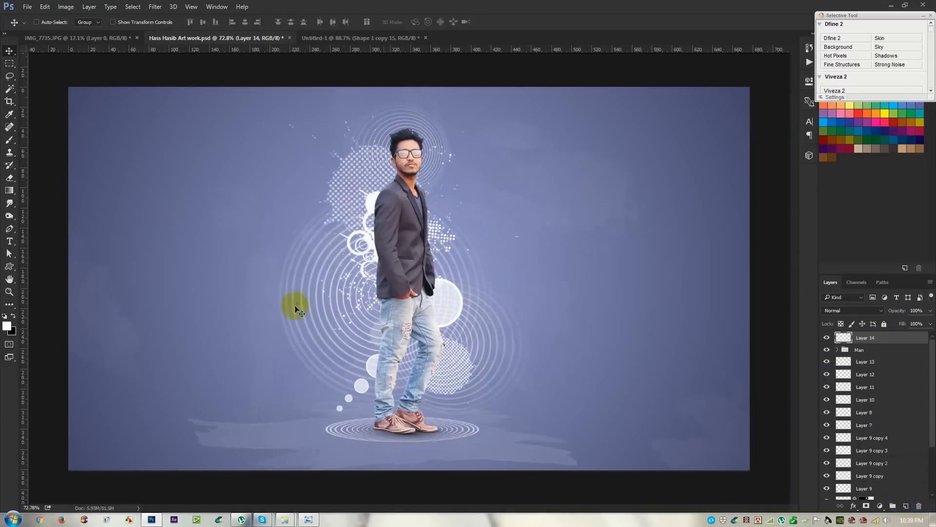
scroll(300, 303, "up", 2)
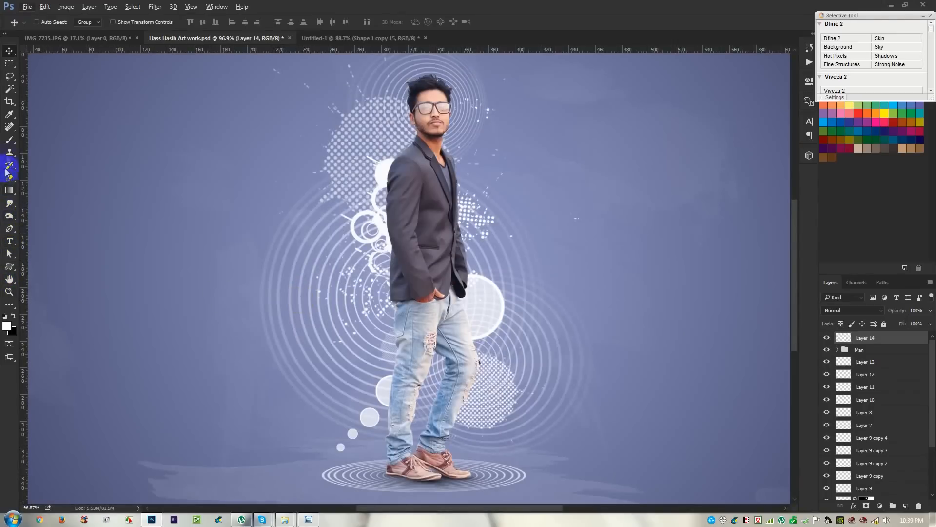
left_click(10, 140)
right_click(209, 206)
left_click(115, 37)
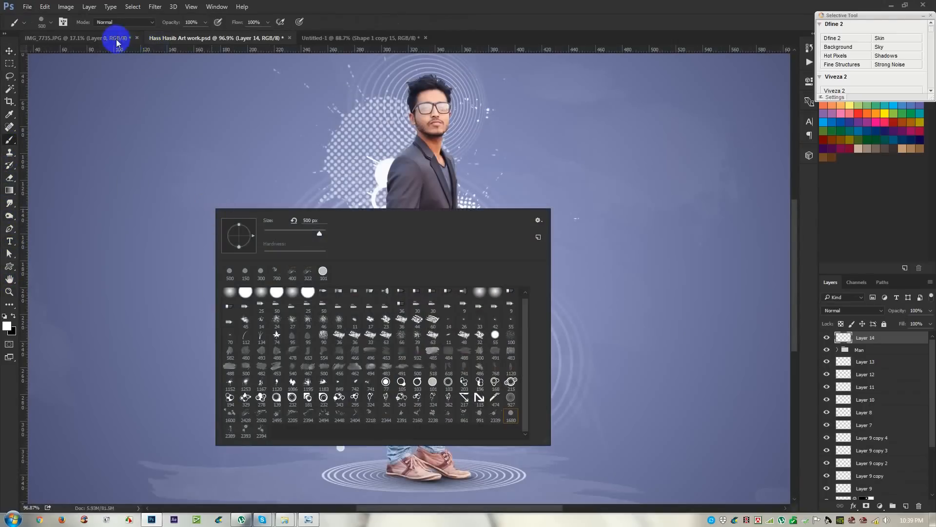
Switch to the Untitled-1 document and scale the concentric circles down to about 85% around their centre
left_click(322, 39)
left_click(9, 51)
left_click(358, 205)
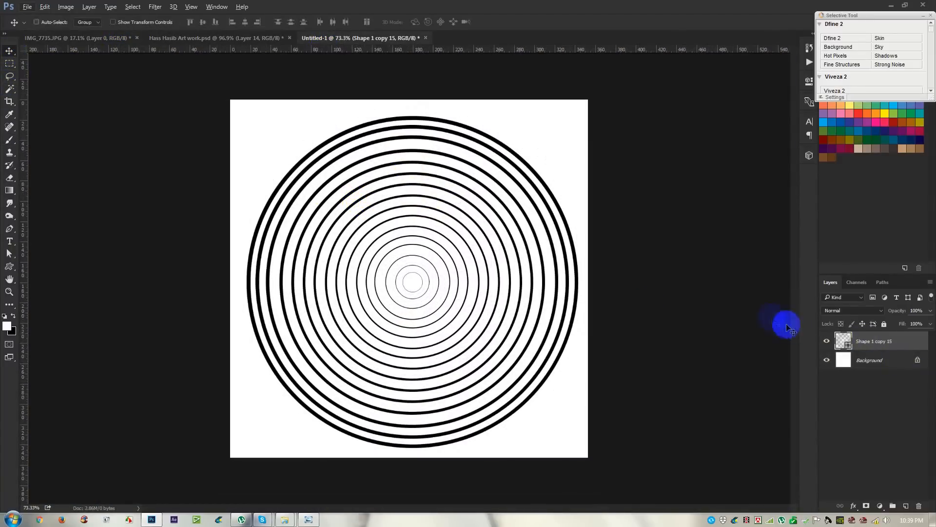
key("ctrl+t")
left_click_drag(575, 119, 544, 125)
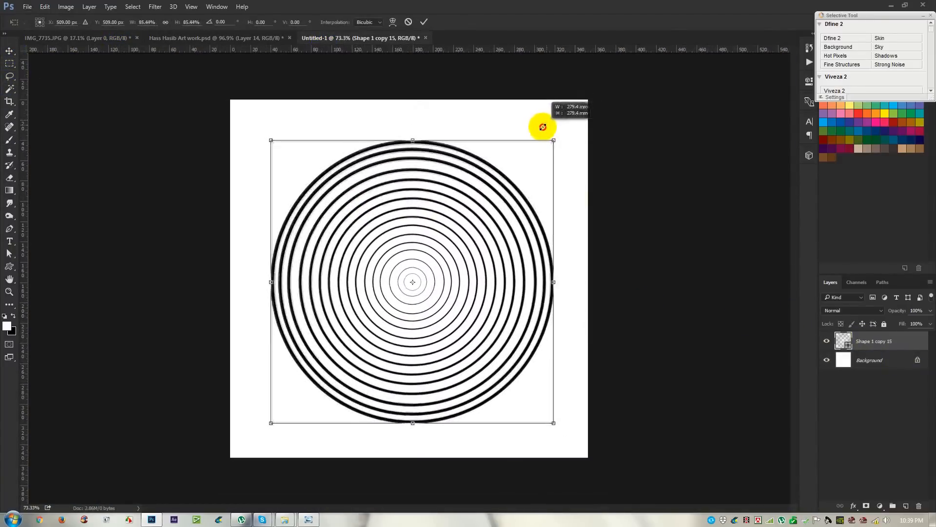
key("Return")
scroll(4, 166, "up", 1)
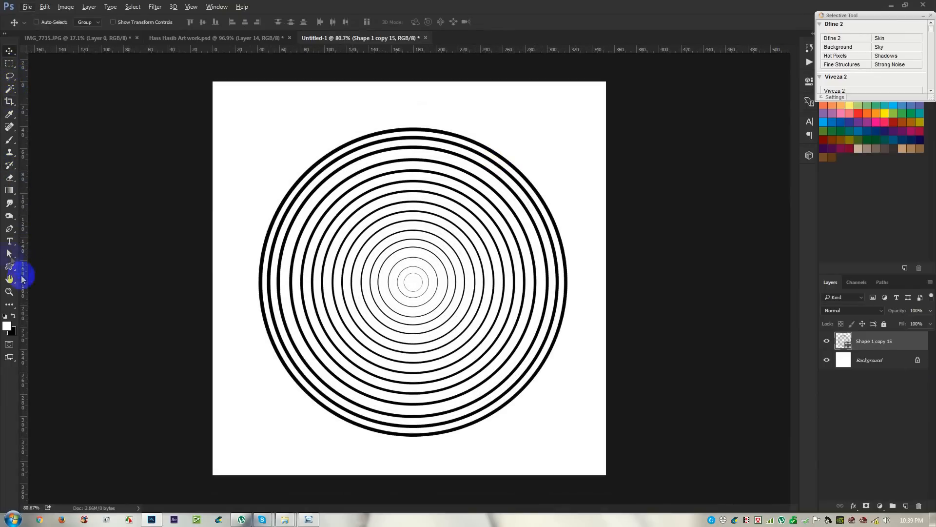
Draw a small arrowhead custom shape above the concentric circles and rotate it to point upwards
left_click(9, 253)
left_click(10, 294)
left_click(10, 266)
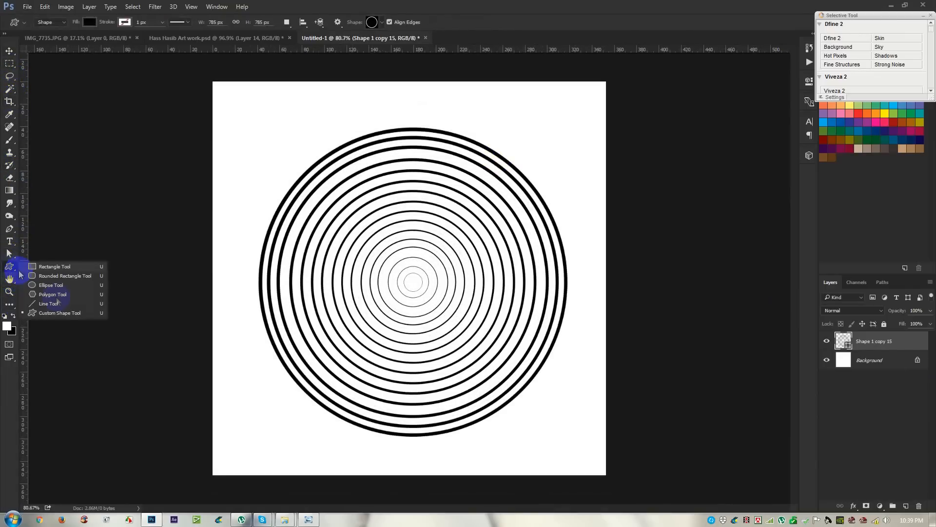
left_click(62, 314)
left_click(381, 23)
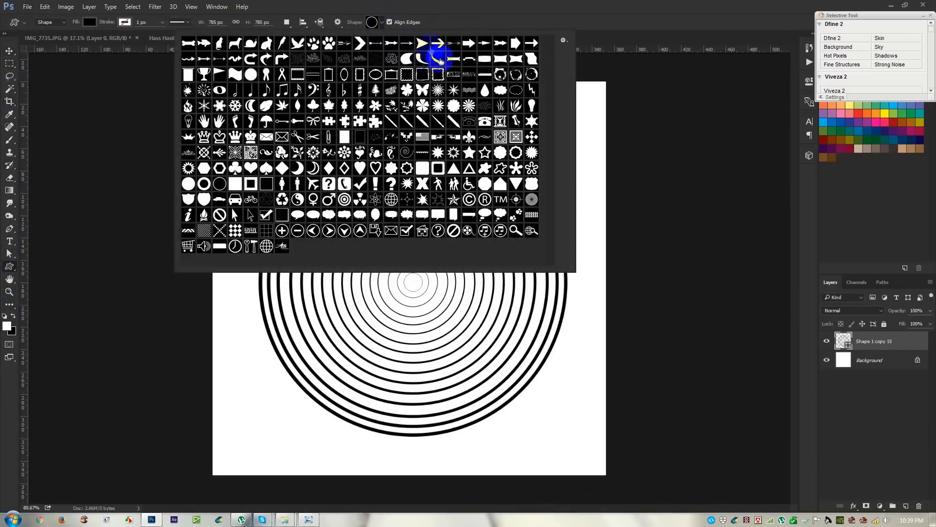
left_click(628, 6)
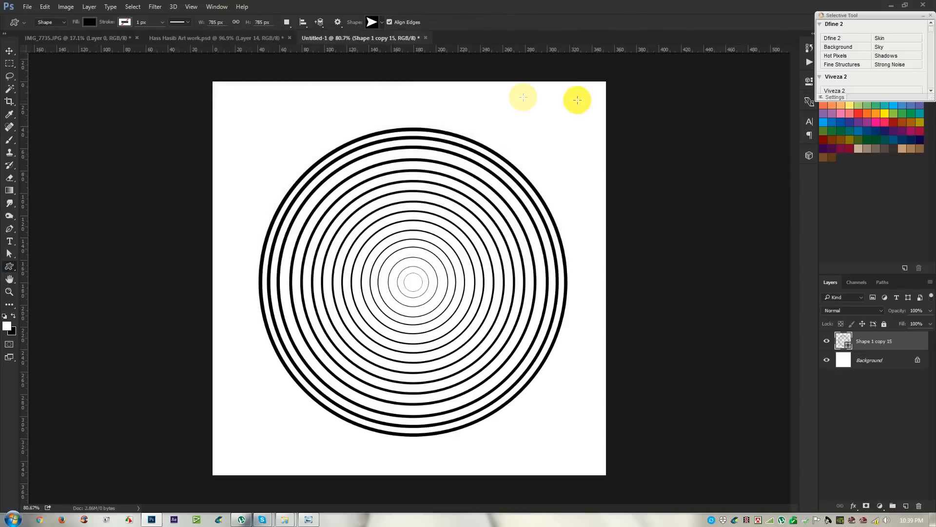
left_click_drag(394, 98, 425, 92)
key("ctrl+t")
key("Return")
left_click(9, 50)
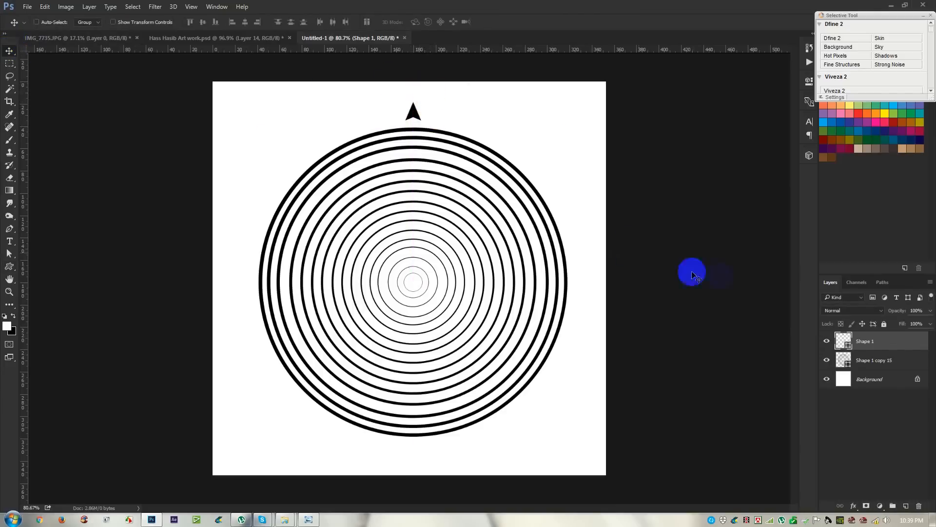
Centre the concentric circles layer Shape 1 copy 15 horizontally and vertically on the canvas
left_click(878, 360)
key("ctrl+a")
left_click(244, 21)
left_click(203, 22)
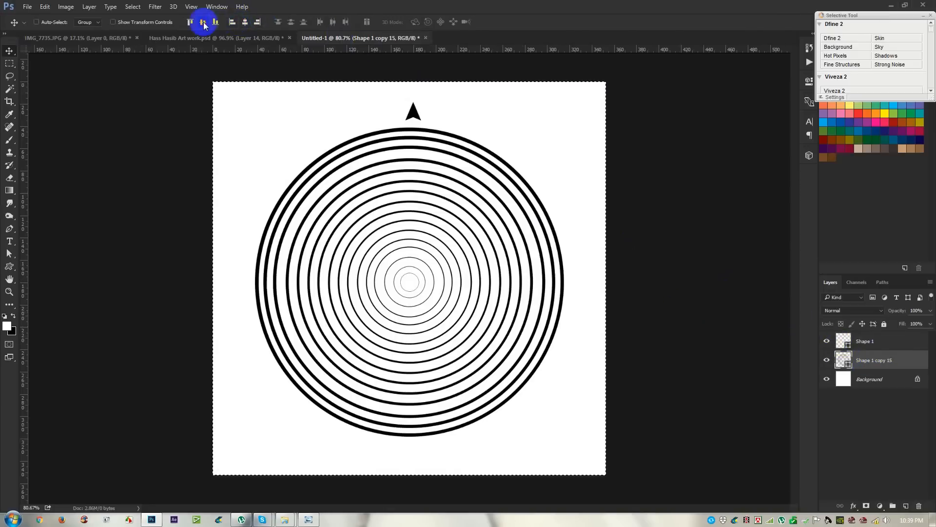
key("ctrl+d")
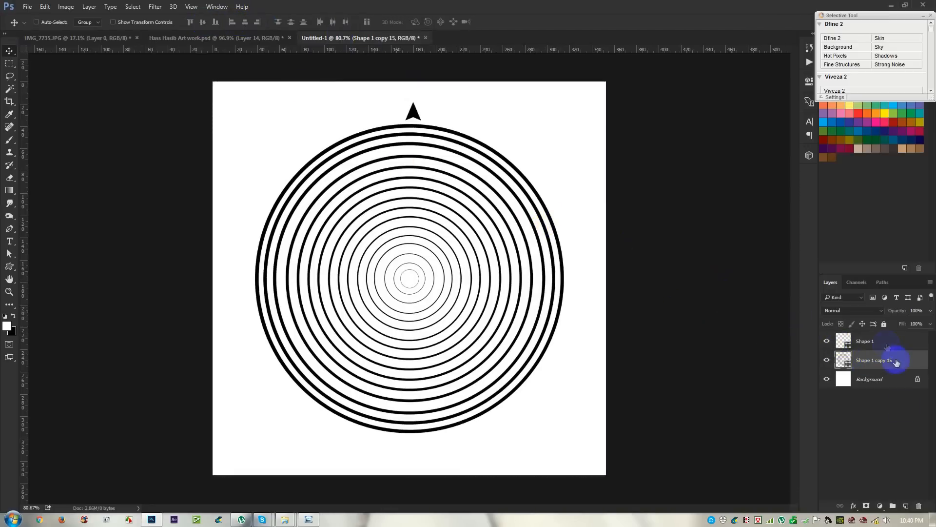
Centre the Shape 1 arrowhead horizontally on the canvas above the circles
left_click(873, 341)
left_click_drag(538, 251, 532, 252)
key("ctrl+a")
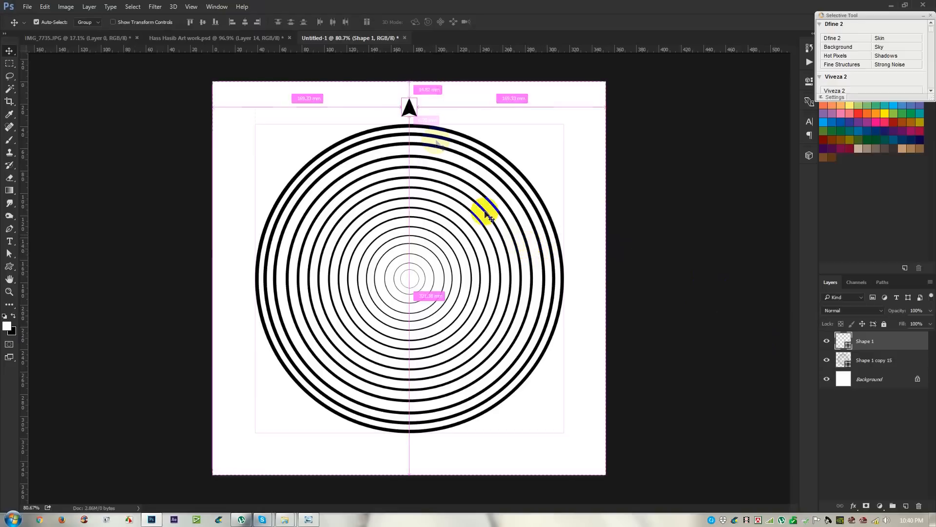
left_click(245, 22)
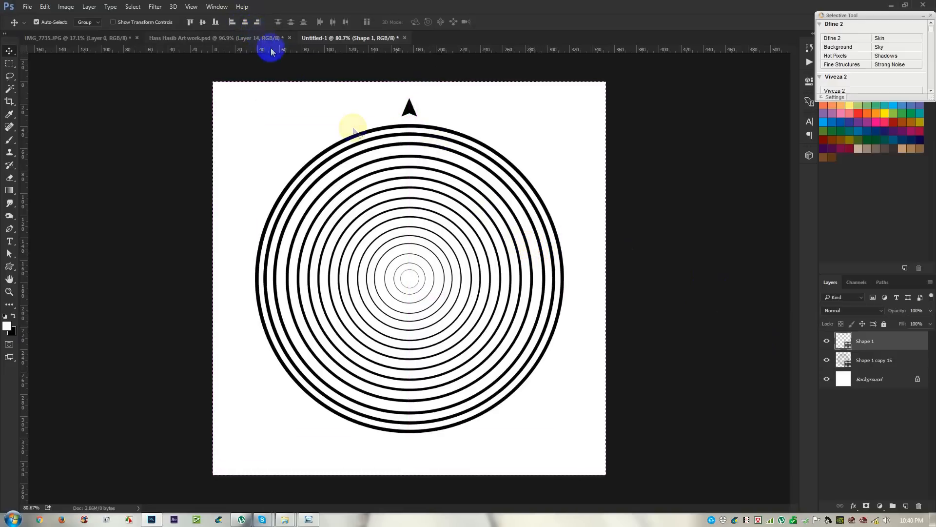
key("ctrl+d")
Move the arrowhead's transform reference point to the circles' centre and rotate the arrowhead about 10° clockwise around it
key("ctrl+t")
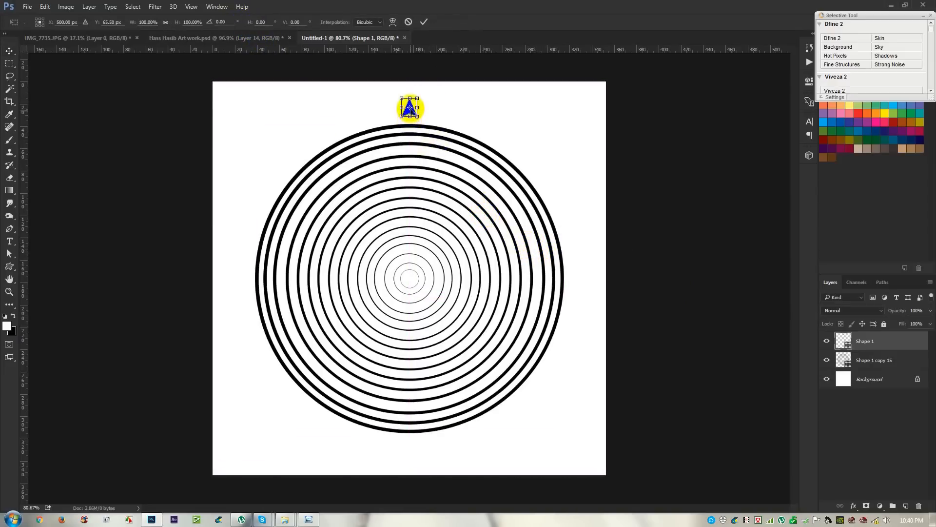
left_click_drag(411, 111, 411, 281)
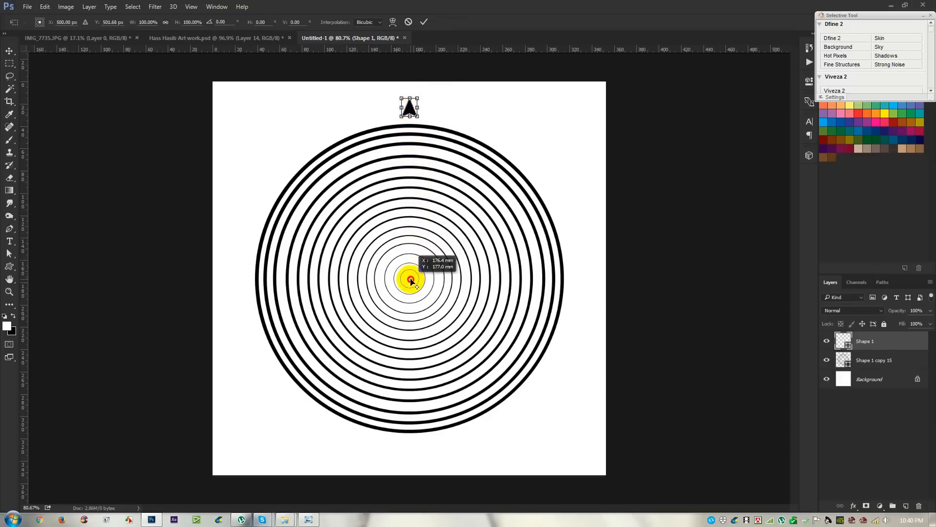
left_click_drag(415, 279, 415, 279)
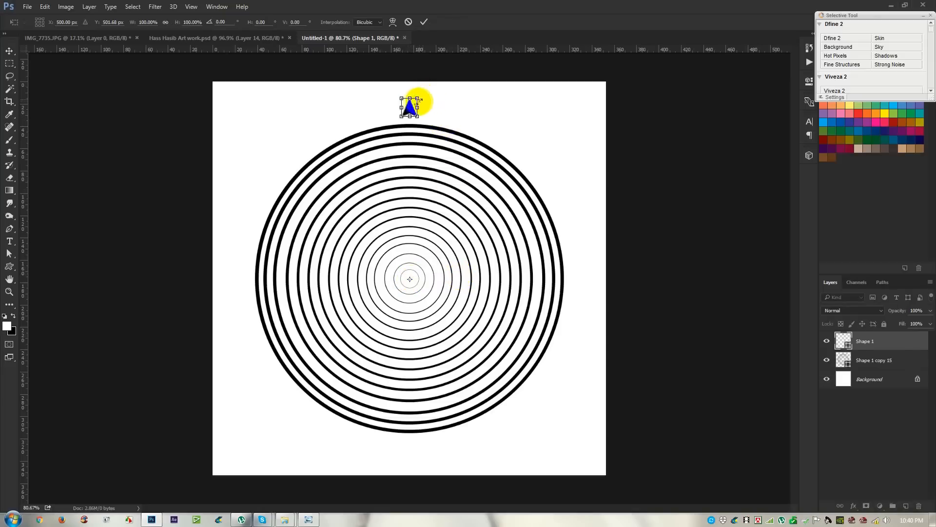
left_click_drag(489, 115, 512, 140)
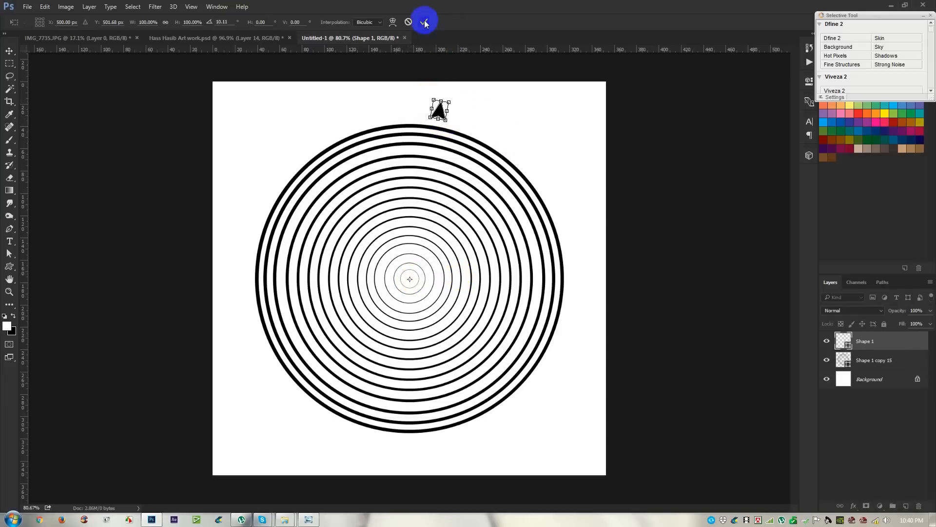
left_click(424, 21)
key("ctrl")
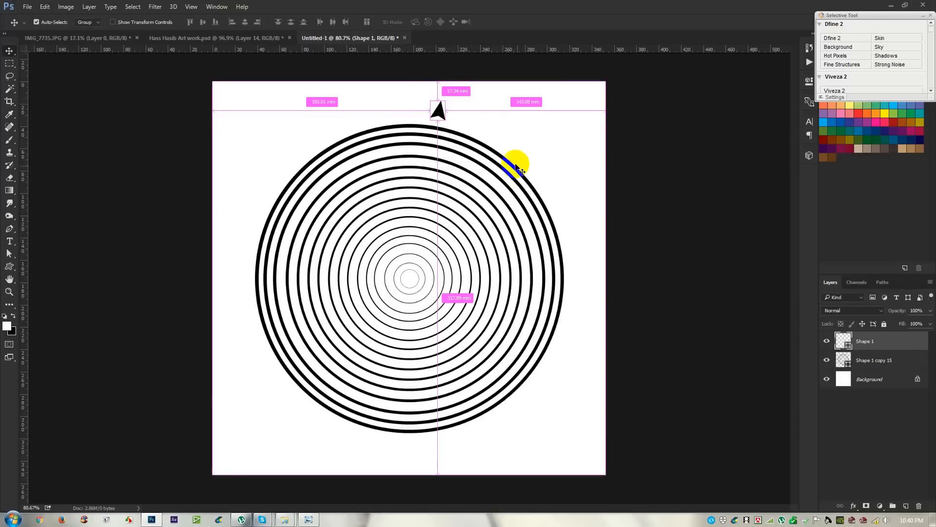
key("ctrl")
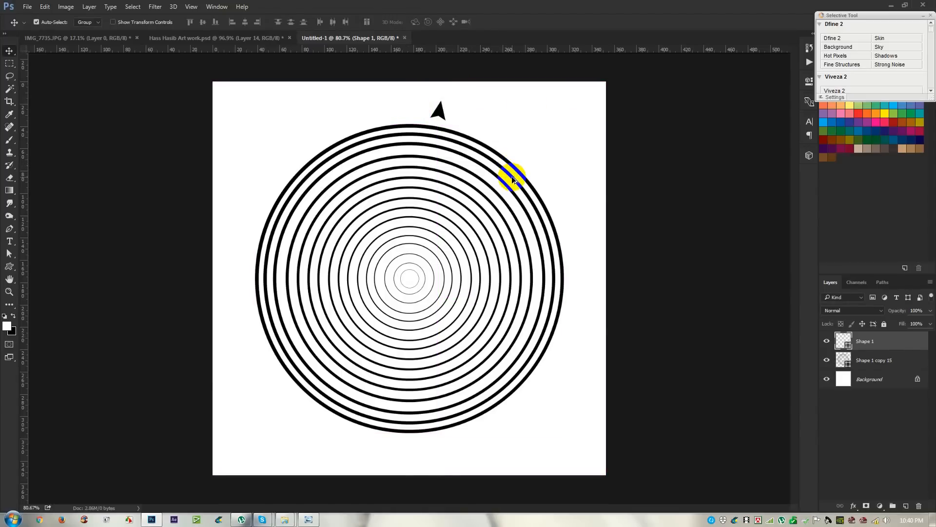
Repeat the rotated duplication of the arrowhead until copies ring the concentric circles, then nudge the last copy to even out its spacing
key("ctrl+alt+shift+t")
key("ctrl+alt+shift+t")
key("ctrl+alt+shift+t")
key("ctrl+alt+shift+t")
key("ctrl+alt+shift+t")
key("ctrl+alt+shift+t")
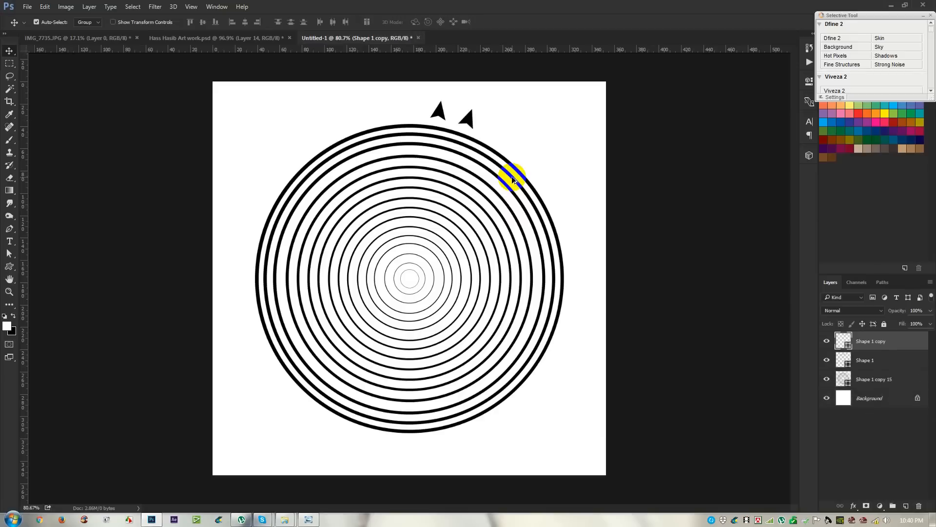
key("ctrl+alt+shift+t")
key("ctrl+alt+shift+t")
key("ctrl+alt+shift+t")
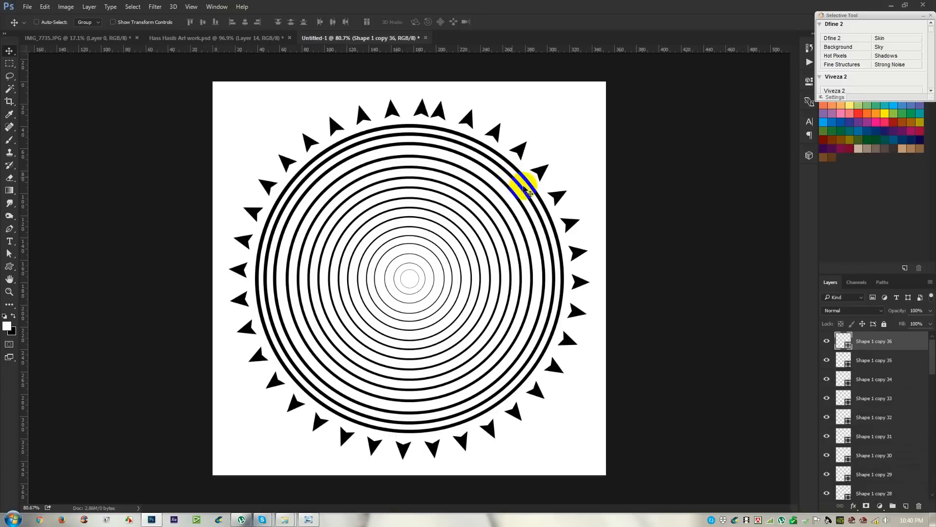
key("Left")
key("Left")
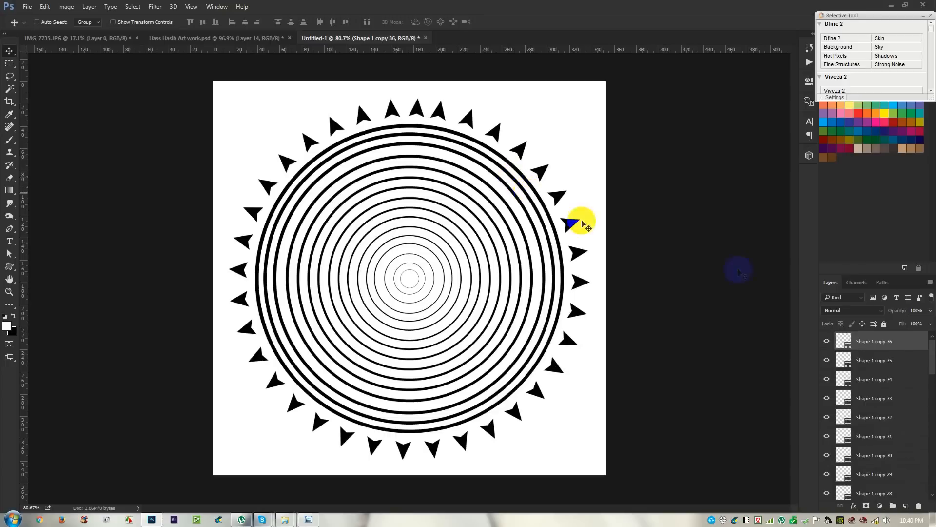
Merge all arrowhead and concentric-circle layers above the Background into one shape layer and shift the merged shape slightly
scroll(871, 392, "down", 6)
scroll(880, 484, "down", 4)
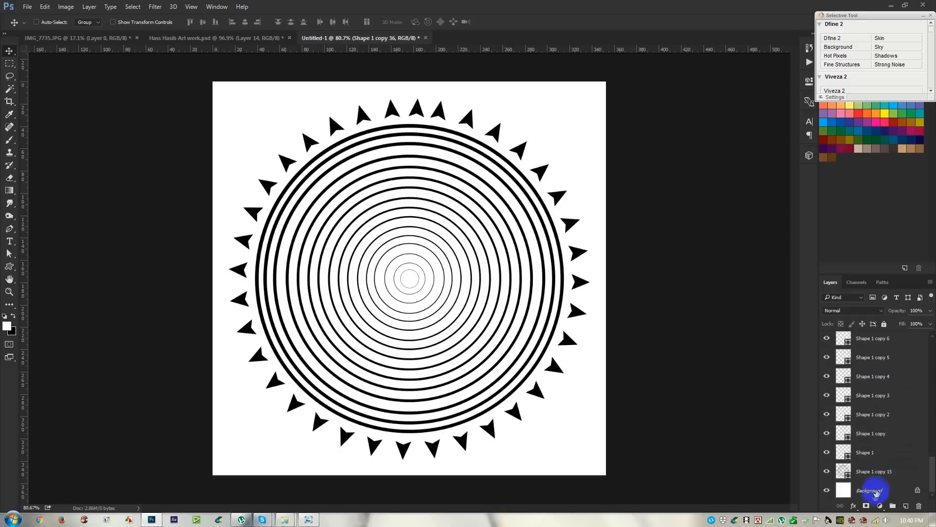
left_click(876, 471, "shift")
key("ctrl+e")
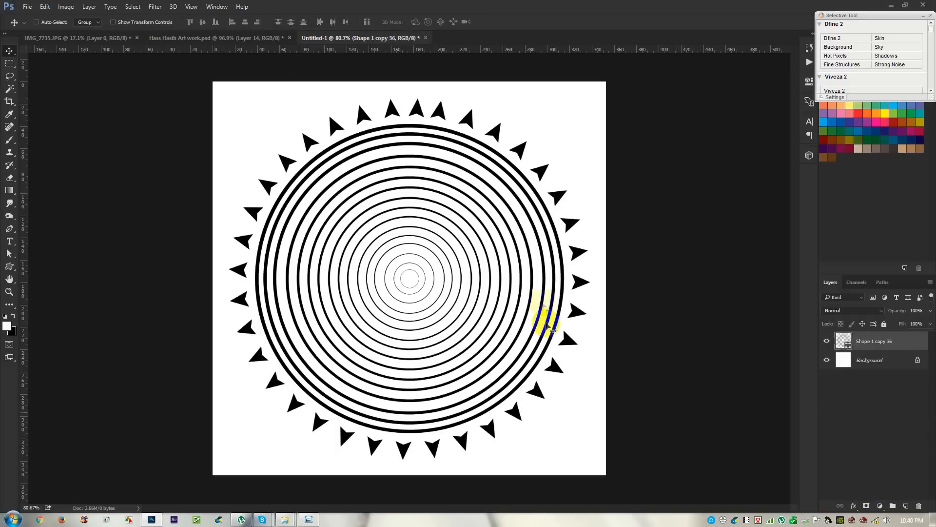
mouse_move(543, 313)
left_mouse_down()
mouse_move(548, 303)
mouse_move(541, 314)
mouse_move(549, 313)
left_mouse_up()
left_click(826, 360)
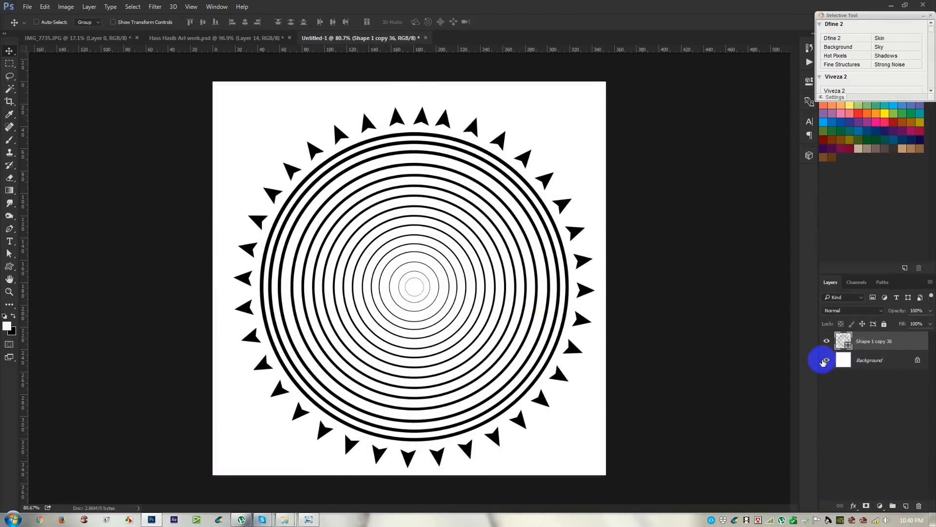
left_click(826, 361)
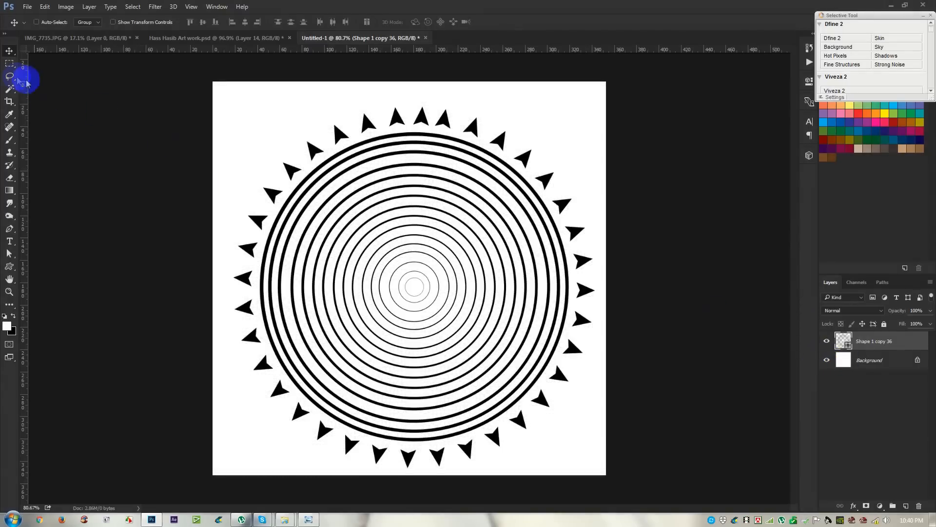
Draw a solid black circle of 152 × 152 px at the centre of the rings and merge it with the Shape 1 copy 36 layer
right_click(9, 267)
left_click(46, 286)
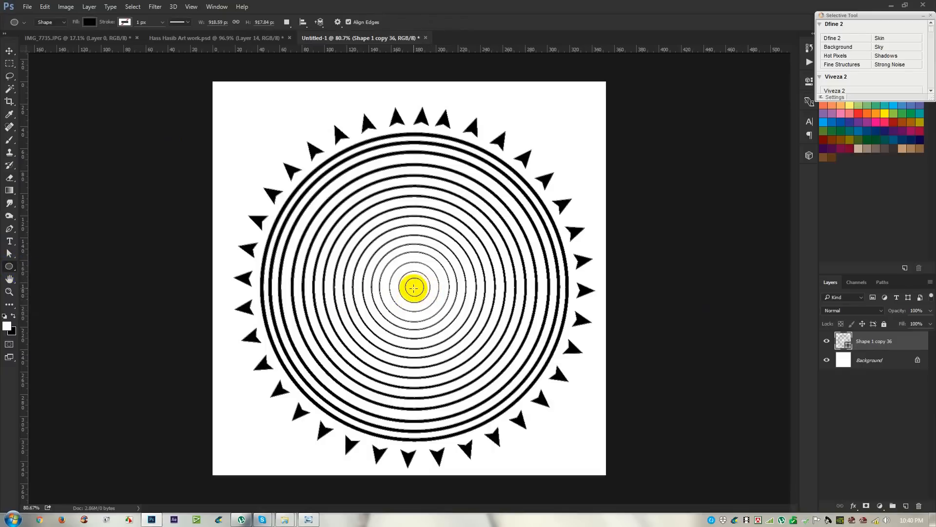
left_click_drag(415, 288, 386, 251)
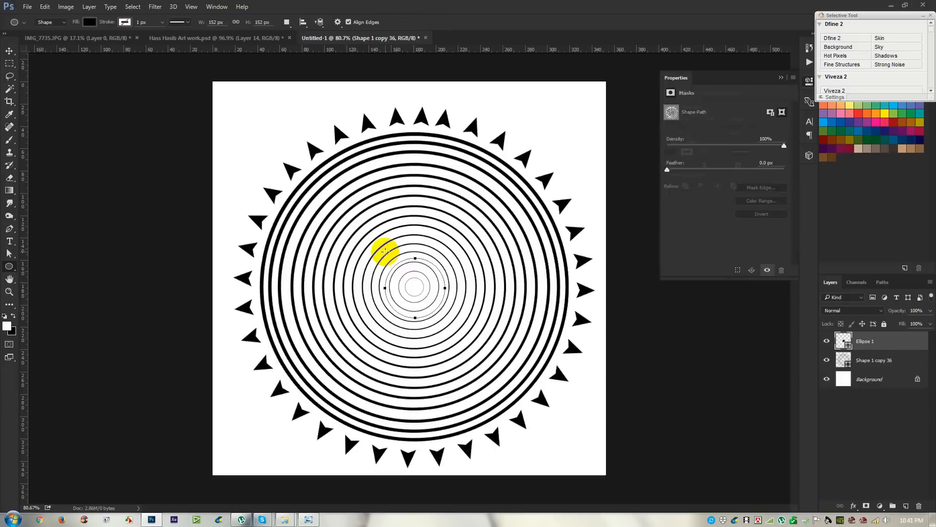
left_click(9, 51)
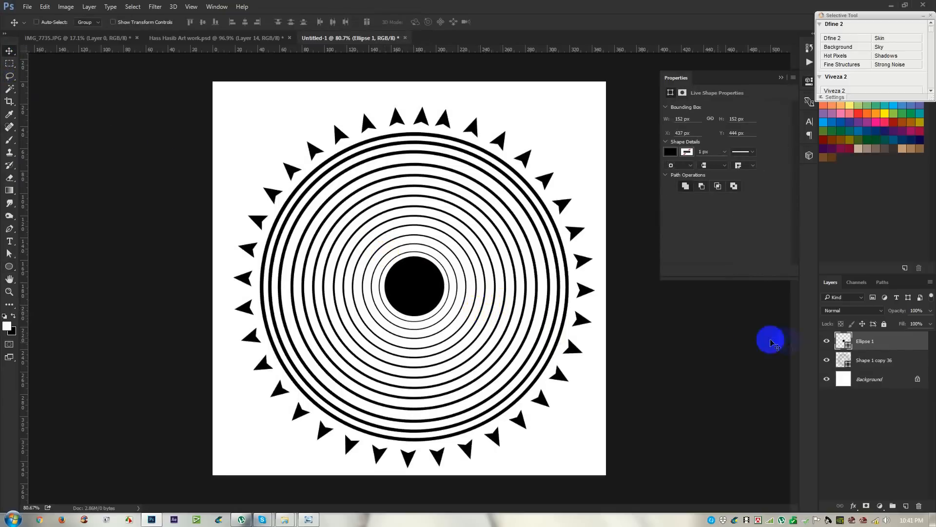
left_click(859, 360, "shift")
key("ctrl+e")
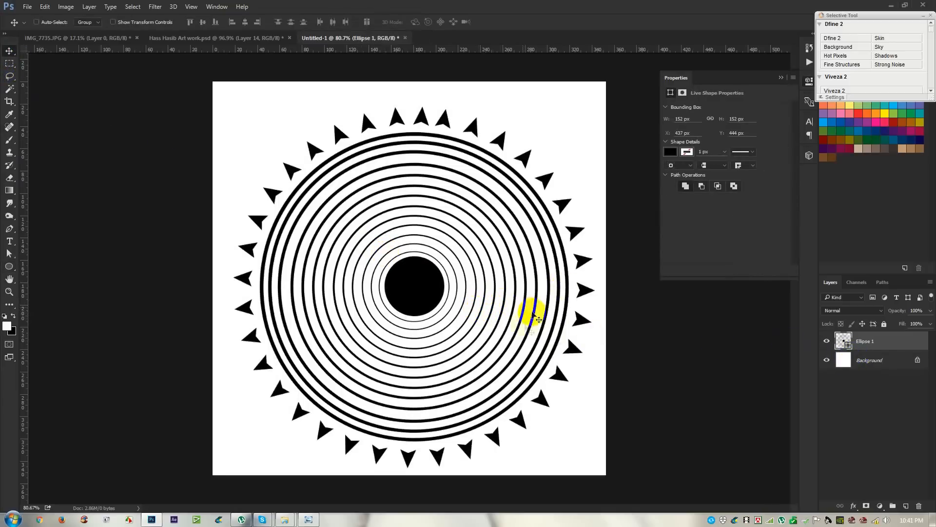
Move the merged ring ornament back to the canvas centre and define it as a brush preset with the default name
left_click_drag(527, 314, 521, 304)
left_click(66, 7)
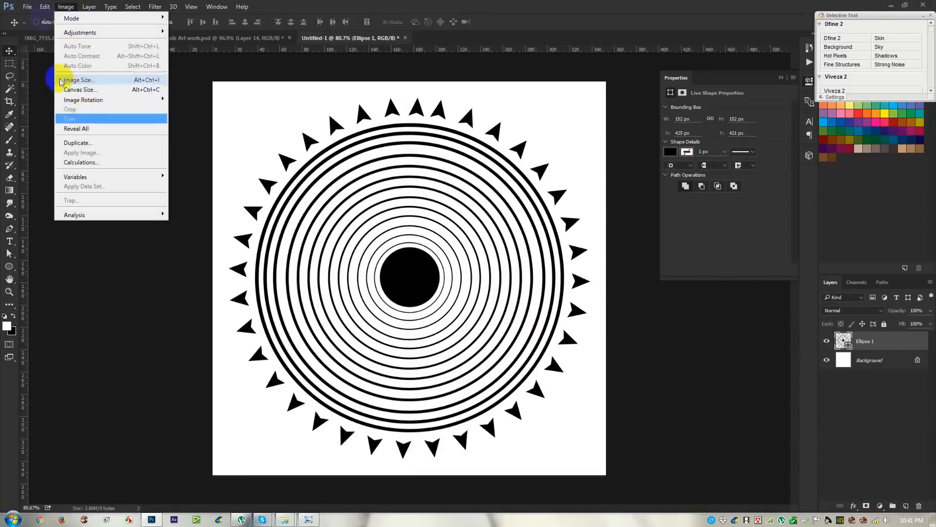
mouse_move(45, 7)
left_click(67, 251)
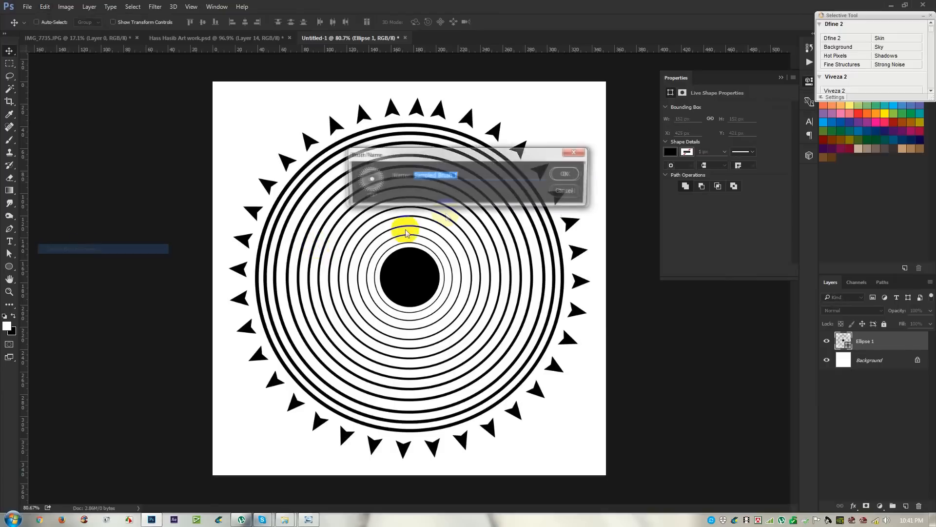
left_click(567, 175)
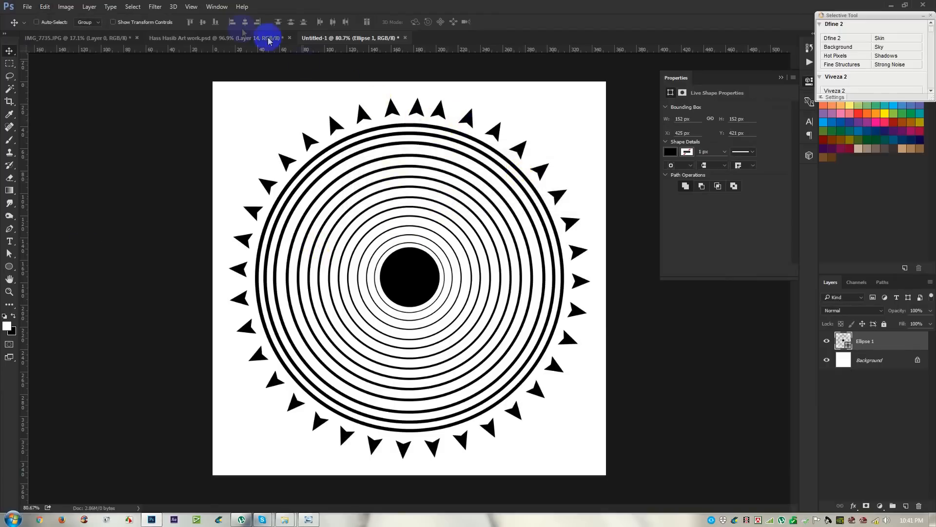
Switch to the portrait artwork document and stamp the ring ornament brush once in white on Layer 14, beside the man
left_click(202, 42)
scroll(452, 217, "down", 2)
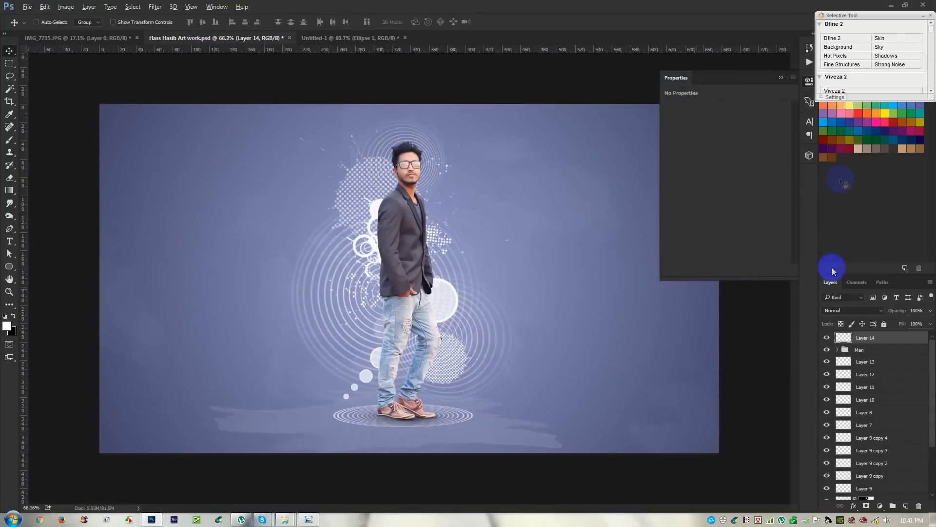
left_click(783, 80)
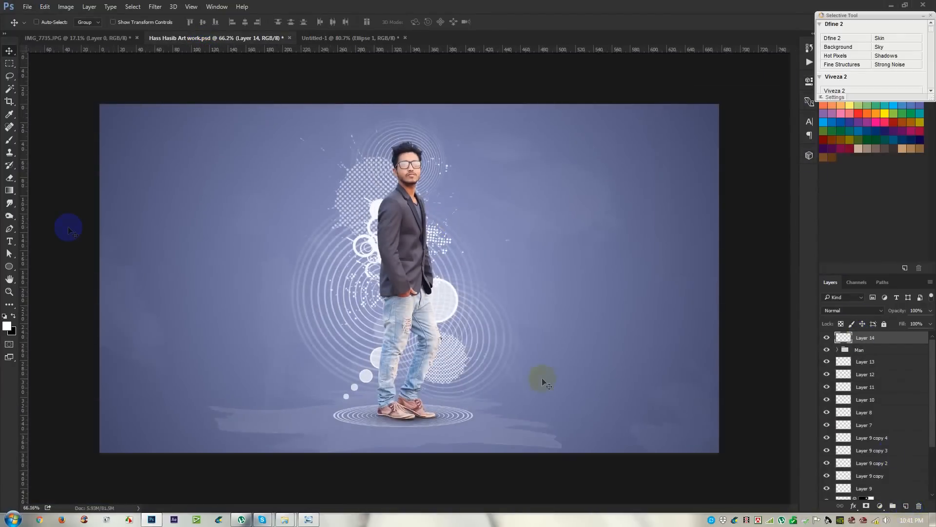
left_click(17, 146)
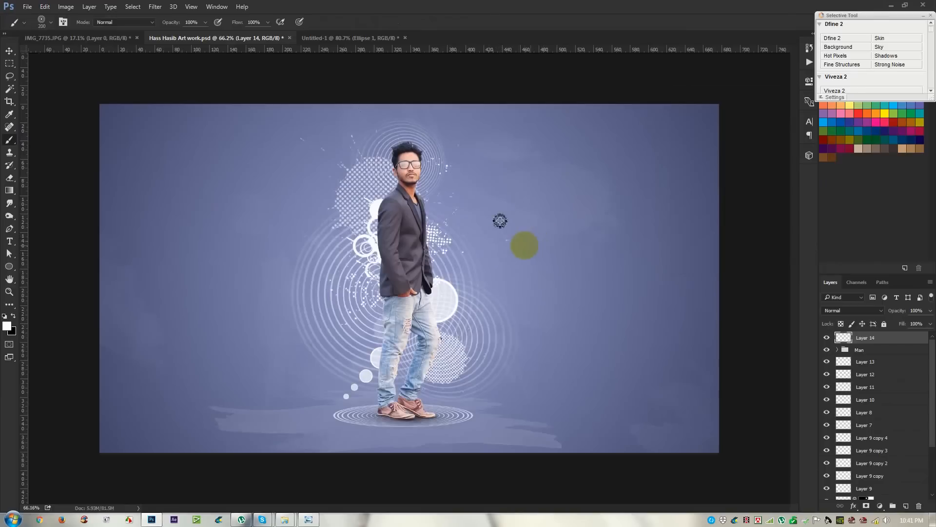
left_click(524, 245)
scroll(303, 241, "up", 2)
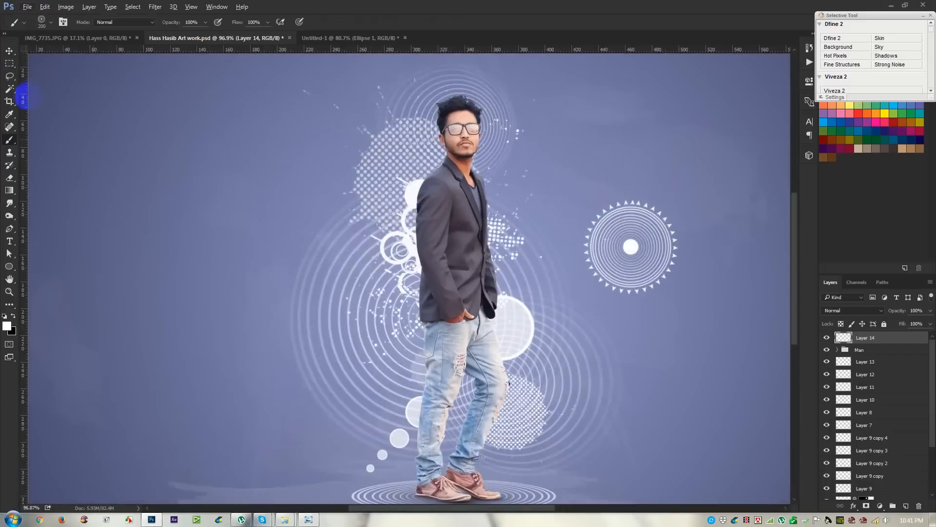
Shrink and tilt the stamped ring ornament on Layer 14 and place it over the man's front shoulder
left_click(10, 51)
left_click_drag(663, 326, 441, 385)
key("ctrl+t")
left_click_drag(421, 361, 564, 185)
left_click_drag(547, 233, 548, 233)
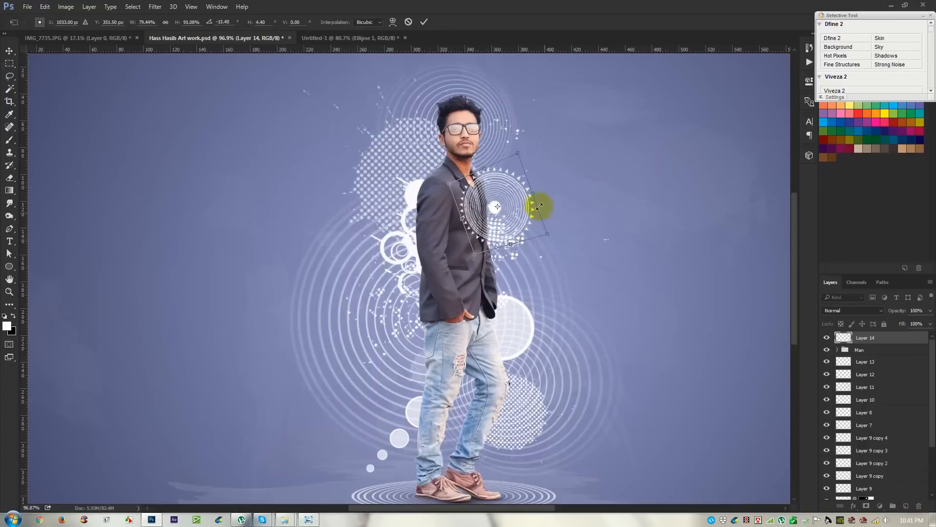
left_click_drag(539, 192, 548, 196)
key("Return")
left_click_drag(485, 216, 482, 213)
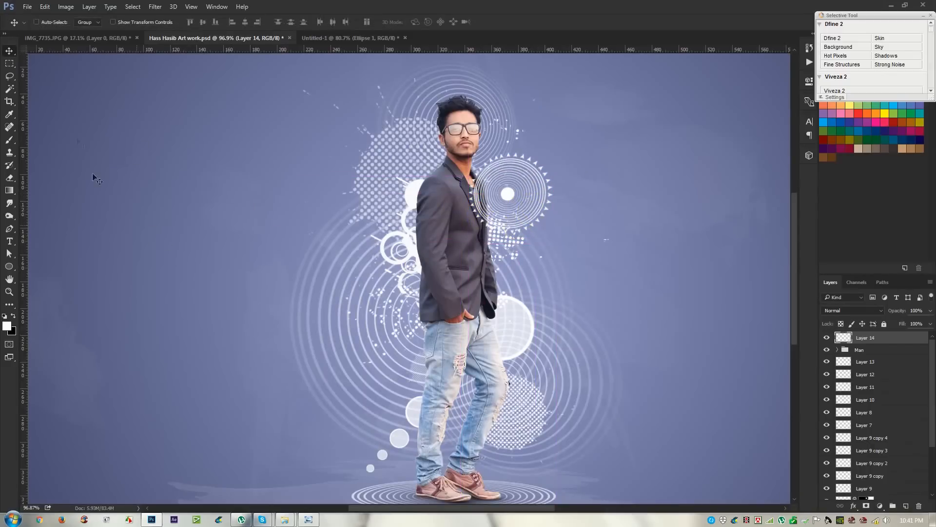
Duplicate Layer 14's ring ornament, enlarge the copy to about 146% and place it behind the man's back at hand height
left_click_drag(501, 267, 422, 391)
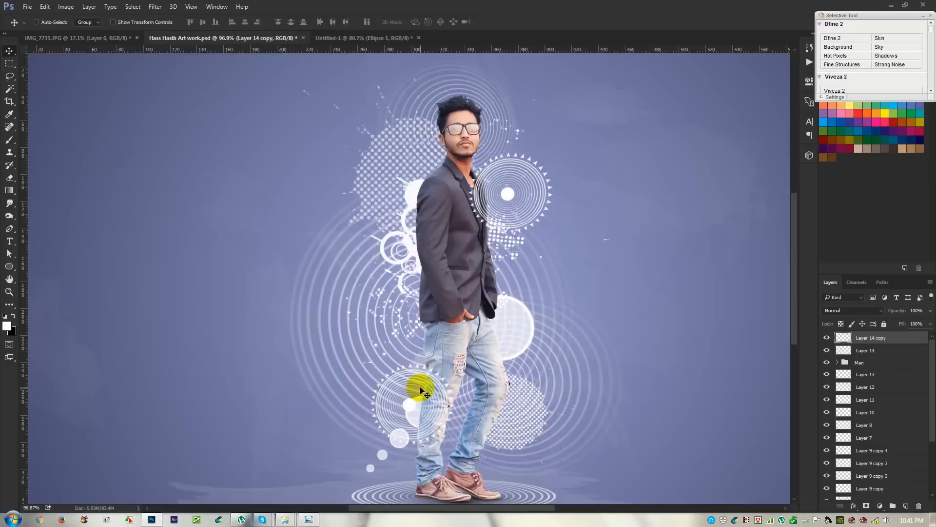
key("ctrl+t")
left_click_drag(370, 363, 332, 325)
left_click_drag(406, 387, 393, 385)
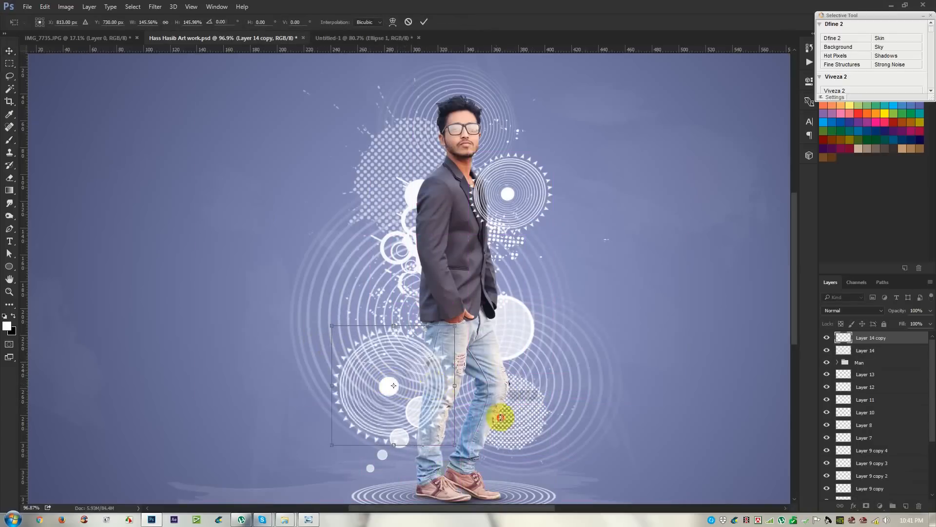
key("Return")
left_click_drag(397, 434, 418, 381)
scroll(417, 383, "down", 5)
scroll(416, 383, "up", 2)
scroll(417, 383, "up", 1)
mouse_move(418, 382)
left_mouse_down()
mouse_move(425, 378)
mouse_move(418, 387)
mouse_move(408, 344)
mouse_move(423, 366)
left_mouse_up()
Lower Layer 8's opacity to 71%, then transform and reposition its white circles around the man's torso
left_click(827, 425)
left_click(827, 425)
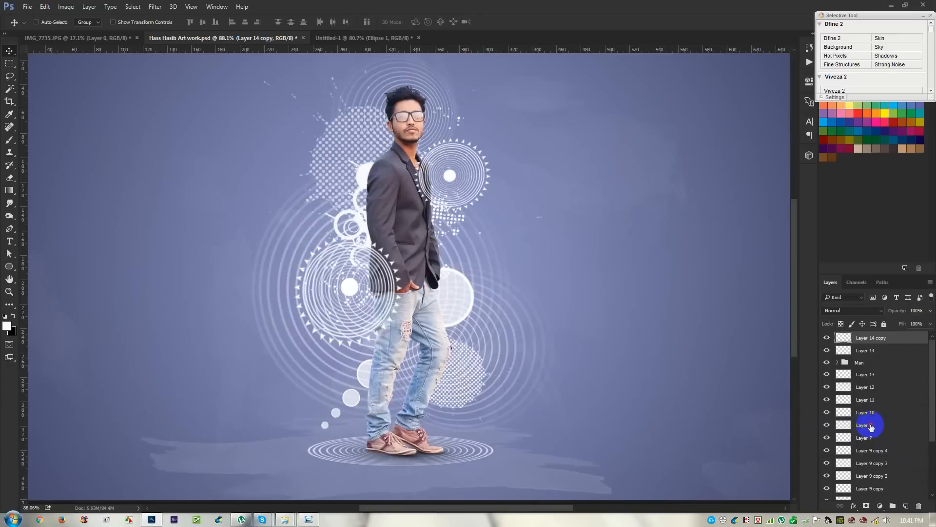
left_click(869, 425)
left_click_drag(885, 312, 875, 309)
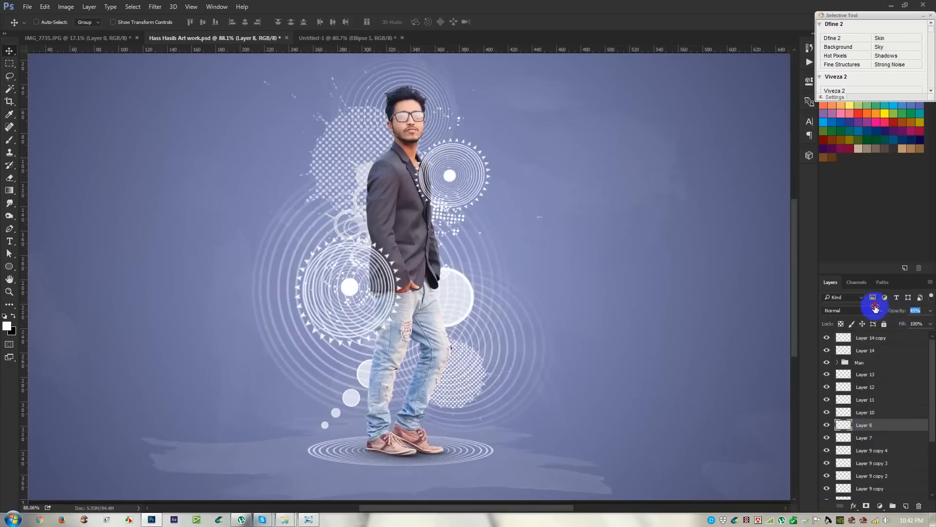
left_click_drag(601, 306, 409, 207)
key("ctrl+t")
left_click_drag(384, 248, 441, 214)
key("Return")
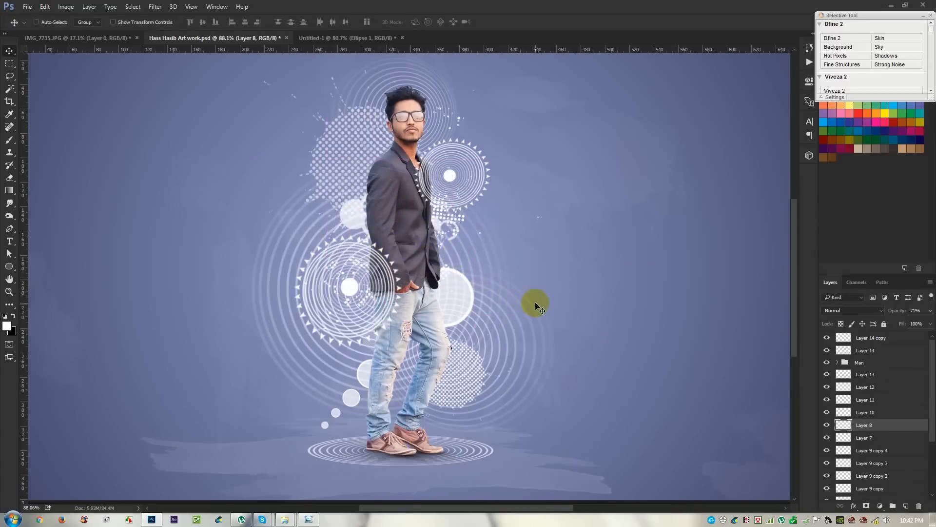
Duplicate Layer 14's ring ornament, shrink the copy and place it in front of the man's lower legs
scroll(534, 304, "down", 3)
scroll(535, 304, "up", 2)
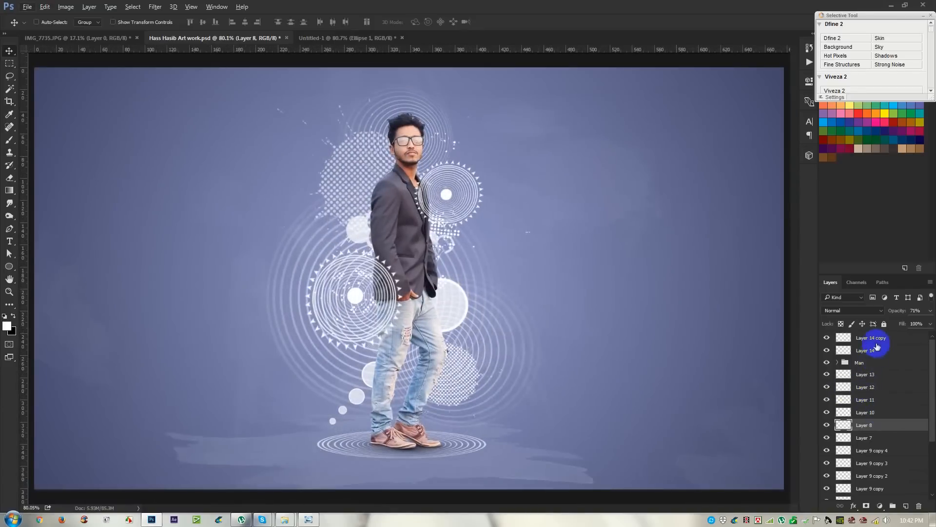
left_click(877, 344)
left_click_drag(429, 344, 503, 398)
key("ctrl+t")
left_click_drag(565, 354, 370, 199)
key("Return")
Resize and place another ring ornament copy behind the man's head, beside the halftone circle, and save the document
key("ctrl+t")
key("Return")
key("ctrl+t")
mouse_move(314, 146)
left_mouse_down()
mouse_move(373, 117)
mouse_move(313, 132)
mouse_move(316, 160)
left_mouse_up()
key("Return")
scroll(360, 210, "down", 4)
scroll(366, 218, "up", 2)
mouse_move(365, 219)
left_mouse_down()
mouse_move(378, 224)
mouse_move(421, 201)
mouse_move(362, 189)
mouse_move(376, 181)
mouse_move(375, 221)
left_mouse_up()
scroll(375, 224, "up", 2)
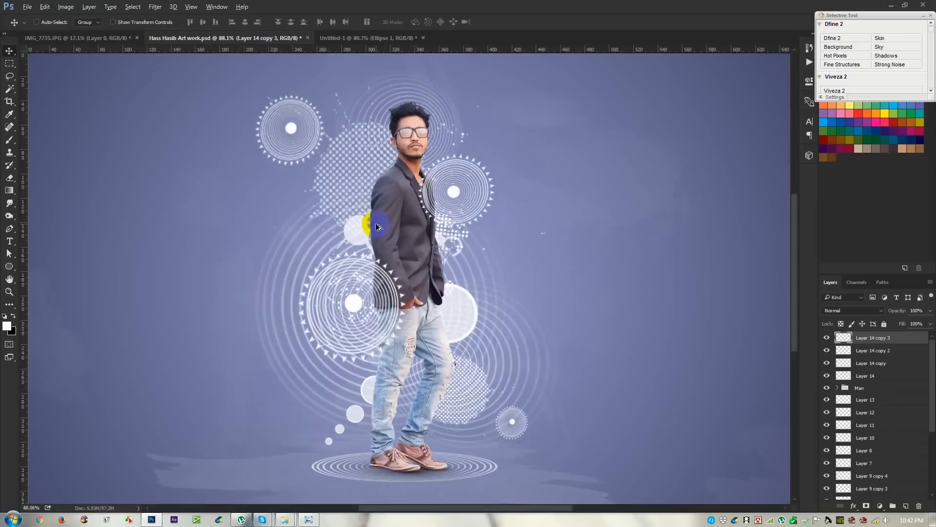
key("ctrl+s")
Draw a white ellipse of about 97 × 43 px on the empty background behind the man
scroll(376, 224, "down", 4)
scroll(461, 263, "up", 3)
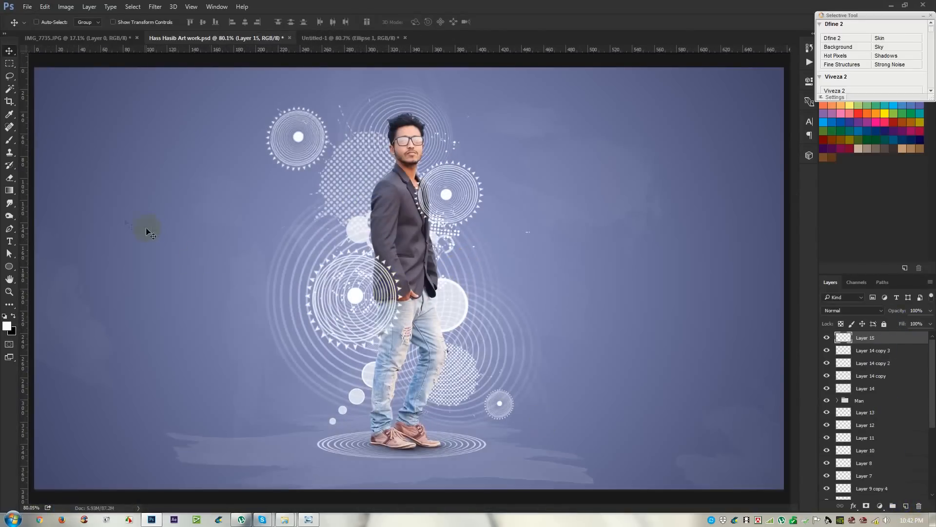
left_click(11, 266)
left_click_drag(141, 209, 180, 226)
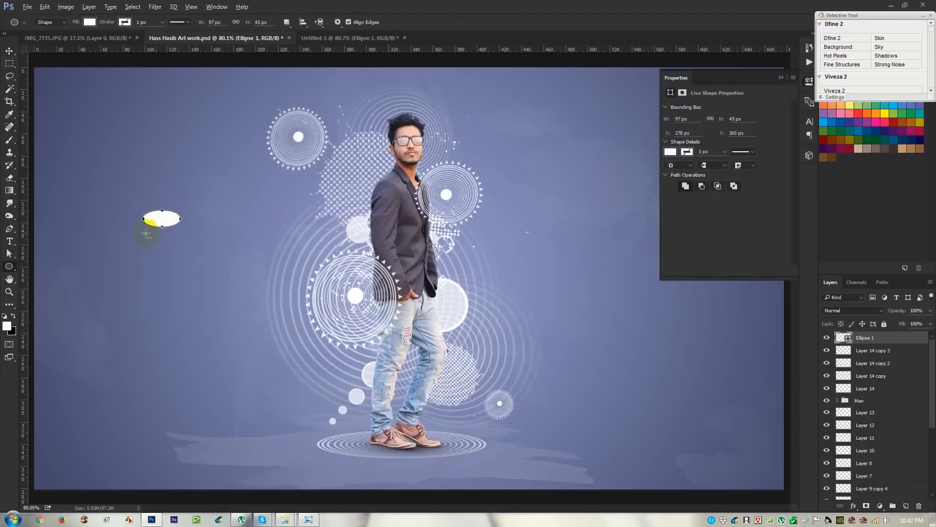
scroll(144, 232, "up", 2)
Add a Gradient Overlay to the Ellipse 1 layer and set the gradient's dark red stop to green #56b80e
double_click(899, 341)
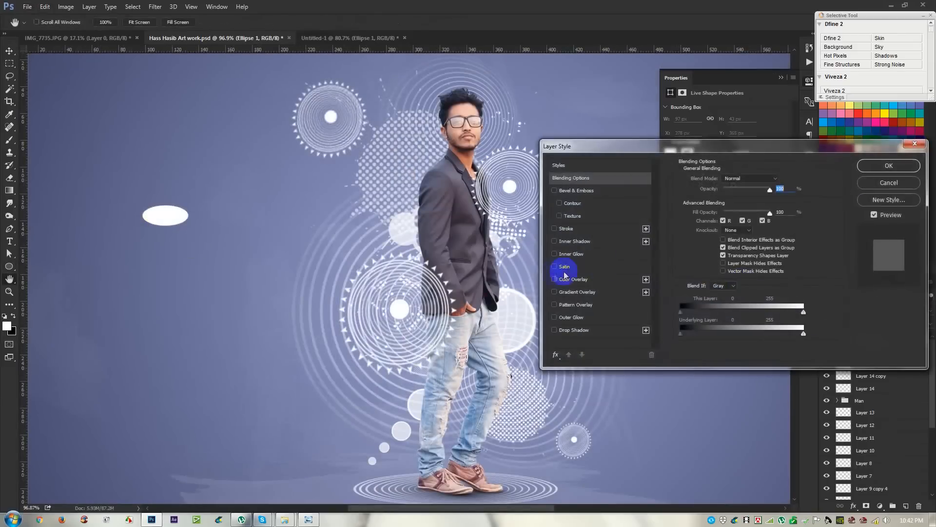
left_click(574, 292)
left_click(746, 200)
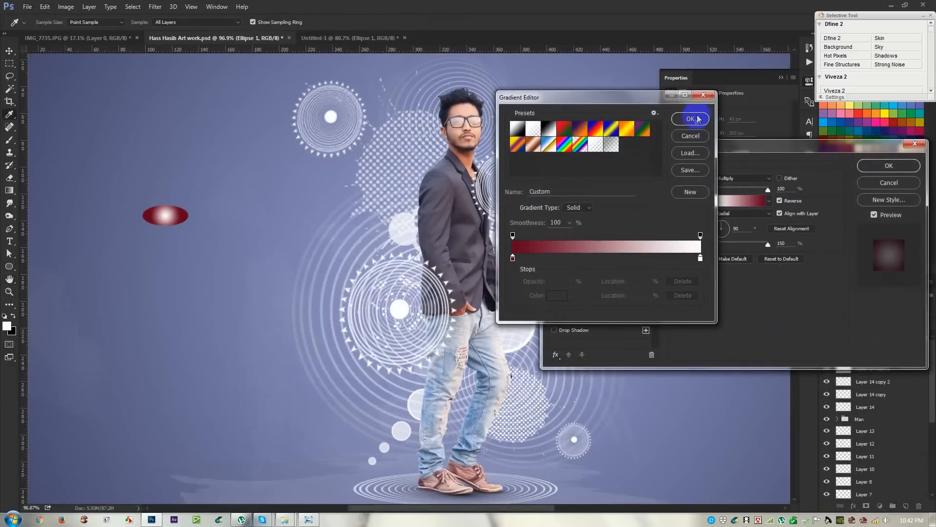
double_click(513, 258)
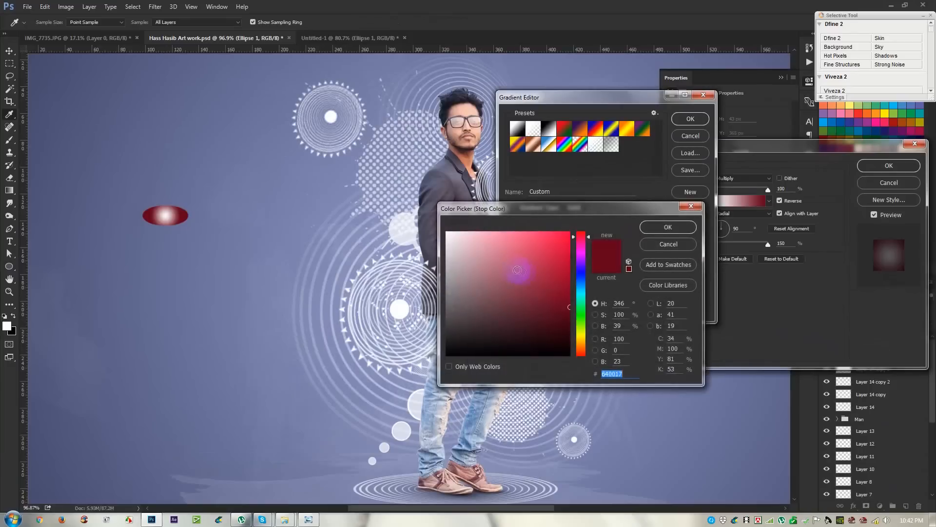
left_click_drag(579, 314, 580, 323)
left_click_drag(553, 259, 561, 258)
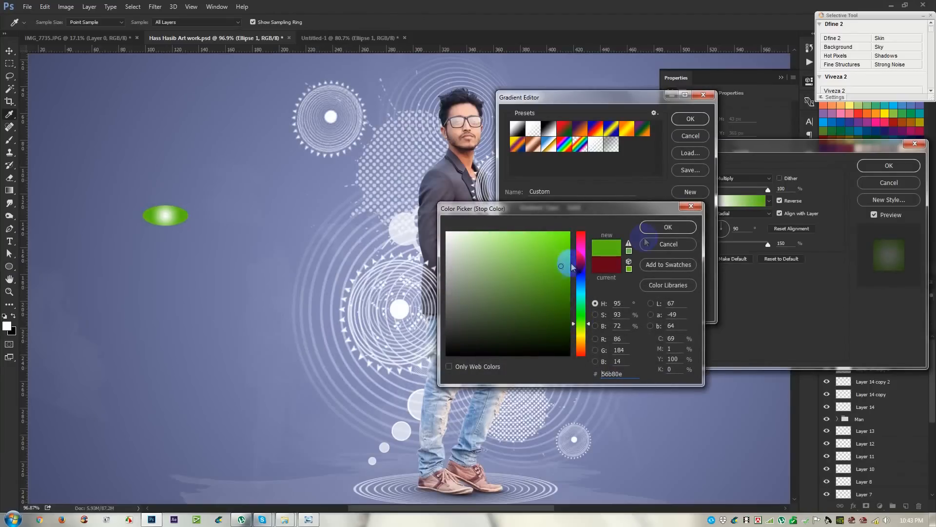
left_click(671, 226)
Set the white stop of the ellipse's overlay gradient to yellow #eaff00 and accept the edited gradient
double_click(700, 261)
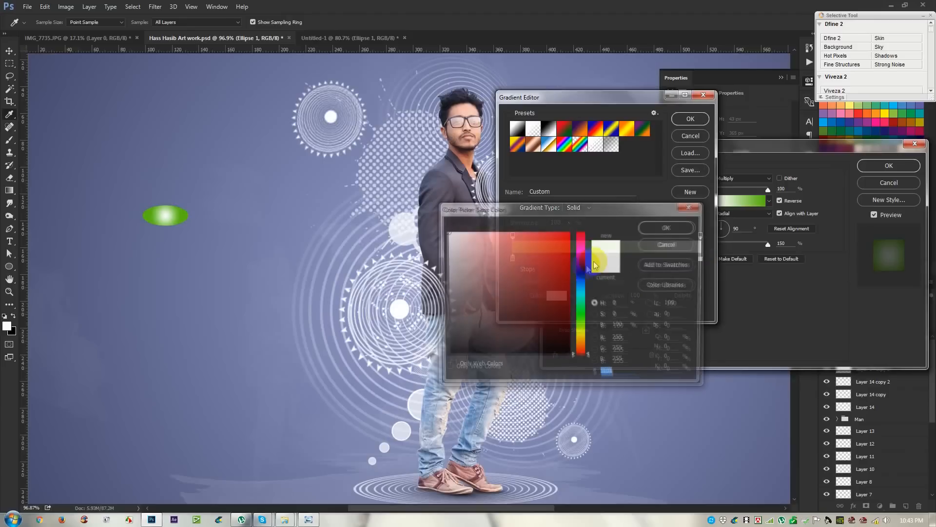
left_click_drag(584, 305, 583, 321)
left_click_drag(552, 260, 543, 210)
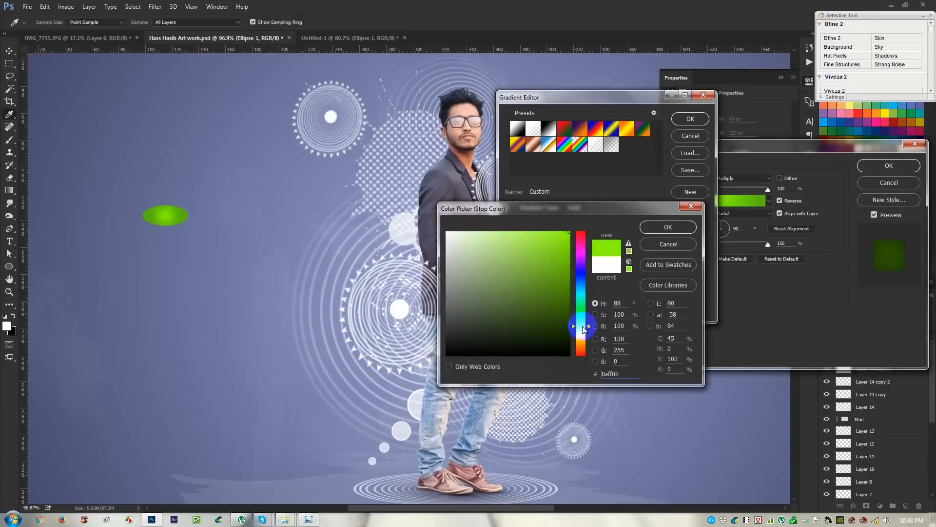
left_click_drag(582, 326, 582, 335)
left_click(656, 228)
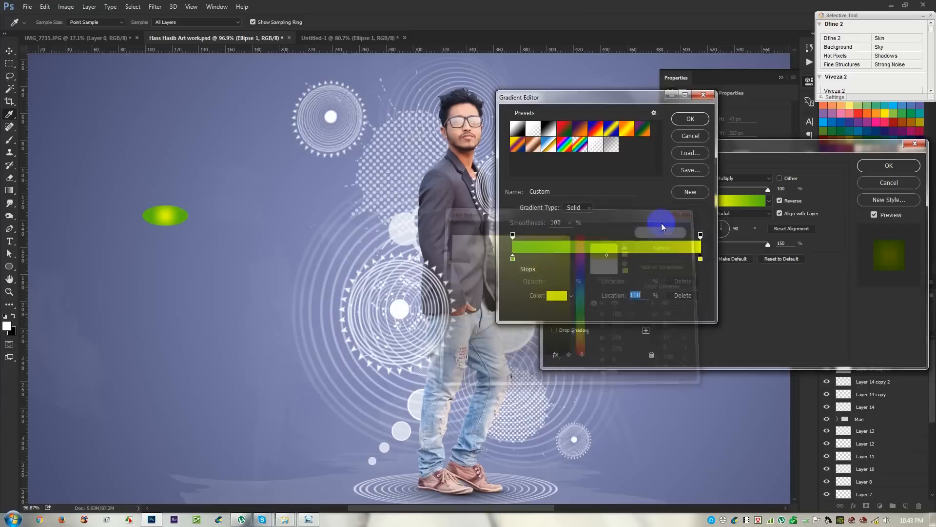
left_click(690, 119)
Set the Gradient Overlay's angle to 31° and its opacity to 100%, and apply the layer style
left_click(729, 230)
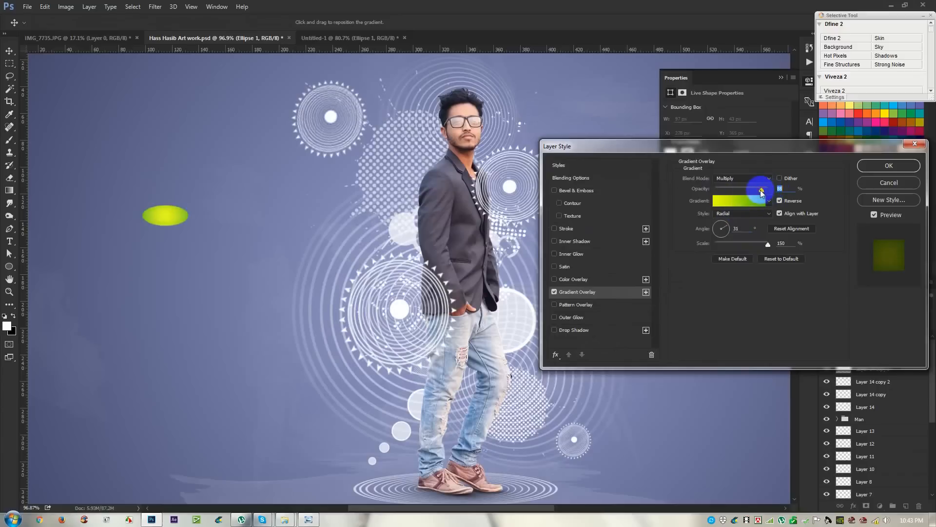
left_click_drag(751, 191, 823, 187)
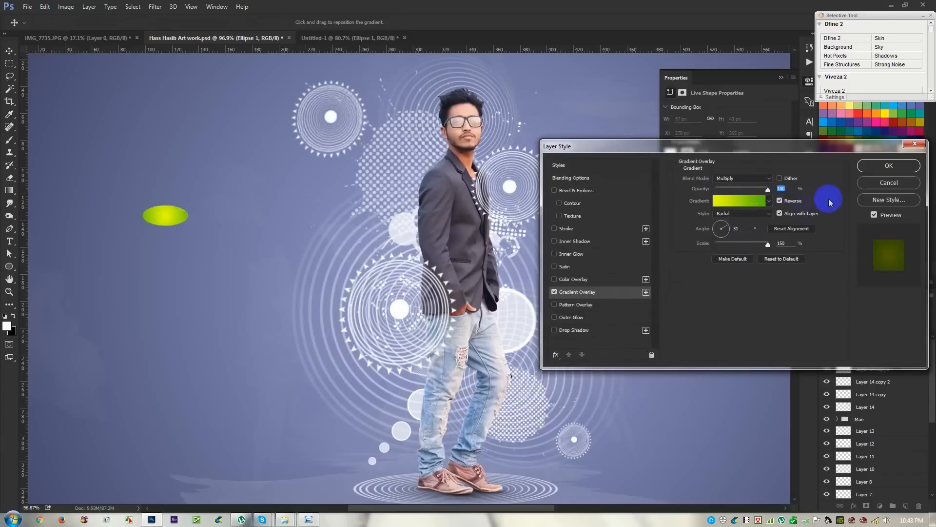
left_click(889, 166)
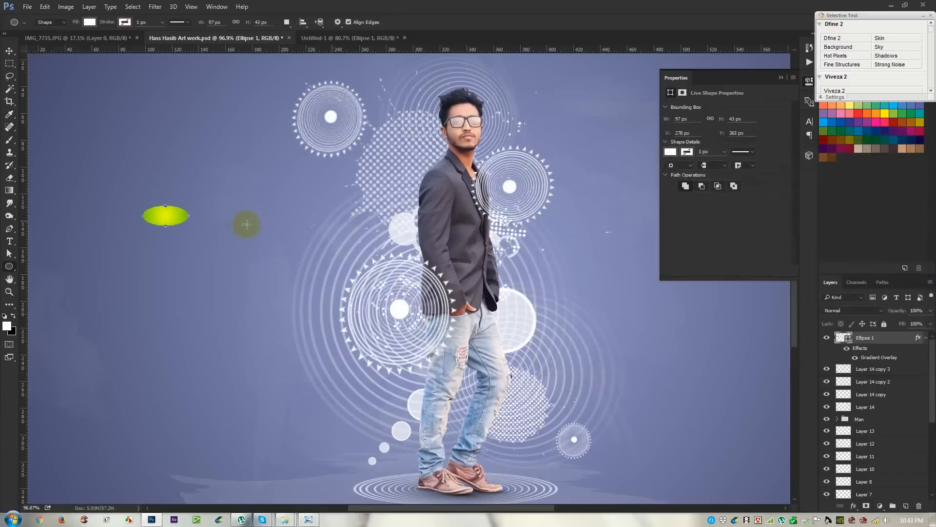
Enlarge the Ellipse 1 shape on the empty background to about 109 × 72 px
left_click(10, 51)
scroll(151, 225, "up", 12)
left_click_drag(185, 242, 336, 321)
key("ctrl+t")
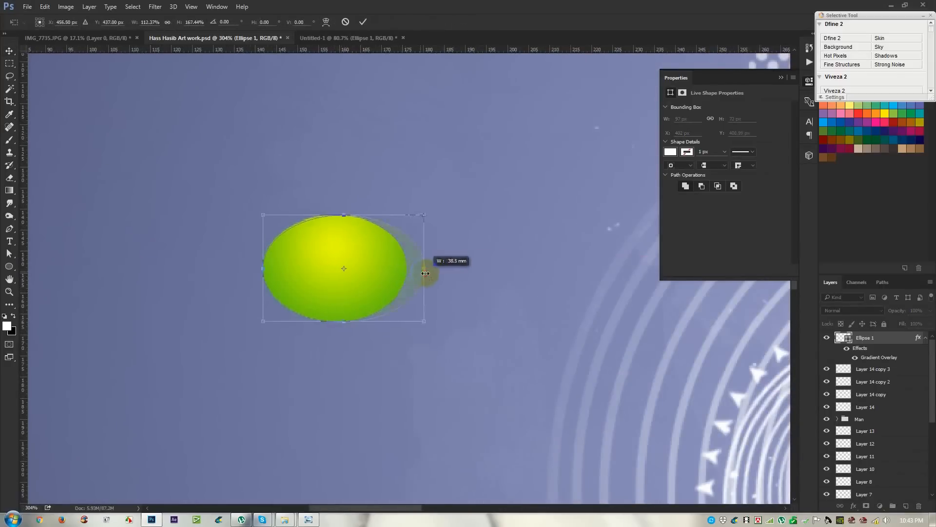
left_click_drag(425, 273, 424, 273)
key("Return")
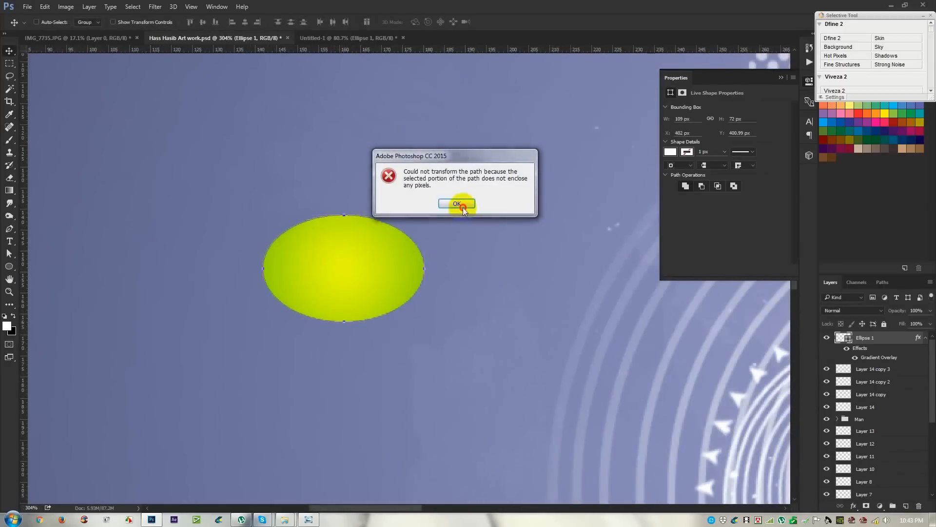
Rotate the yellow-green ellipse slightly clockwise
left_click(451, 259)
key("ctrl+t")
left_click_drag(468, 250, 493, 286)
key("Return")
Duplicate the tilted ellipse and shrink the copy toward the original's lower-right edge
key("ctrl+j")
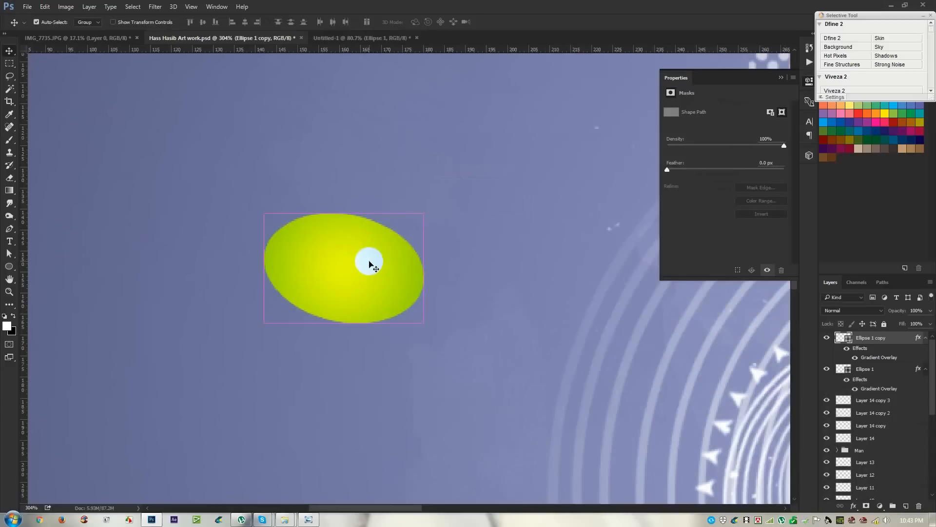
key("ctrl+t")
left_click_drag(278, 227, 318, 255)
key("Return")
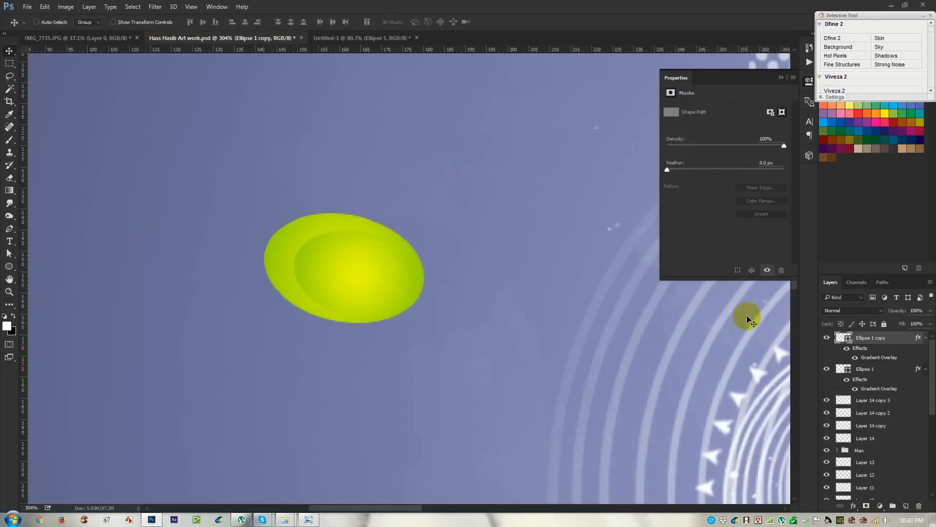
Darken the yellow stop in the Ellipse 1 copy layer's Gradient Overlay
double_click(918, 339)
left_click(579, 293)
left_click(758, 200)
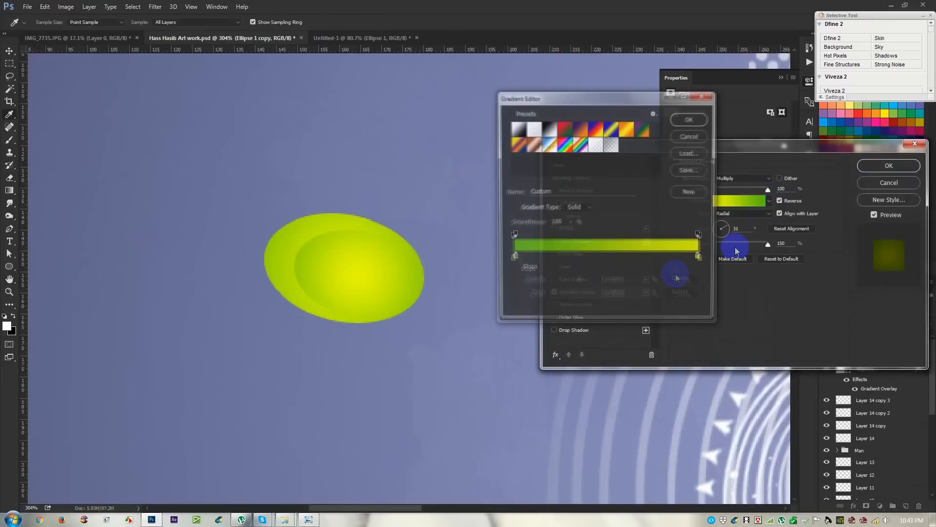
double_click(701, 259)
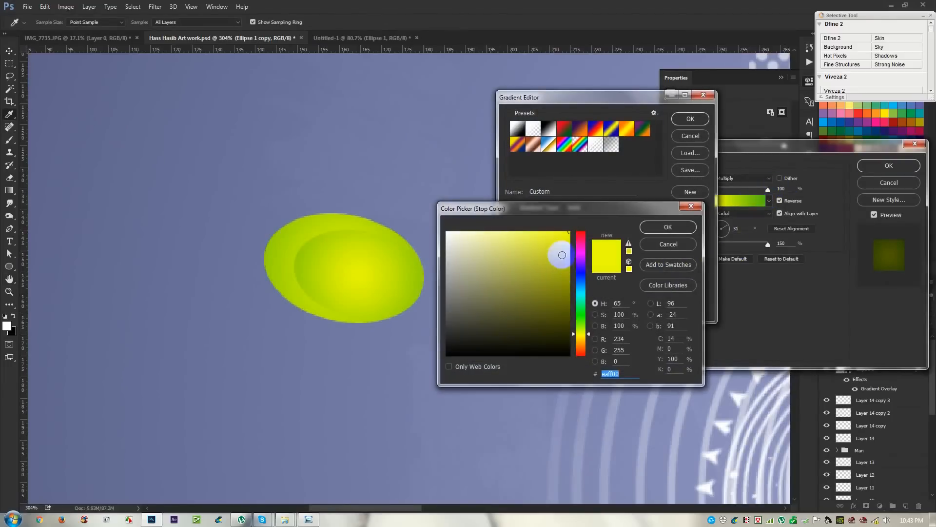
left_click(563, 248)
left_click(660, 228)
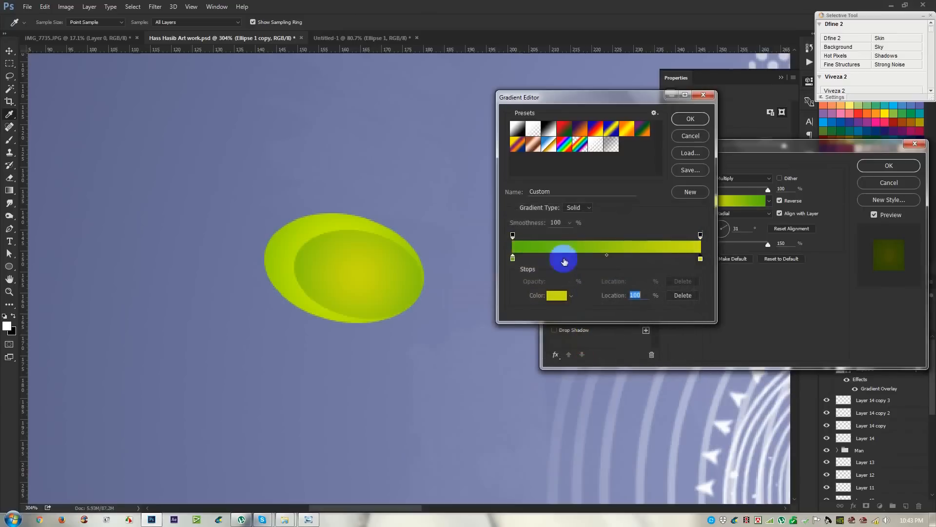
Set the green stop of the copied ellipse's gradient to #3b8901 and apply the layer style
double_click(511, 258)
left_click(570, 289)
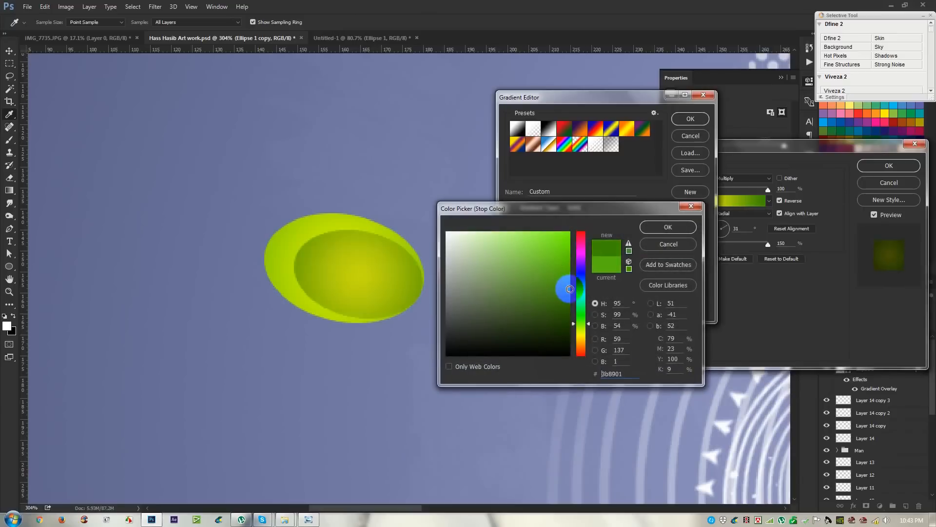
left_click(683, 228)
left_click(690, 119)
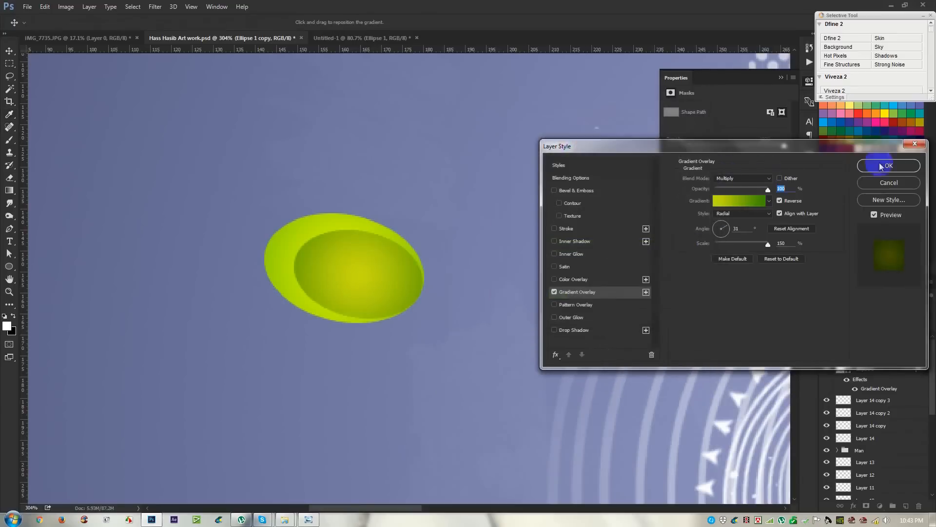
left_click(887, 167)
Duplicate the inner ellipse and shrink the copy to about 73% against its right edge
key("ctrl+j")
key("ctrl+t")
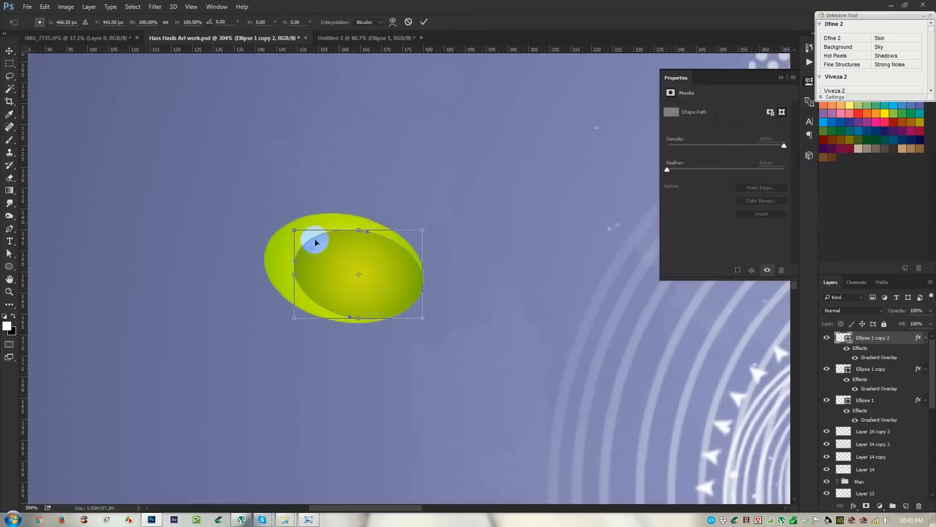
left_click_drag(294, 230, 321, 248)
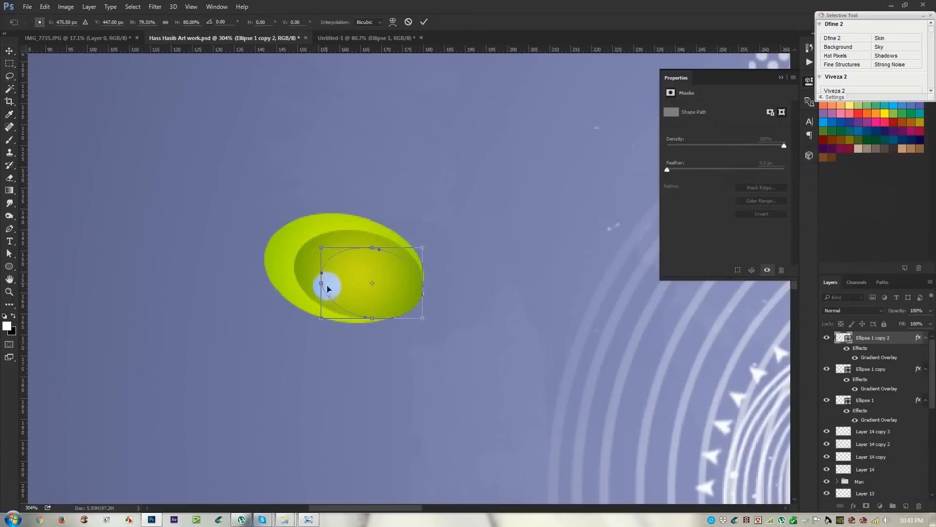
left_click_drag(319, 319, 338, 328)
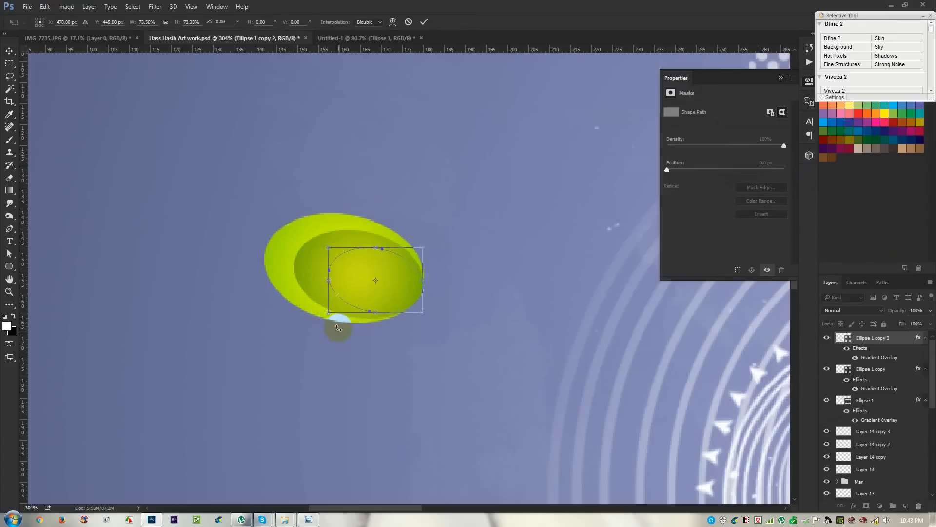
key("Return")
Duplicate the smallest ellipse again and shrink the copy to about 15.5 × 10.6 mm inside the nested shape
scroll(390, 330, "down", 6)
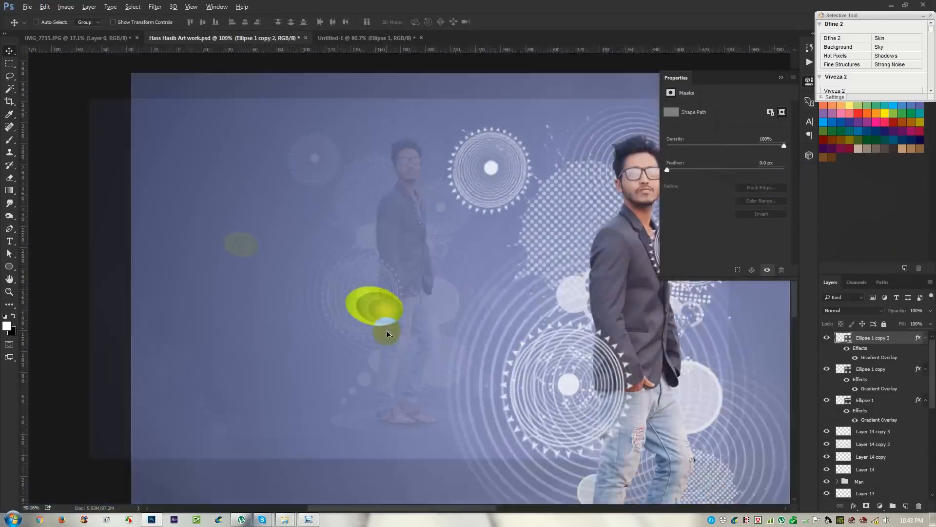
scroll(283, 306, "up", 3)
scroll(150, 197, "up", 4)
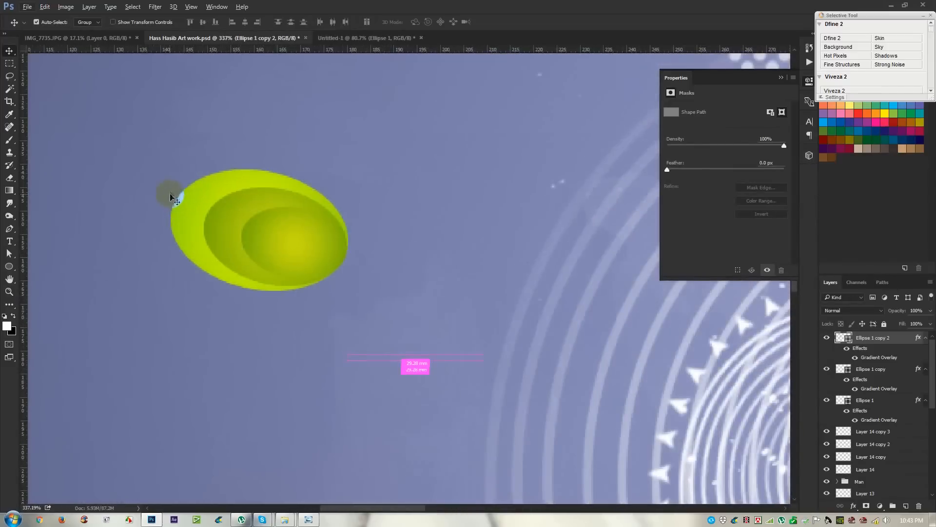
key("ctrl+j")
key("ctrl+t")
mouse_move(263, 284)
left_mouse_down()
mouse_move(273, 269)
mouse_move(261, 202)
mouse_move(273, 270)
left_mouse_up()
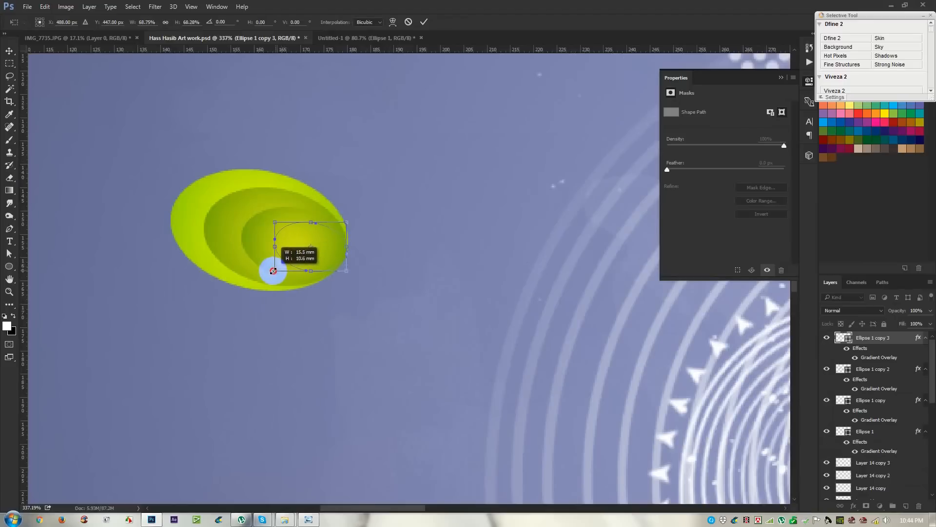
key("Return")
Group Ellipse 1 and its three copies into one layer group
scroll(309, 264, "down", 6)
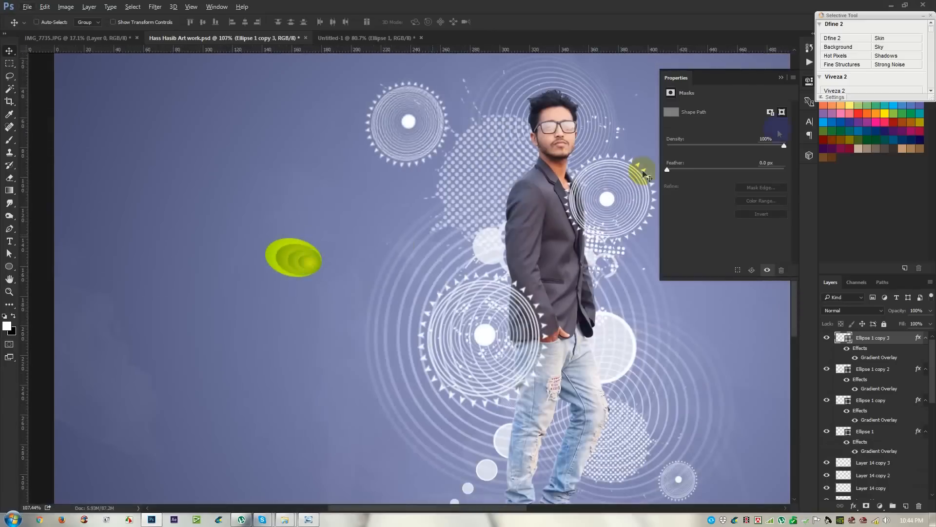
left_click(785, 83)
scroll(573, 246, "down", 2)
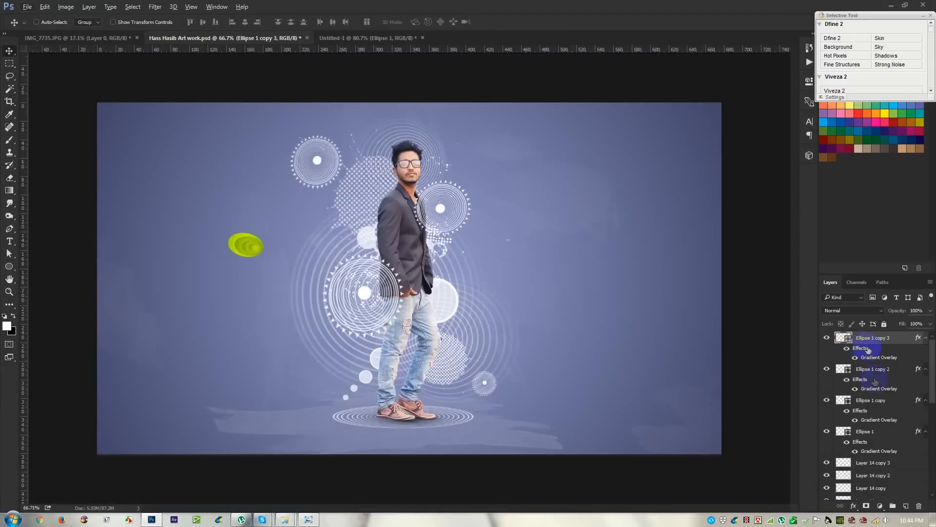
left_click(876, 429, "shift")
key("ctrl+g")
Move the green ellipse group next to the man's shoulder, over the halftone circle
left_click_drag(466, 326, 585, 290)
scroll(456, 249, "up", 3)
scroll(446, 248, "down", 3)
scroll(422, 248, "up", 1)
Duplicate the ellipse group, shrink and rotate the copy, and place it beside the man's jacket hem above the white circle
left_click_drag(385, 227, 559, 356)
key("ctrl+t")
left_click_drag(659, 338, 327, 244)
key("Return")
left_click_drag(556, 340, 476, 312)
key("ctrl+t")
key("Return")
Duplicate the small ellipse group near the man's lower legs and move the copy below the Man group in the layer order
left_click_drag(518, 338, 401, 471)
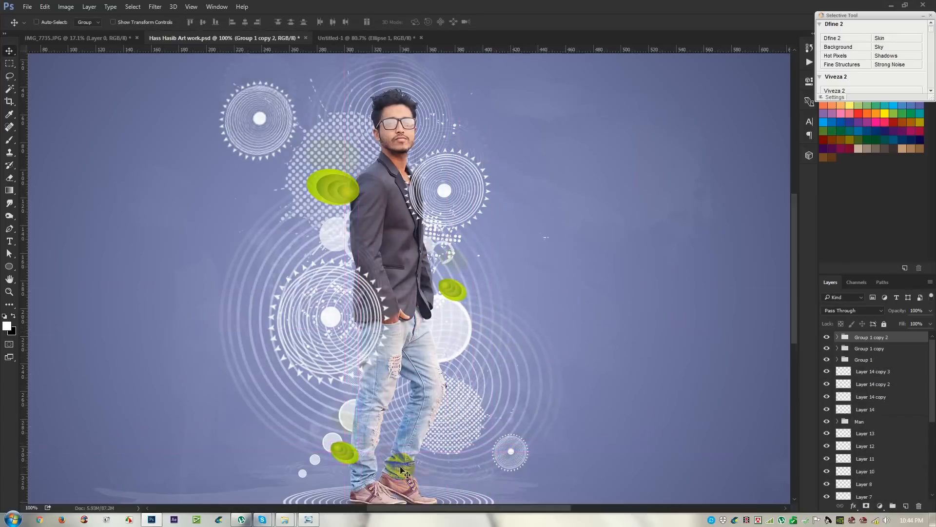
scroll(397, 454, "down", 3)
left_click_drag(880, 337, 859, 426)
Place Group 1 copy 2 behind the man's knee, above the small white circles, and rotate it
left_click_drag(472, 371, 475, 308)
key("ctrl+t")
left_click_drag(505, 384, 400, 386)
key("Return")
scroll(405, 374, "down", 4)
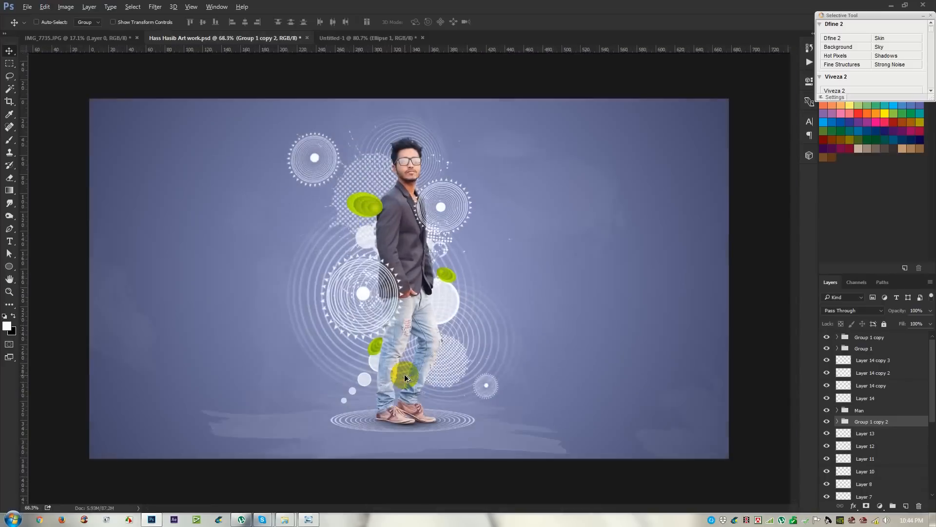
scroll(405, 375, "up", 1)
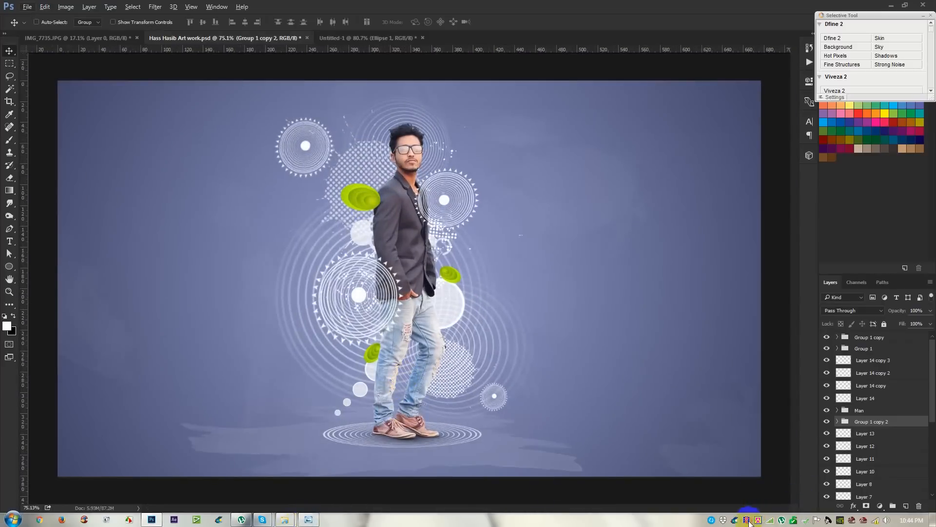
scroll(384, 301, "up", 1)
Try to skew, stretch and rotate the Layer 14 copy 3 ring ornament beside the man's head
left_click(865, 422)
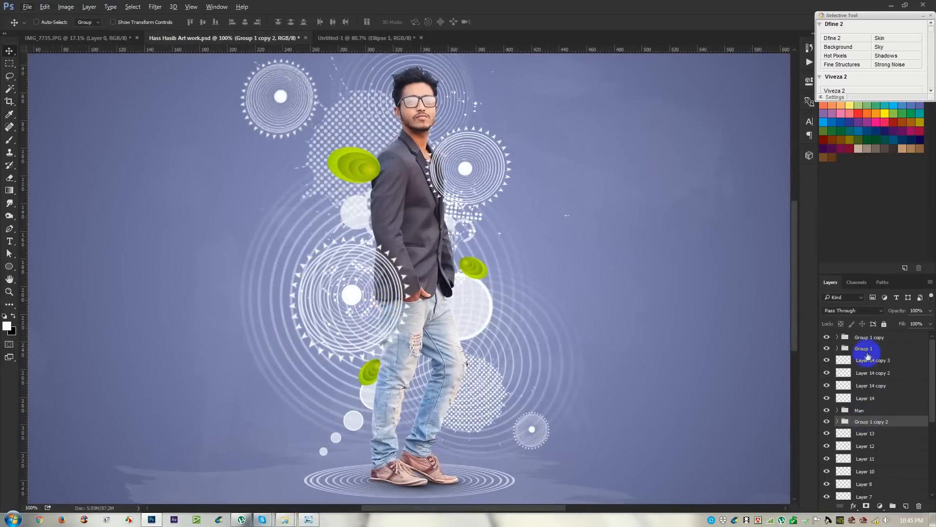
left_click(840, 360)
left_click_drag(455, 256, 472, 267)
scroll(380, 236, "up", 3)
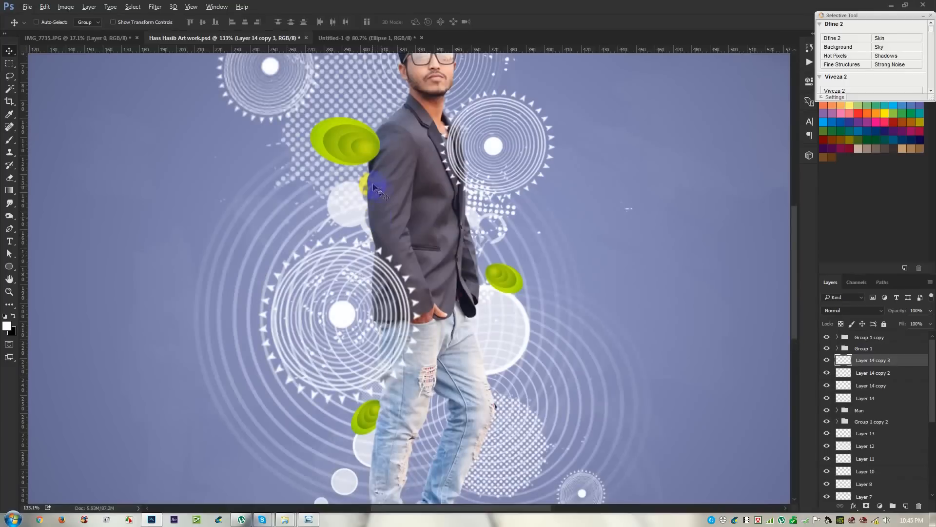
scroll(377, 189, "up", 3)
key("ctrl+t")
left_click_drag(322, 99, 342, 86)
key("ctrl+z")
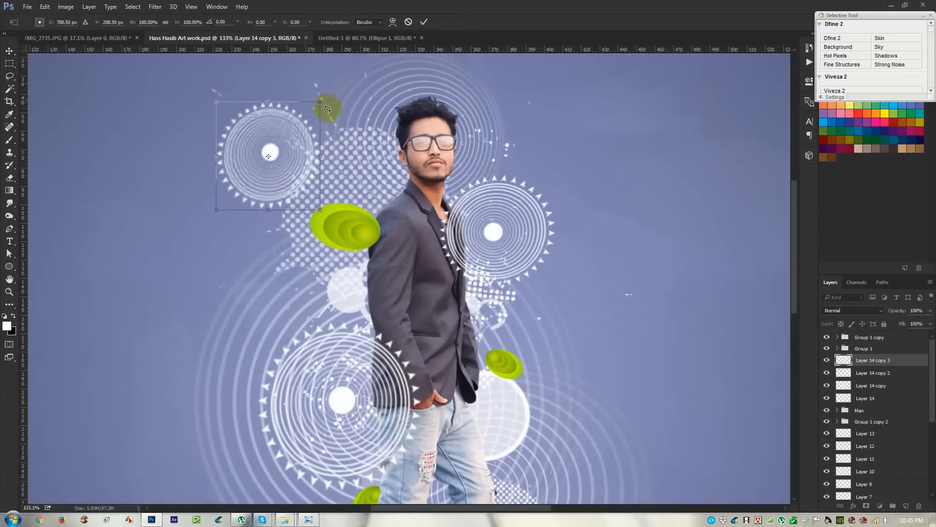
left_click_drag(321, 105, 351, 75)
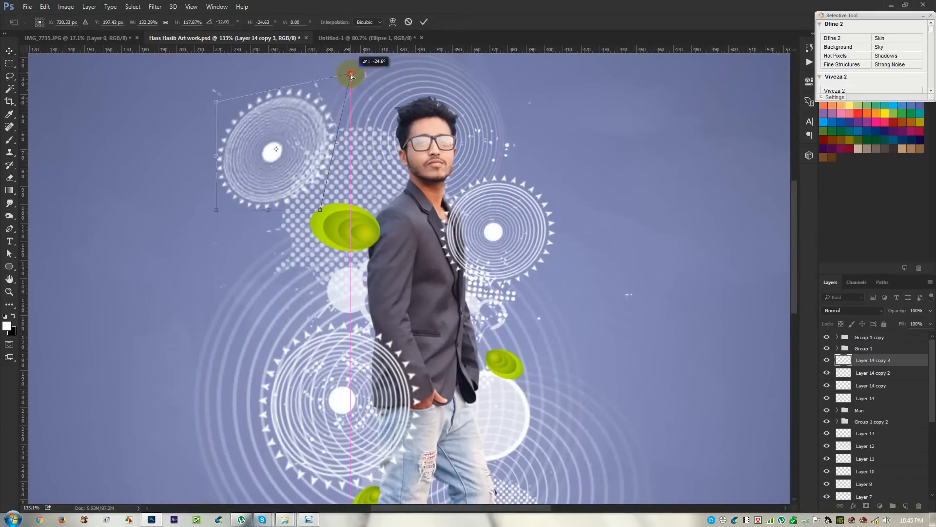
left_click_drag(320, 213, 361, 273)
key("Return")
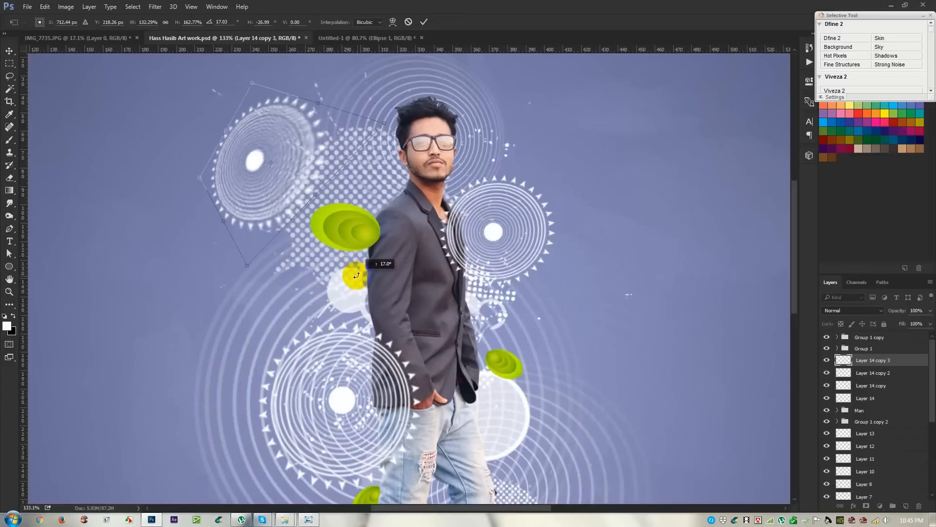
Delete Layer 14 copy 3 and add a new layer in its place, ready for the Brush tool
key("Delete")
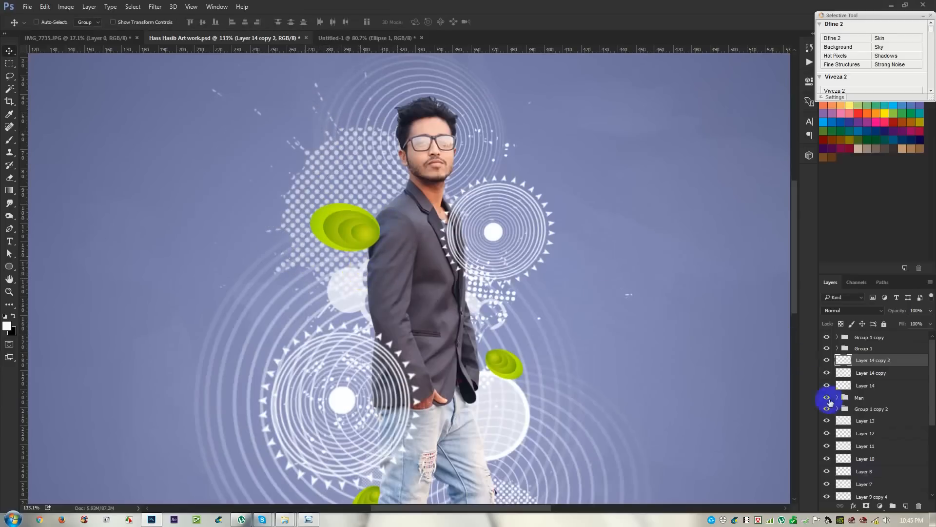
left_click(906, 506)
left_click(10, 141)
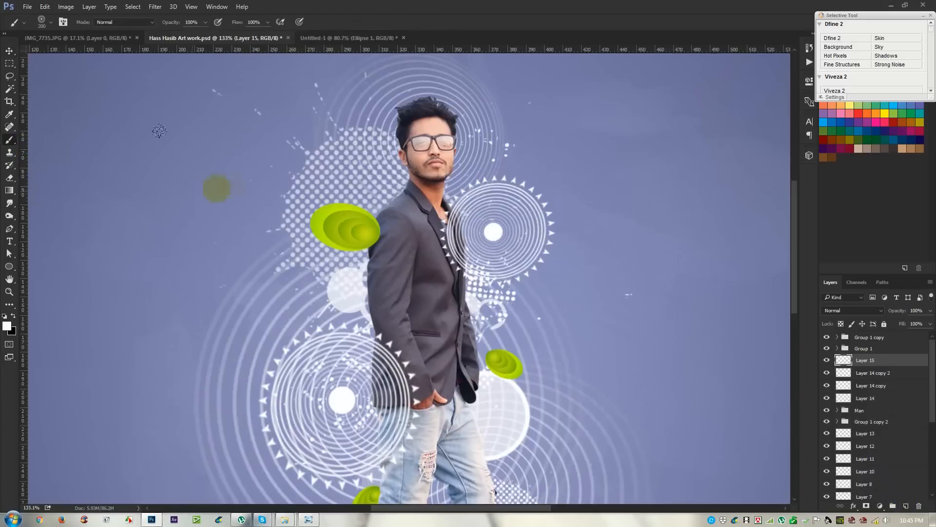
Distort the new layer's ring ornament into a tilted perspective and place it beside the halftone circle near the man's head
key("ctrl+t")
left_click_drag(290, 238, 286, 282)
left_click_drag(291, 109, 329, 56)
left_click_drag(410, 126, 428, 177)
left_click_drag(282, 177, 264, 164)
left_click_drag(381, 83, 245, 148)
key("Return")
key("b")
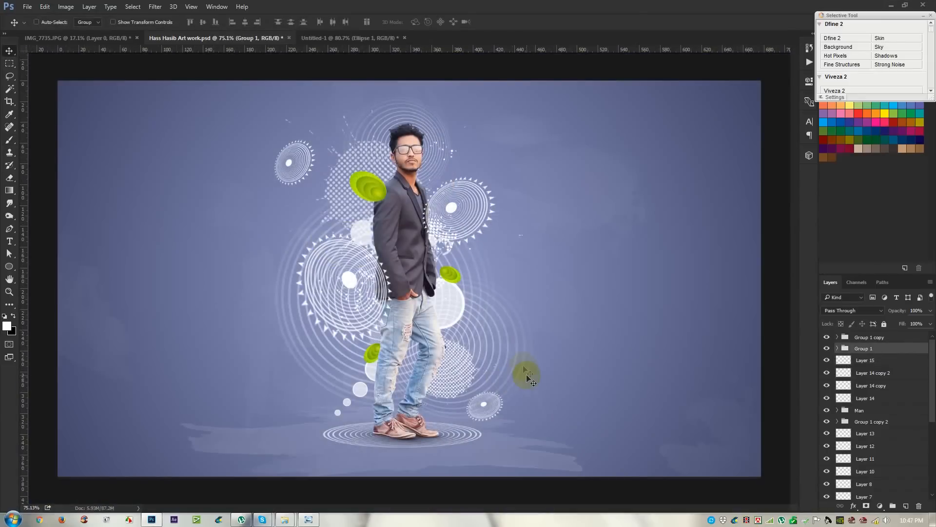
scroll(526, 373, "up", 2)
scroll(367, 272, "up", 2)
scroll(362, 271, "down", 2)
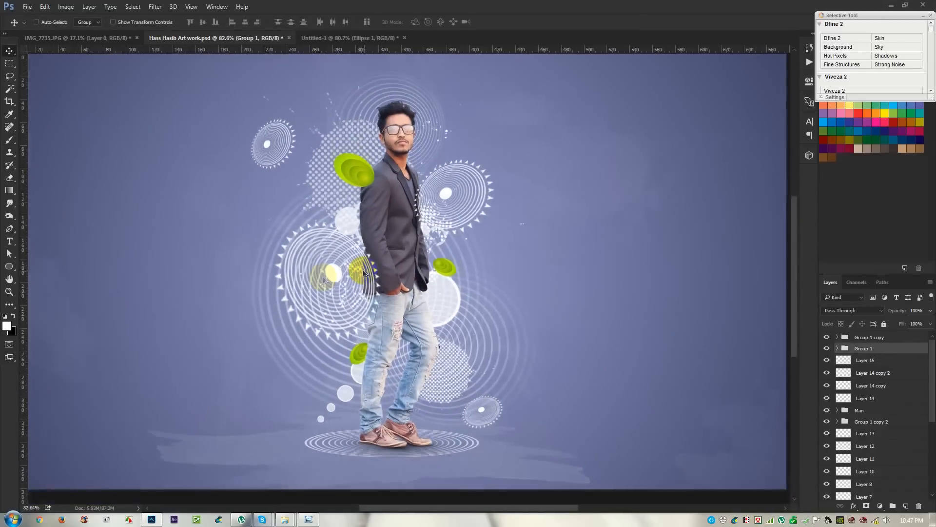
Create a 39 px circle on the empty background above Group 1 and copy the green Gradient Overlay of Group 1's ellipses onto it
scroll(315, 277, "up", 3)
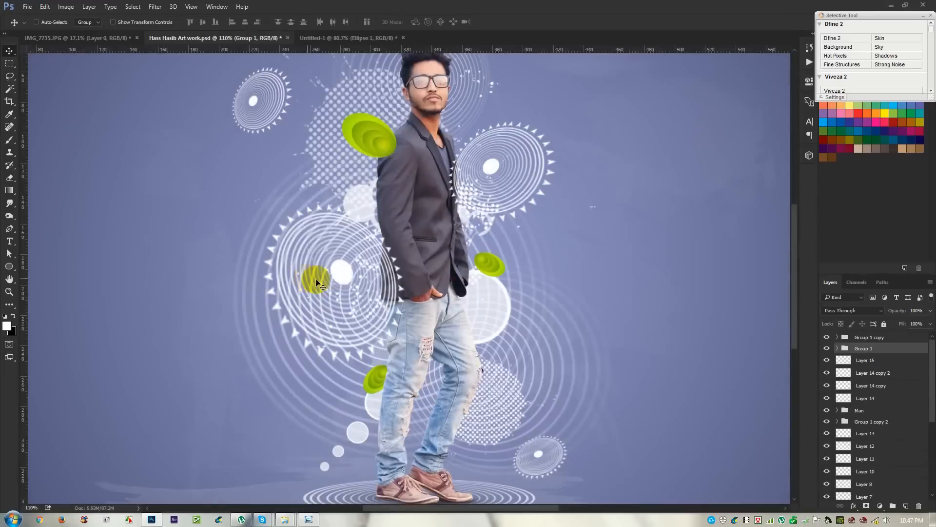
left_click(8, 267)
left_click_drag(147, 272, 167, 294)
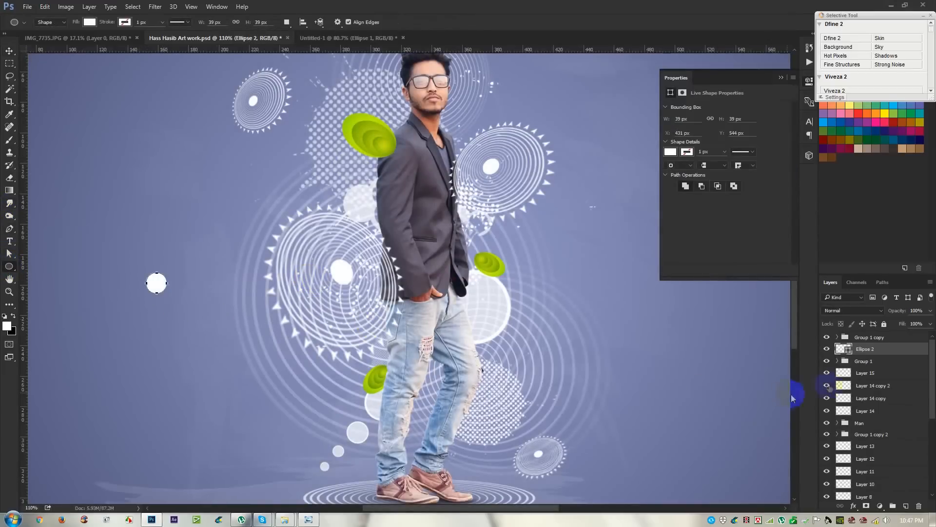
left_click(837, 360)
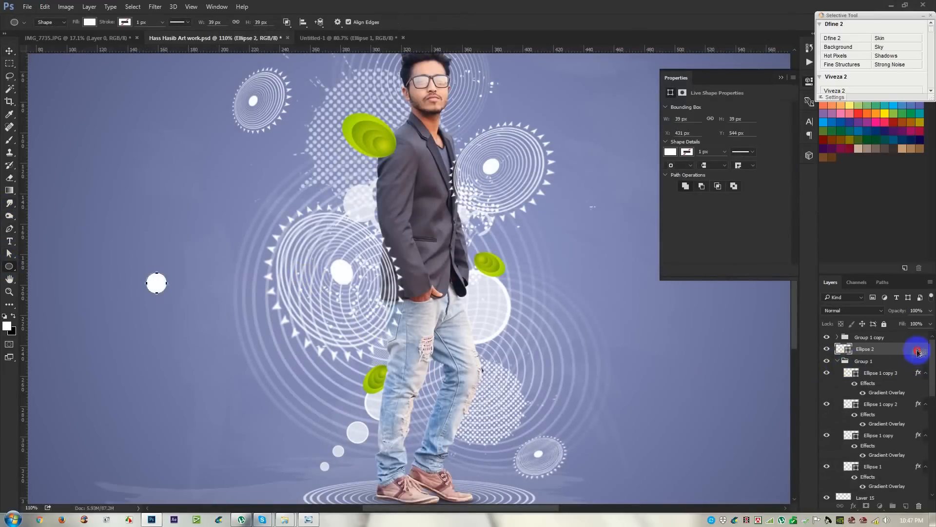
left_click_drag(918, 350, 918, 349)
left_click(838, 379)
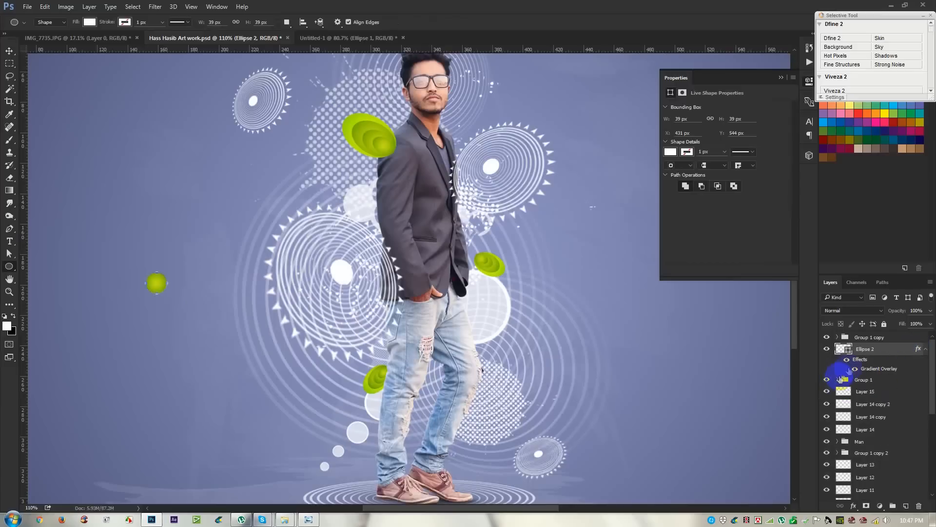
Move the green circle onto the white centre of the ring ornament beside the man's chest and scale it to 24 px
left_click(9, 50)
left_click_drag(314, 225, 495, 148)
scroll(493, 142, "up", 5)
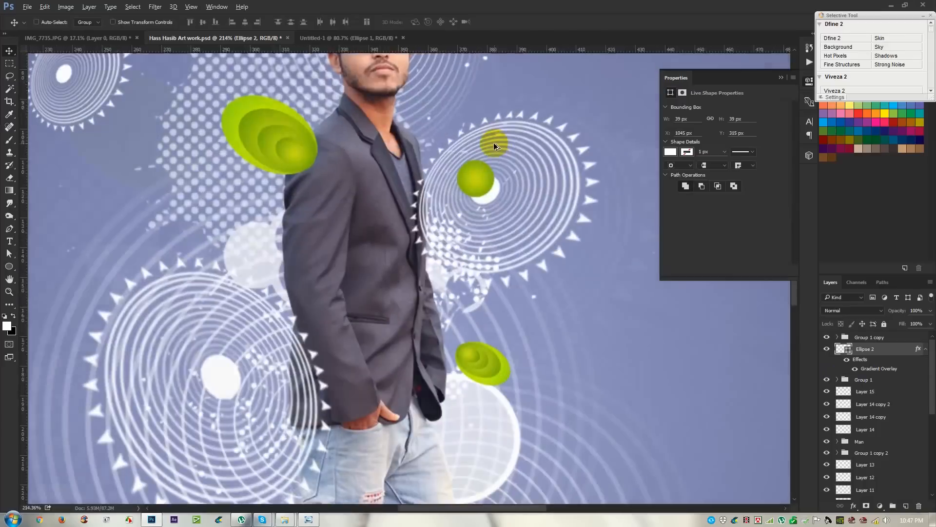
key("ctrl+t")
left_click_drag(493, 169, 502, 209)
key("Return")
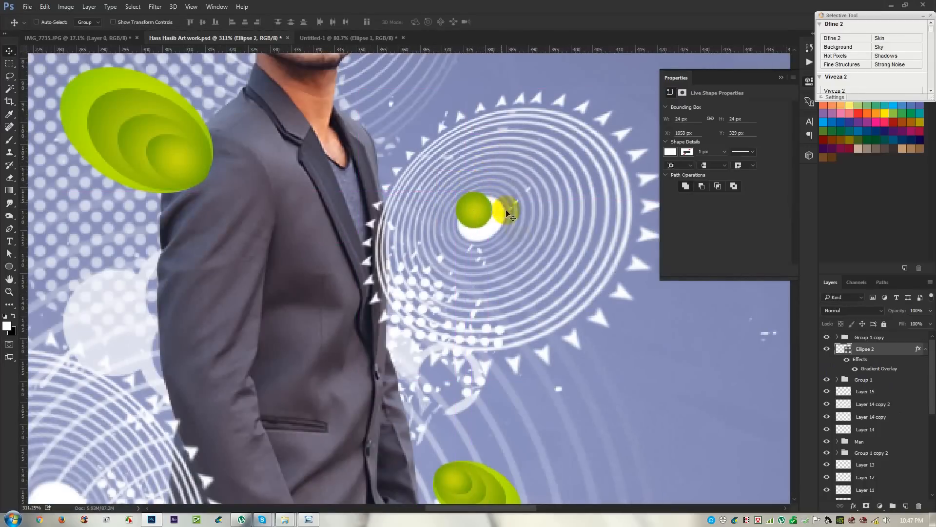
scroll(500, 240, "up", 1)
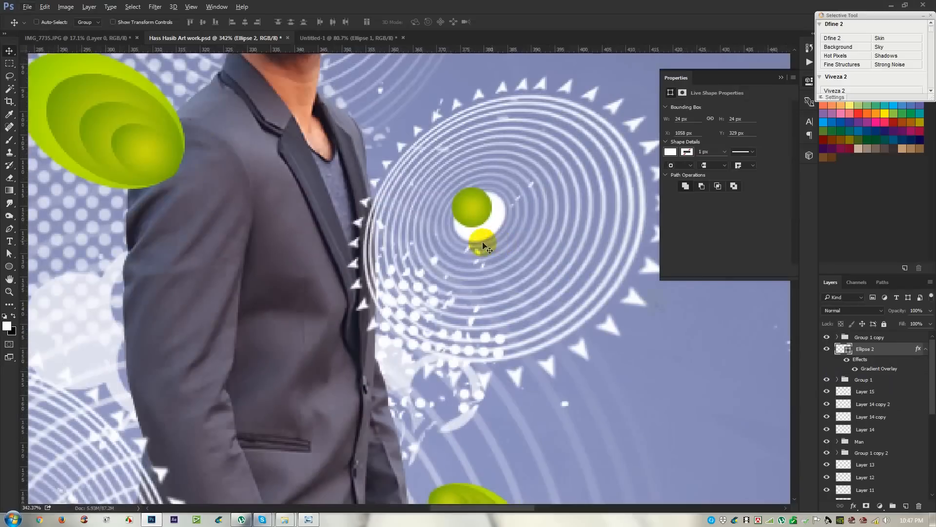
Add a drop shadow to the small green circle with a 135° angle and 7 px distance, and strengthen its opacity
double_click(918, 351)
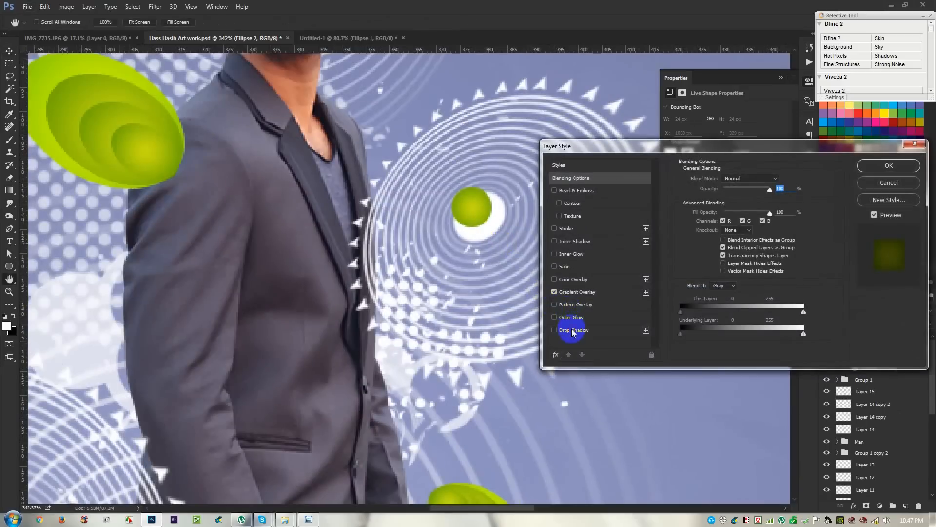
left_click(570, 330)
left_click_drag(493, 245, 499, 247)
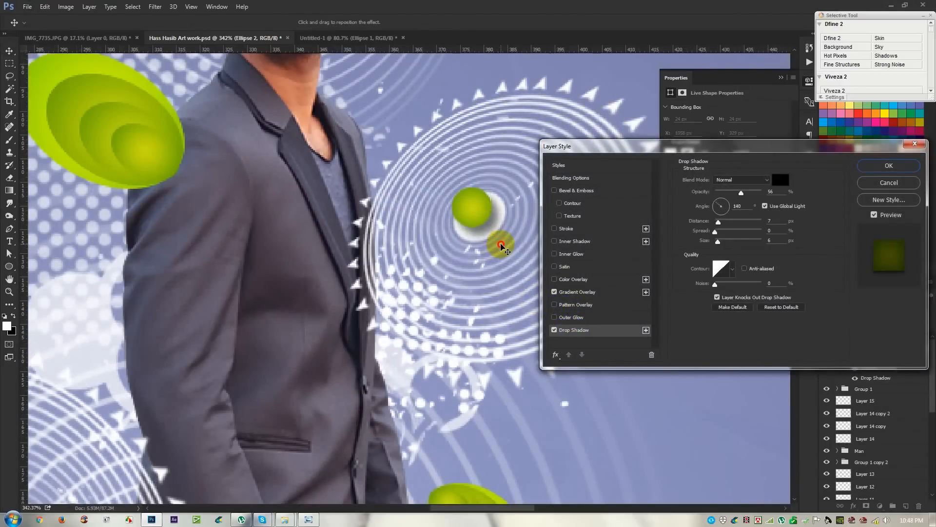
left_click_drag(718, 222, 718, 244)
left_click_drag(741, 193, 748, 193)
left_click_drag(564, 219, 514, 219)
left_click(865, 166)
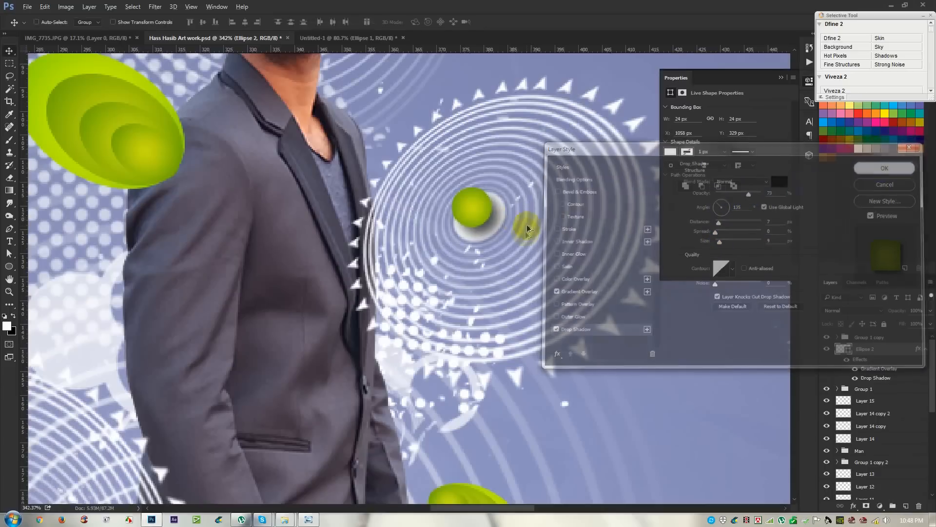
Examine the whole composition around the man with the properties hidden
key("ctrl+0")
scroll(381, 247, "up", 3)
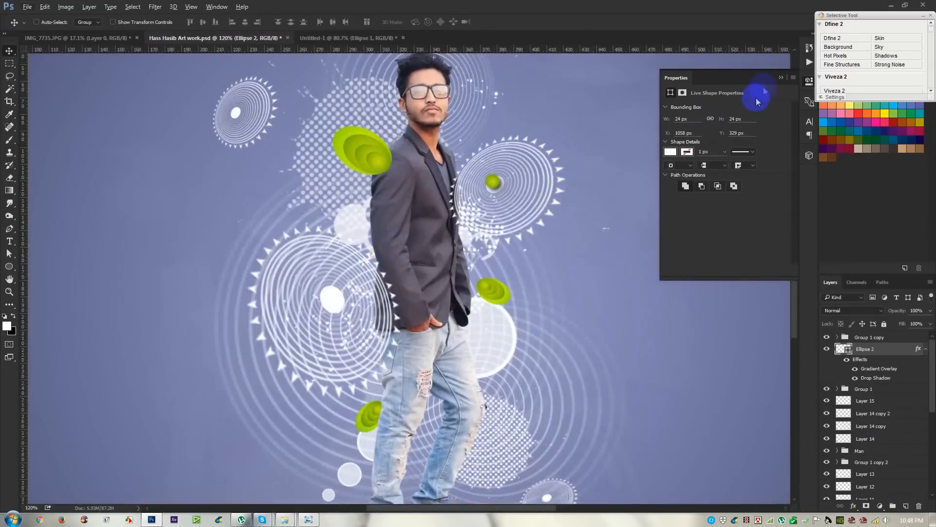
left_click(779, 79)
scroll(378, 246, "down", 3)
scroll(377, 246, "up", 1)
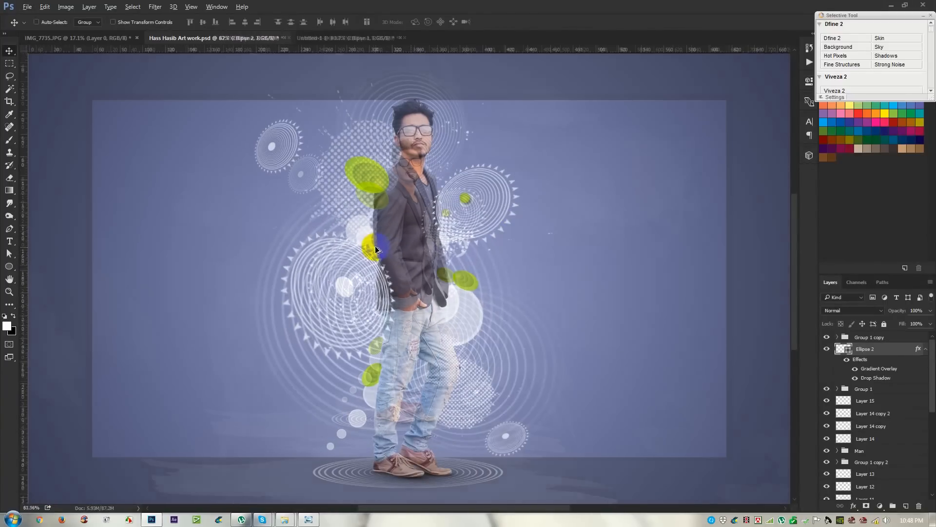
scroll(372, 250, "down", 2)
scroll(372, 250, "up", 1)
left_click_drag(372, 250, 391, 326)
scroll(390, 334, "down", 1)
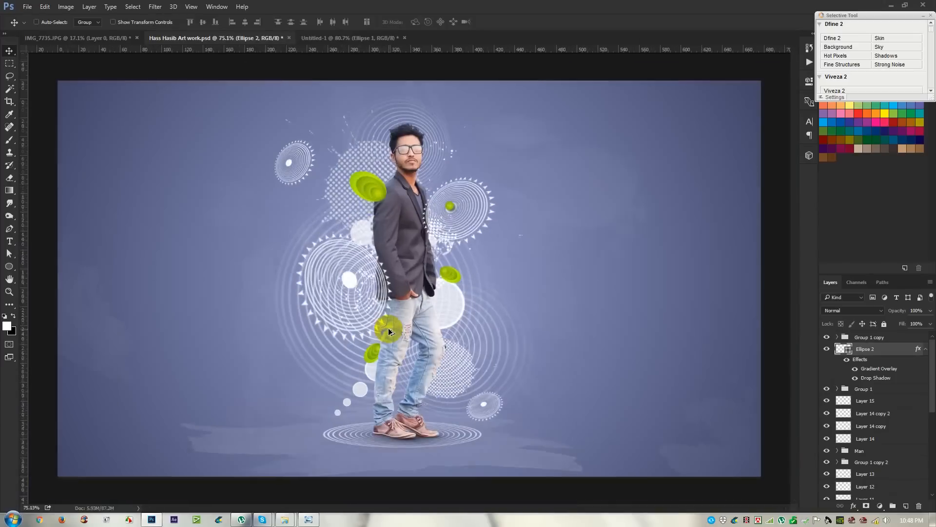
Add a new layer above Group 1 copy and set the Pen tool to Path mode
left_click(926, 349)
left_click(882, 340)
left_click(9, 140)
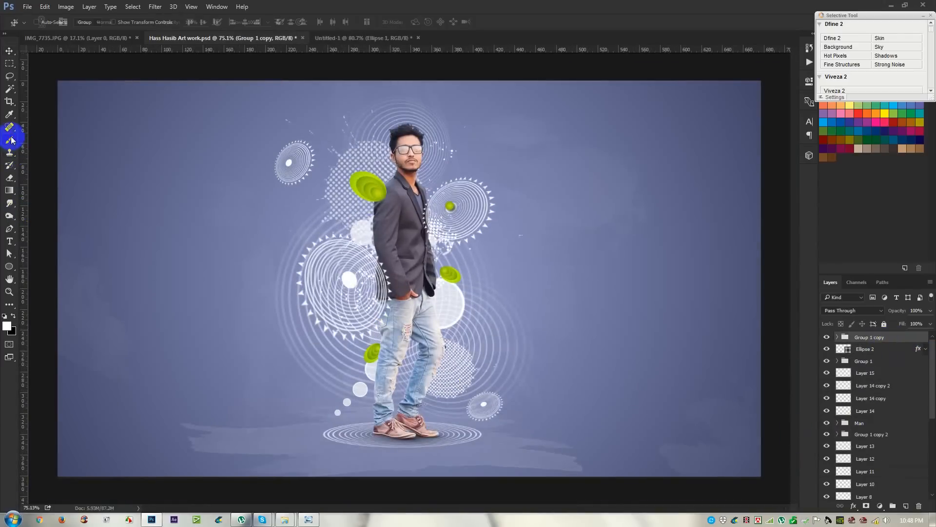
left_click(13, 228)
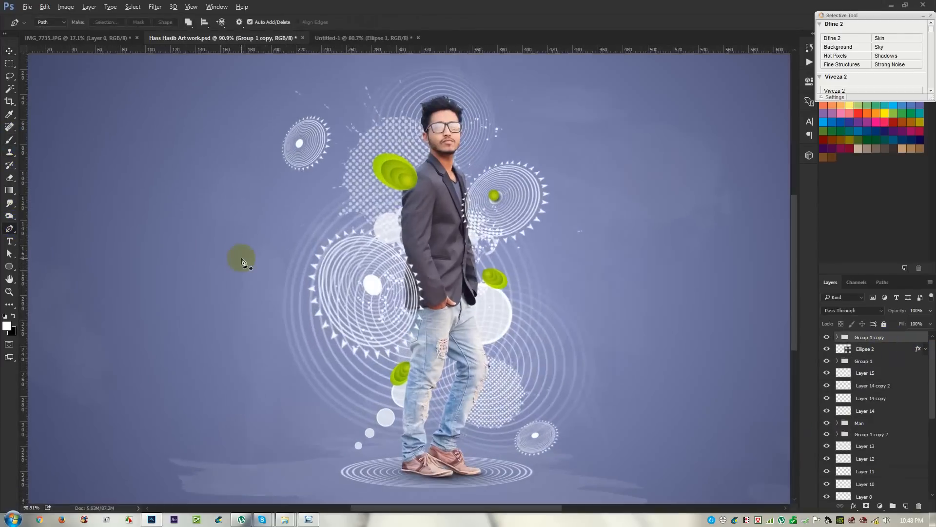
scroll(242, 264, "up", 1)
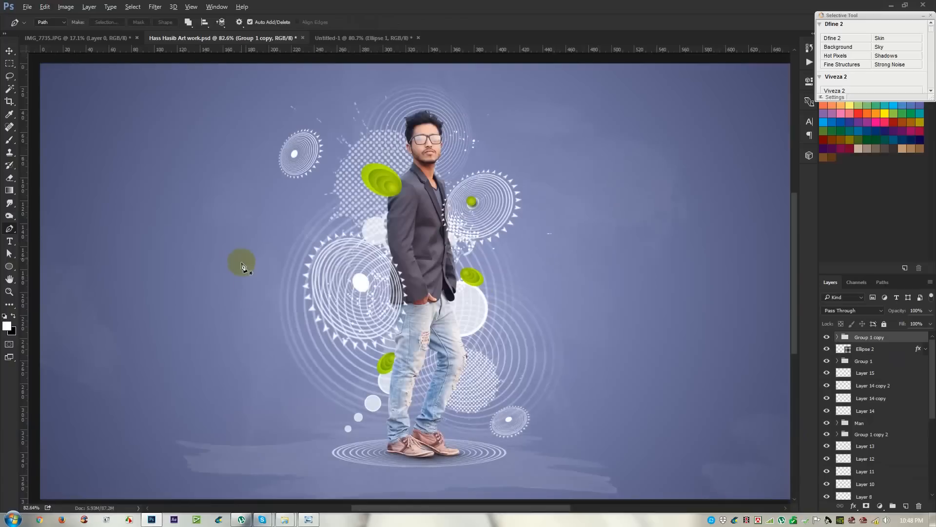
left_click(906, 507)
left_click(55, 23)
left_click(53, 38)
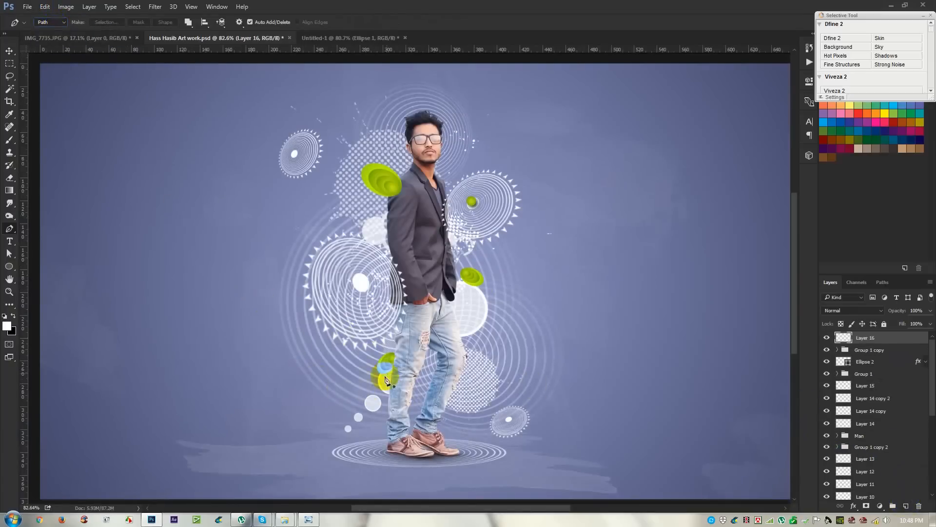
Draw a winding curved path with the Pen tool from beside the man's knee, across his body, to the background beyond his shoulder
left_click(330, 391)
left_click_drag(431, 360, 382, 313)
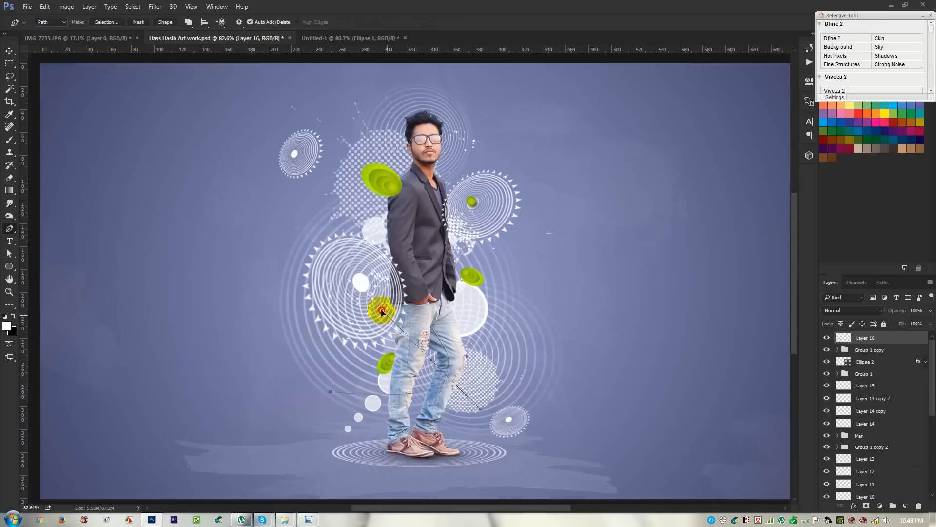
left_click_drag(477, 302, 650, 299)
key("ctrl+z")
left_click_drag(548, 249, 753, 216)
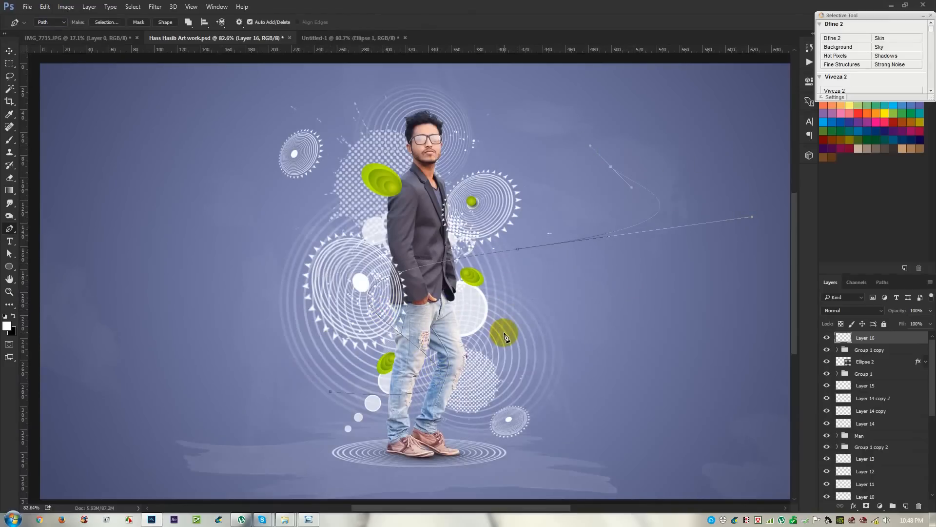
left_click_drag(596, 164, 550, 154)
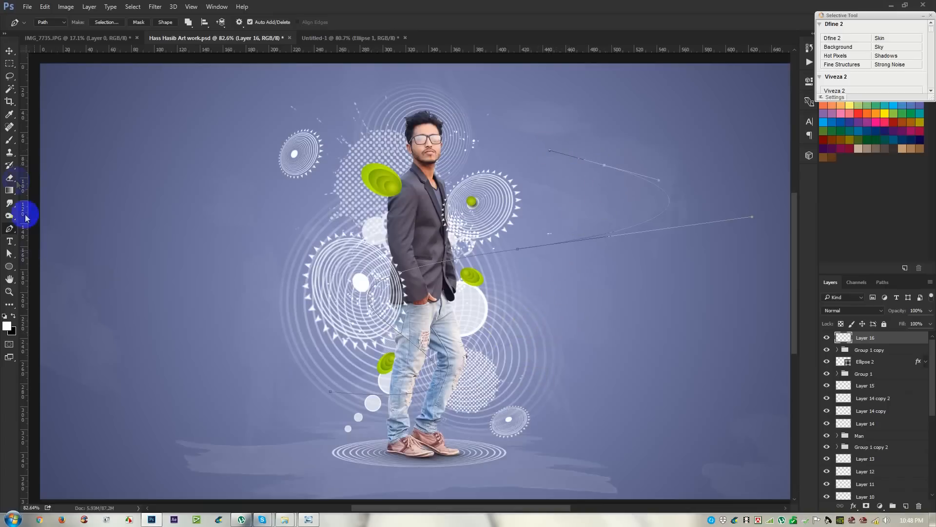
Choose a small hard round brush and undo a test stroke made on the empty background
left_click(9, 139)
right_click(157, 165)
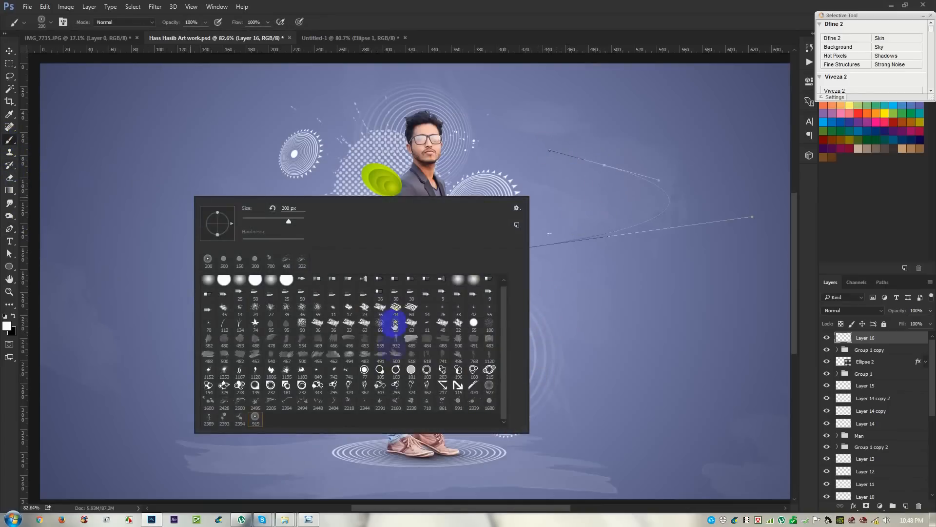
scroll(392, 341, "up", 1)
left_click(257, 284)
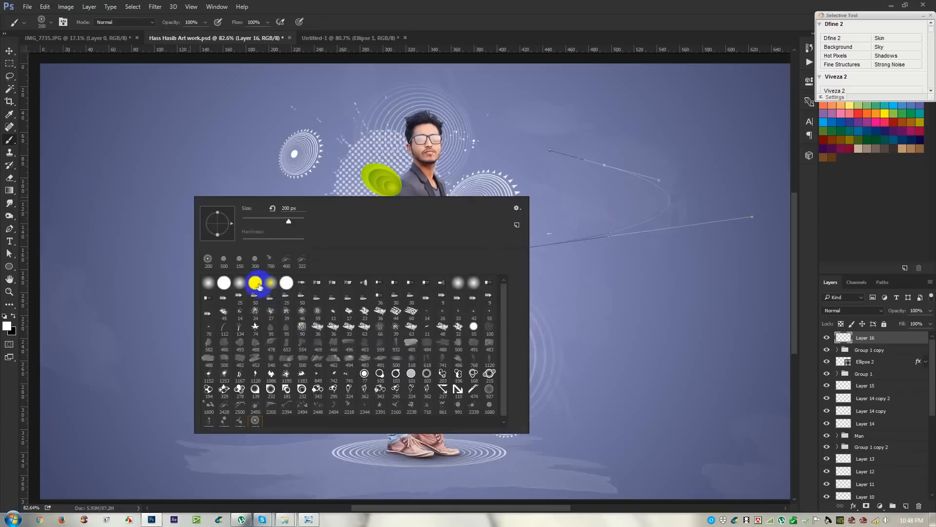
left_click_drag(271, 224, 244, 222)
left_click(204, 159)
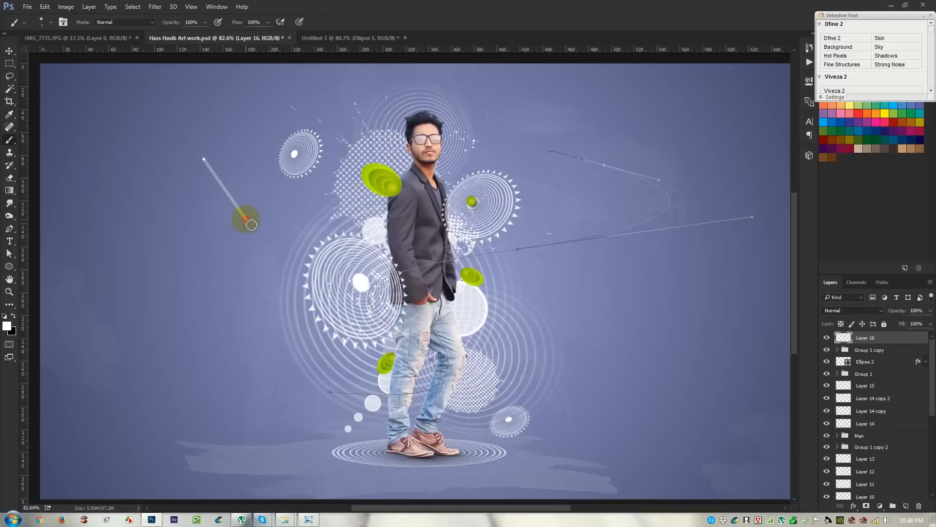
key("ctrl+z")
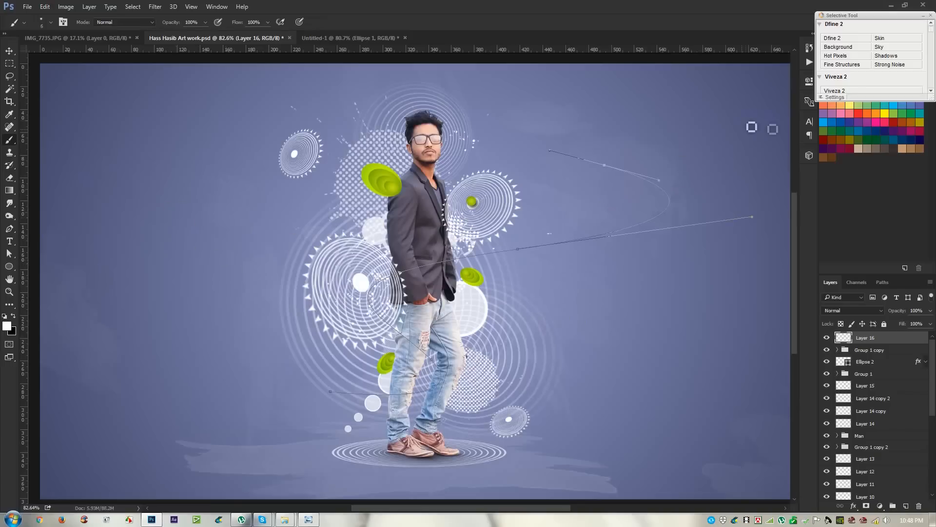
Open the detailed brush settings and set the brush tip size to 3 px
left_click(191, 6)
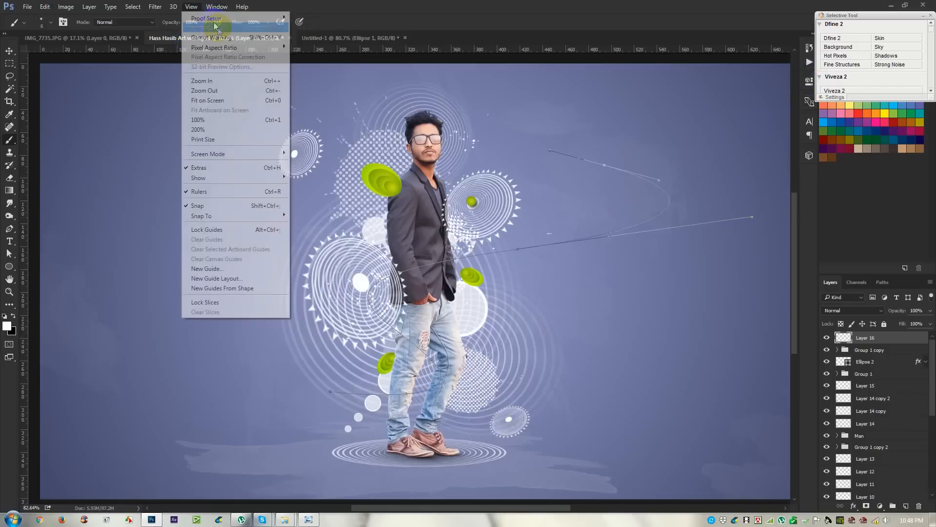
left_click(217, 6)
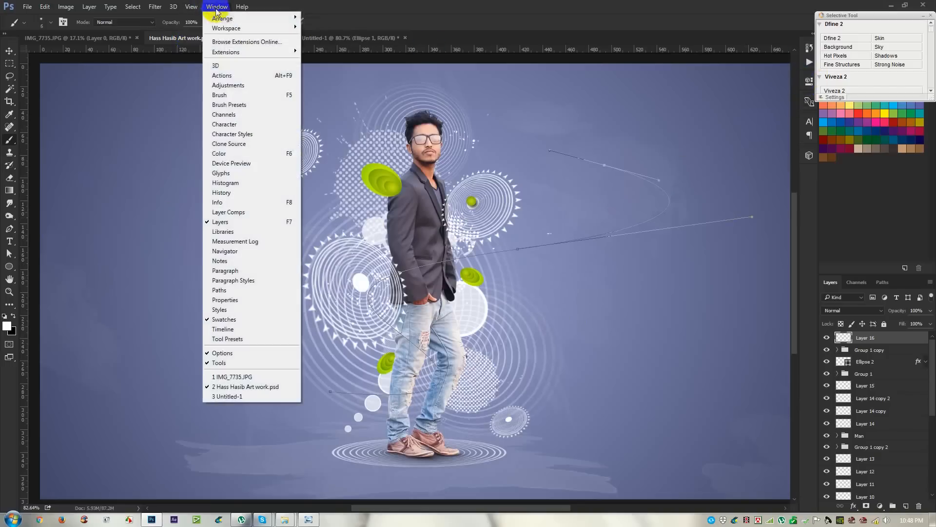
left_click(225, 96)
mouse_move(699, 204)
left_mouse_down()
mouse_move(711, 202)
mouse_move(696, 204)
left_mouse_up()
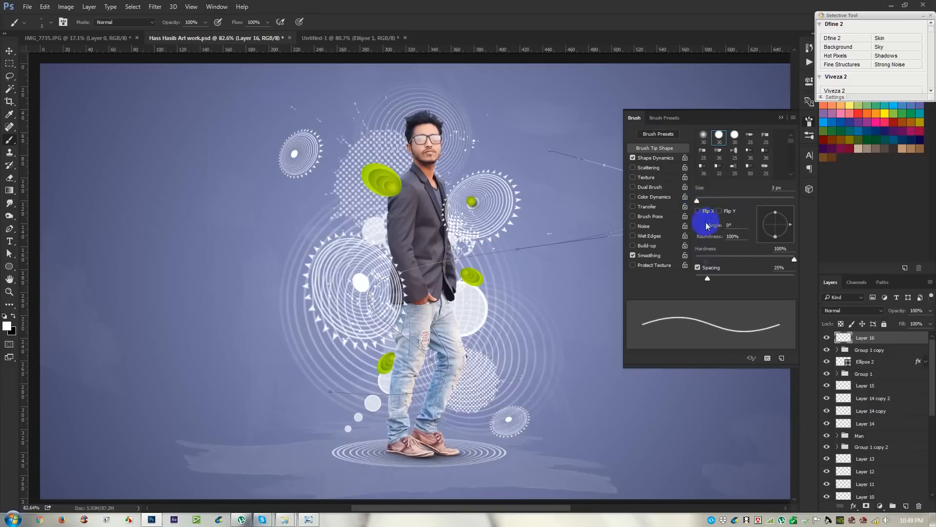
left_click(640, 168)
left_click_drag(697, 144, 642, 151)
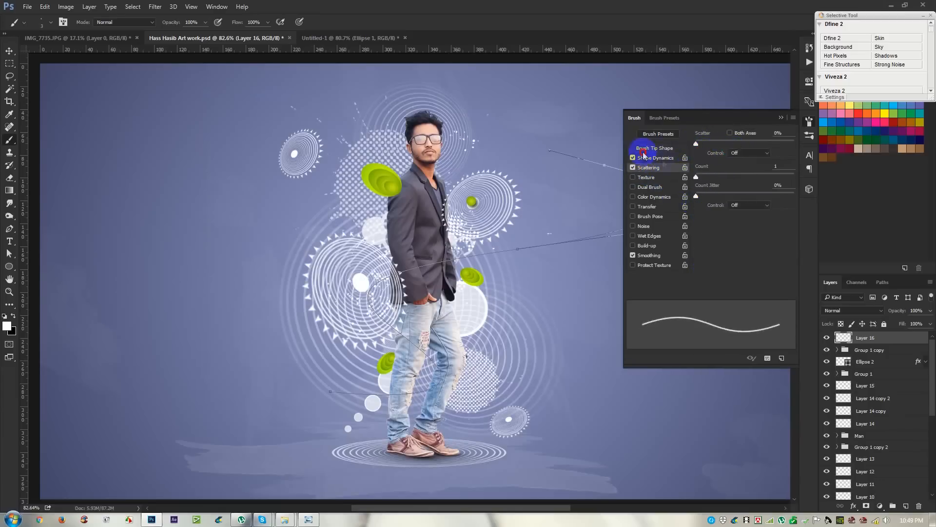
left_click_drag(701, 178, 748, 196)
left_click(634, 170)
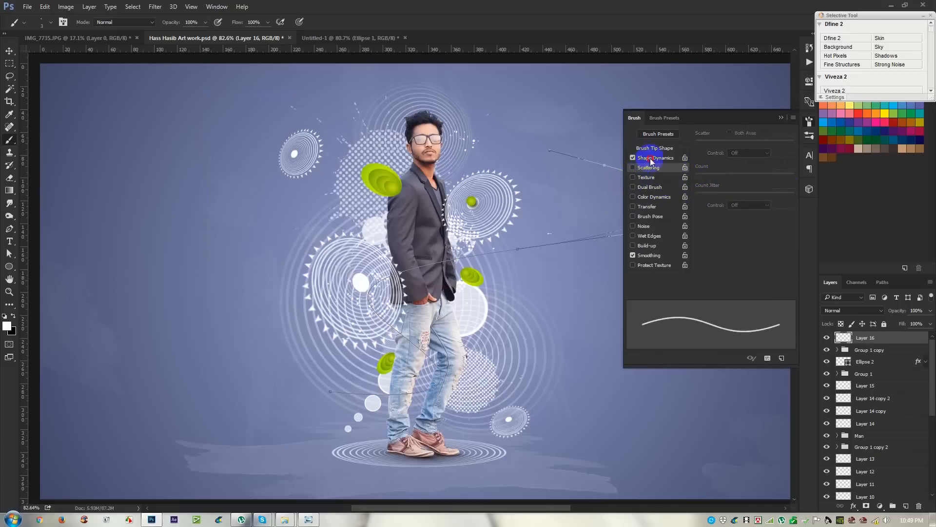
Set Shape Dynamics to Pen Pressure size control with 100% minimum diameter, 8% angle jitter and 0% roundness jitter
left_click(651, 159)
left_click(748, 153)
left_click(745, 167)
left_click_drag(701, 179, 797, 174)
mouse_move(704, 216)
left_mouse_down()
mouse_move(774, 215)
mouse_move(704, 216)
left_mouse_up()
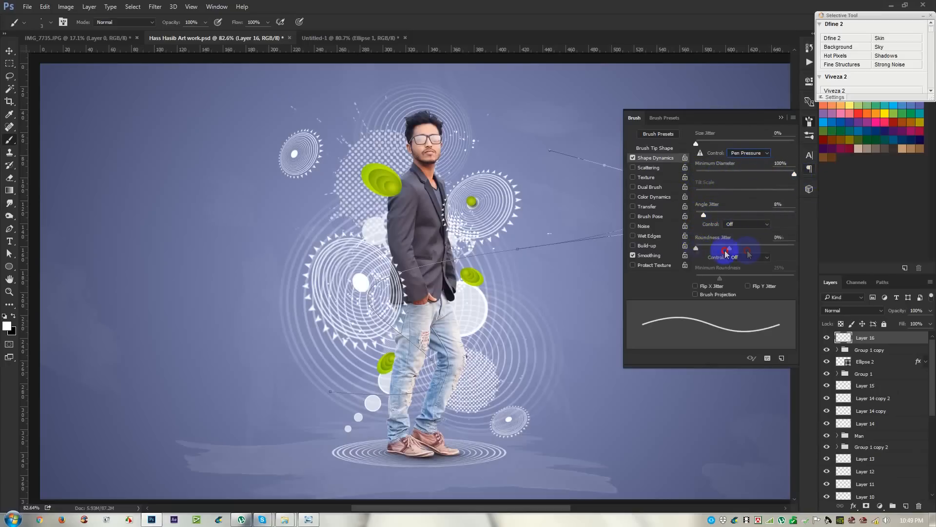
left_click_drag(701, 248, 660, 257)
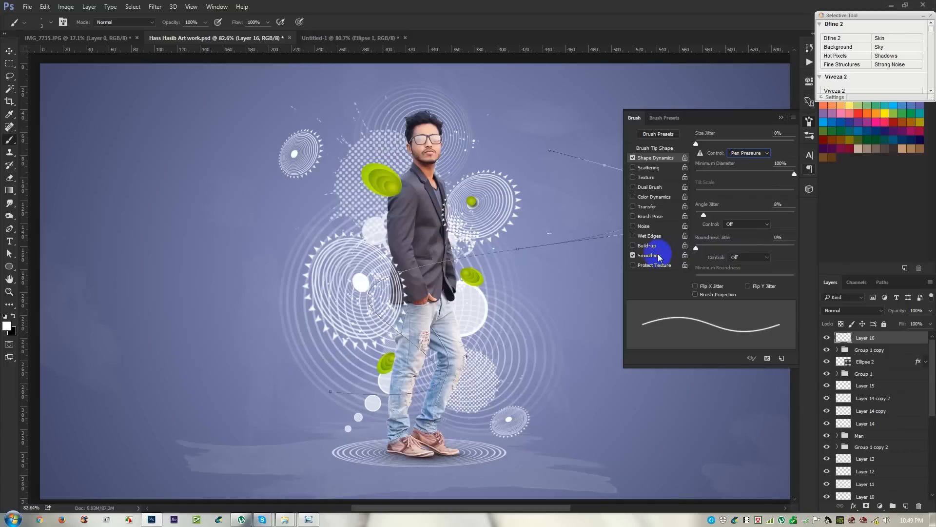
Enable Transfer for the brush with opacity and flow jitter at 0%
left_click(651, 206)
left_click_drag(696, 144, 671, 150)
mouse_move(765, 194)
left_mouse_down()
mouse_move(633, 193)
mouse_move(636, 180)
left_mouse_up()
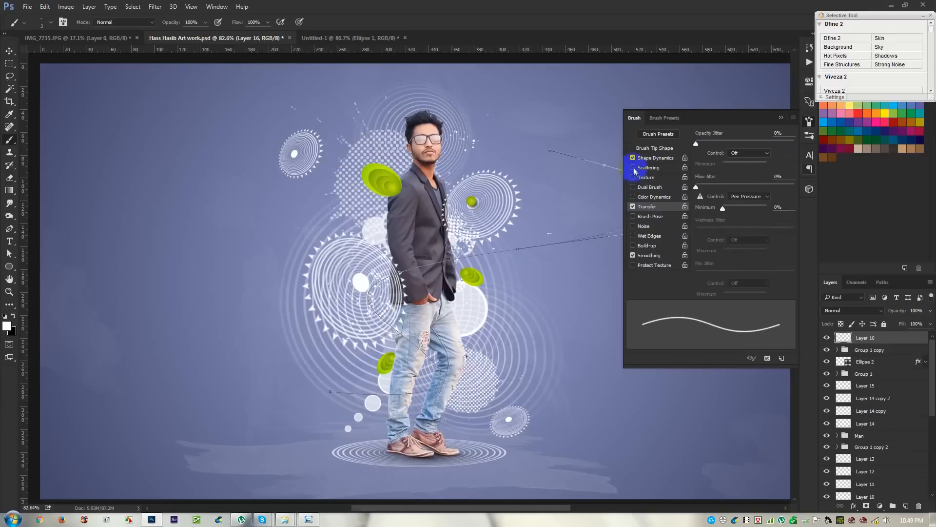
Enable Scattering for the brush and try toggling Dual Brush, Brush Pose, Wet Edges and Smoothing, ending with only Smoothing on among them
left_click(656, 168)
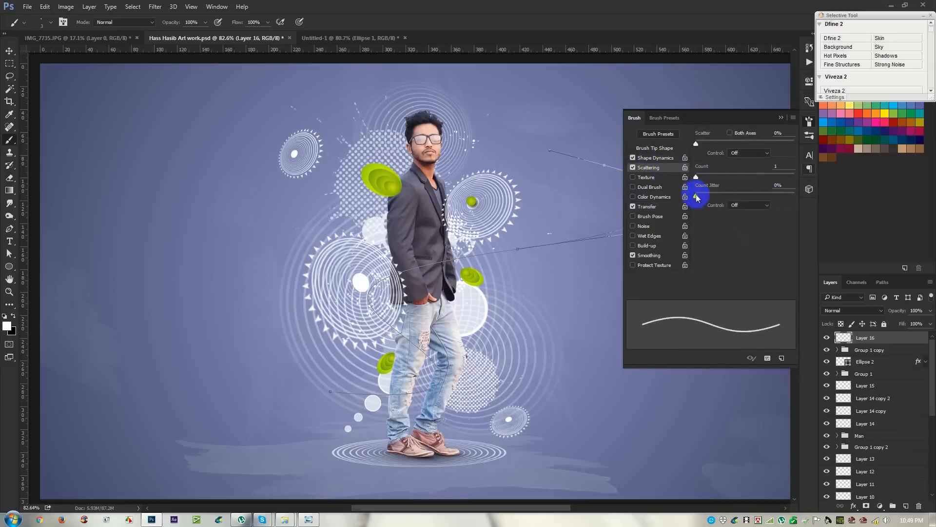
left_click(639, 178)
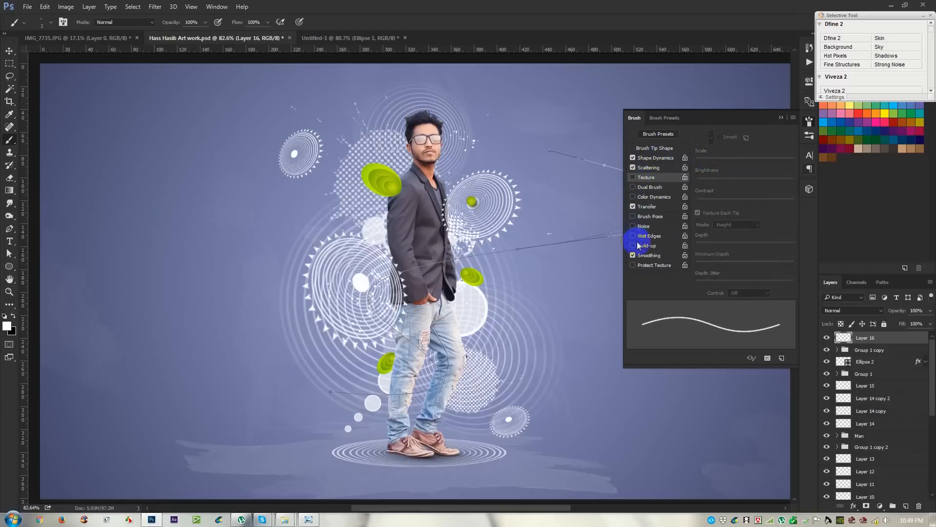
left_click(647, 189)
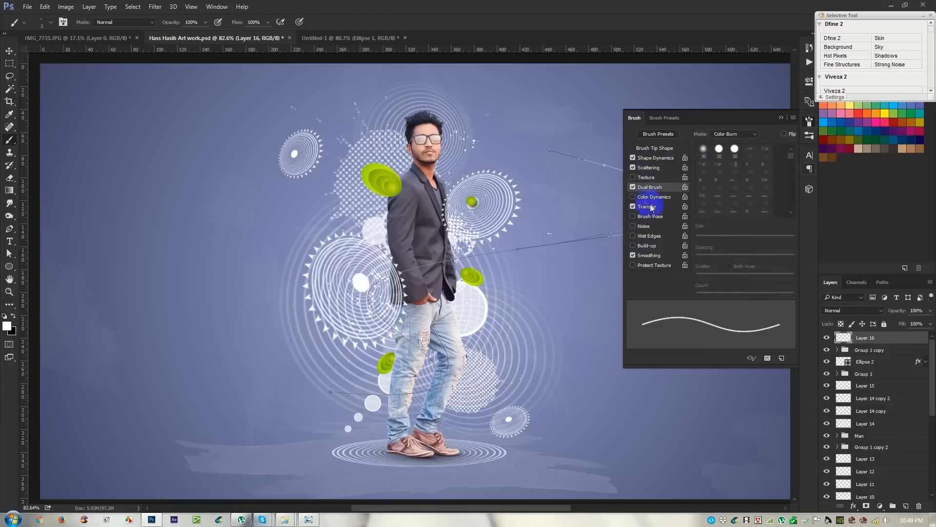
left_click(634, 189)
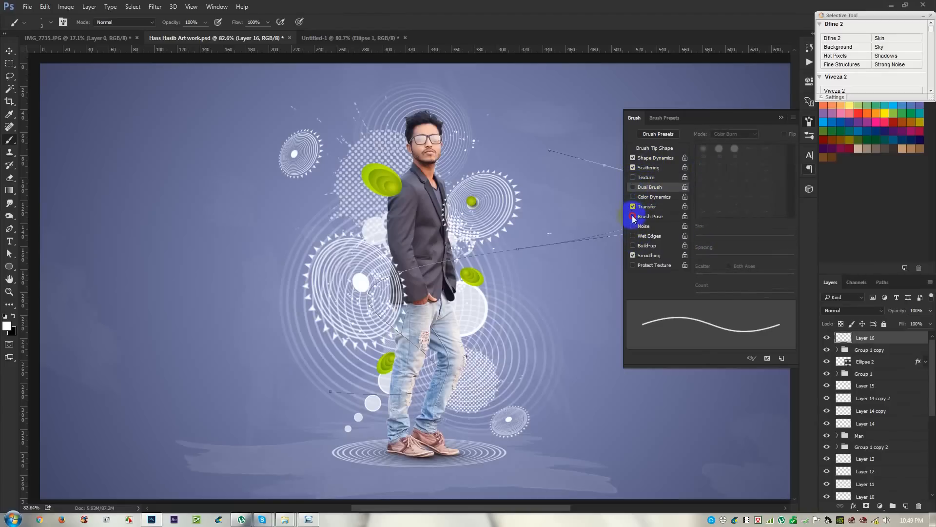
left_click(649, 218)
mouse_move(746, 148)
left_mouse_down()
mouse_move(765, 146)
mouse_move(739, 146)
mouse_move(740, 184)
left_mouse_up()
left_click(633, 216)
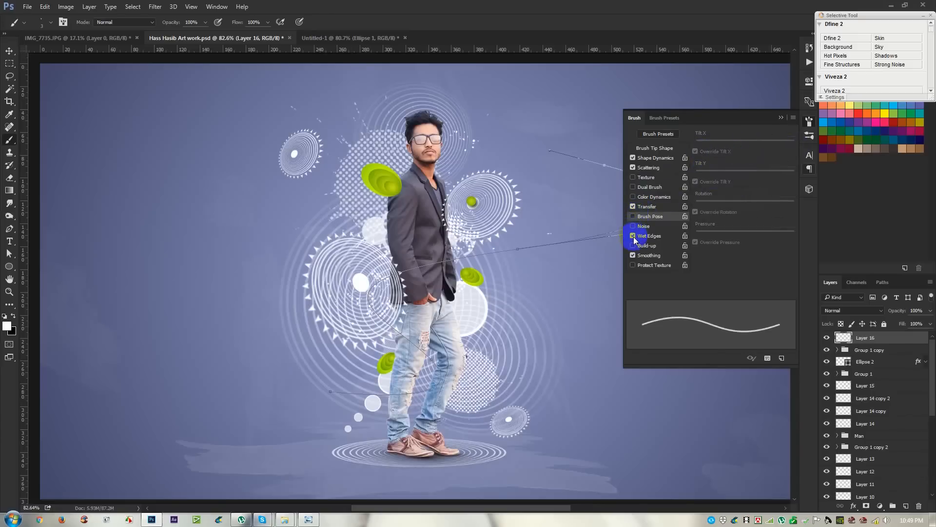
left_click(634, 254)
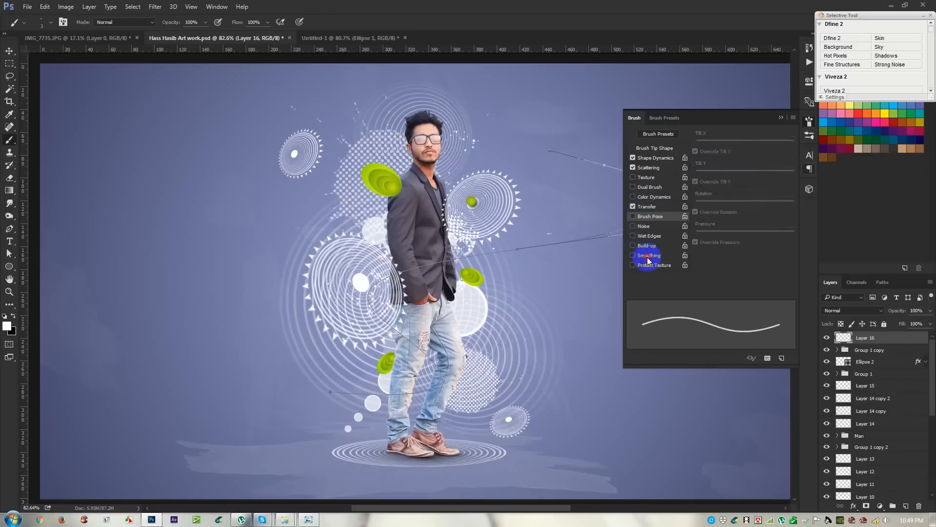
left_click(649, 257)
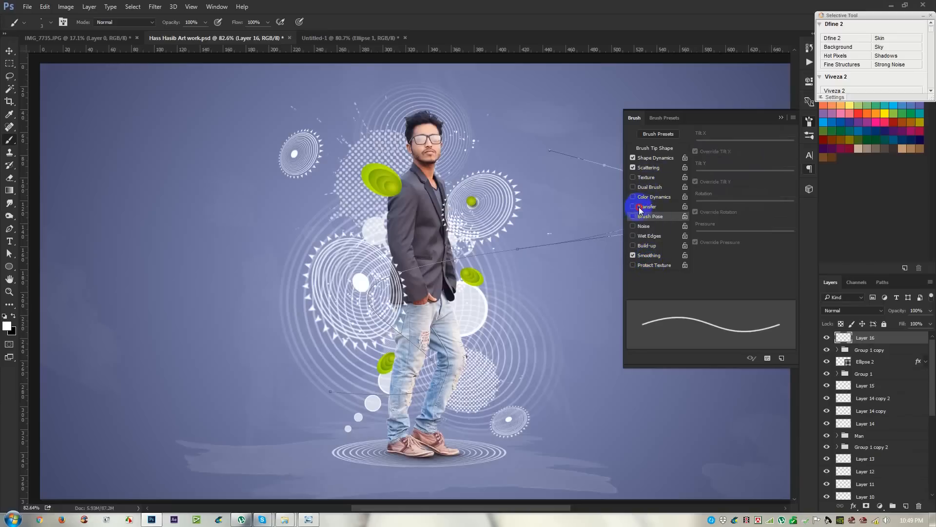
Try other opacity and flow jitter amounts in the Transfer settings, ending with both at 0%
left_click(640, 209)
mouse_move(696, 143)
left_mouse_down()
mouse_move(795, 145)
mouse_move(696, 145)
left_mouse_up()
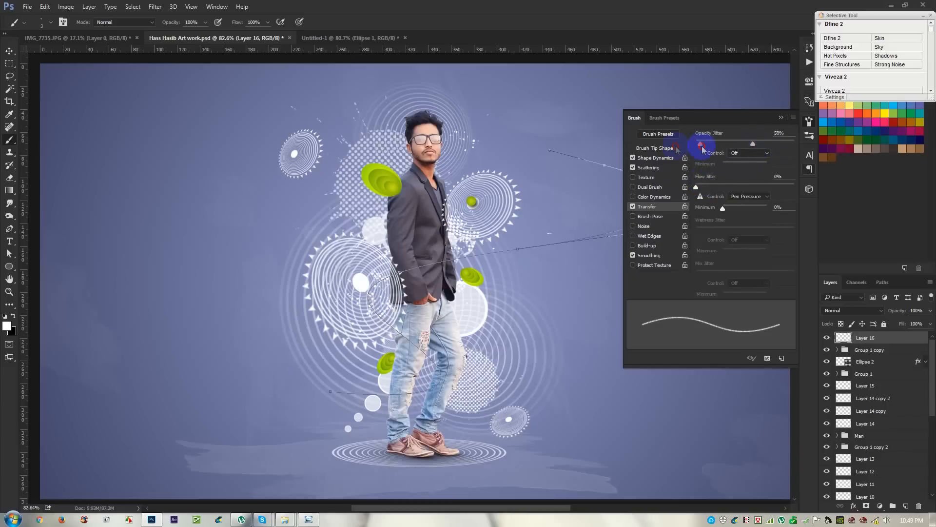
left_click_drag(696, 186, 662, 156)
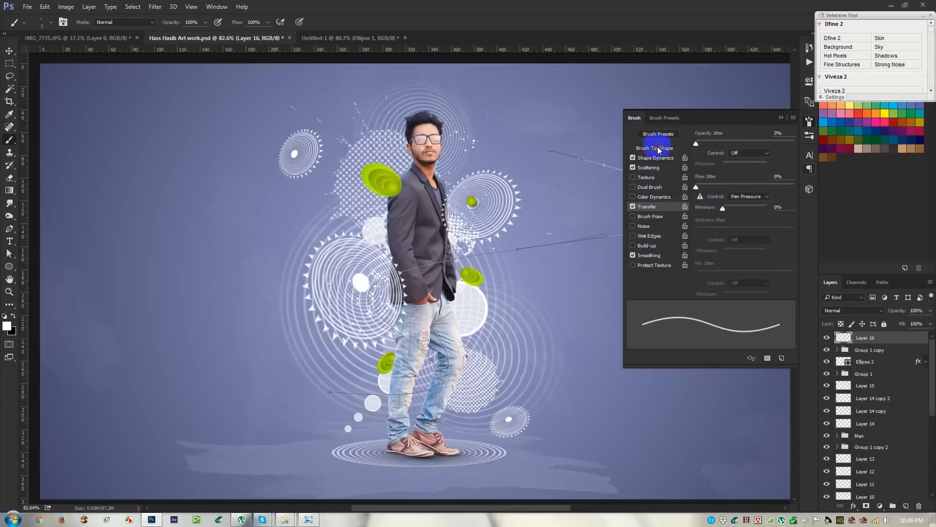
Set the brush spacing to 383% and, in Shape Dynamics, size jitter to 100% and angle jitter to 37% with Pen Pressure angle control
left_click(658, 148)
left_click_drag(712, 276, 779, 286)
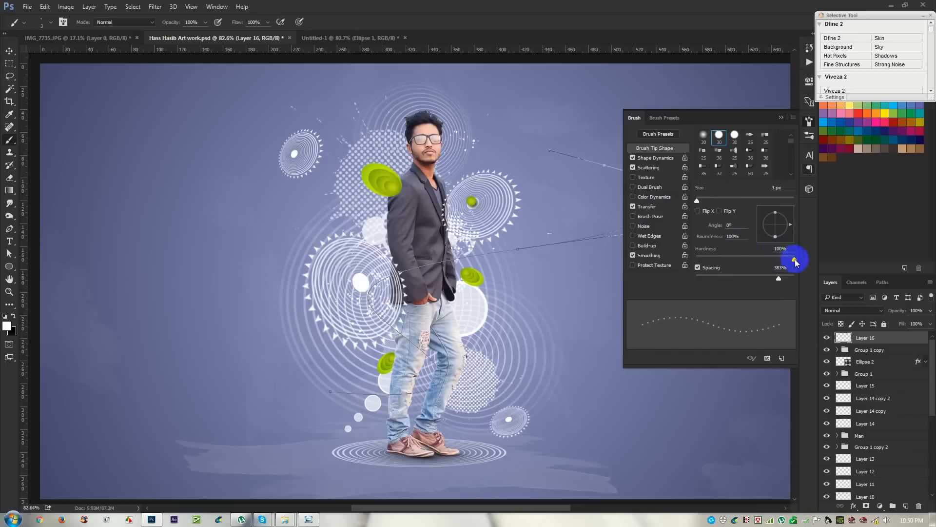
left_click(653, 159)
left_click_drag(696, 144, 828, 147)
left_click_drag(719, 206, 741, 215)
left_click(742, 225)
left_click(738, 242)
left_click_drag(725, 216, 762, 222)
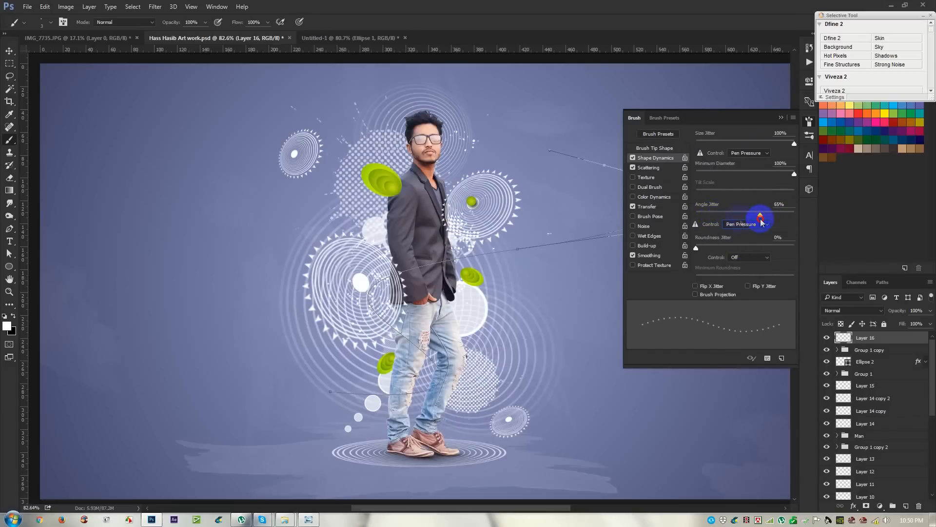
left_click_drag(706, 250, 608, 255)
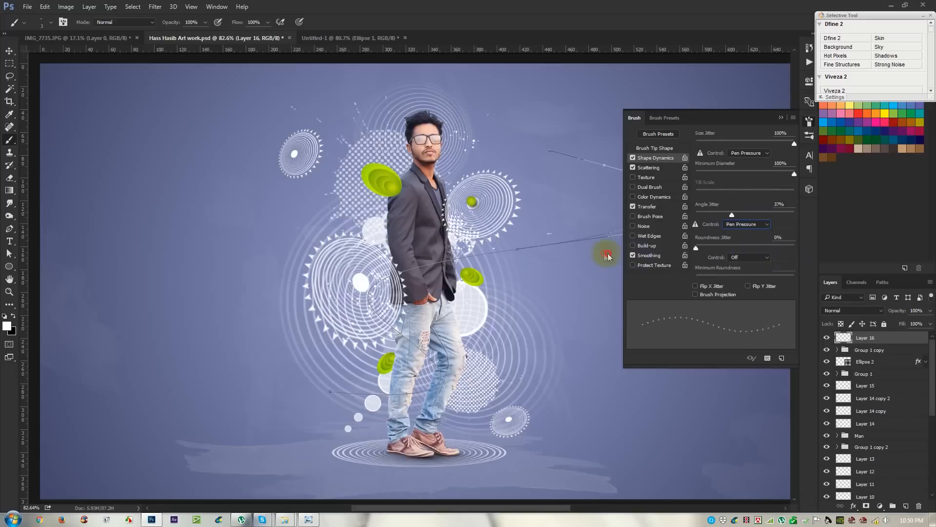
In Scattering, set both the scatter and count jitter controls to Pen Pressure and raise the count to 10
left_click(650, 168)
left_click(745, 154)
left_click(745, 175)
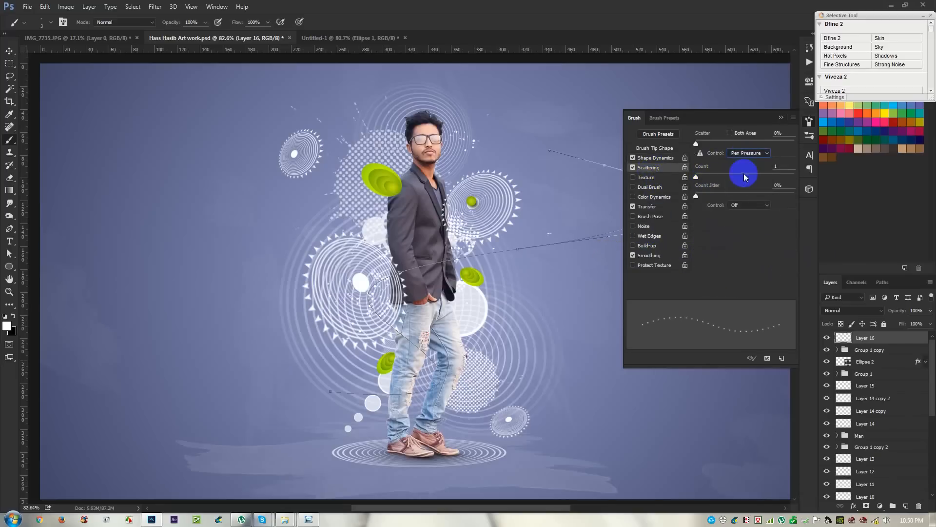
left_click(744, 205)
left_click(745, 226)
left_click_drag(698, 143, 639, 163)
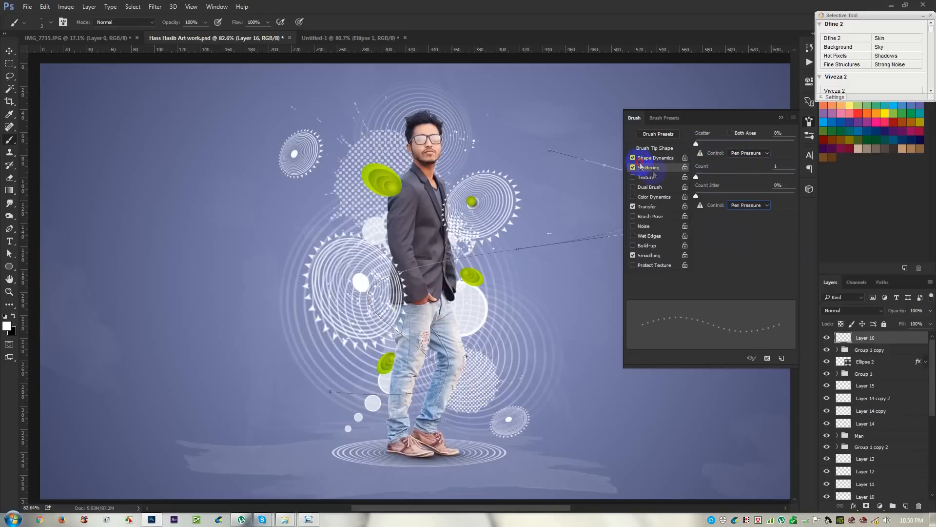
mouse_move(696, 196)
left_mouse_down()
mouse_move(814, 201)
mouse_move(674, 204)
mouse_move(722, 177)
mouse_move(800, 188)
mouse_move(754, 190)
left_mouse_up()
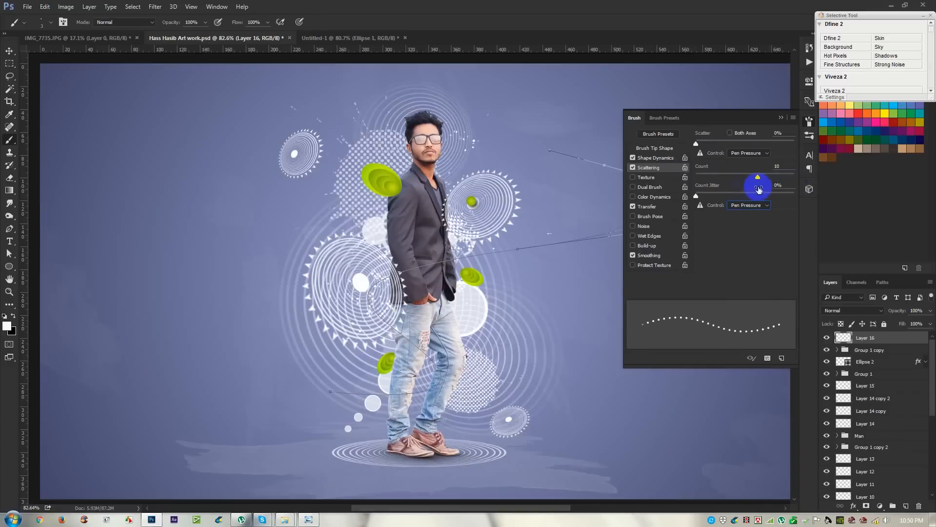
Set the size jitter to 81% and, in Transfer, opacity jitter to 25%, flow jitter to 100% and minimum flow to 12%
left_click(656, 158)
left_click_drag(774, 145, 819, 175)
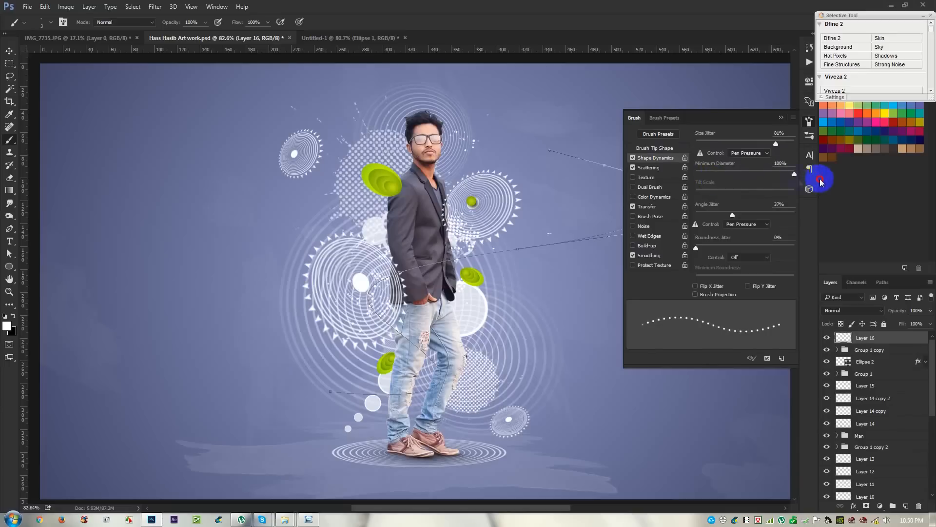
left_click(650, 211)
mouse_move(698, 144)
left_mouse_down()
mouse_move(811, 150)
mouse_move(720, 145)
left_mouse_up()
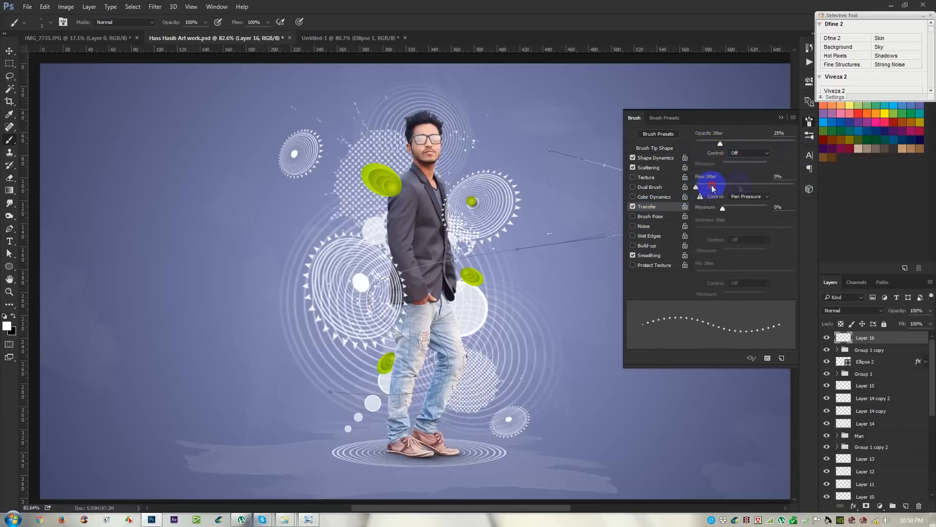
left_click_drag(712, 187, 802, 187)
mouse_move(735, 211)
left_mouse_down()
mouse_move(769, 205)
mouse_move(728, 207)
left_mouse_up()
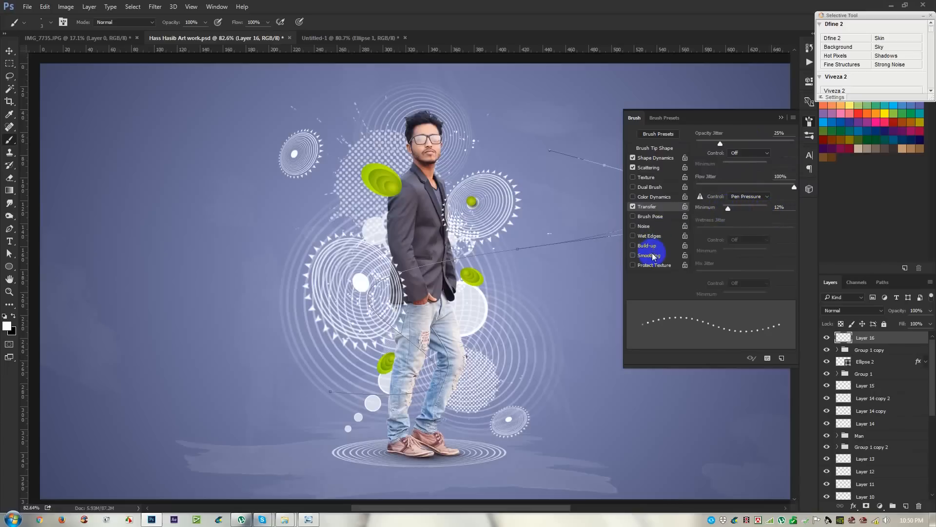
Set the scattering count to 4 and close the detailed brush settings
left_click(648, 168)
mouse_move(732, 169)
left_mouse_down()
mouse_move(784, 177)
mouse_move(693, 188)
mouse_move(720, 195)
left_mouse_up()
left_click(781, 117)
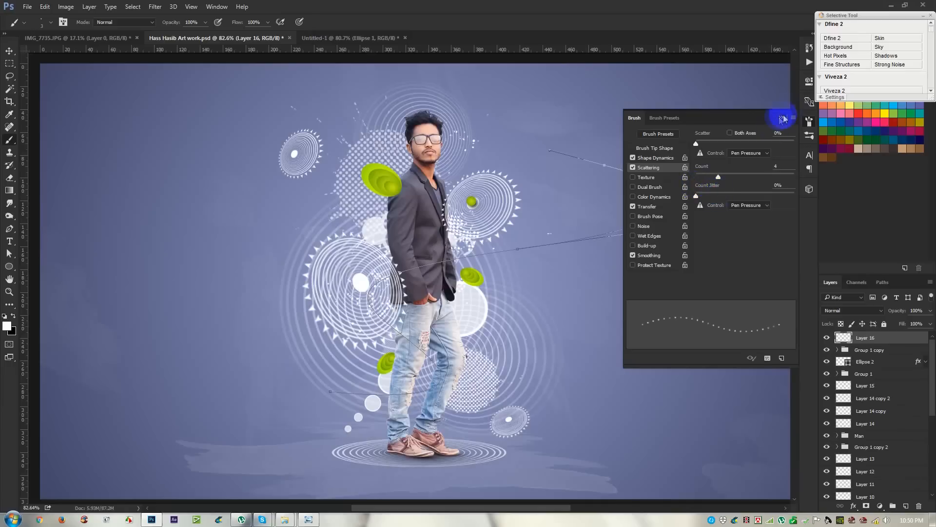
right_click(554, 200)
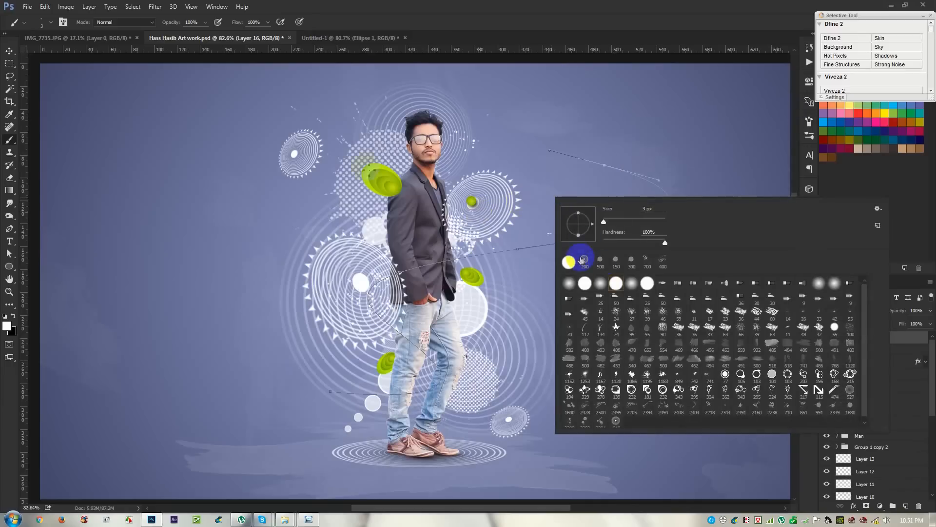
Stroke the curved path with the Brush on Layer 16, without Simulate Pressure, and delete the path
left_click(11, 231)
right_click(236, 226)
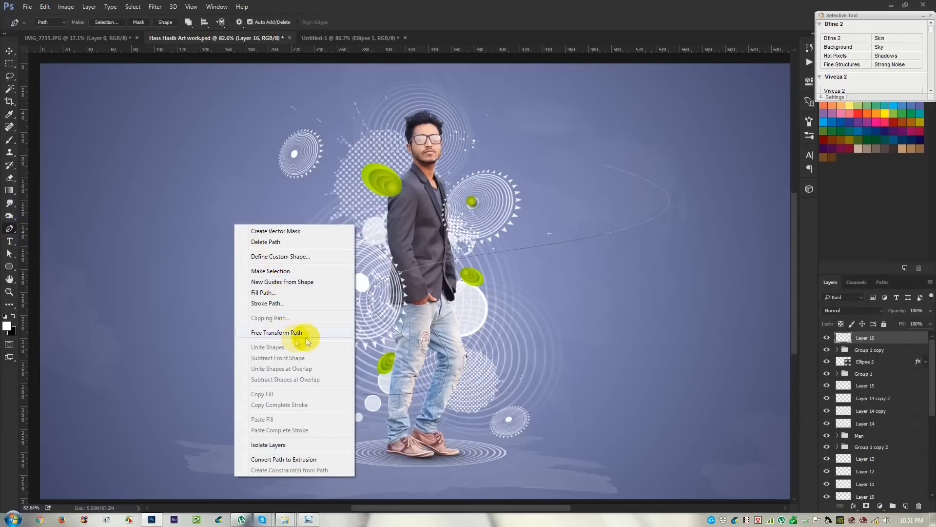
left_click(271, 304)
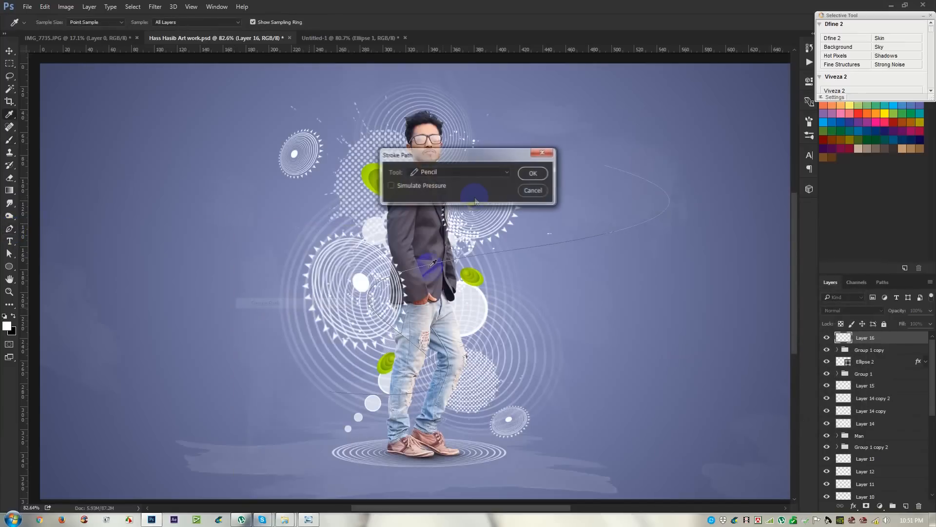
left_click(436, 172)
left_click(421, 193)
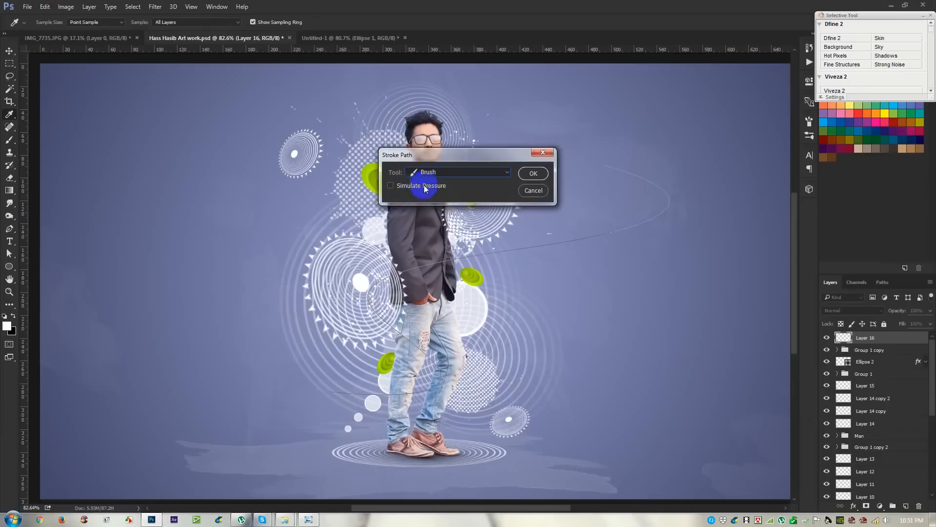
left_click(533, 174)
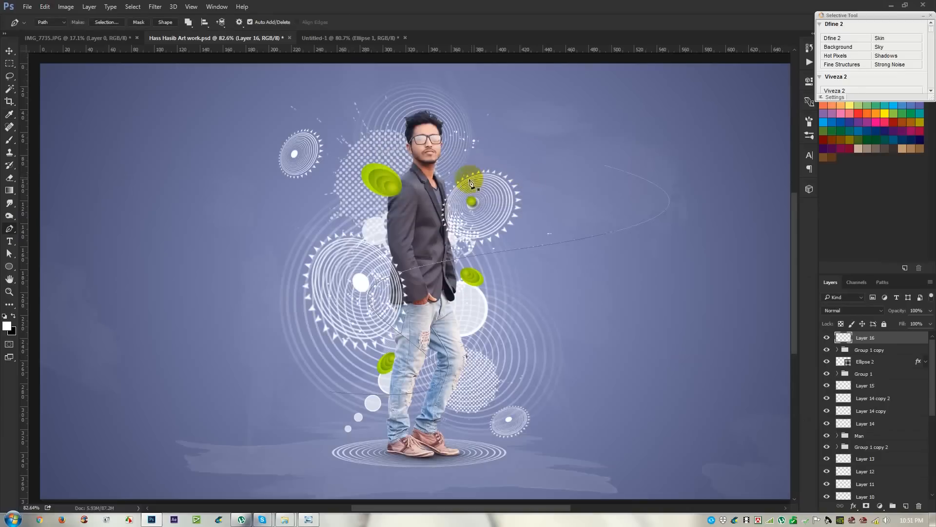
right_click(481, 183)
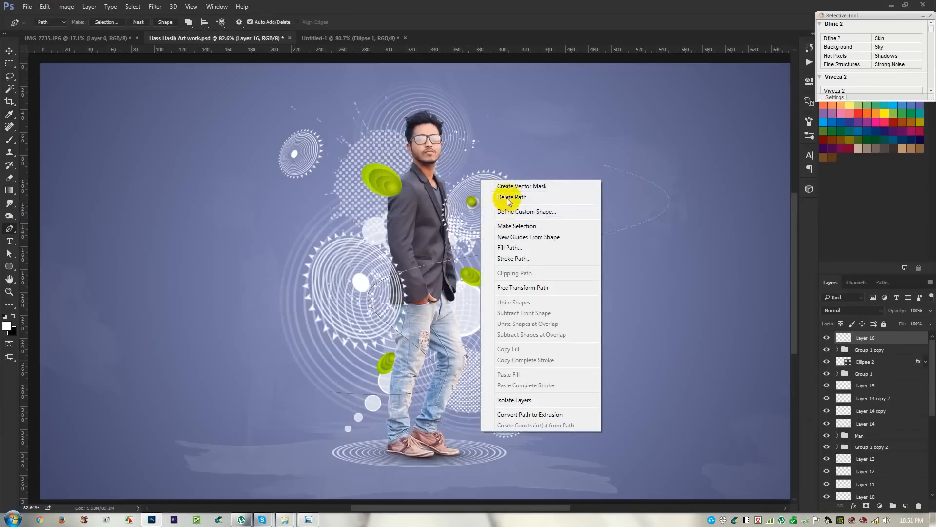
left_click(506, 200)
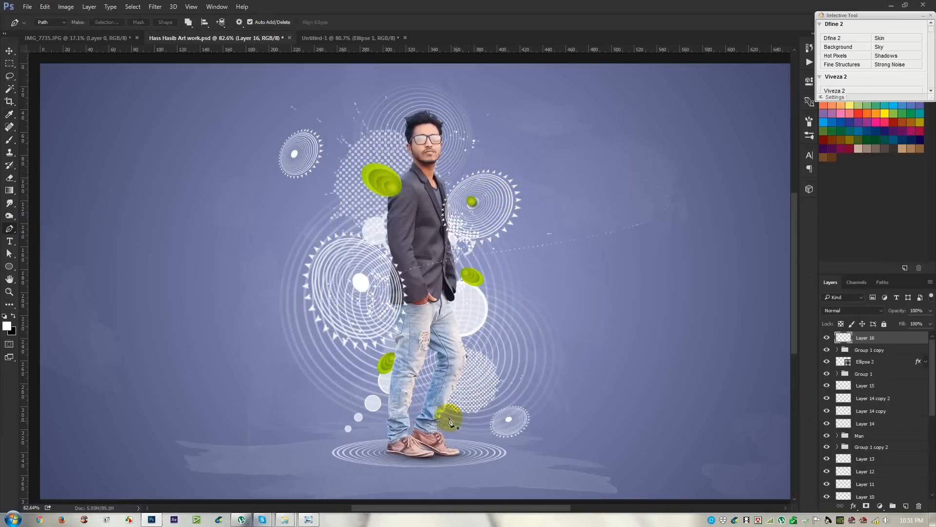
Add a new layer and draw a curved pen path winding around the man from his legs to the upper-left edge of the background
scroll(445, 416, "up", 3)
scroll(551, 274, "down", 3)
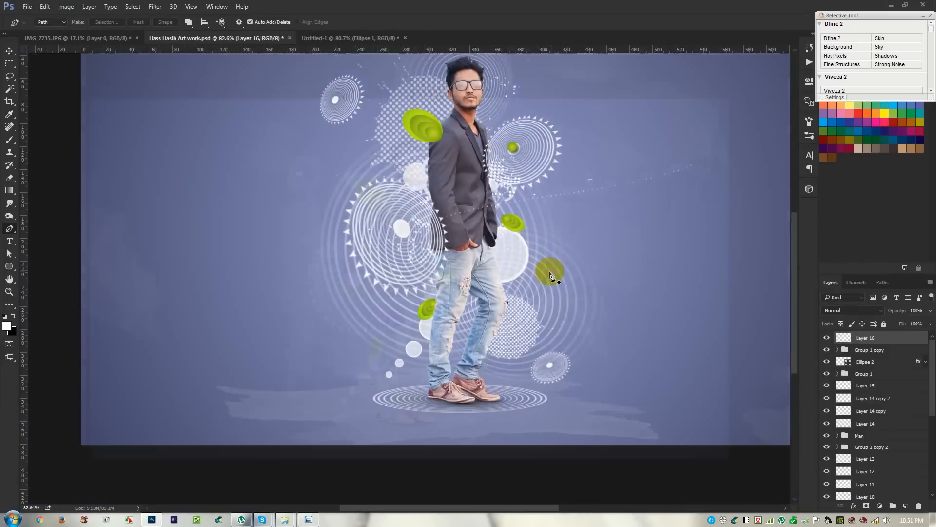
scroll(521, 335, "up", 1)
left_click(906, 506)
left_click(10, 140)
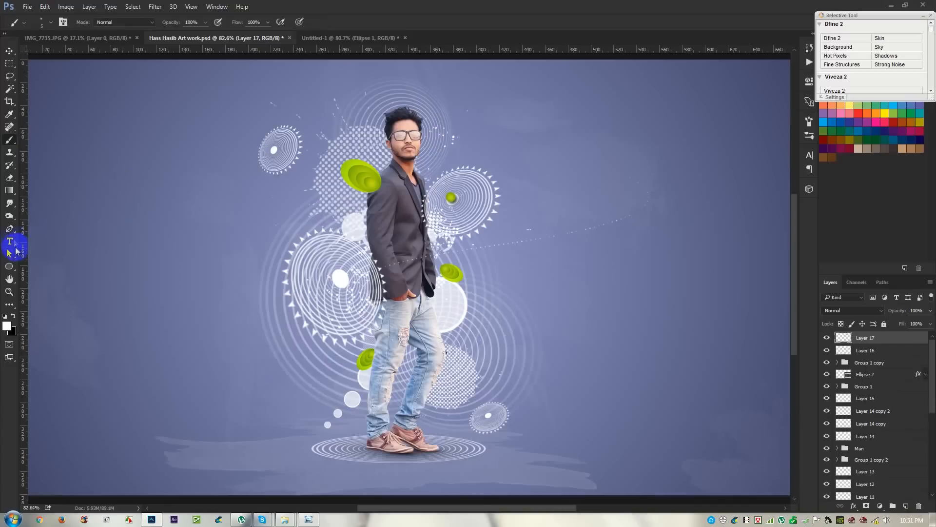
left_click(9, 228)
left_click(399, 388)
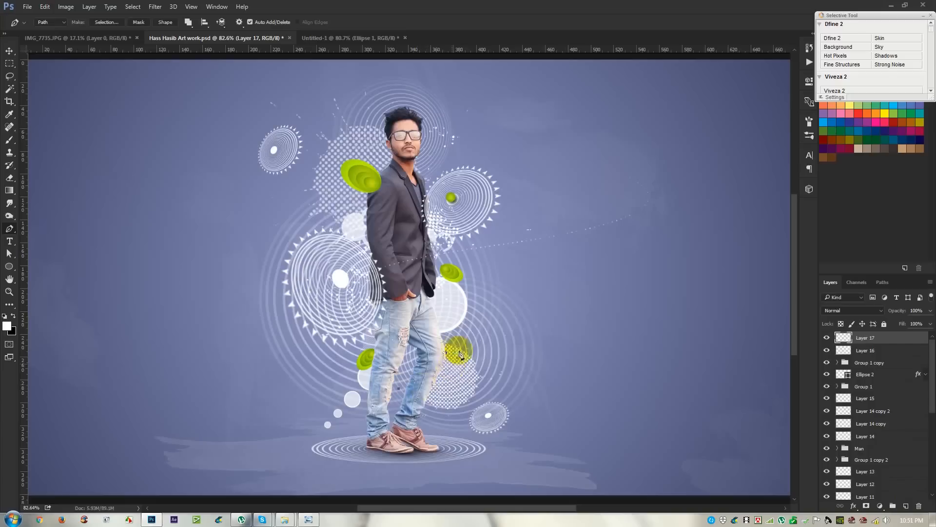
left_click_drag(454, 348, 419, 323)
left_click_drag(359, 315, 363, 312)
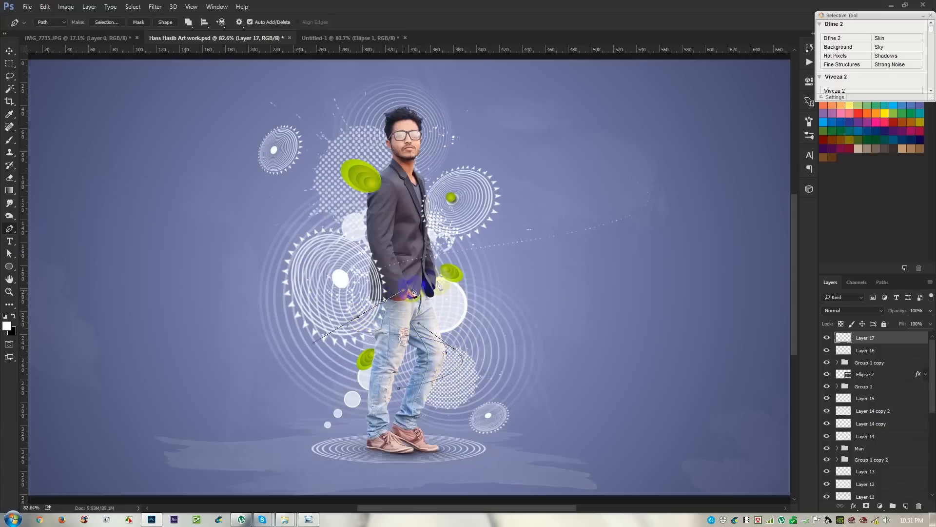
left_click_drag(448, 222, 274, 150)
left_click_drag(210, 74, 254, 76)
Stroke the path winding up around the man with the Brush as a dotted line and delete the path
right_click(543, 198)
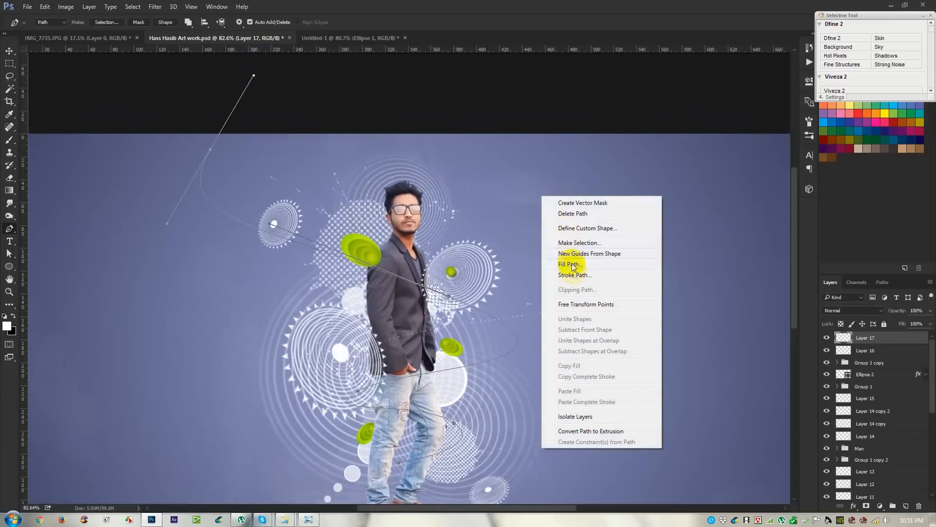
left_click(574, 275)
left_click(522, 174)
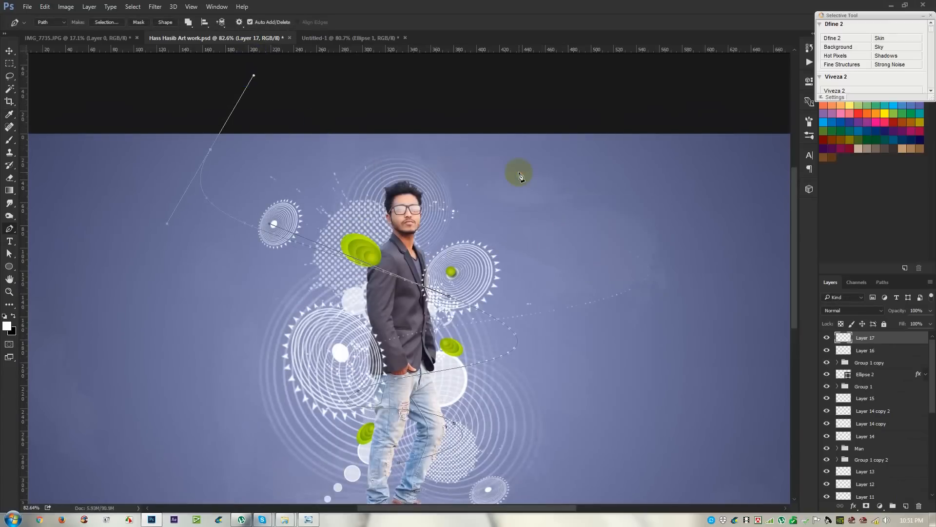
right_click(520, 175)
left_click(533, 188)
Draw another curved pen path looping around the man's legs up to his thighs
scroll(512, 228, "down", 3)
scroll(496, 280, "up", 3)
scroll(467, 373, "down", 1)
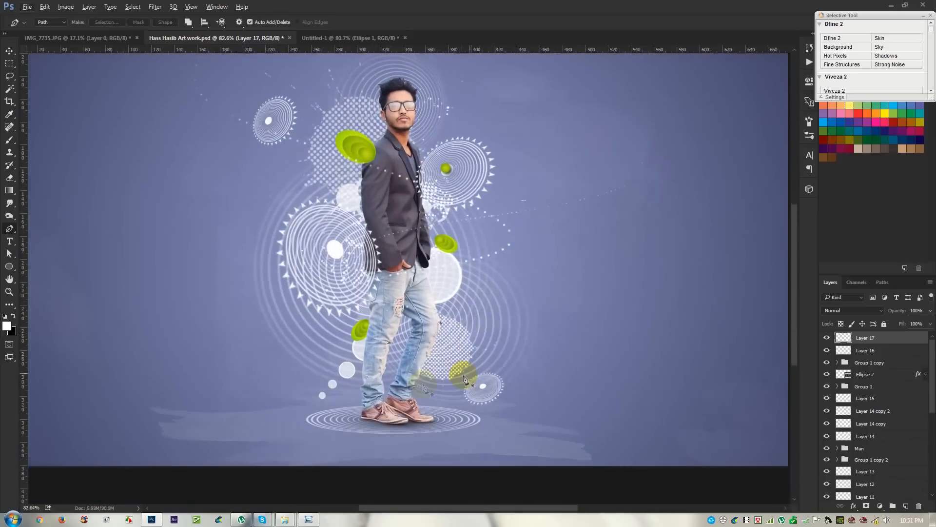
left_click(393, 377)
left_click_drag(448, 366, 433, 338)
mouse_move(321, 370)
left_mouse_down()
mouse_move(321, 327)
mouse_move(338, 334)
left_mouse_up()
left_click_drag(454, 304, 377, 285)
Try extending the leg path across the background to the man's right-hand side of the canvas, and undo that segment
left_click_drag(748, 309, 742, 267)
right_click(655, 320)
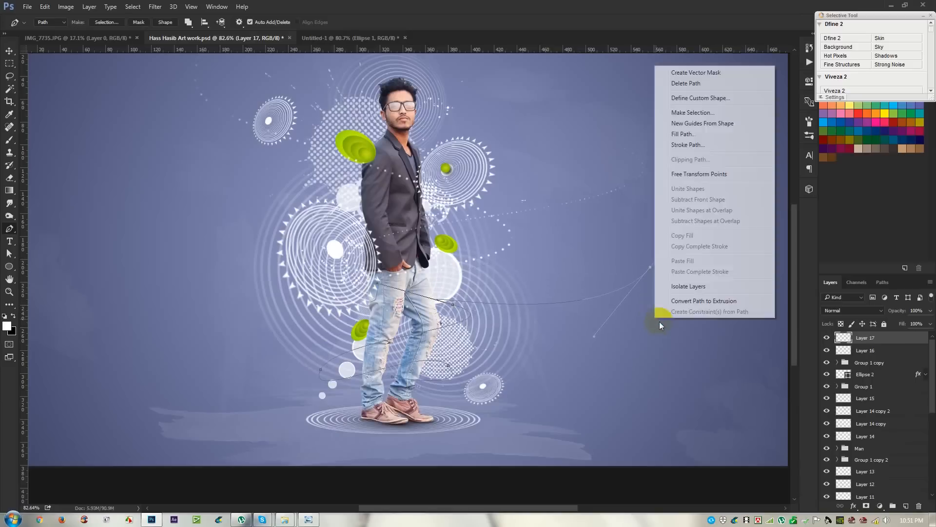
left_click(603, 317)
key("ctrl+z")
Extend the leg path past the large ring ornament and curve it up into the left background
left_click_drag(431, 343, 230, 264)
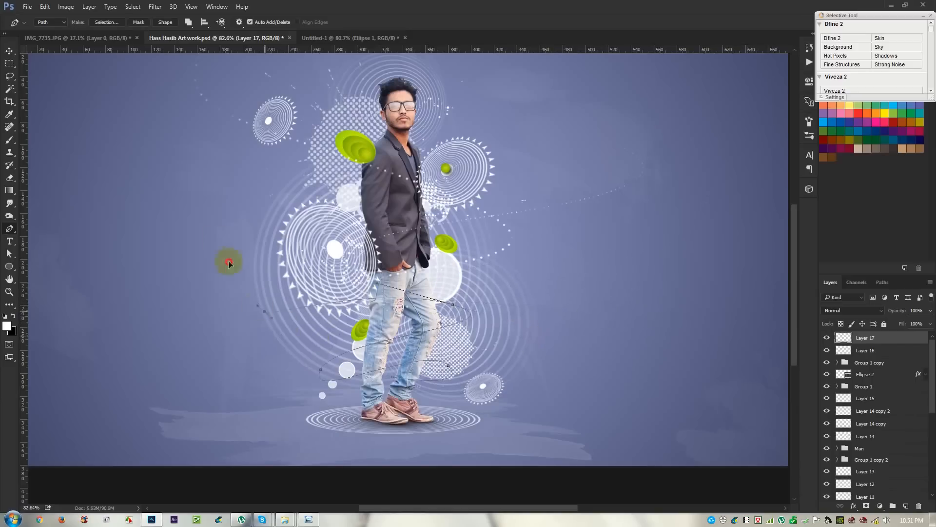
left_click_drag(145, 386, 156, 281)
Stroke the leg path with the Brush as a dotted line, delete the path and switch to the Move tool
right_click(247, 185)
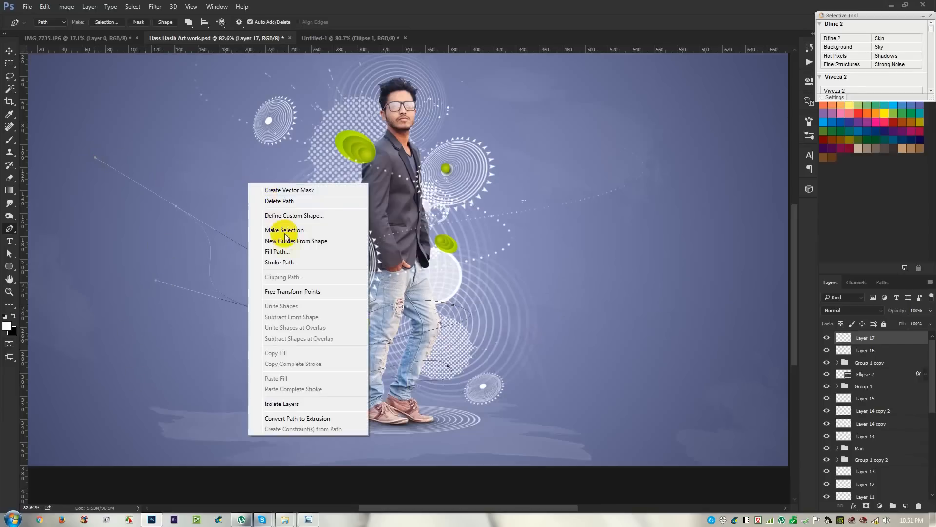
left_click(267, 256)
left_click(538, 174)
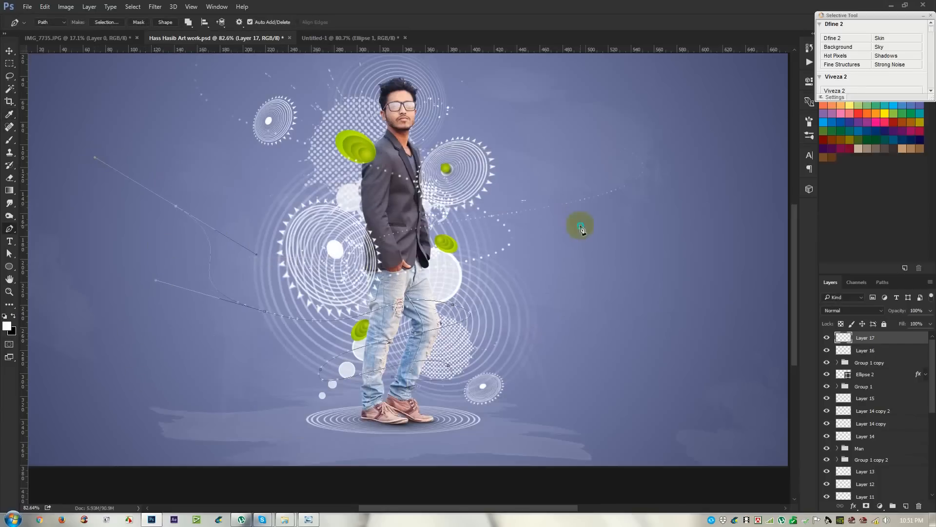
right_click(579, 224)
left_click(612, 249)
key("ctrl+0")
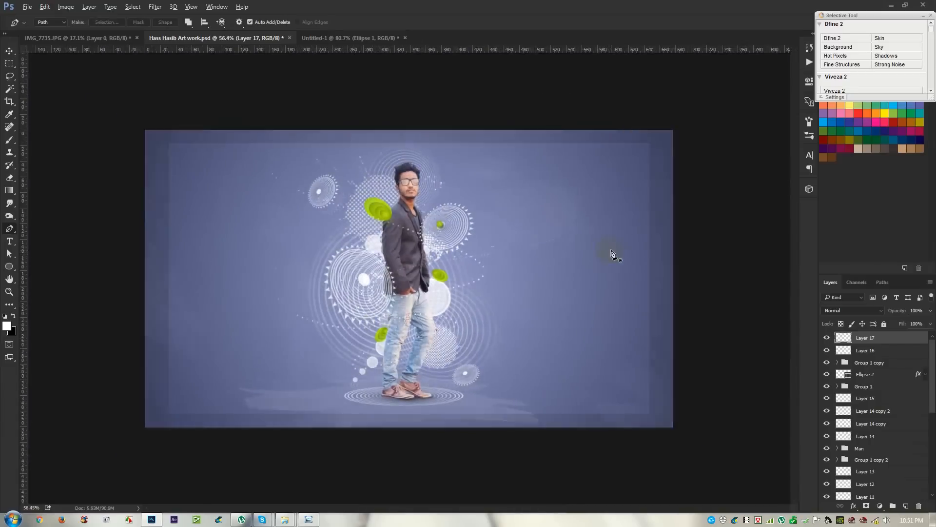
left_click(10, 51)
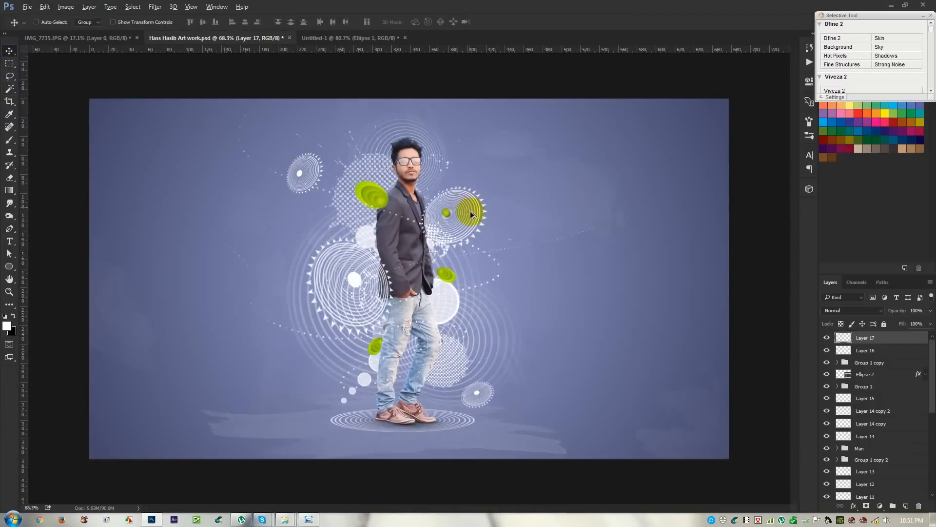
scroll(491, 281, "up", 1)
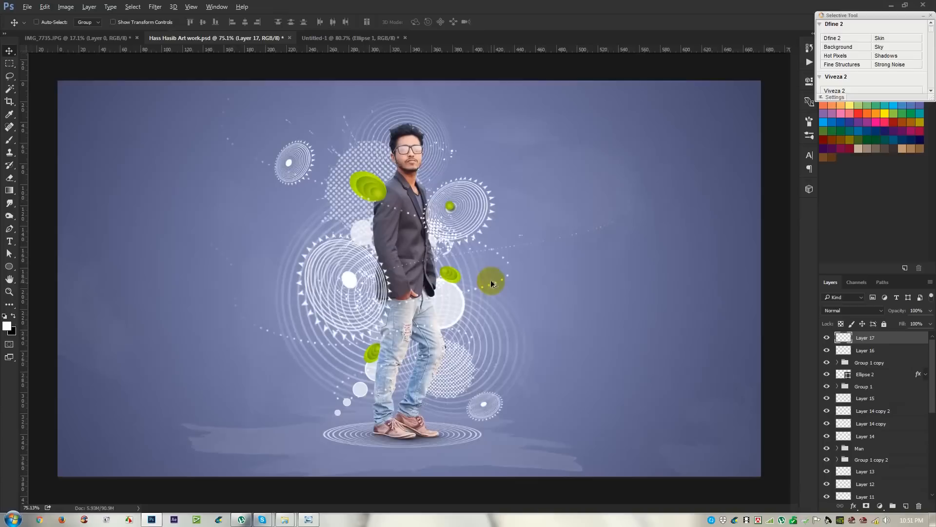